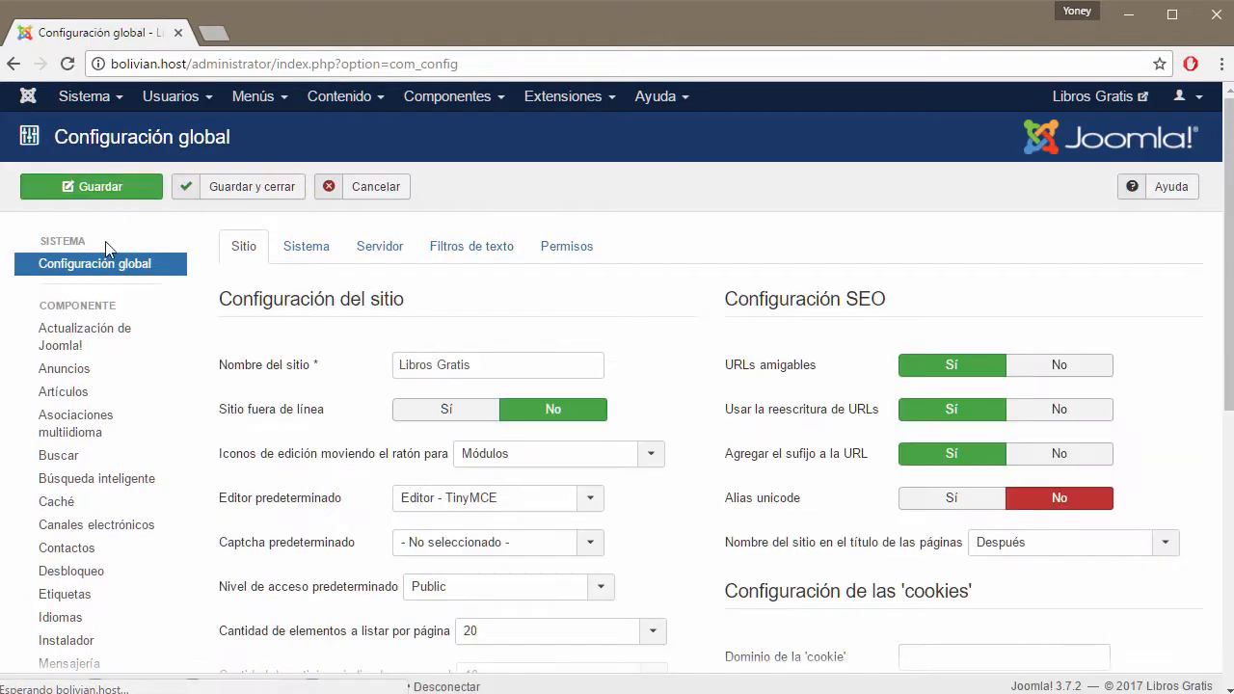
Open the Contactos options from the Configuración global sidebar, under COMPONENTE.
{"action": "left_click", "coordinate": [68, 557]}
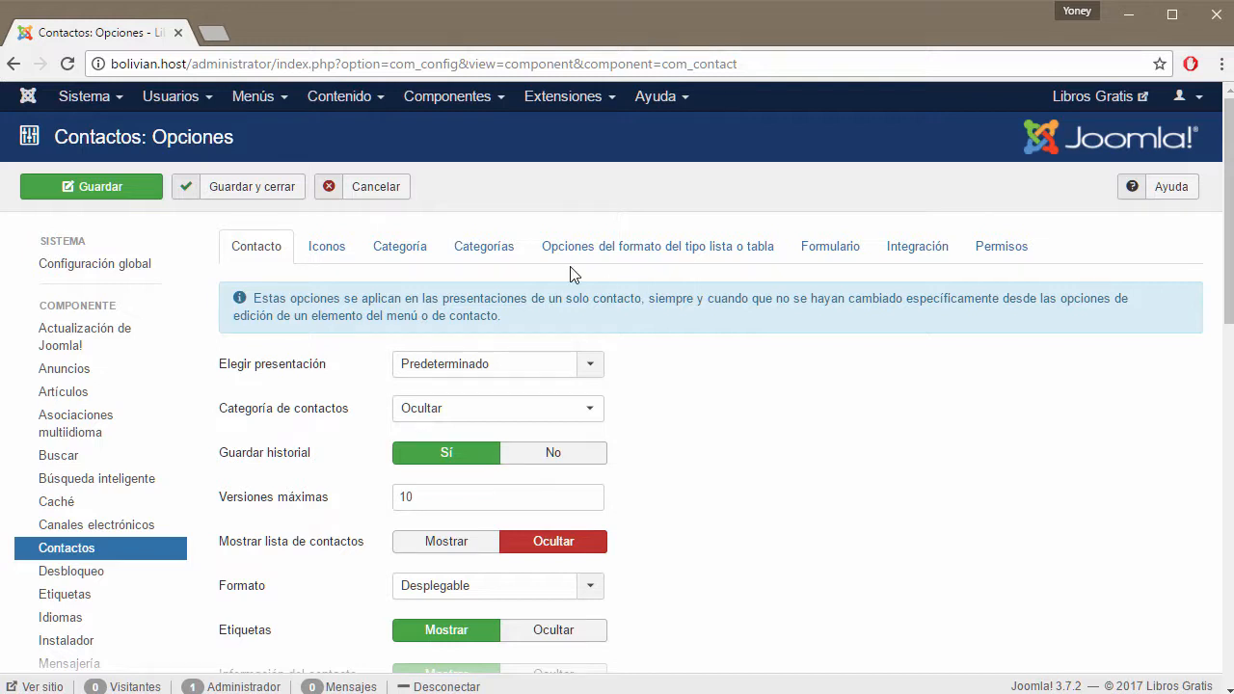
Open the Contactos list in a new tab and start a blank new contact there.
{"action": "left_click", "coordinate": [498, 102]}
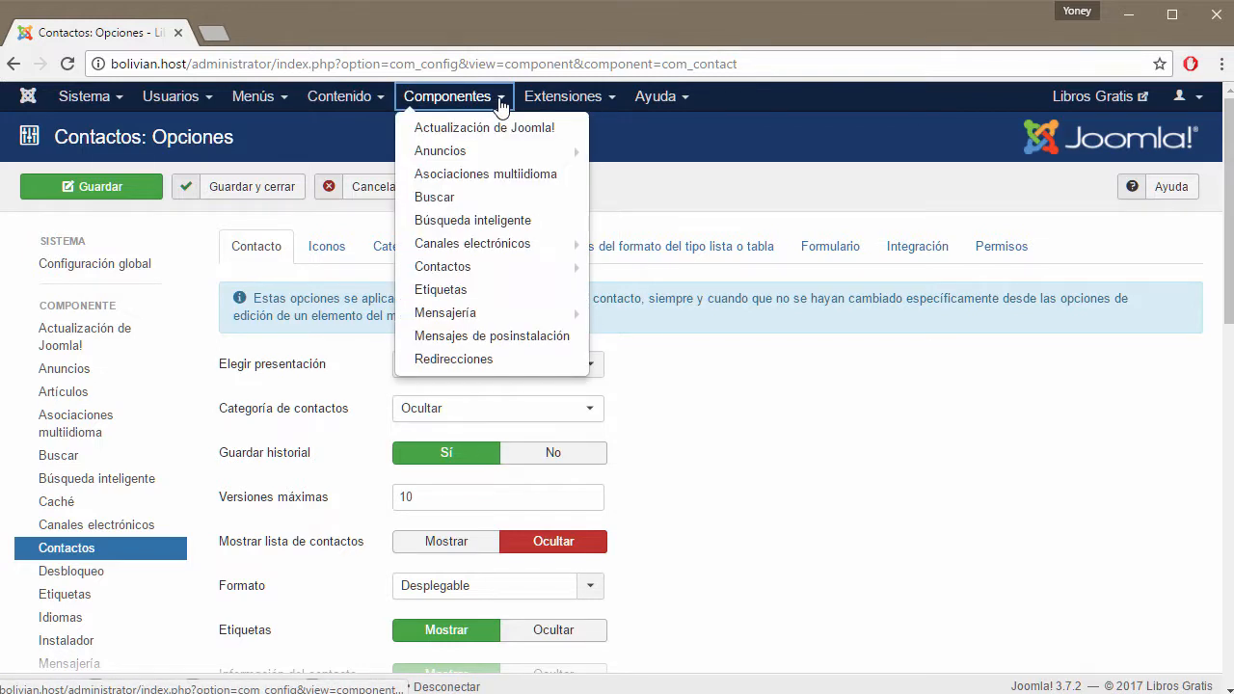
{"action": "right_click", "coordinate": [443, 274]}
{"action": "key", "text": "Escape"}
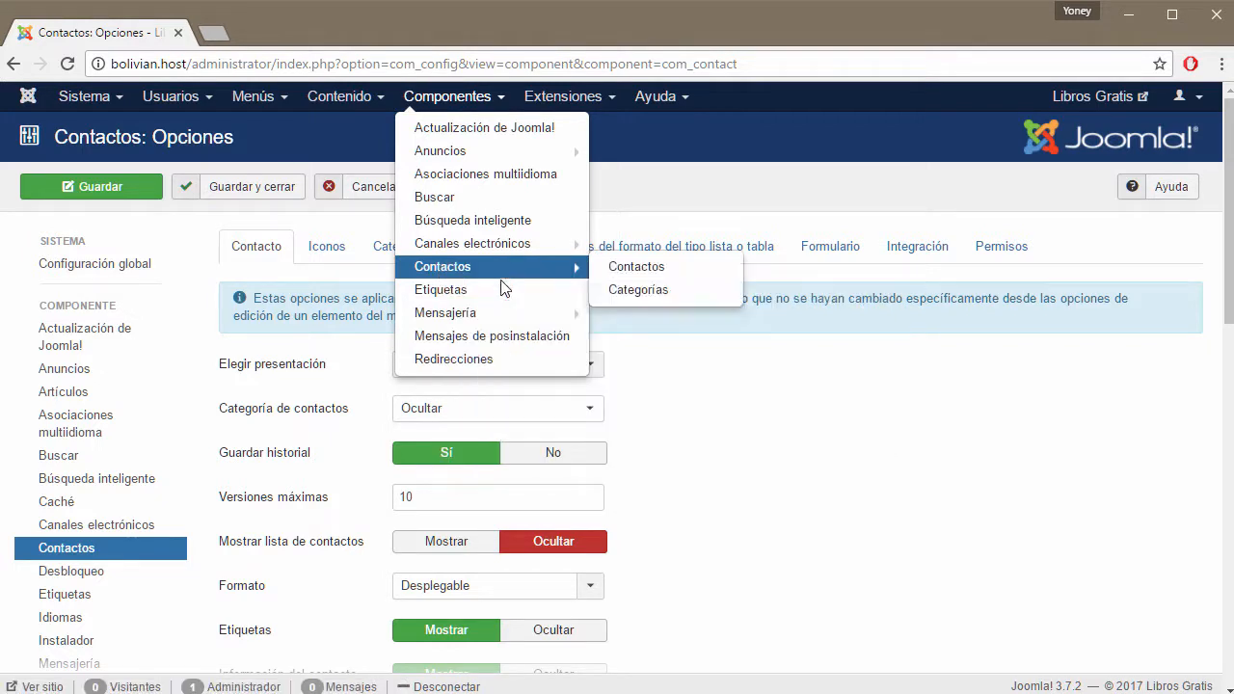
{"action": "left_click", "coordinate": [289, 33]}
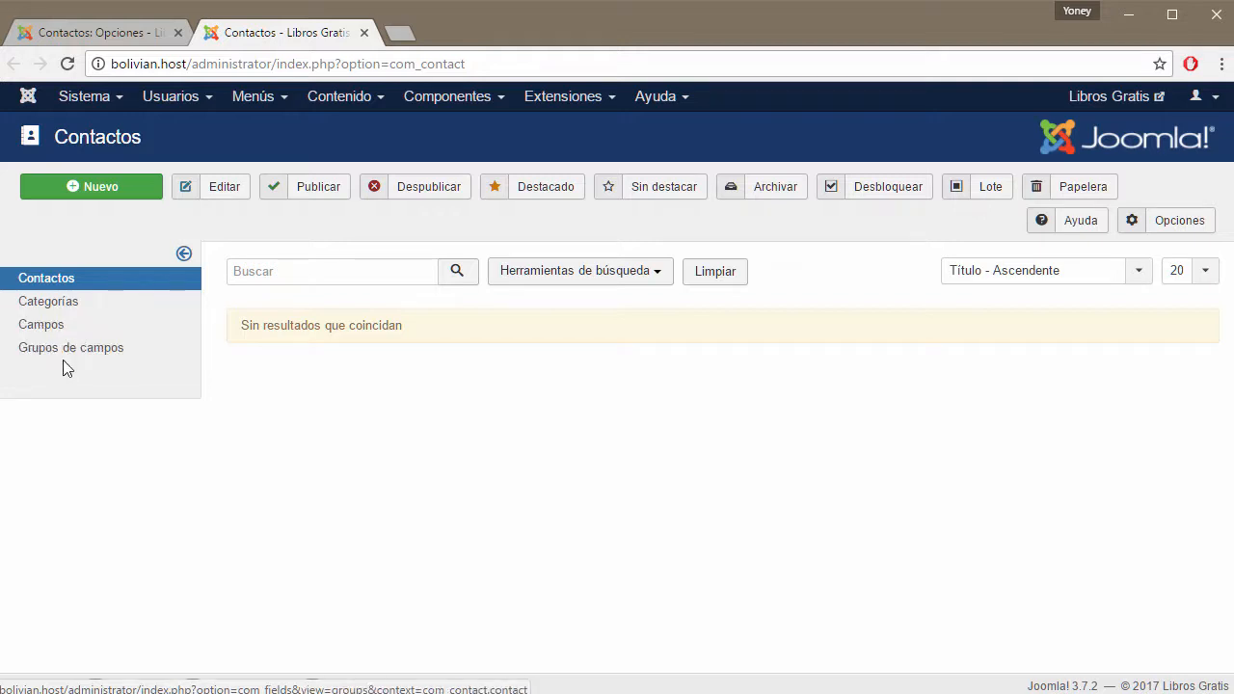
{"action": "left_click", "coordinate": [124, 193]}
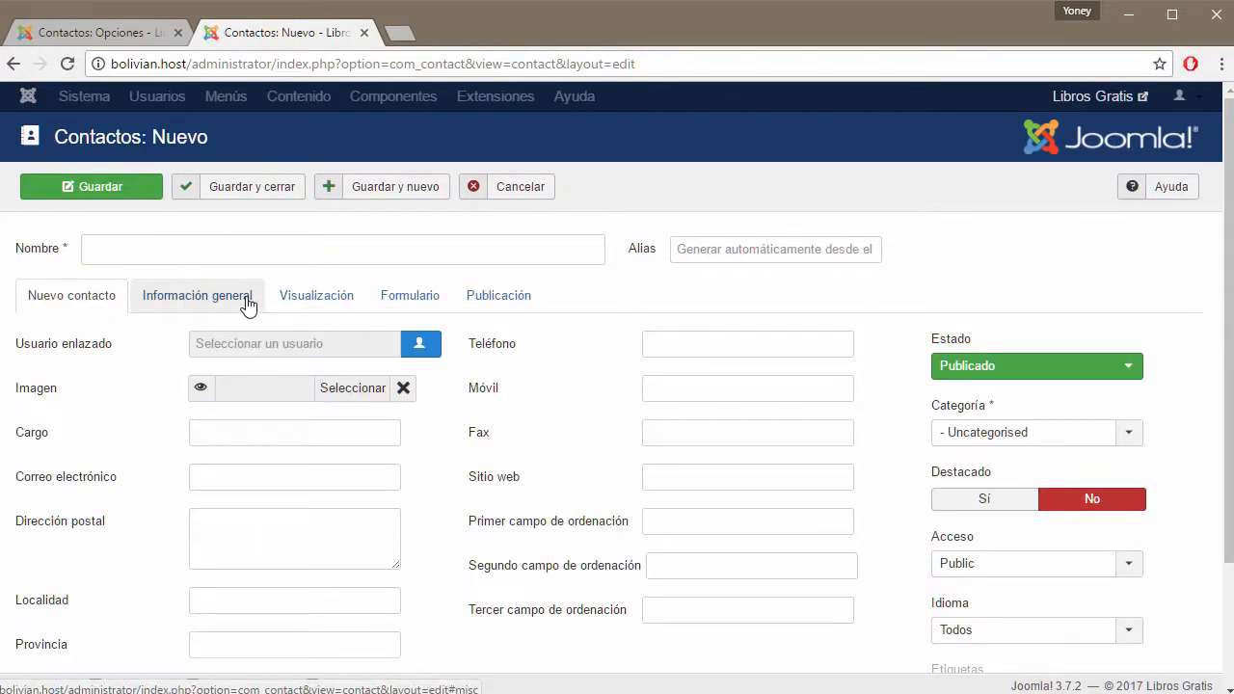
Review the new contact's Nuevo contacto and Visualización tabs.
{"action": "left_click", "coordinate": [199, 300]}
{"action": "left_click", "coordinate": [312, 296]}
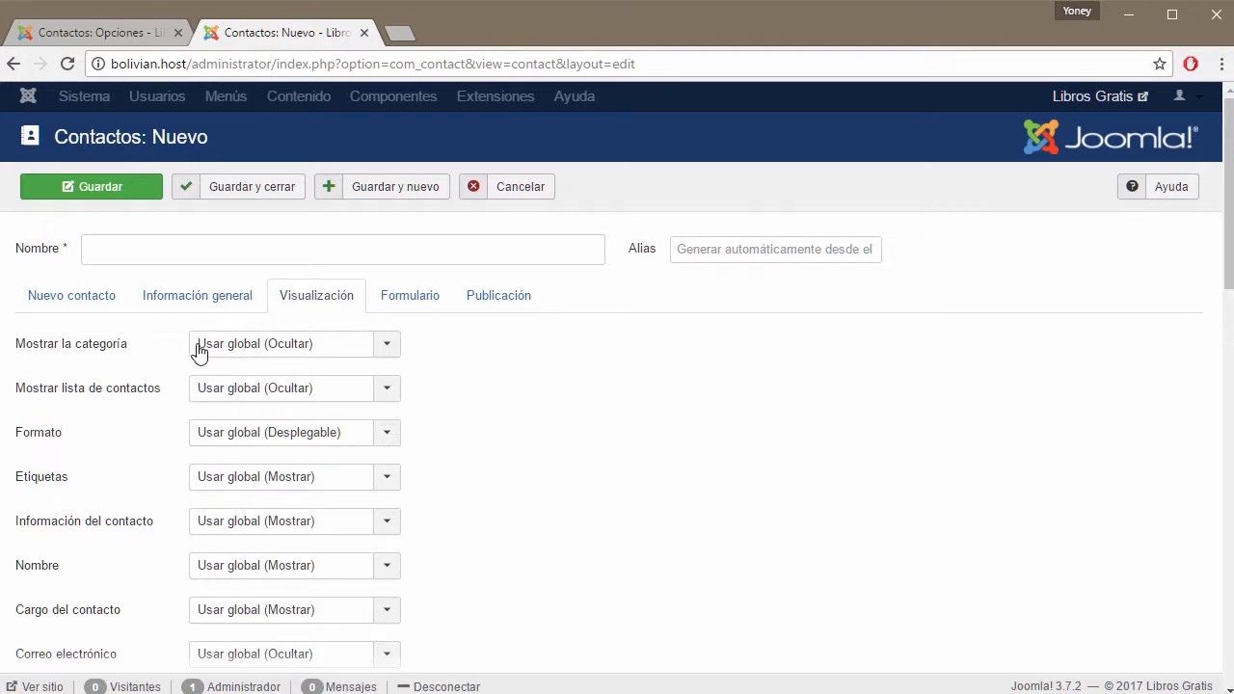
{"action": "left_click", "coordinate": [123, 35]}
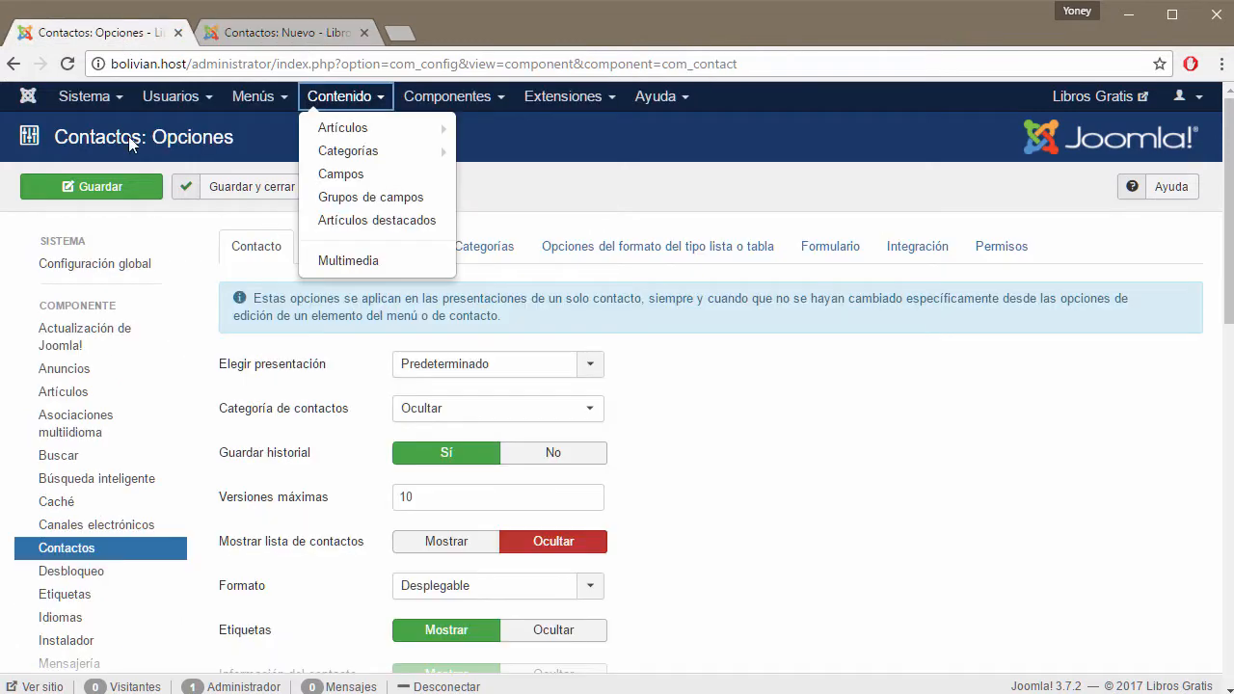
{"action": "left_click", "coordinate": [282, 33]}
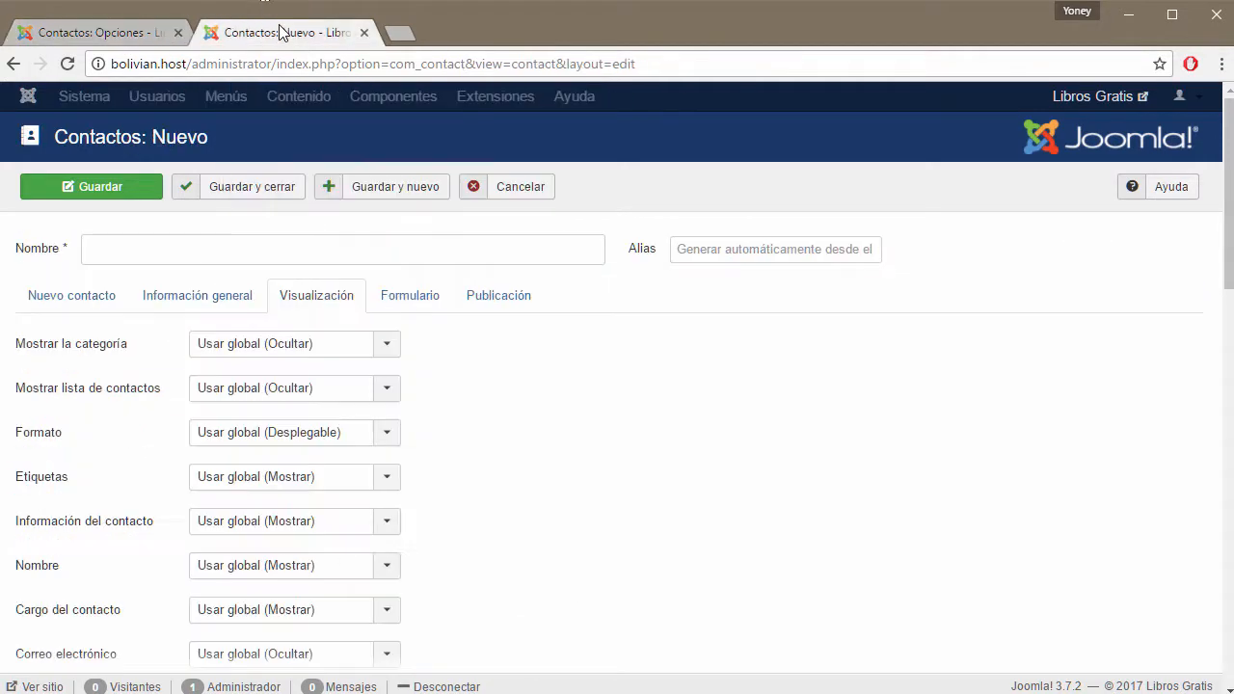
{"action": "scroll", "coordinate": [263, 484], "scroll_direction": "down", "scroll_amount": 1}
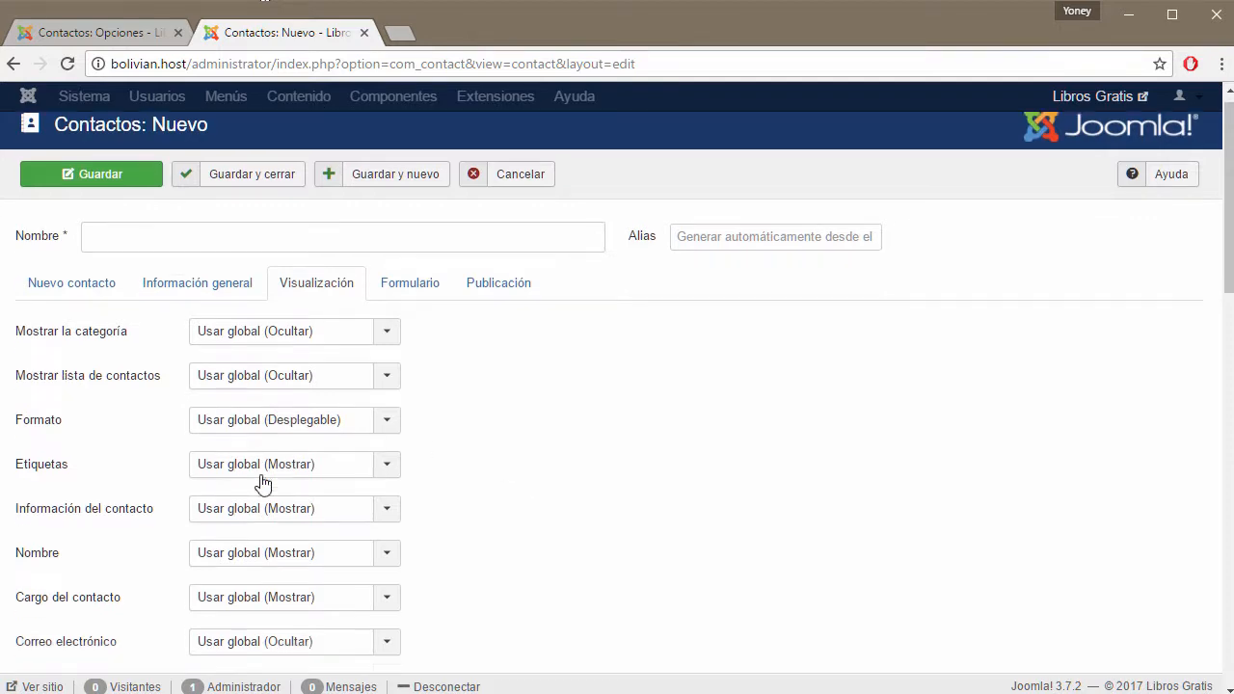
{"action": "scroll", "coordinate": [262, 484], "scroll_direction": "down", "scroll_amount": 5}
{"action": "scroll", "coordinate": [261, 482], "scroll_direction": "up", "scroll_amount": 5}
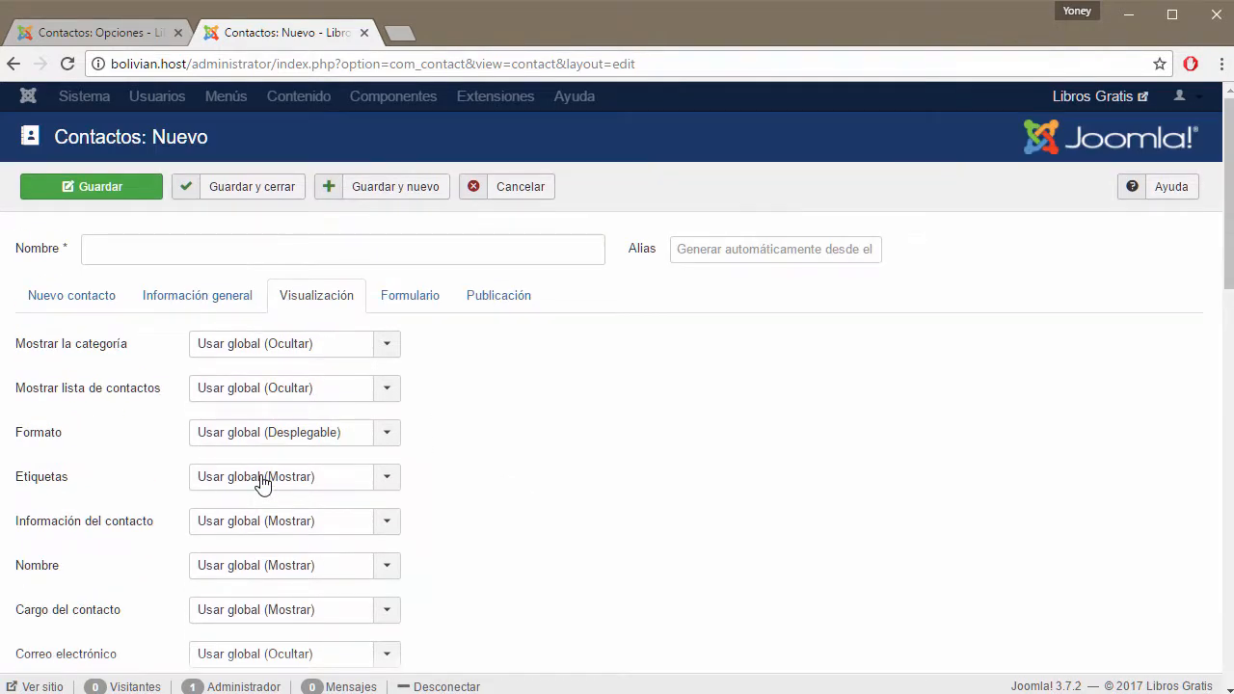
{"action": "left_click", "coordinate": [104, 306]}
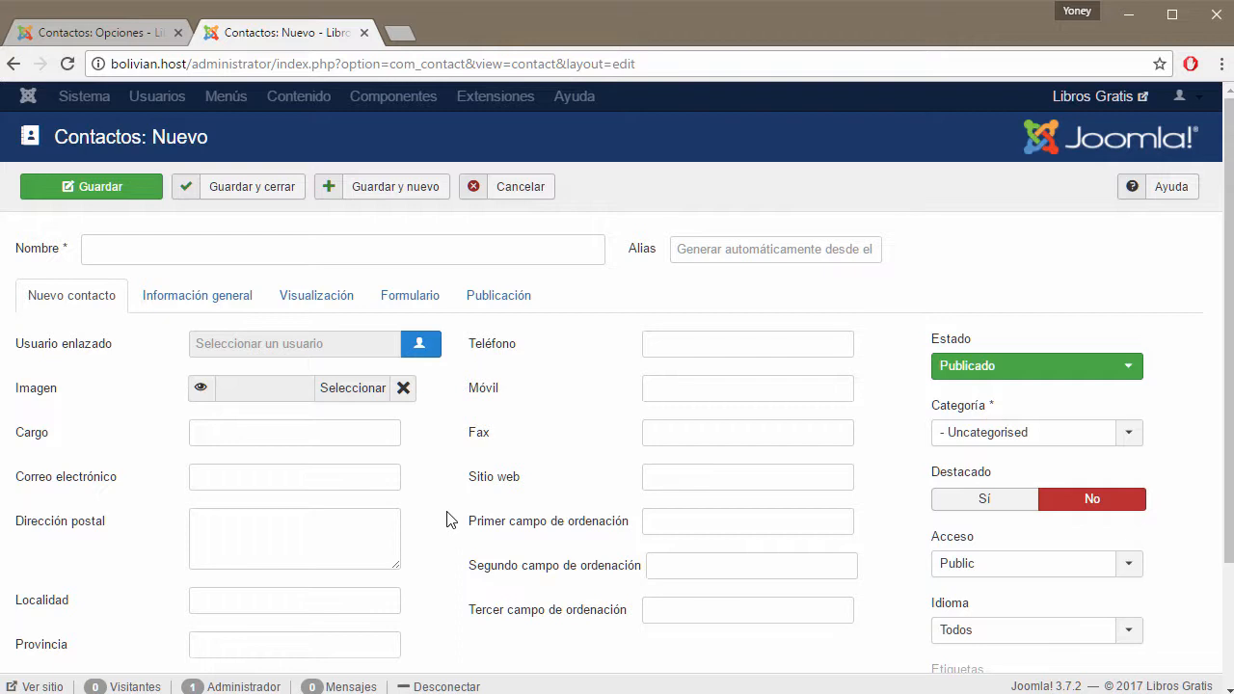
Back in Contactos: Opciones, check the Elegir presentación layouts, keeping Predeterminado.
{"action": "left_click", "coordinate": [145, 35]}
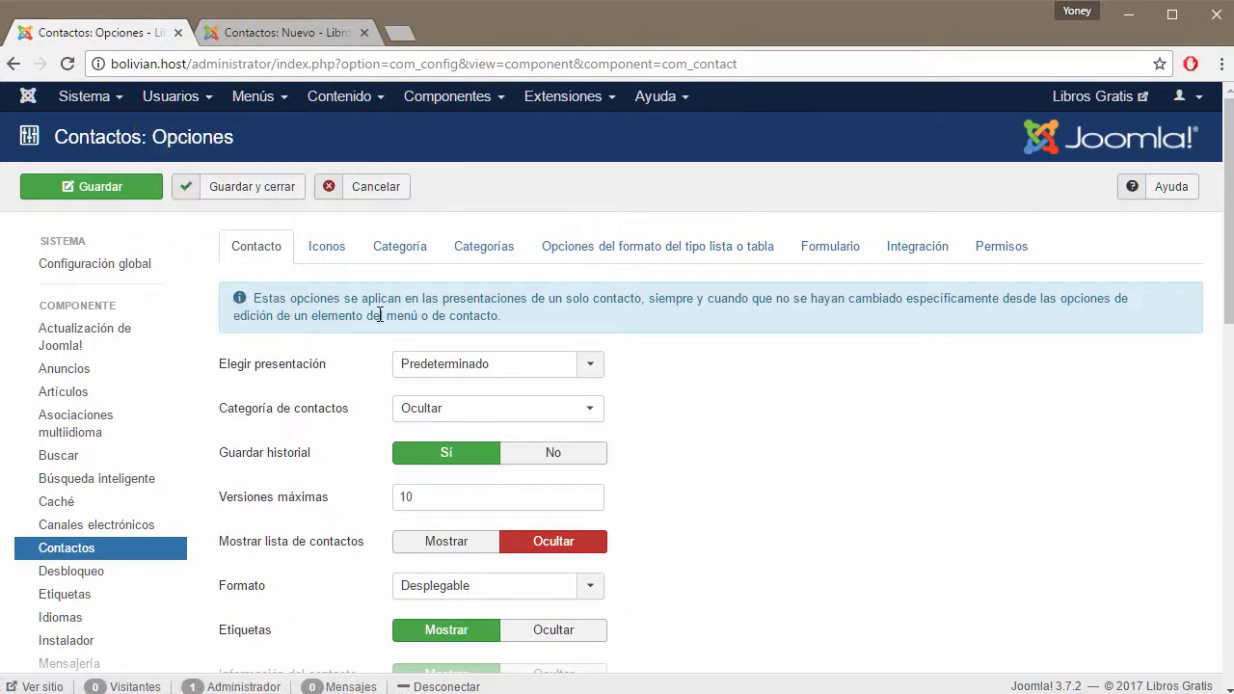
{"action": "left_click_drag", "start_coordinate": [501, 318], "coordinate": [247, 293]}
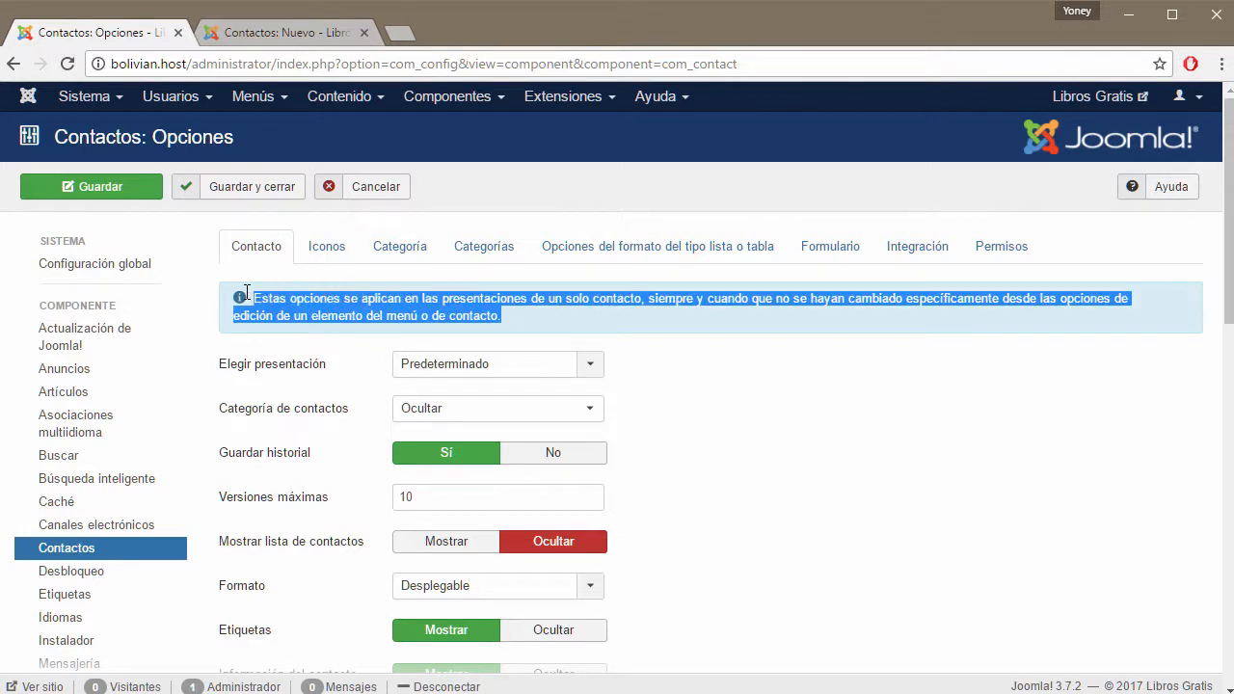
{"action": "left_click", "coordinate": [594, 324]}
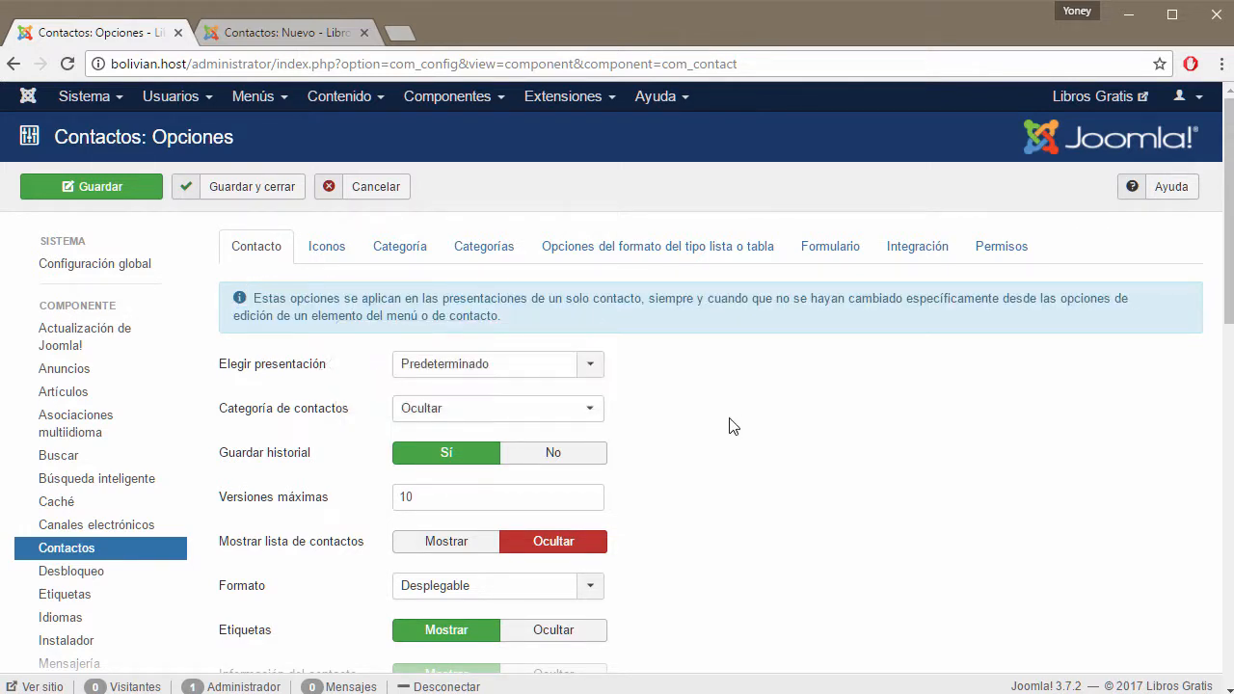
{"action": "left_click", "coordinate": [586, 374]}
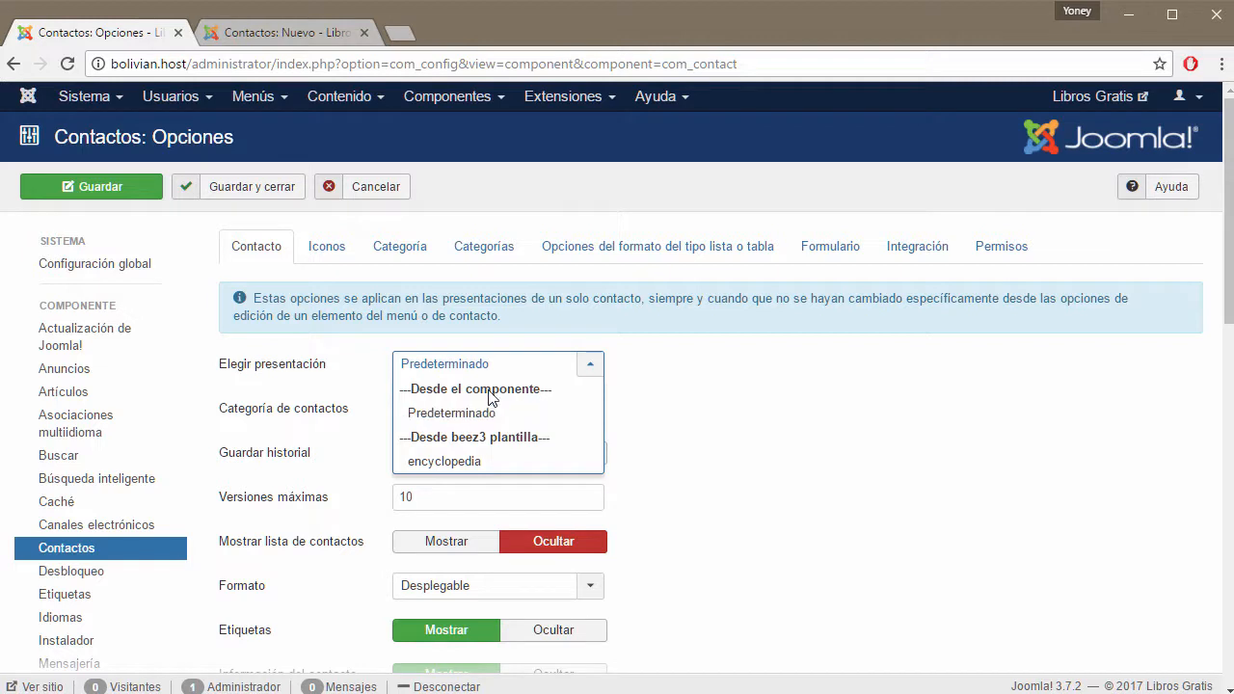
{"action": "left_click", "coordinate": [680, 428]}
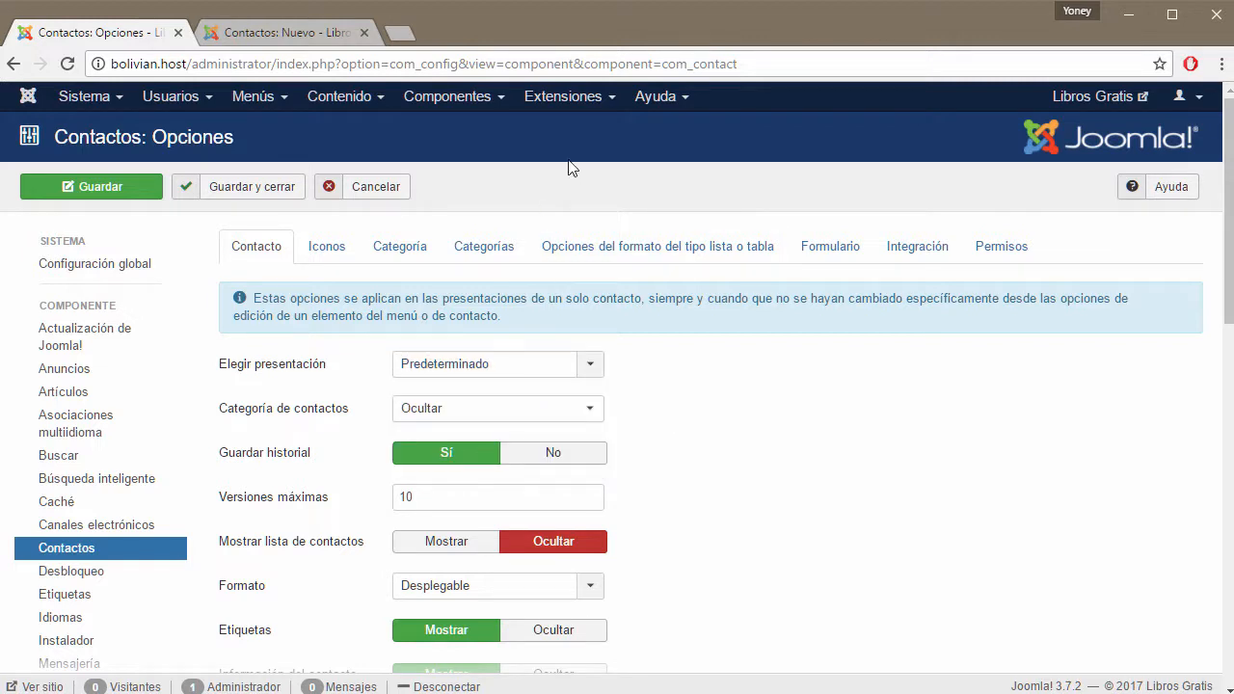
{"action": "left_click", "coordinate": [603, 101]}
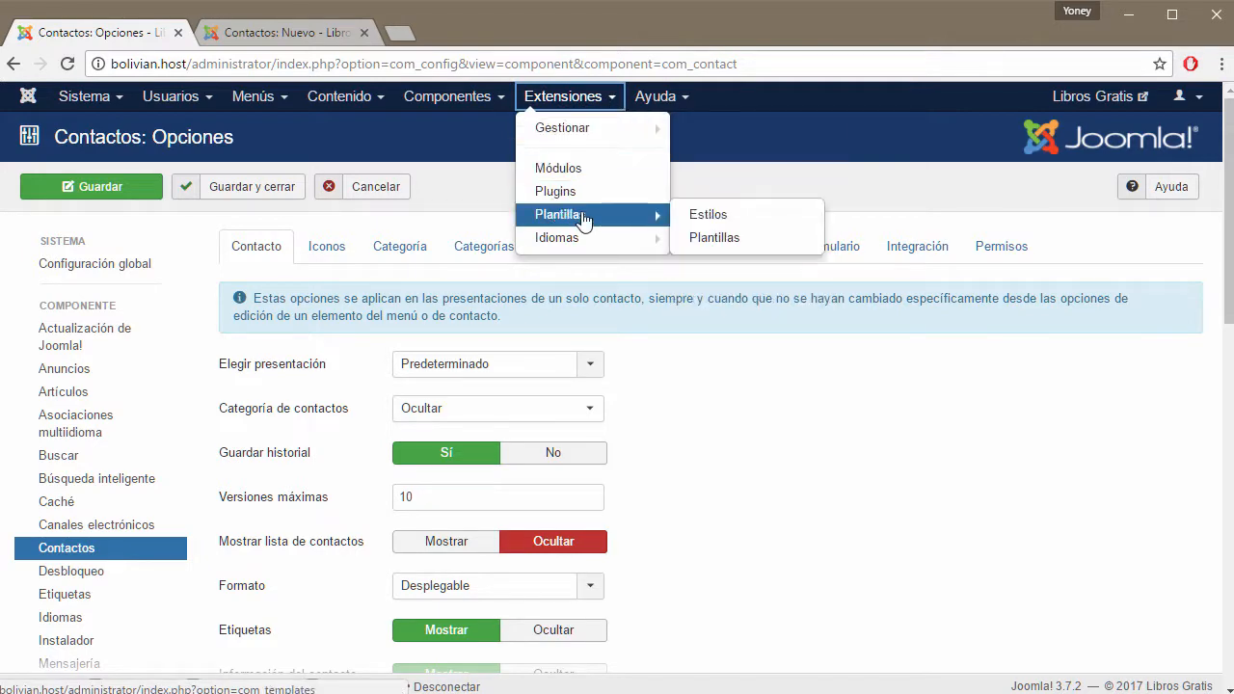
Open Plantillas: Estilos (Beez3, protostar) in a new browser tab.
{"action": "right_click", "coordinate": [584, 220]}
{"action": "left_click", "coordinate": [636, 226]}
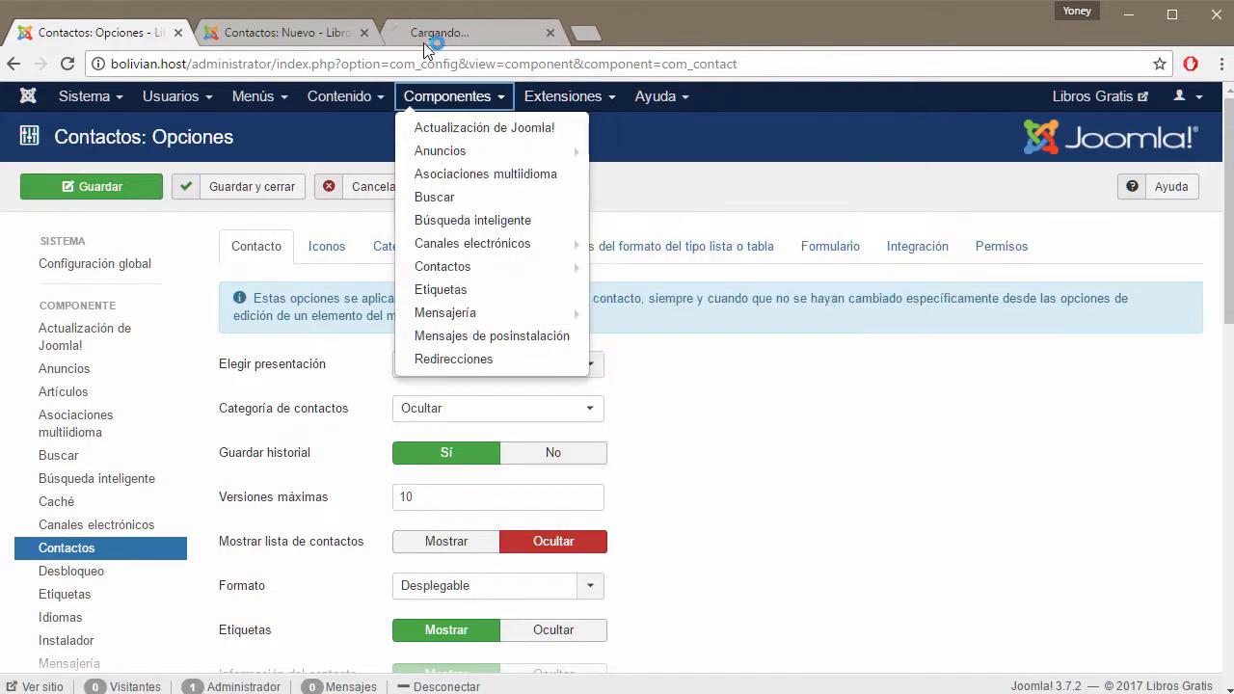
{"action": "left_click", "coordinate": [434, 33]}
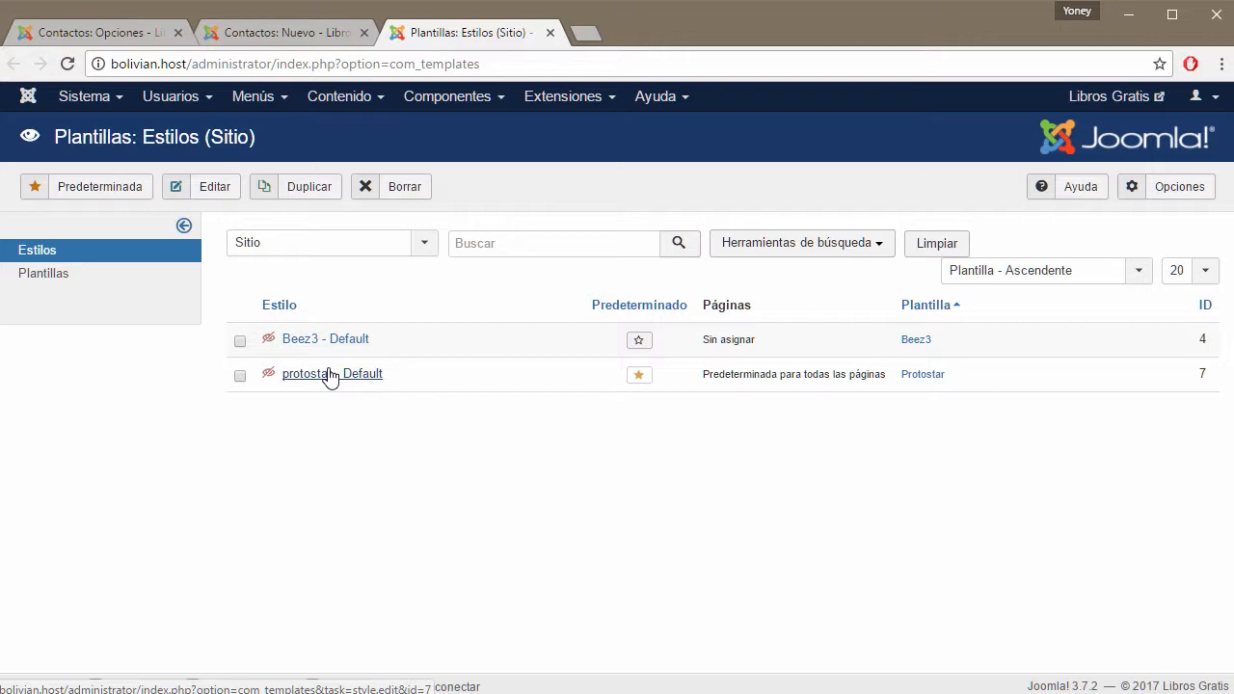
Keep Elegir presentación at Predeterminado, comparing with the template styles tab.
{"action": "left_click", "coordinate": [142, 35]}
{"action": "left_click", "coordinate": [586, 371]}
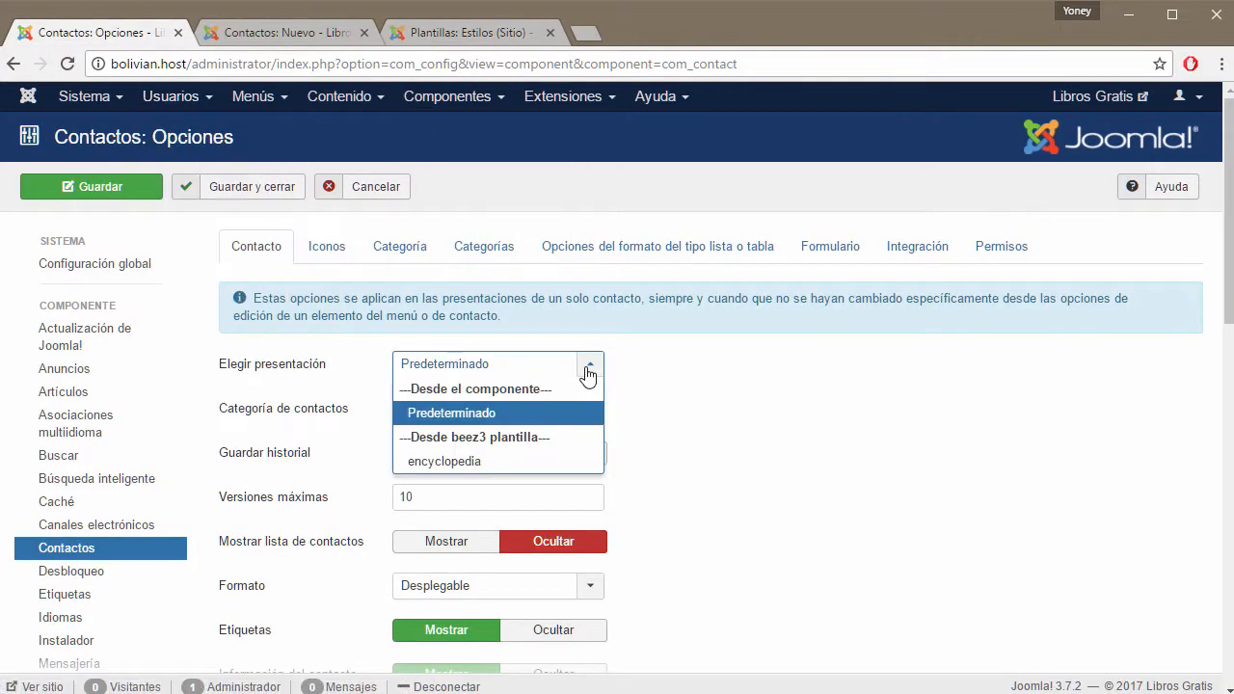
{"action": "left_click", "coordinate": [475, 424]}
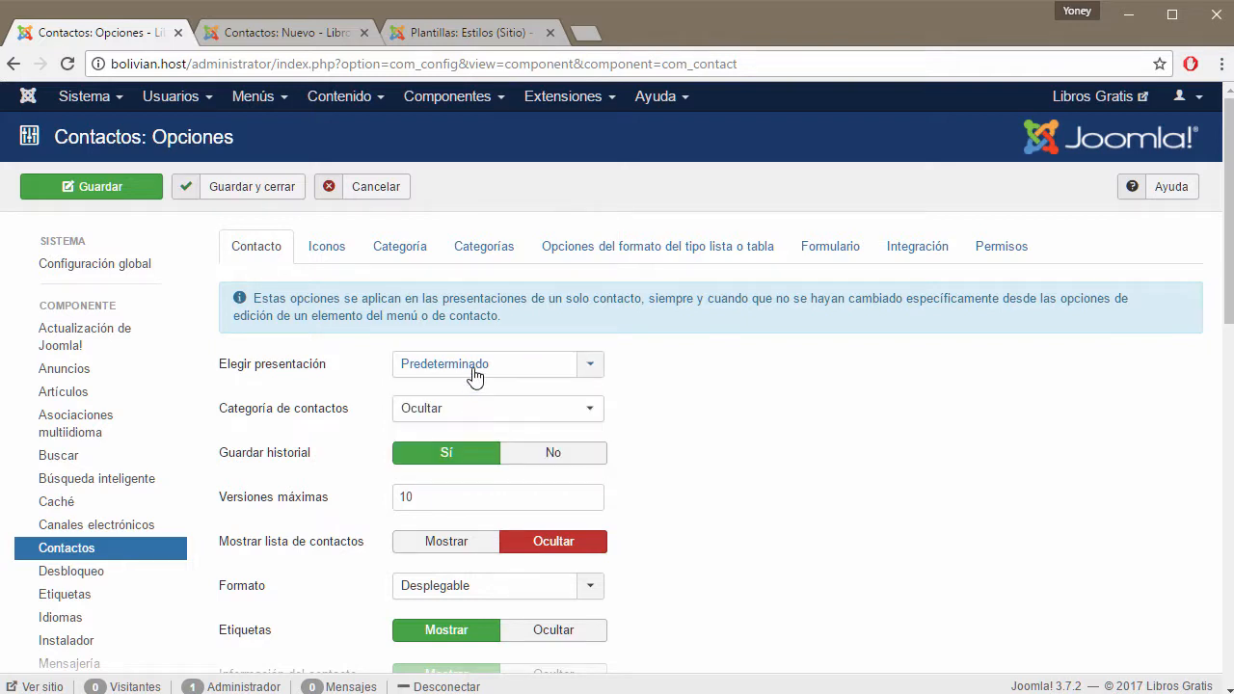
{"action": "left_click", "coordinate": [475, 30]}
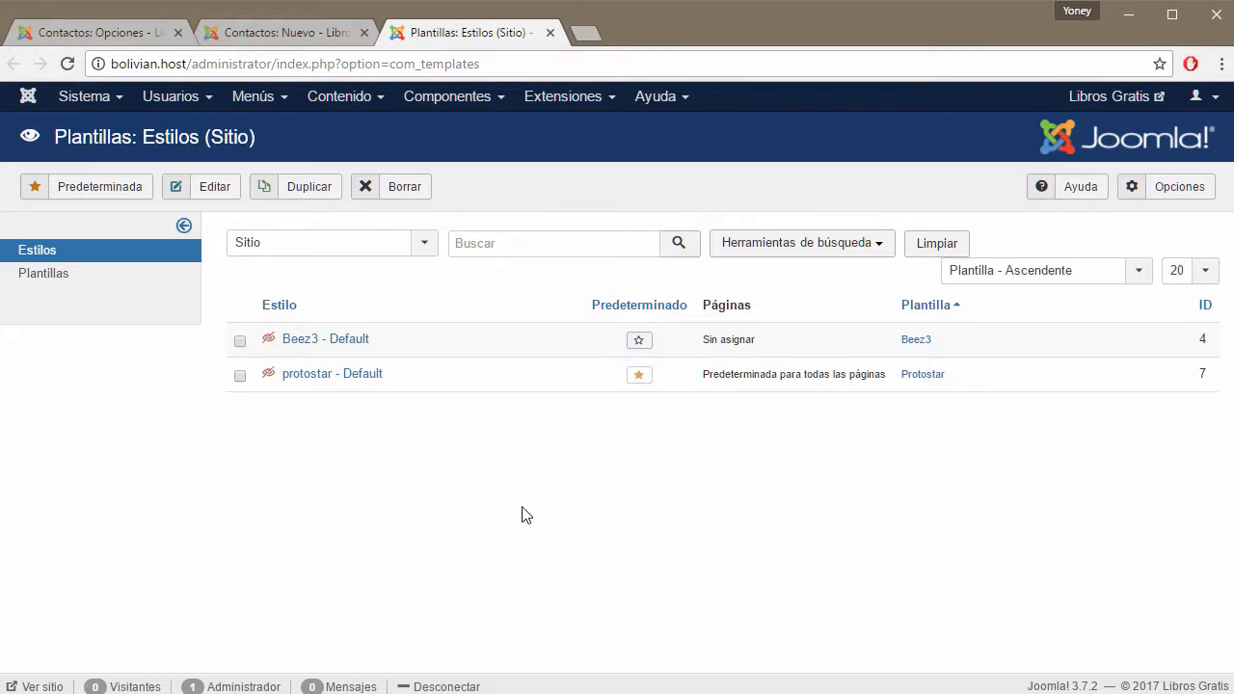
{"action": "left_click", "coordinate": [132, 41]}
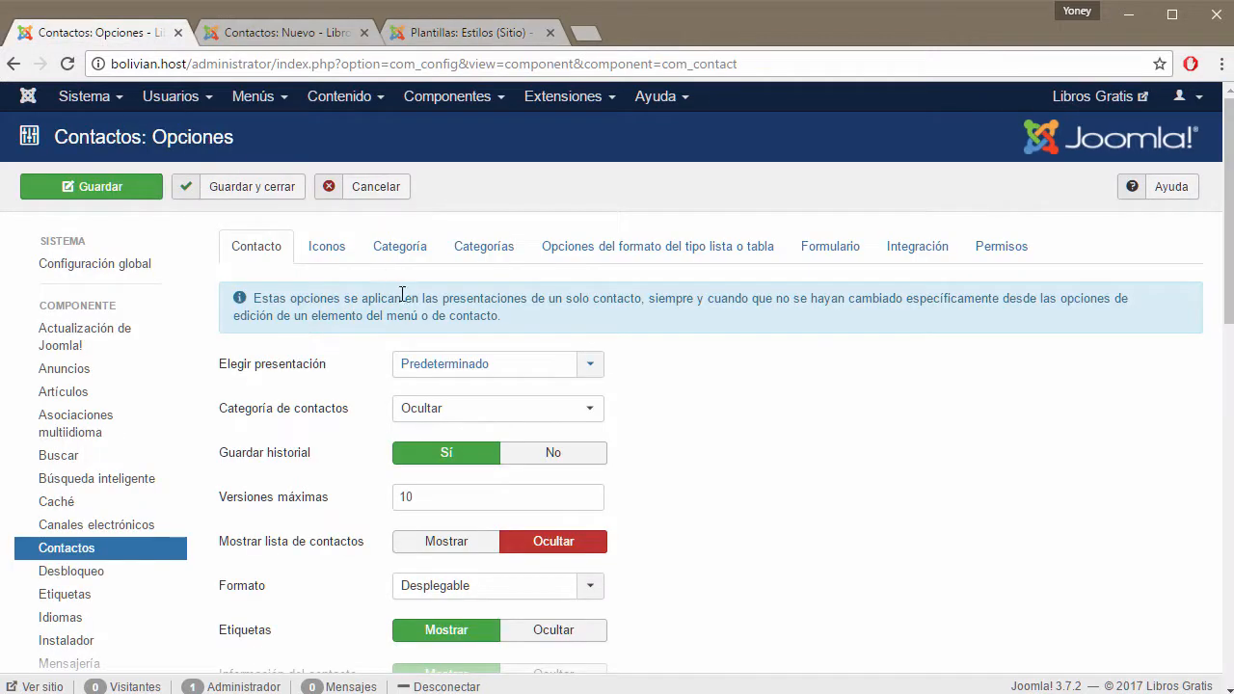
{"action": "left_click", "coordinate": [559, 372]}
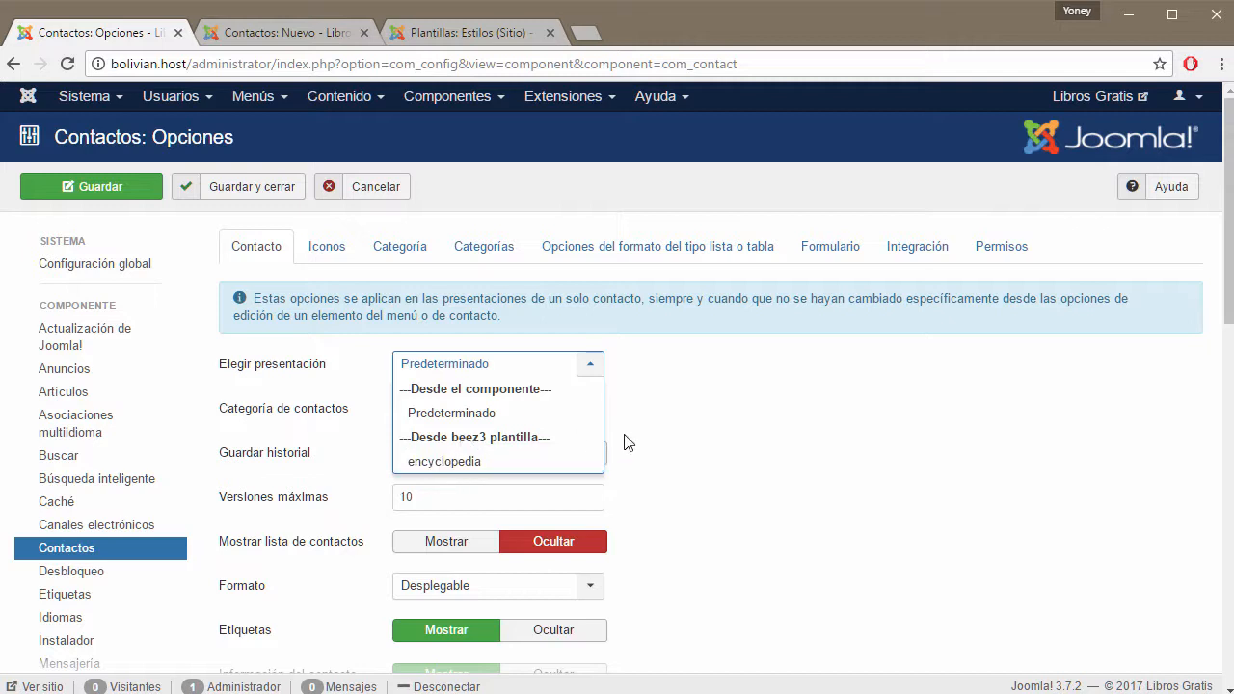
{"action": "left_click", "coordinate": [653, 444]}
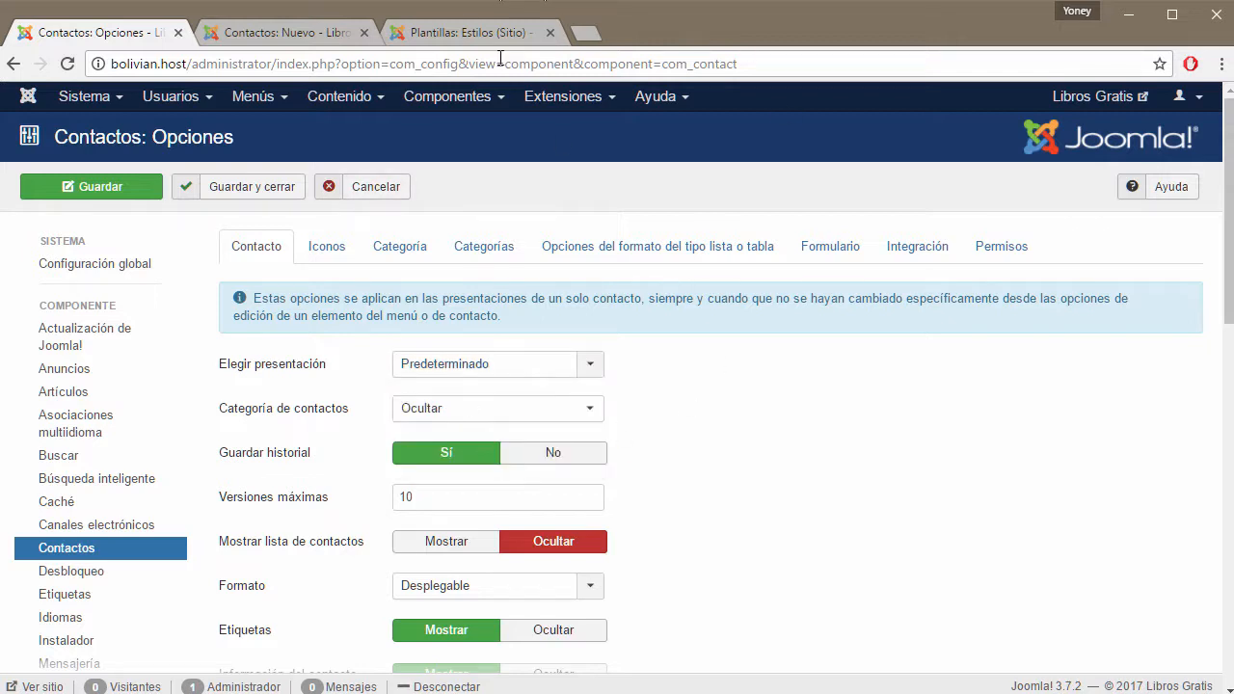
{"action": "left_click", "coordinate": [468, 25]}
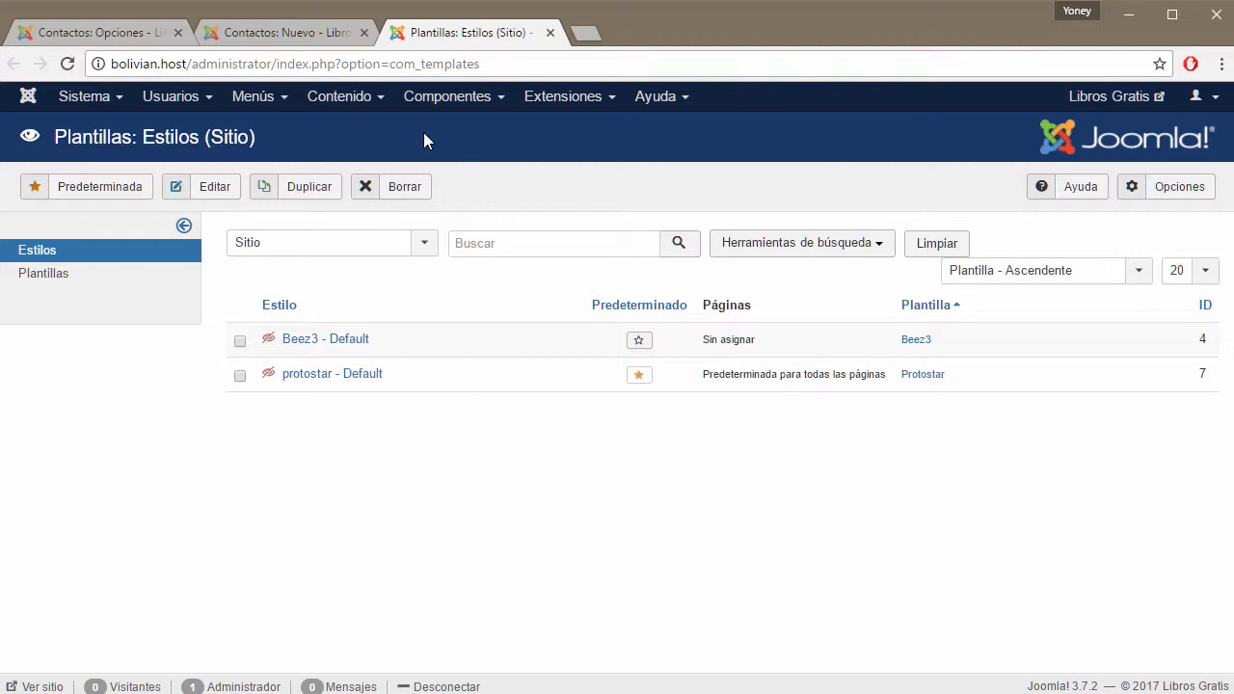
{"action": "left_click", "coordinate": [149, 33]}
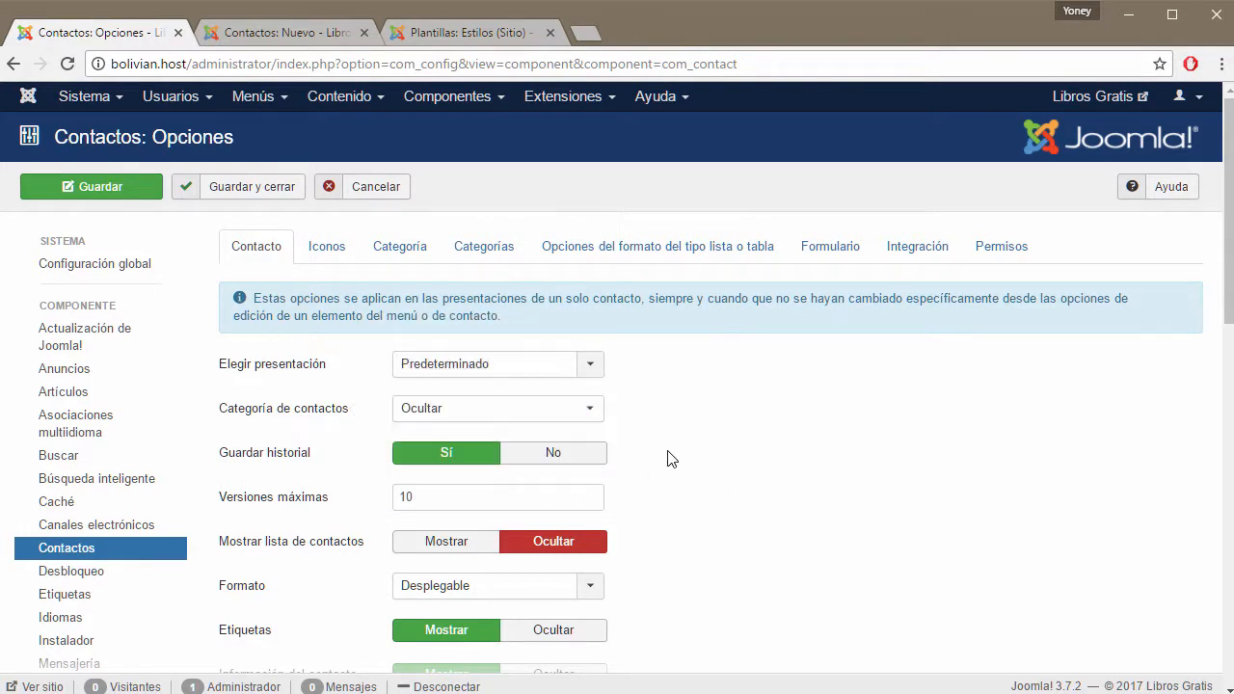
Leave Categoría de contactos at Ocultar and cancel the unsaved new contact.
{"action": "left_click", "coordinate": [591, 410]}
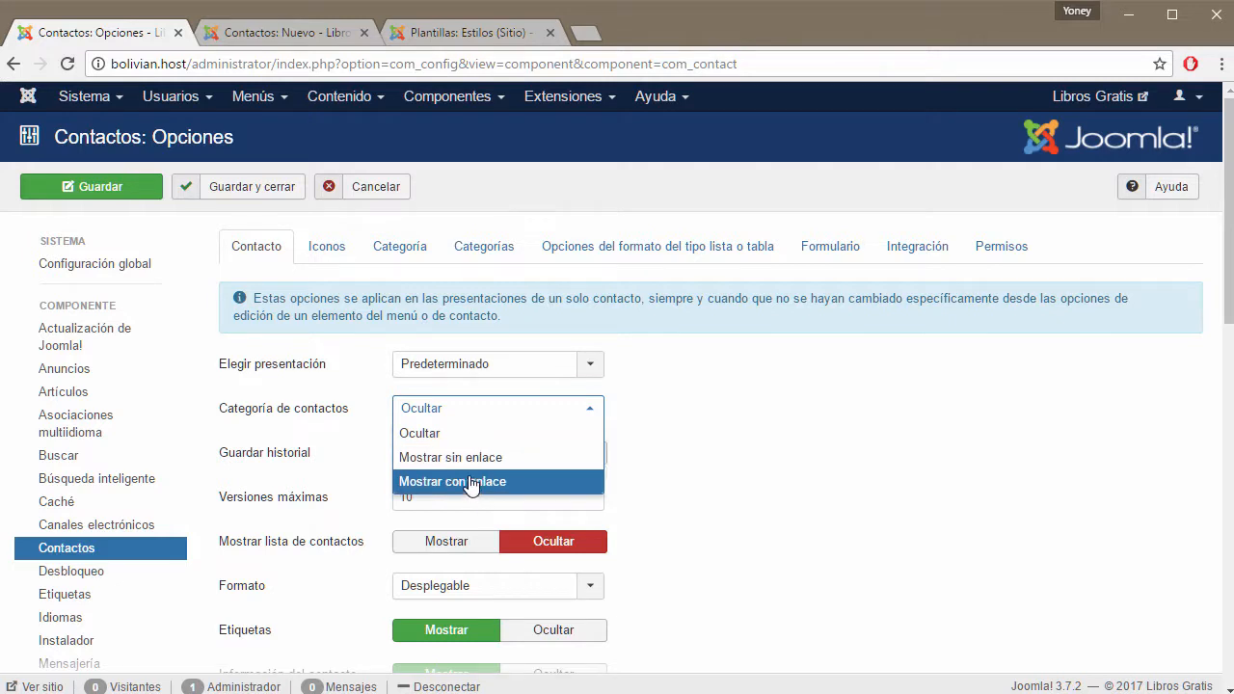
{"action": "left_click", "coordinate": [703, 486]}
{"action": "left_click", "coordinate": [309, 35]}
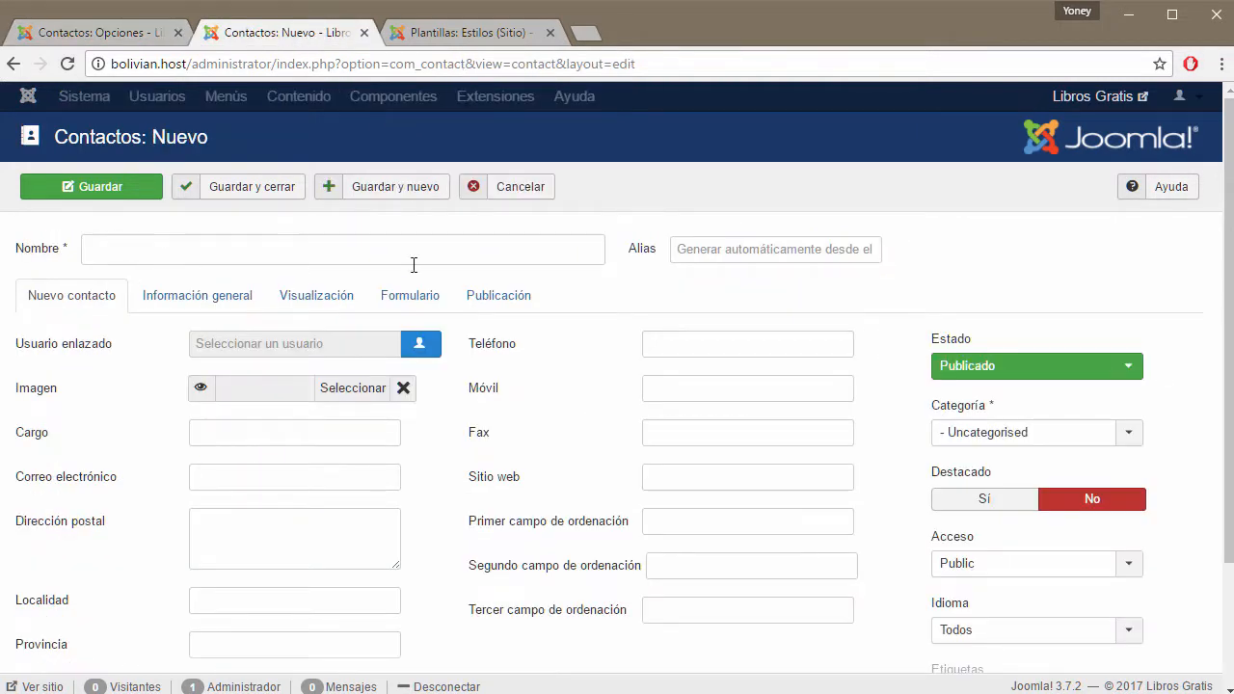
{"action": "left_click", "coordinate": [536, 193]}
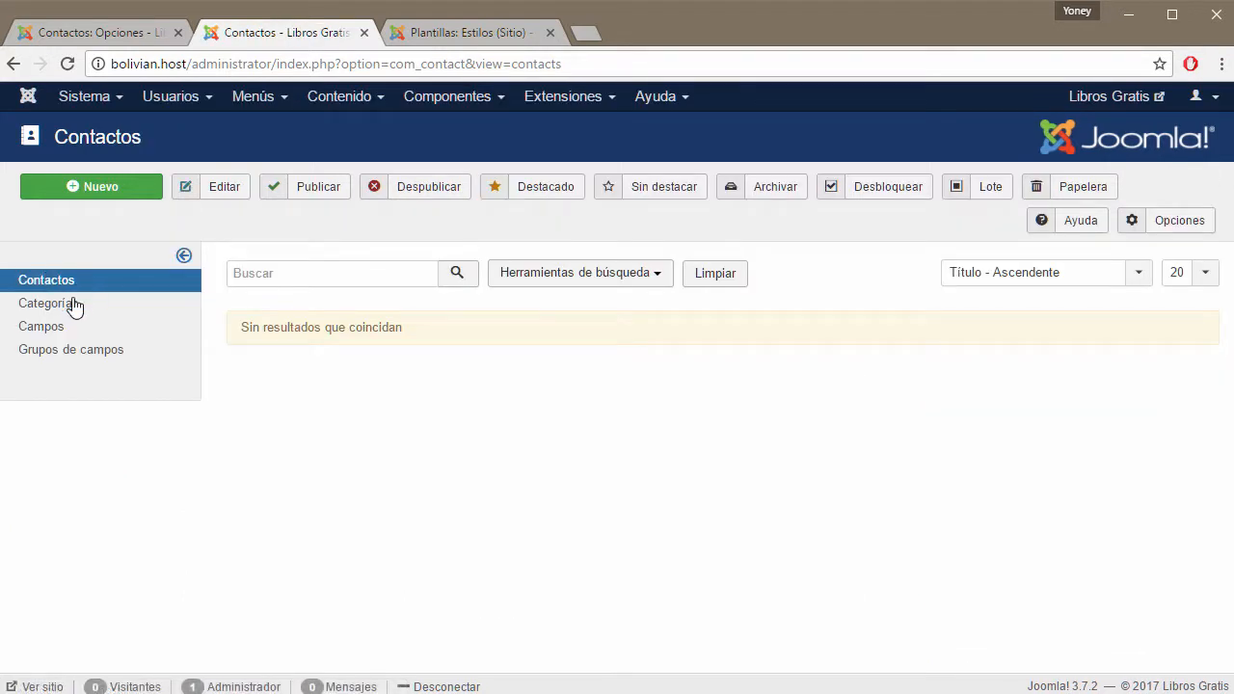
Browse the contact categories and empty contacts list, then recheck Categoría de contactos choices.
{"action": "left_click", "coordinate": [48, 304]}
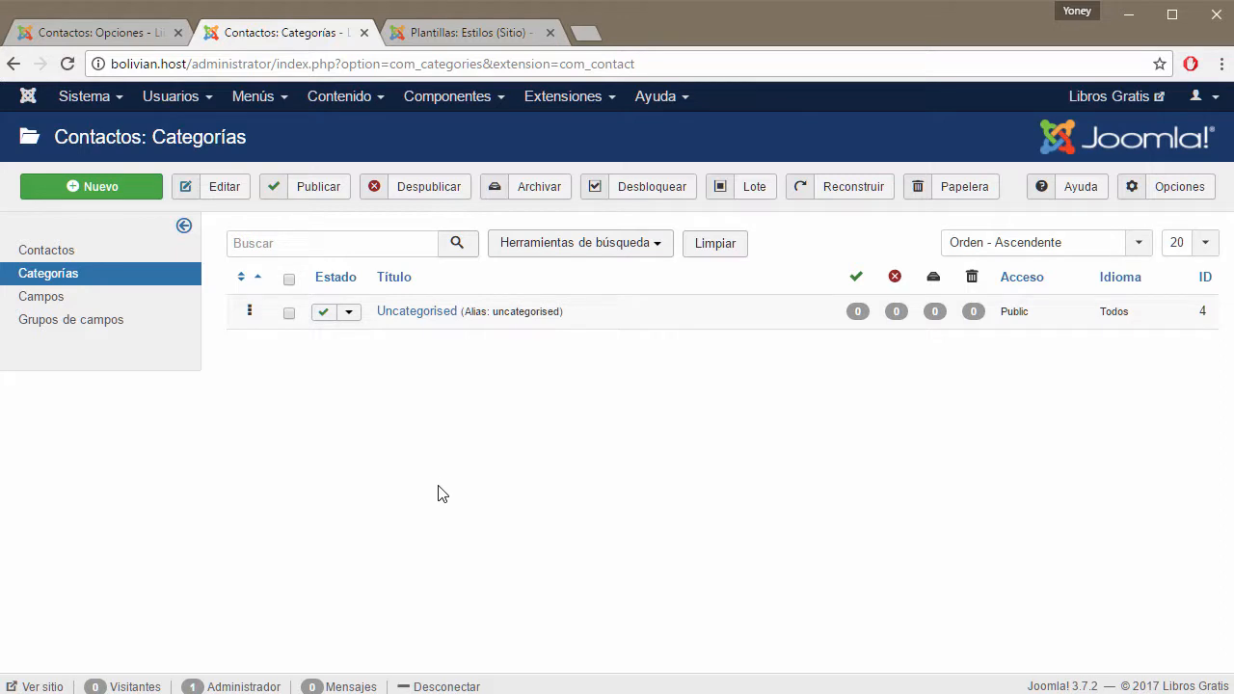
{"action": "left_click", "coordinate": [58, 255]}
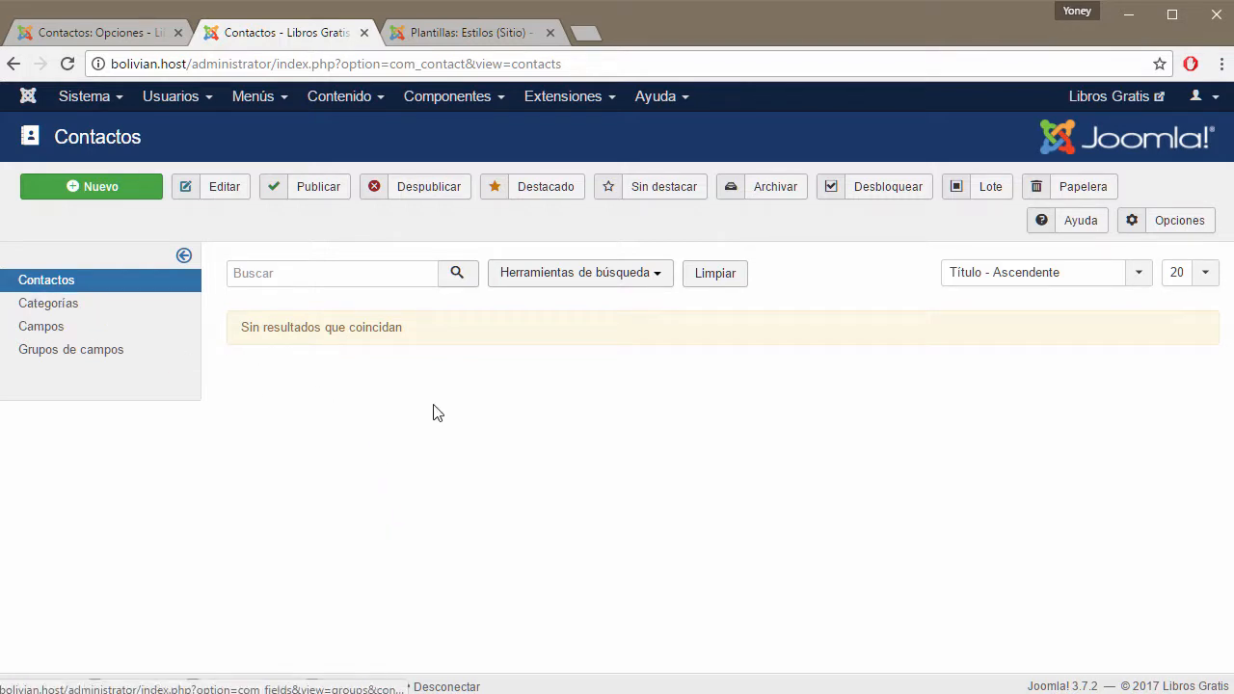
{"action": "left_click", "coordinate": [122, 26]}
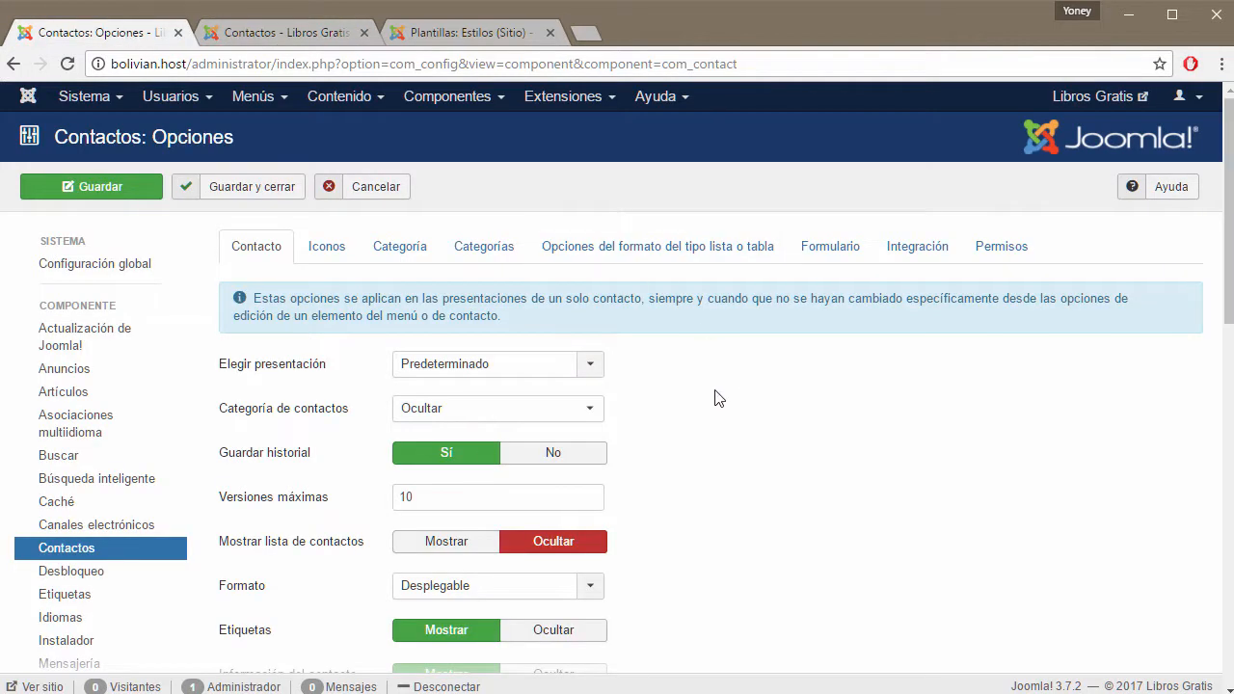
{"action": "left_click", "coordinate": [599, 409]}
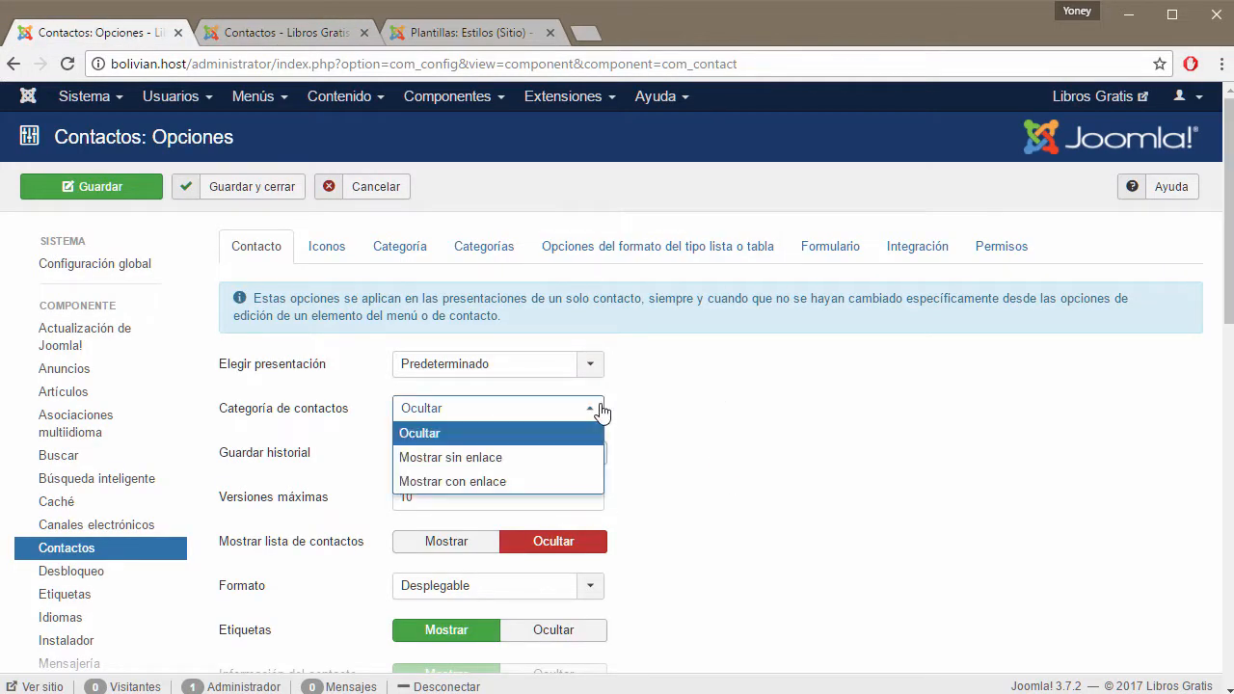
{"action": "left_click", "coordinate": [427, 435]}
{"action": "left_click", "coordinate": [463, 409]}
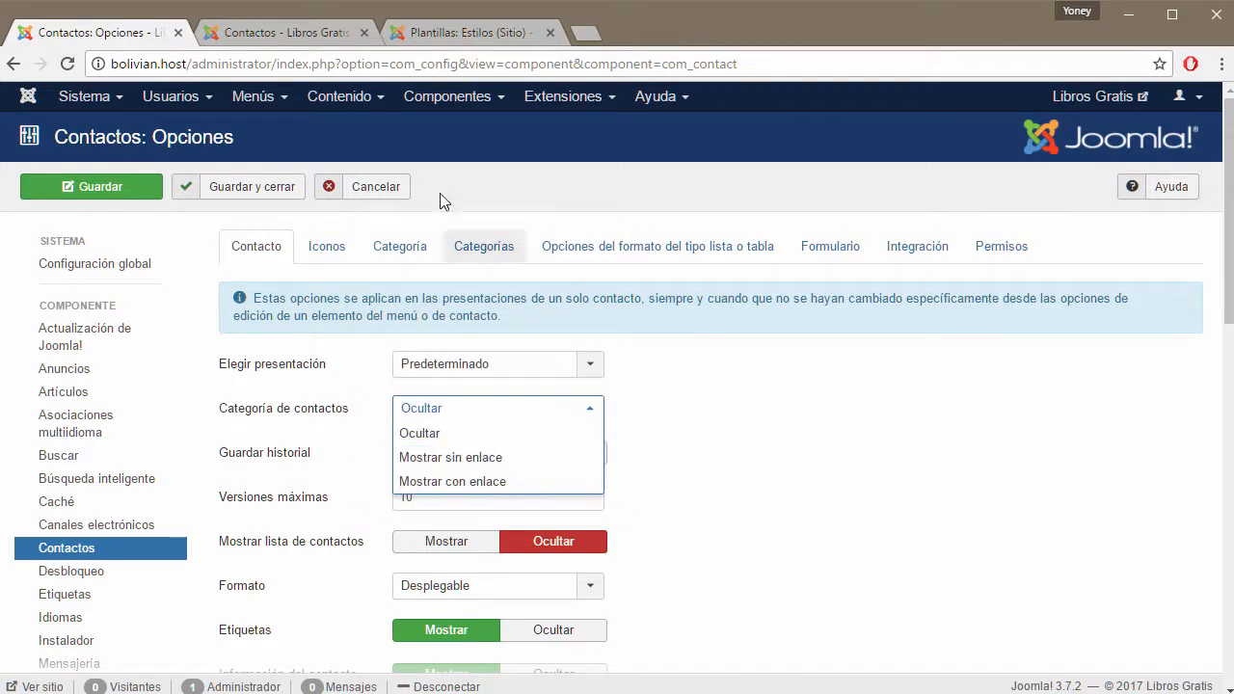
{"action": "left_click", "coordinate": [455, 35]}
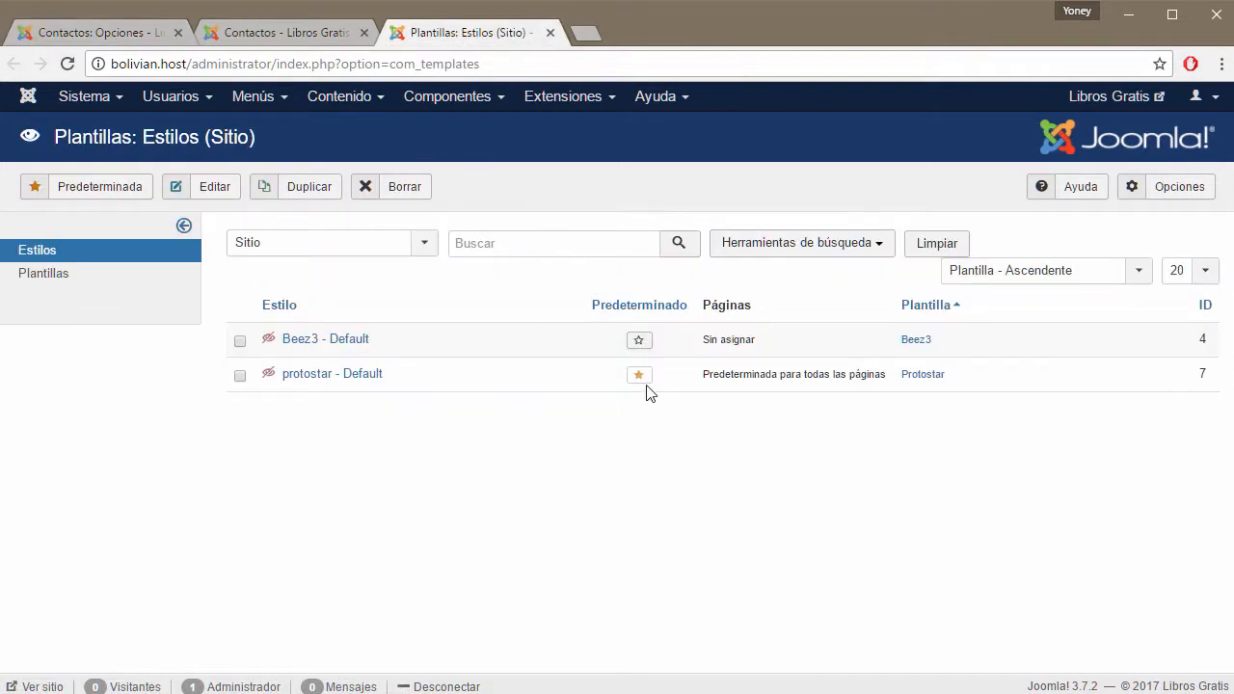
Open the Libros Gratis front end, close Plantillas: Estilos, and confirm Categoría de contactos stays Ocultar.
{"action": "left_click", "coordinate": [1109, 96]}
{"action": "left_click", "coordinate": [551, 33]}
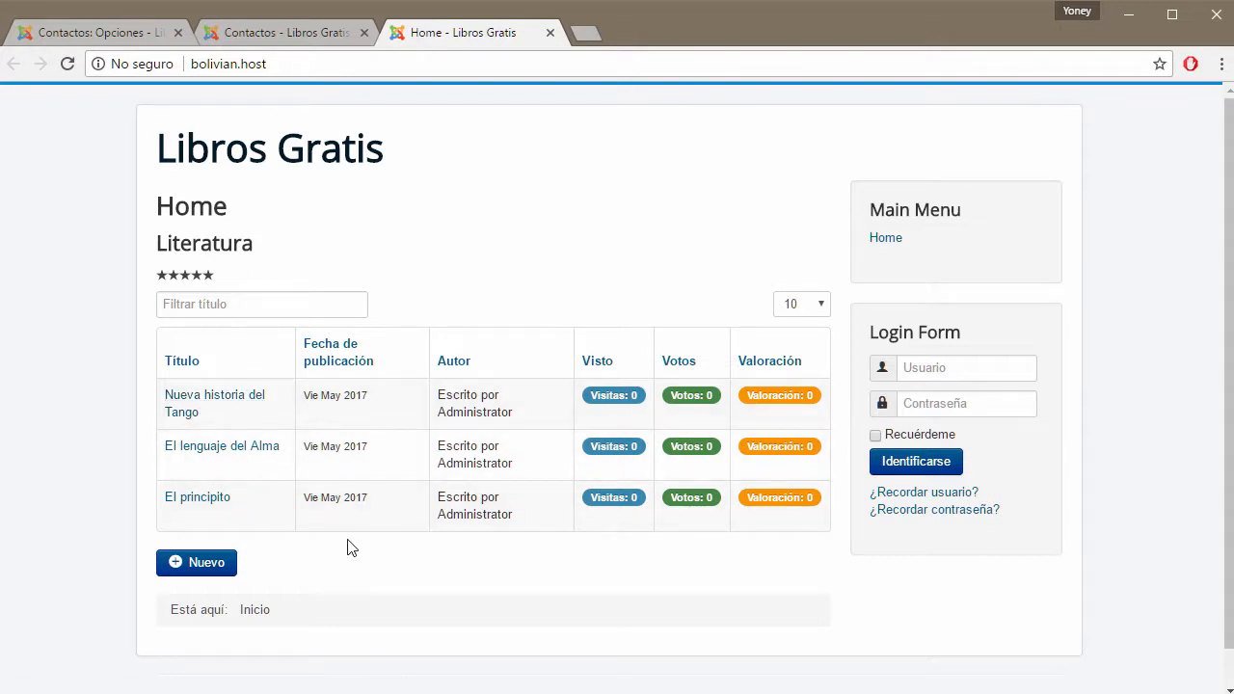
{"action": "left_click", "coordinate": [123, 32]}
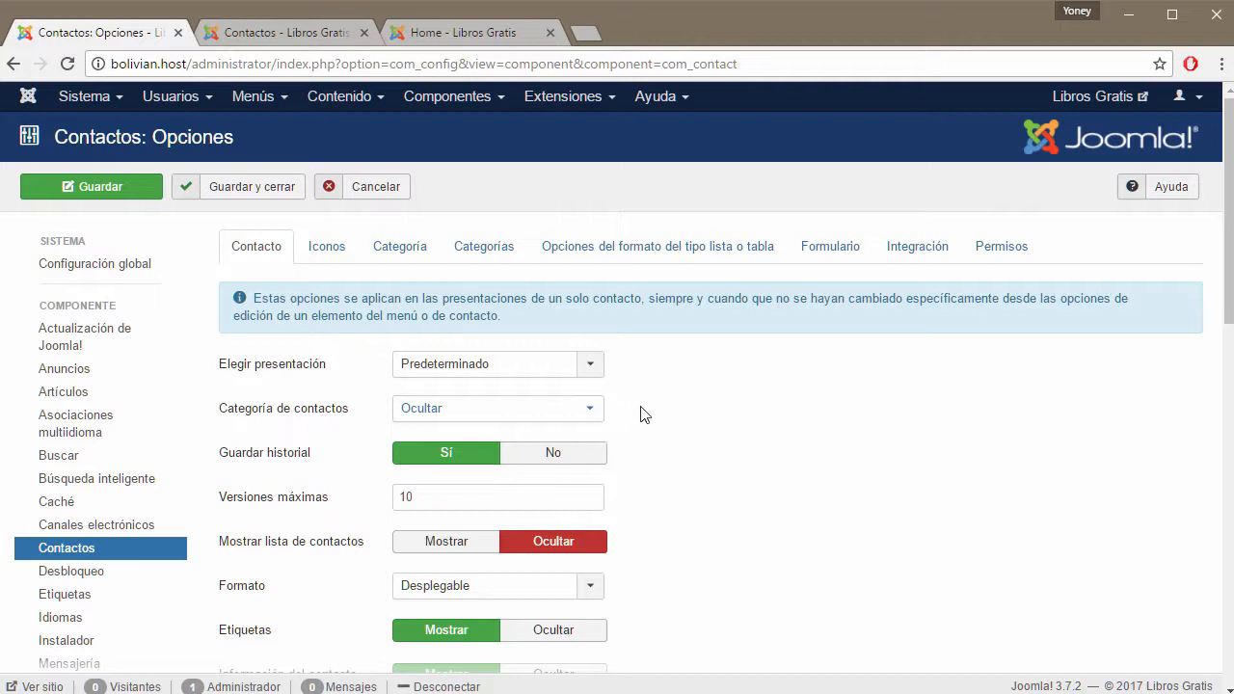
{"action": "left_click", "coordinate": [590, 408]}
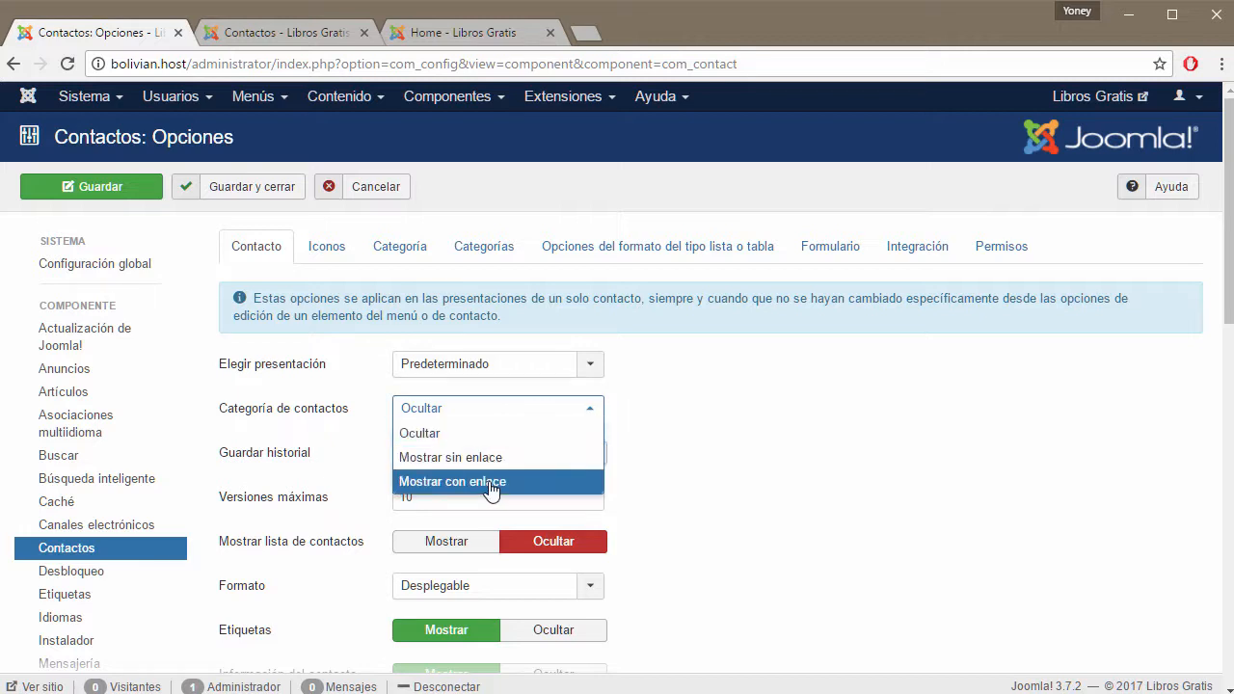
{"action": "left_click", "coordinate": [708, 457]}
{"action": "left_click", "coordinate": [461, 39]}
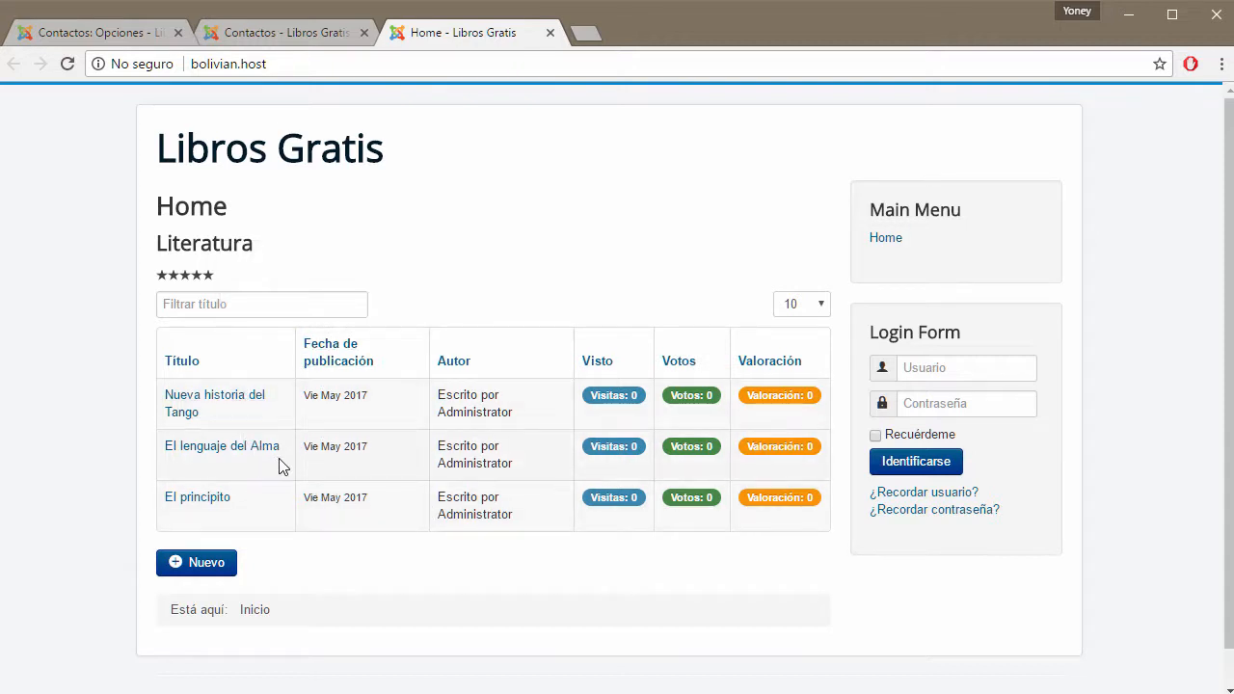
{"action": "left_click", "coordinate": [165, 27]}
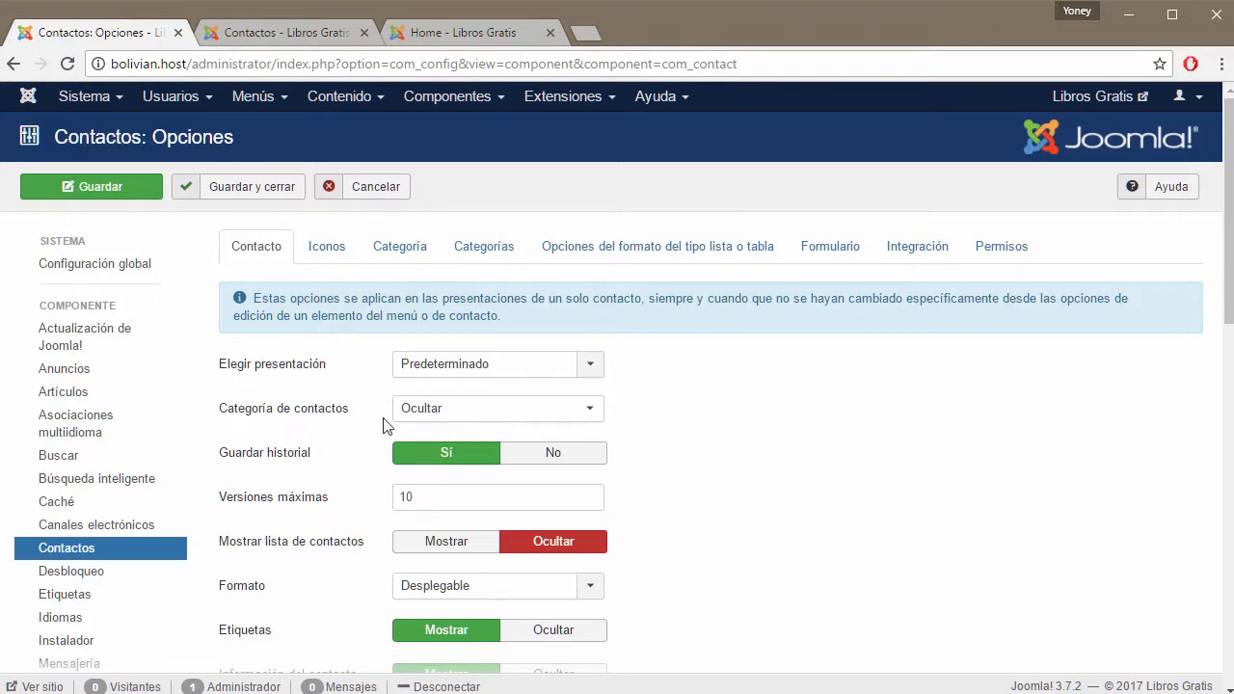
{"action": "mouse_move", "coordinate": [309, 464]}
{"action": "mouse_move", "coordinate": [321, 503]}
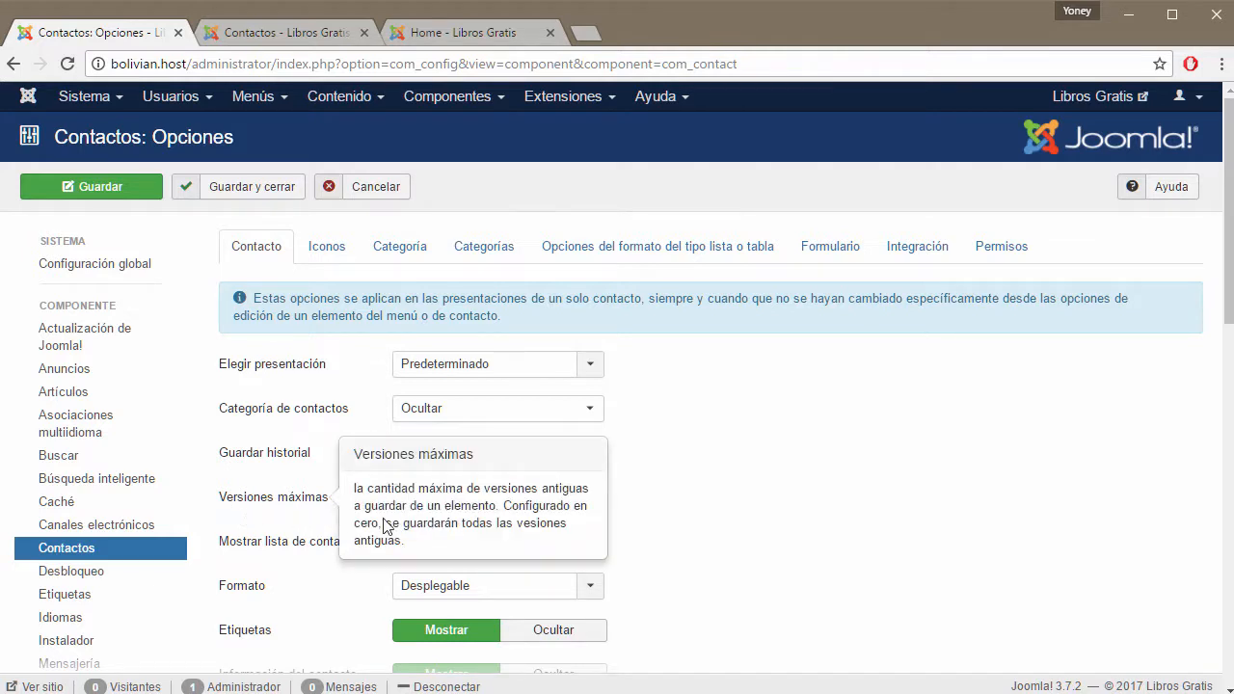
{"action": "left_click_drag", "start_coordinate": [417, 496], "coordinate": [398, 499]}
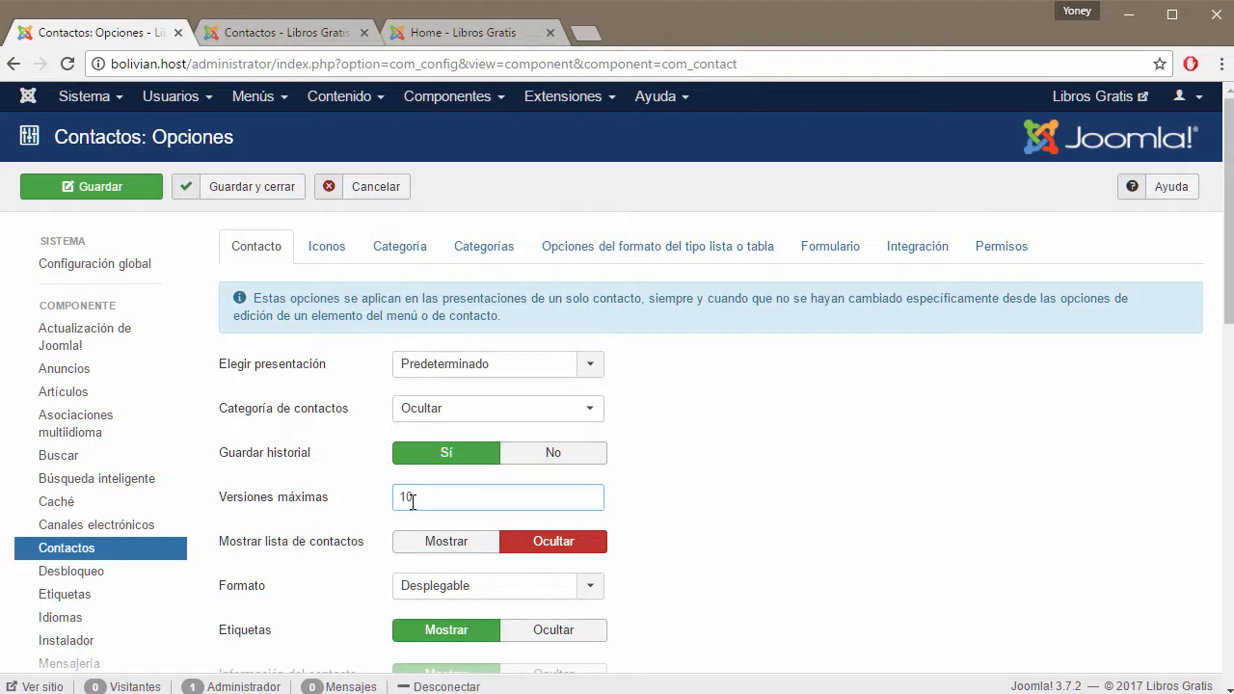
{"action": "scroll", "coordinate": [766, 546], "scroll_direction": "down", "scroll_amount": 2}
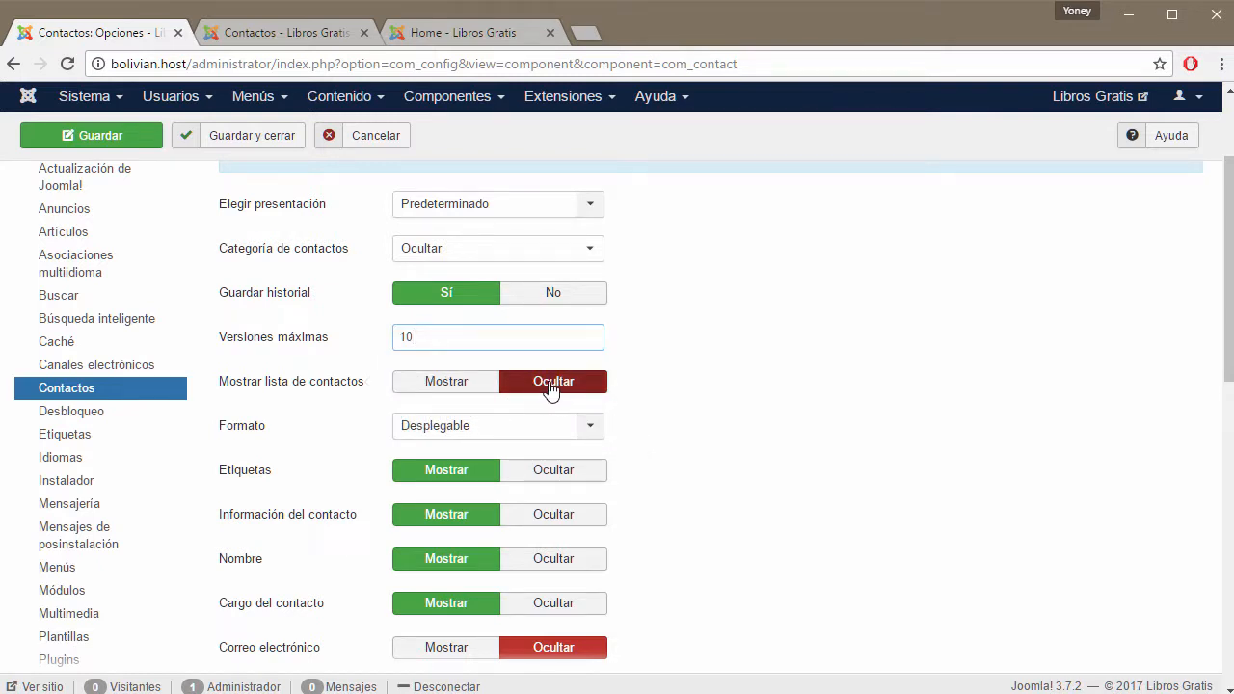
{"action": "left_click", "coordinate": [467, 33]}
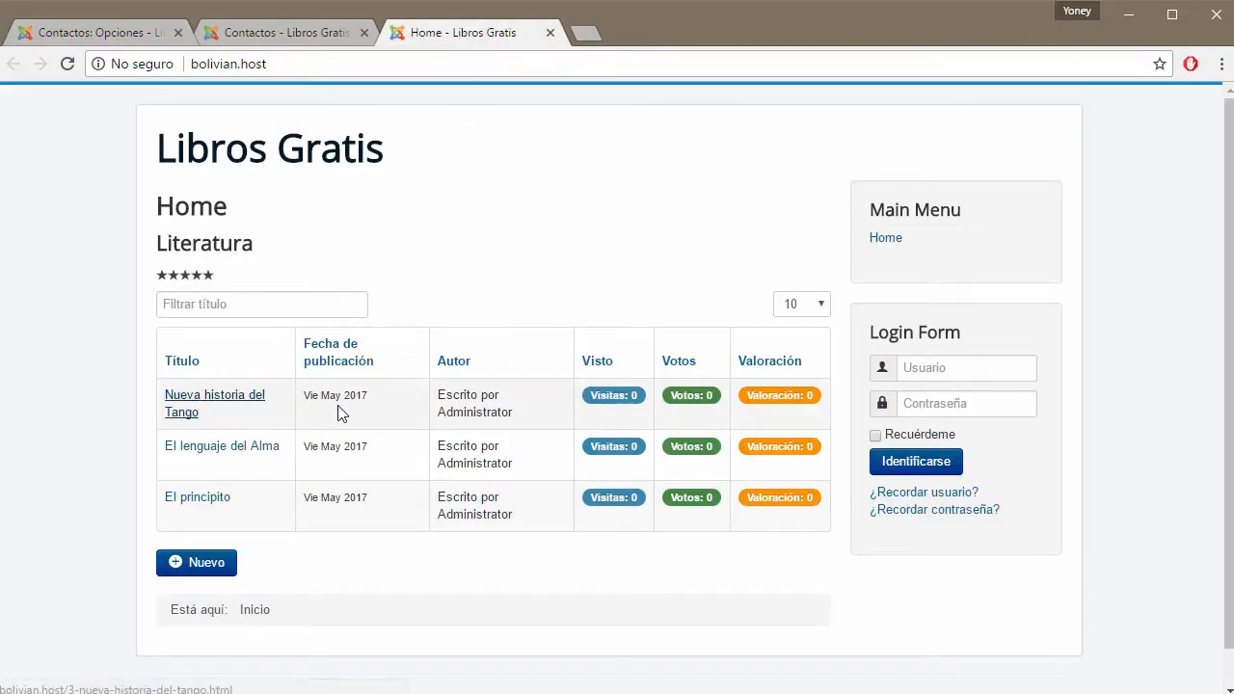
{"action": "left_click", "coordinate": [114, 35]}
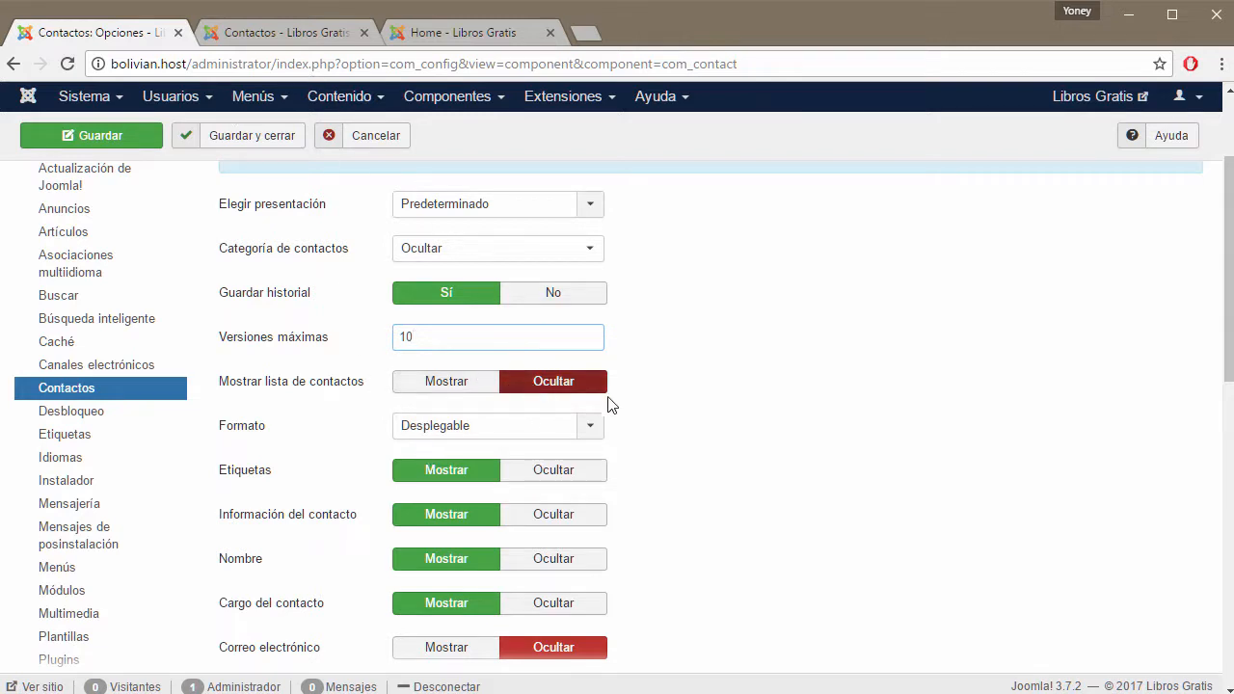
{"action": "left_click", "coordinate": [311, 32]}
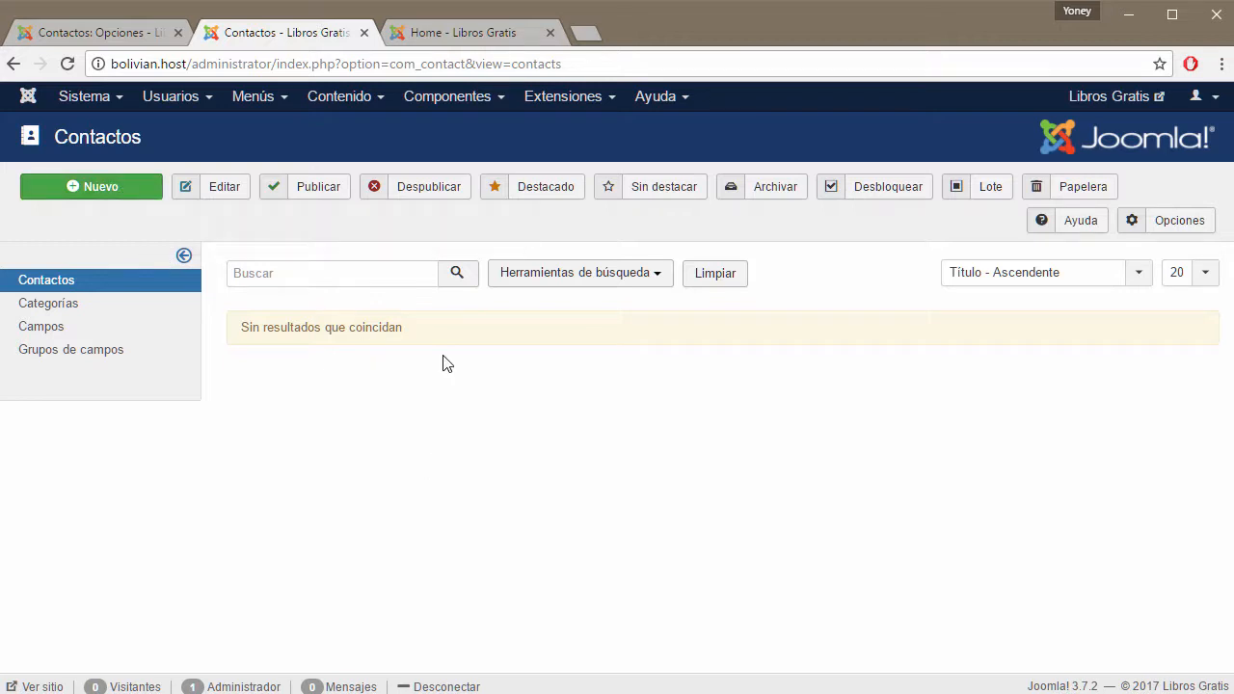
{"action": "left_click", "coordinate": [453, 32]}
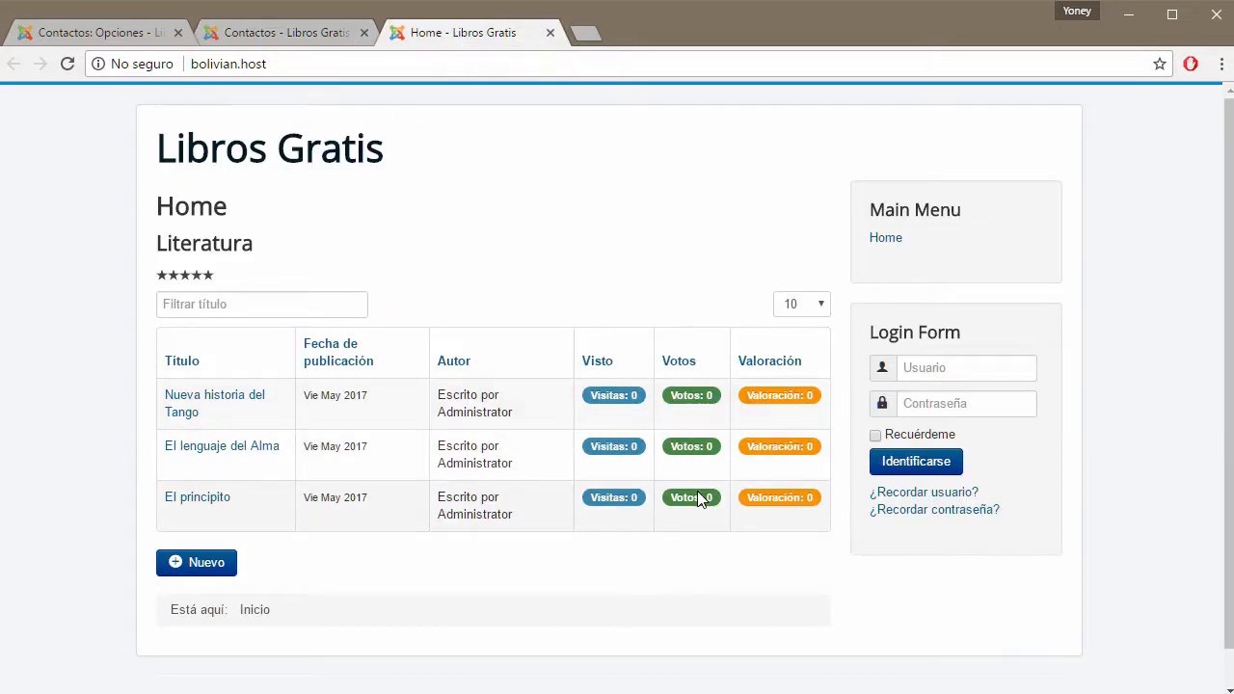
{"action": "left_click", "coordinate": [323, 34]}
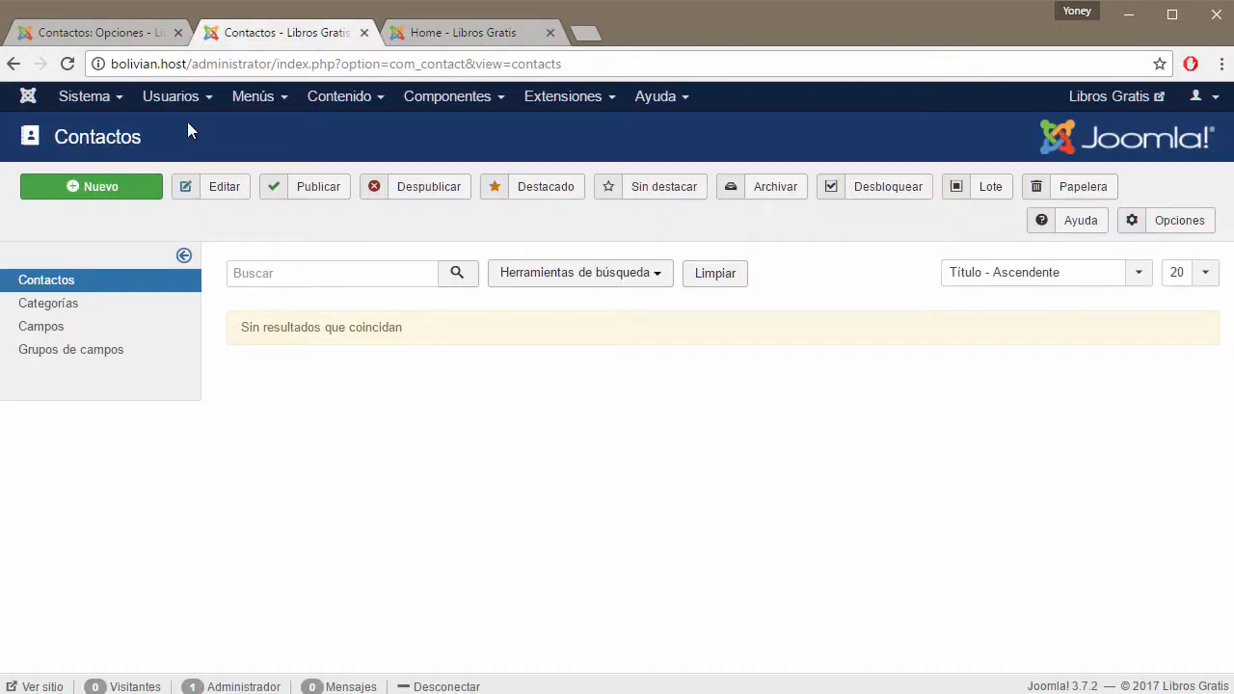
{"action": "left_click", "coordinate": [116, 30]}
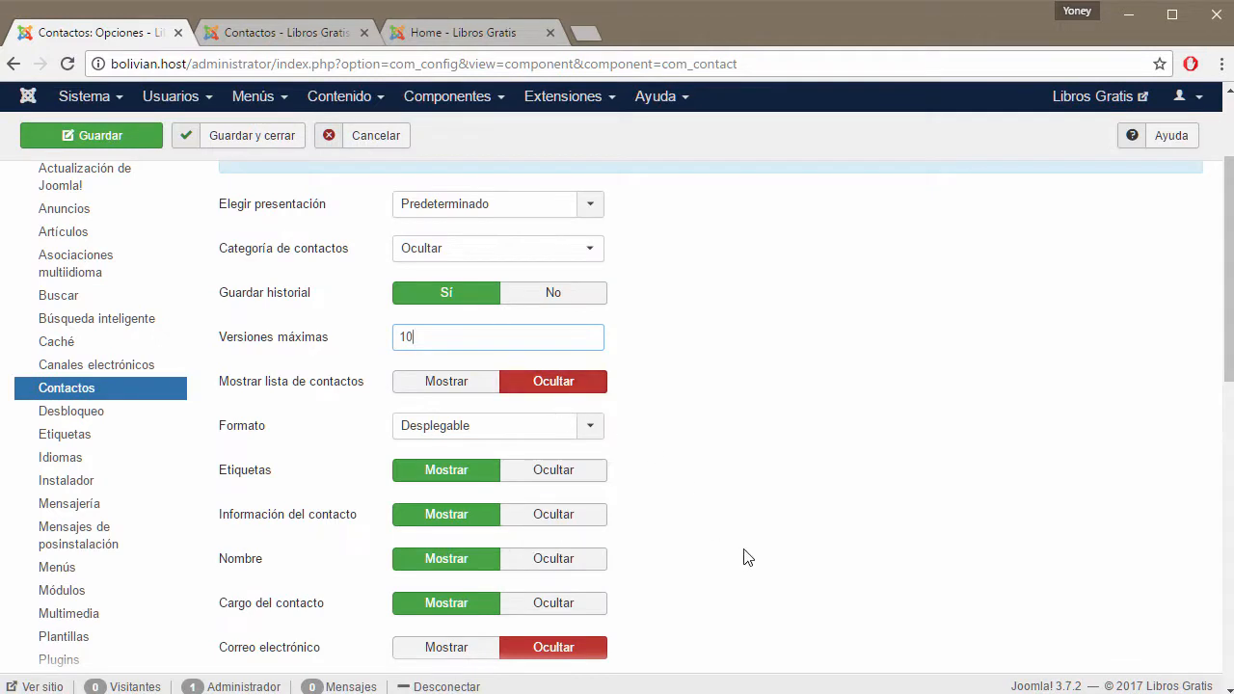
{"action": "left_click", "coordinate": [589, 432]}
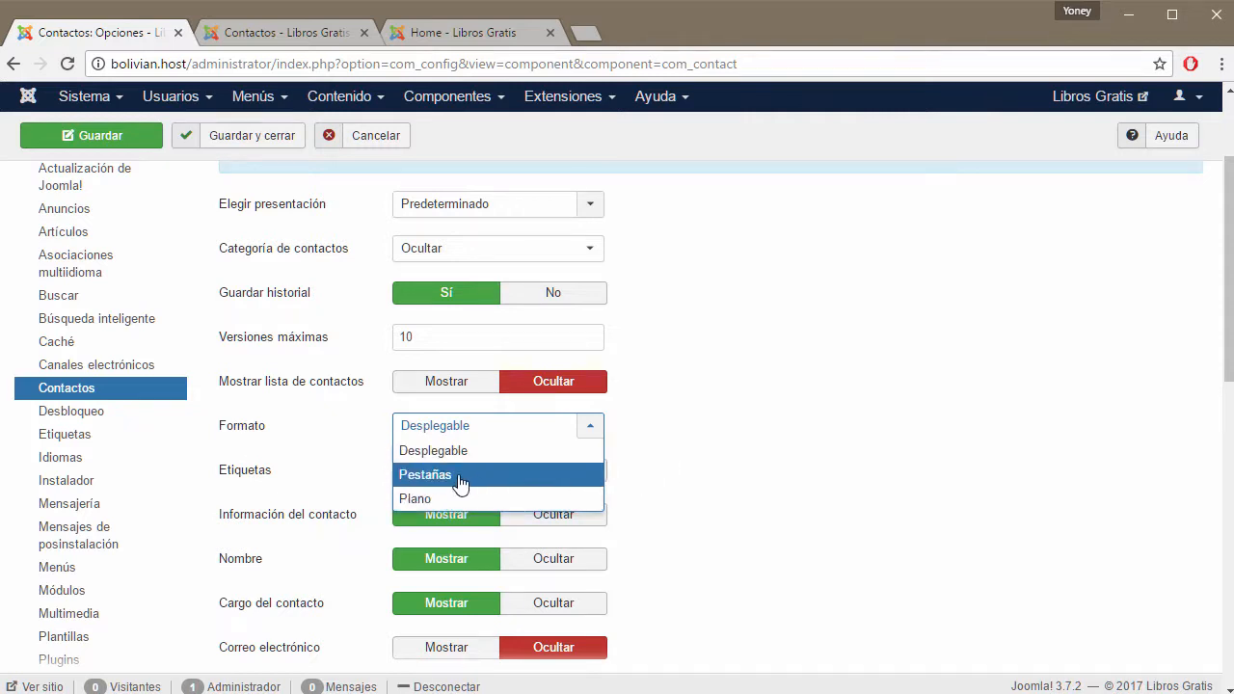
{"action": "left_click", "coordinate": [673, 464]}
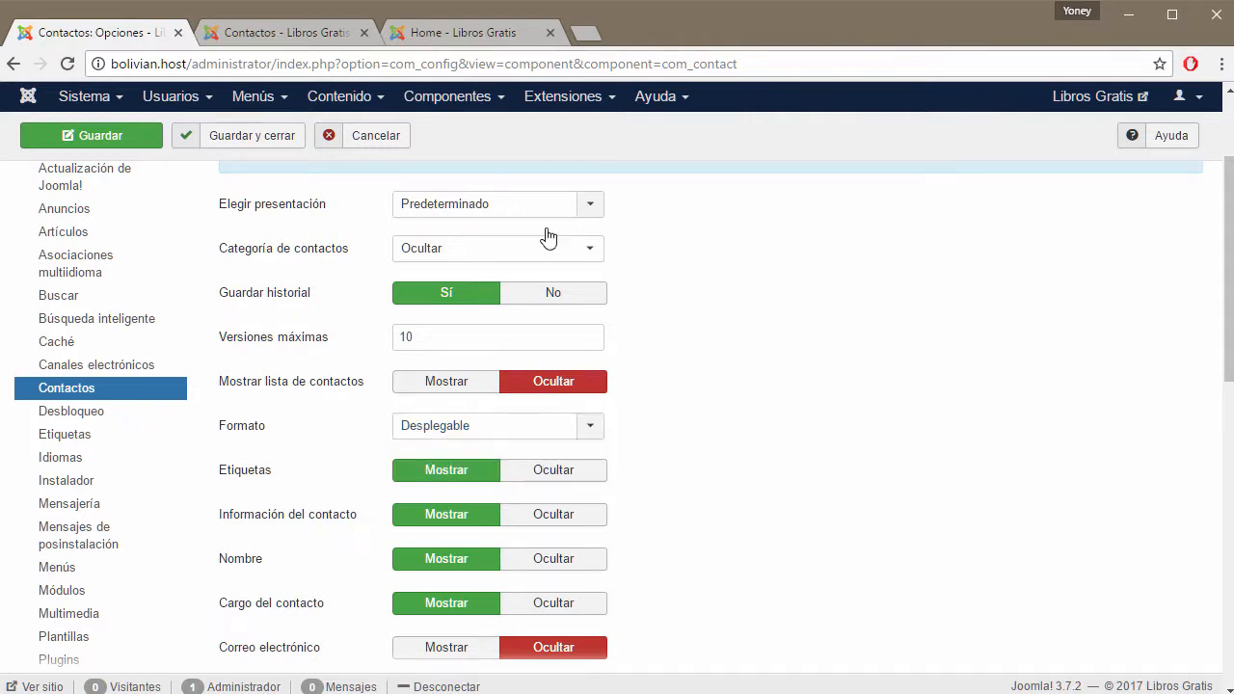
{"action": "left_click", "coordinate": [472, 35]}
{"action": "left_click", "coordinate": [334, 32]}
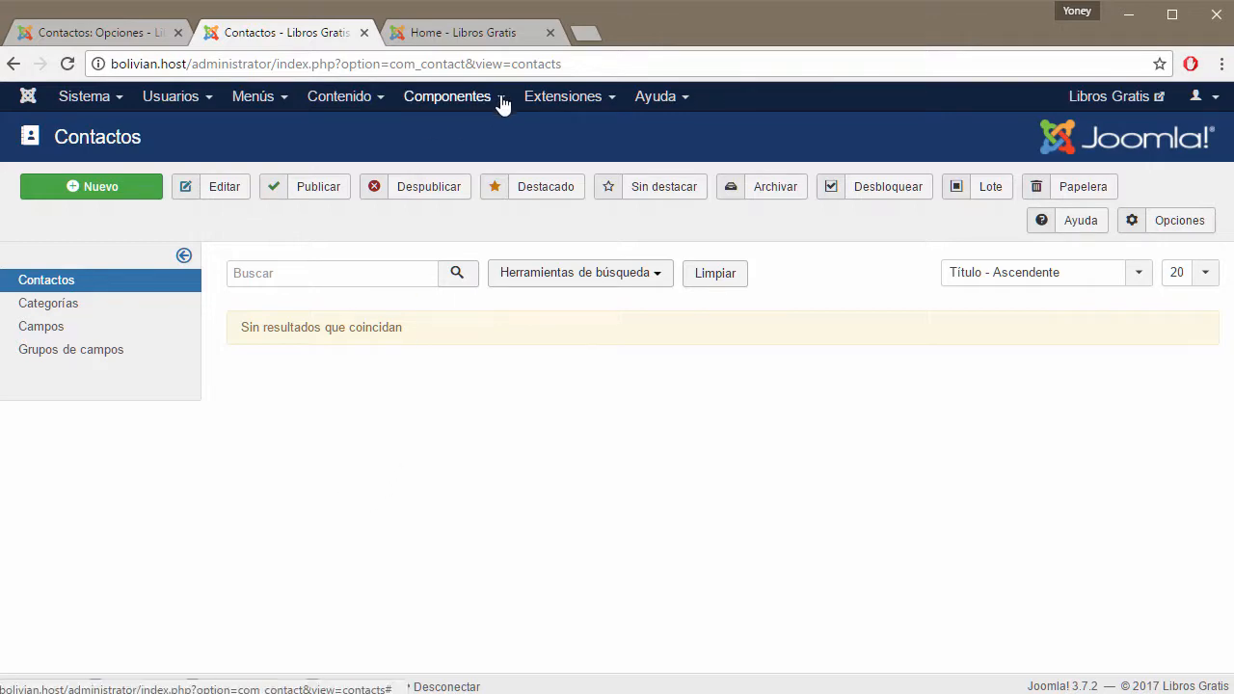
{"action": "left_click", "coordinate": [139, 42]}
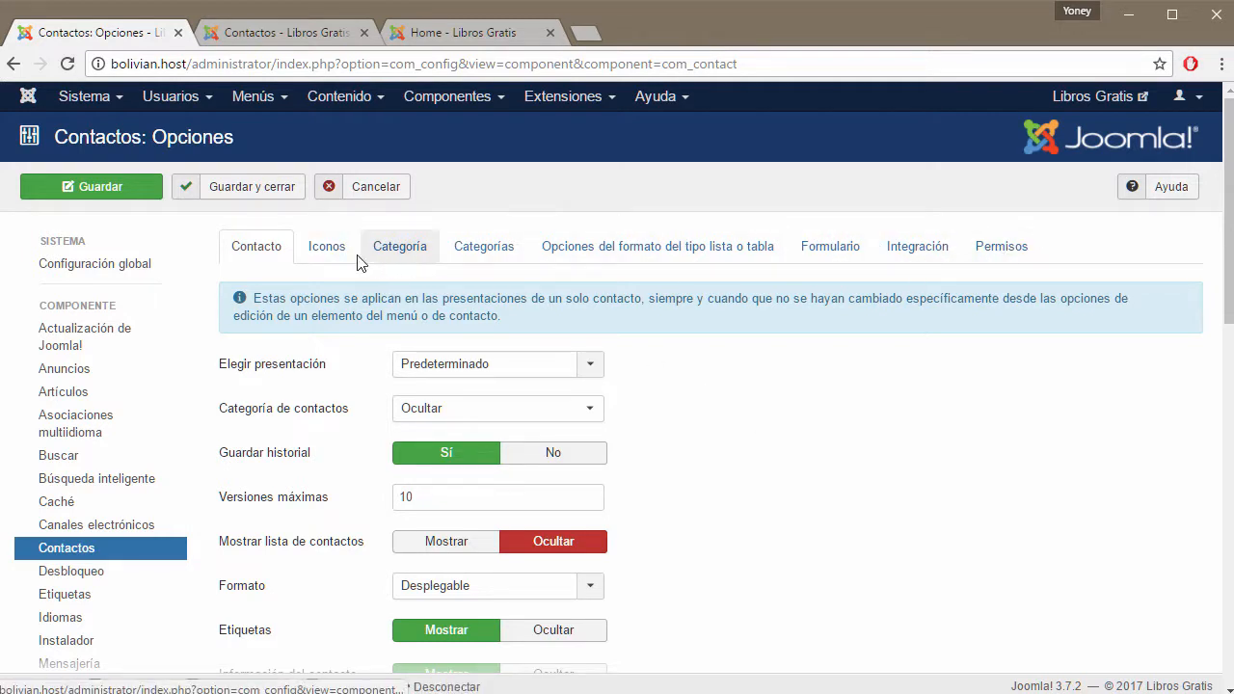
Review the Formato layout choices, keeping Desplegable.
{"action": "scroll", "coordinate": [749, 405], "scroll_direction": "down", "scroll_amount": 1}
{"action": "scroll", "coordinate": [752, 411], "scroll_direction": "down", "scroll_amount": 1}
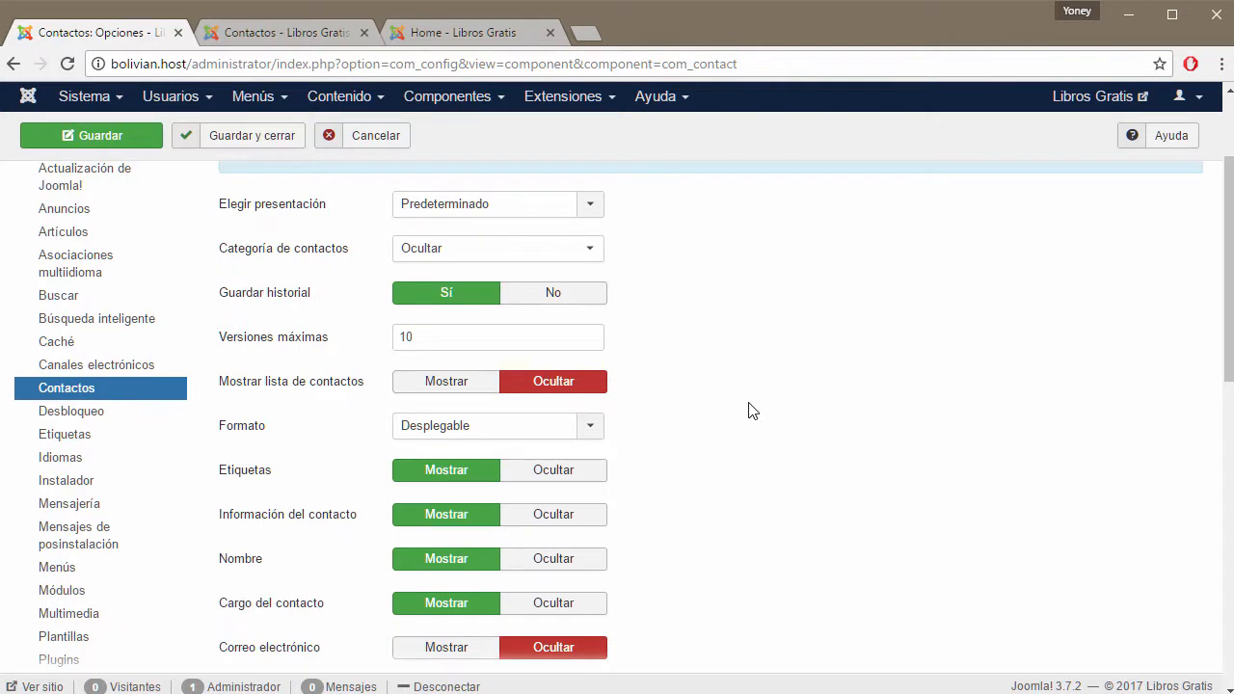
{"action": "scroll", "coordinate": [786, 440], "scroll_direction": "down", "scroll_amount": 2}
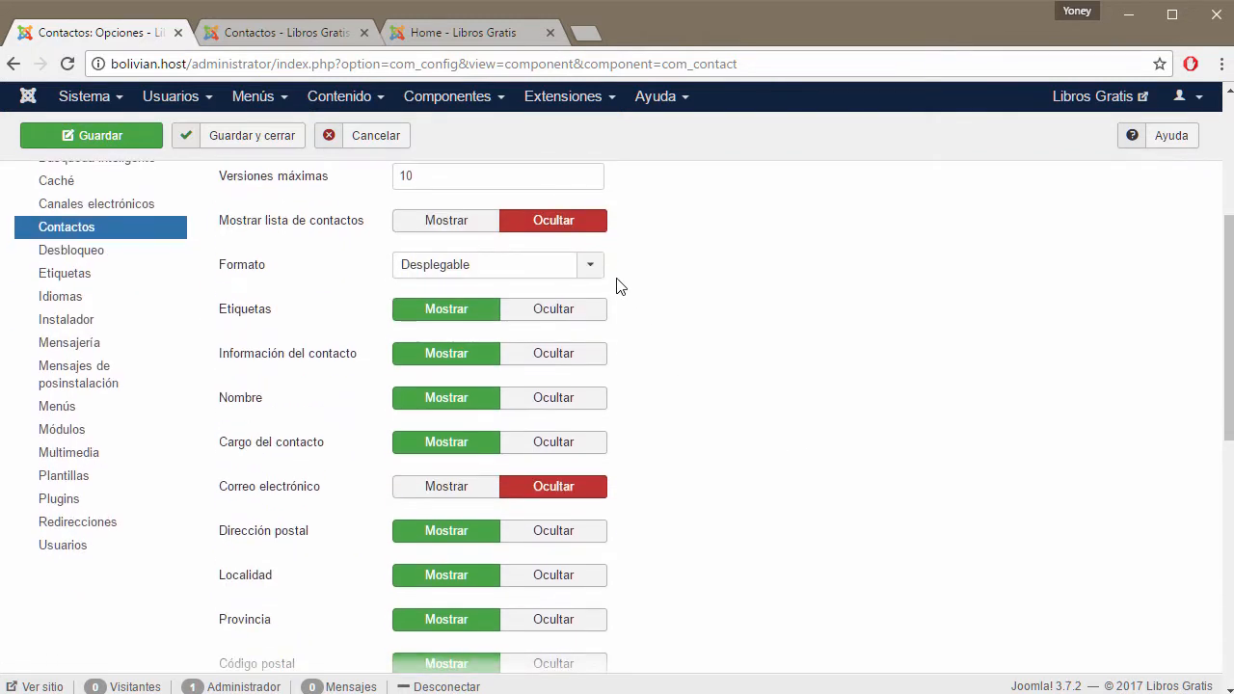
{"action": "left_click", "coordinate": [591, 274]}
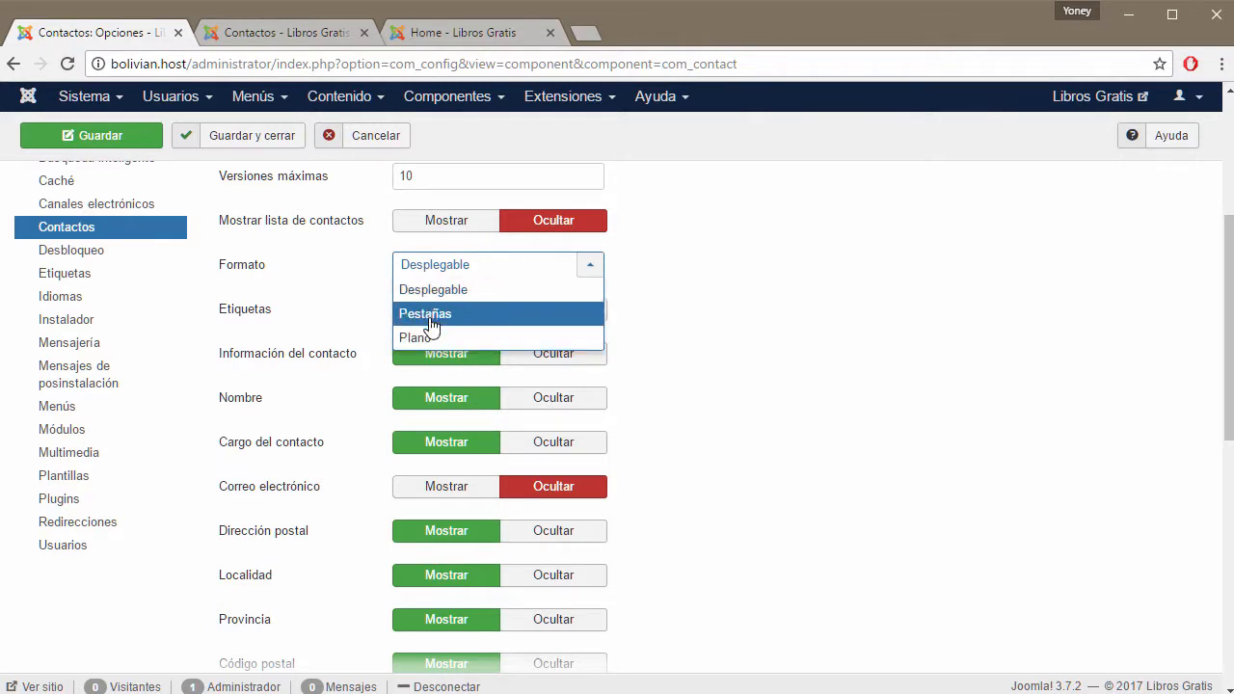
{"action": "left_click", "coordinate": [679, 359]}
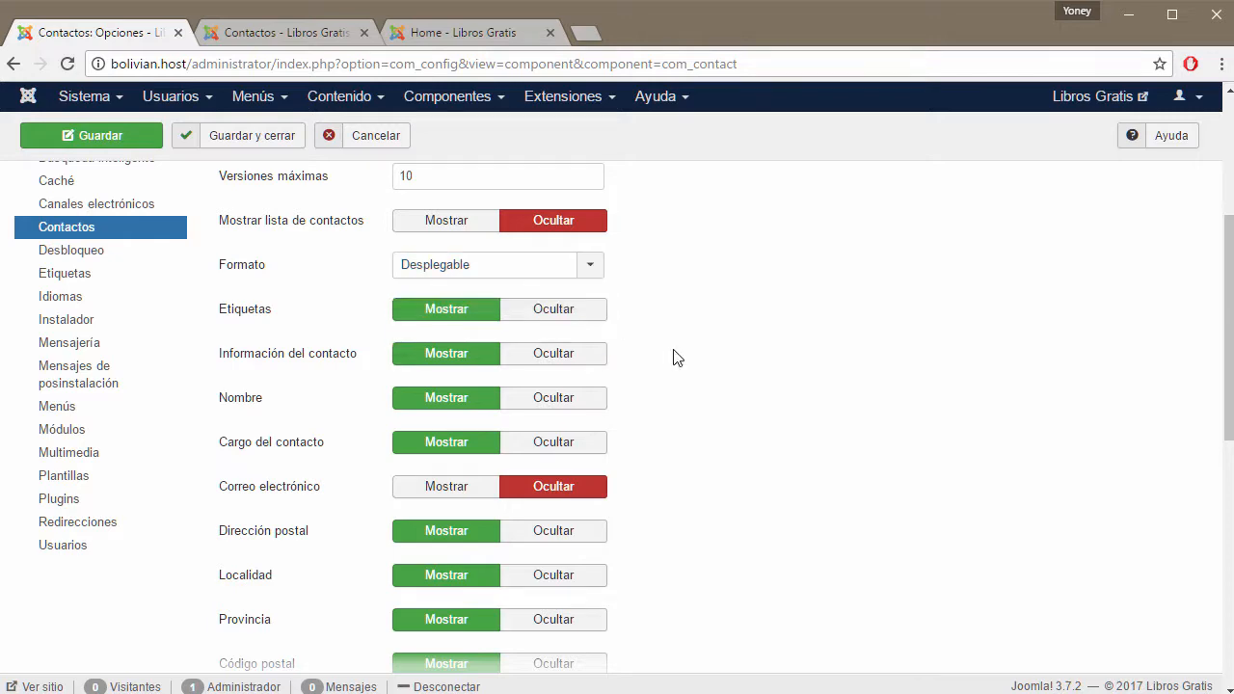
{"action": "scroll", "coordinate": [713, 328], "scroll_direction": "up", "scroll_amount": 3}
{"action": "scroll", "coordinate": [820, 309], "scroll_direction": "down", "scroll_amount": 3}
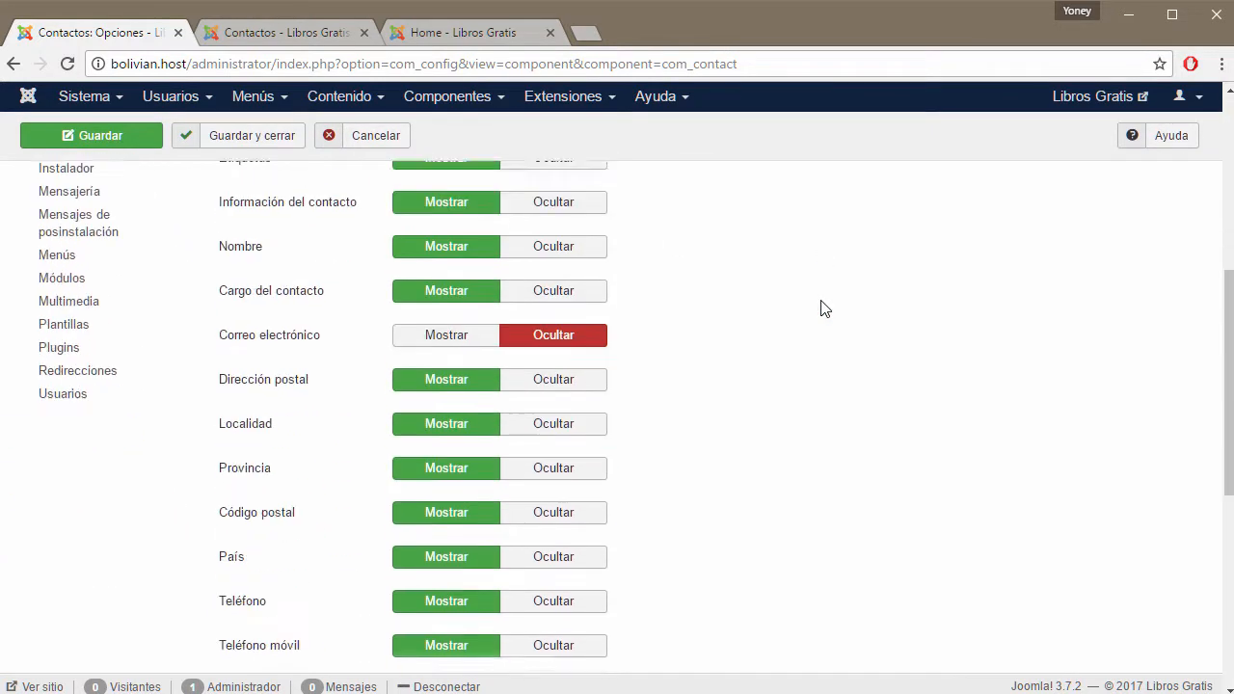
{"action": "left_click", "coordinate": [582, 280]}
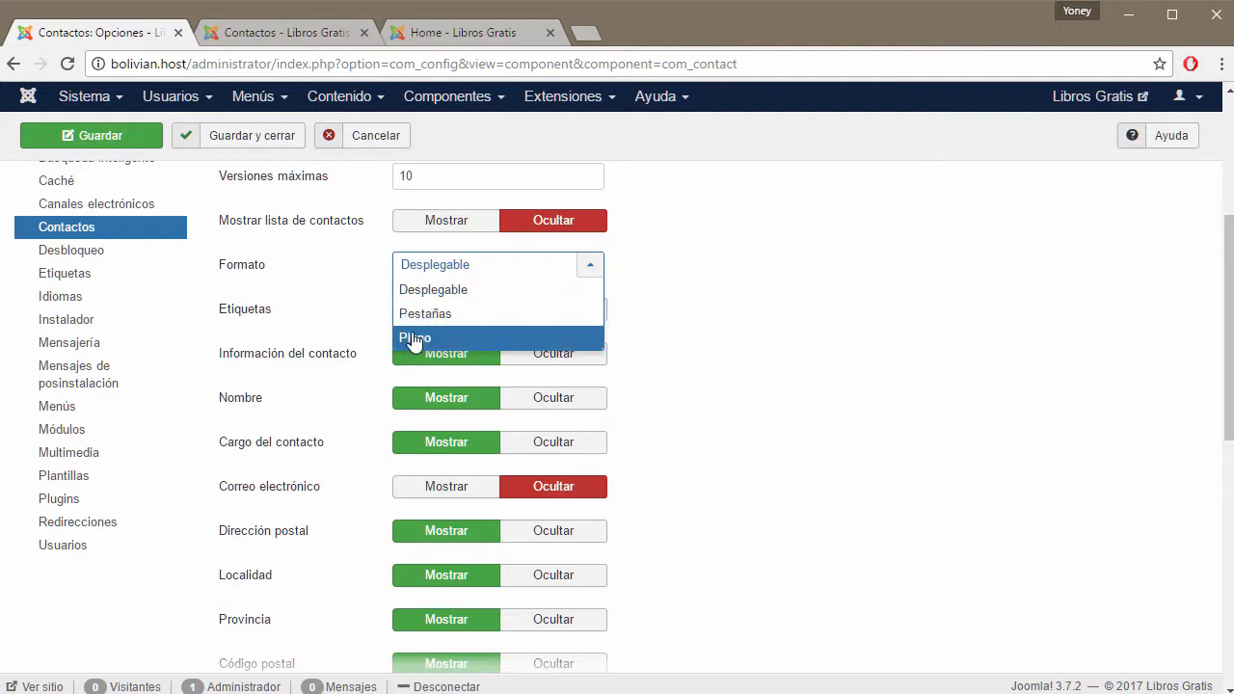
Glance at the Libros Gratis front page, then show the empty Contactos list.
{"action": "left_click", "coordinate": [468, 33]}
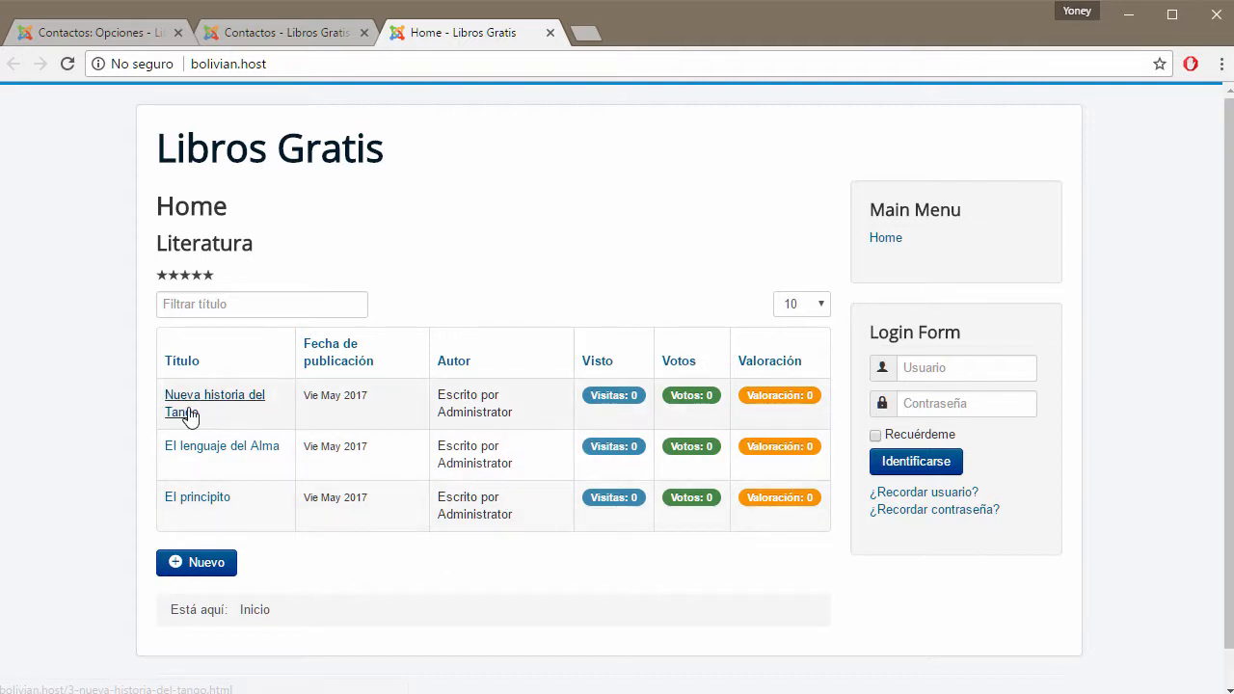
{"action": "left_click", "coordinate": [100, 35]}
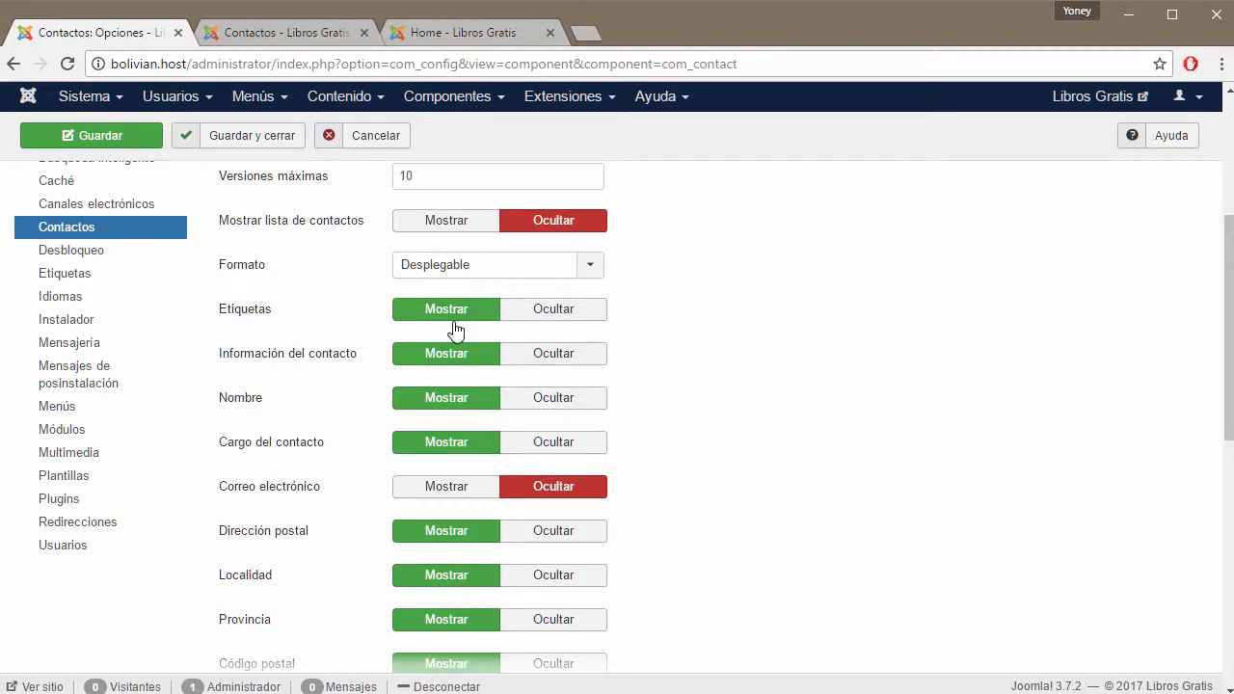
{"action": "left_click", "coordinate": [295, 37]}
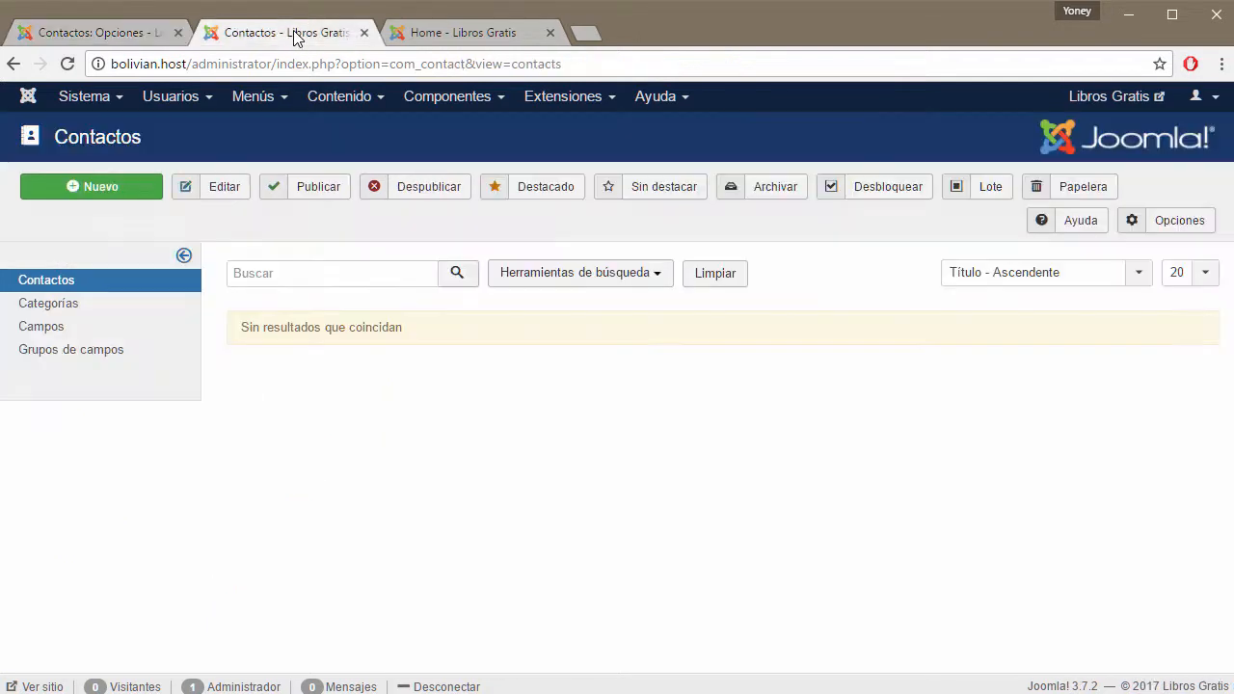
Start a new contact and add the tag tecnico.
{"action": "left_click", "coordinate": [96, 188]}
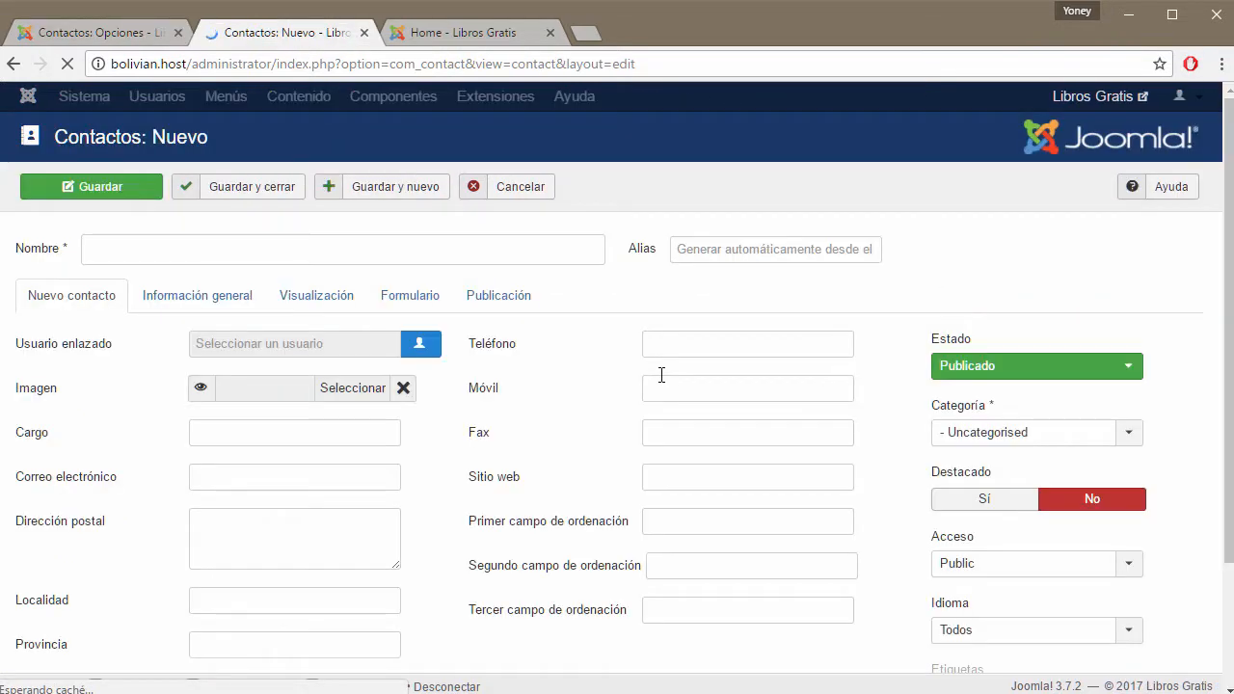
{"action": "scroll", "coordinate": [662, 378], "scroll_direction": "down", "scroll_amount": 2}
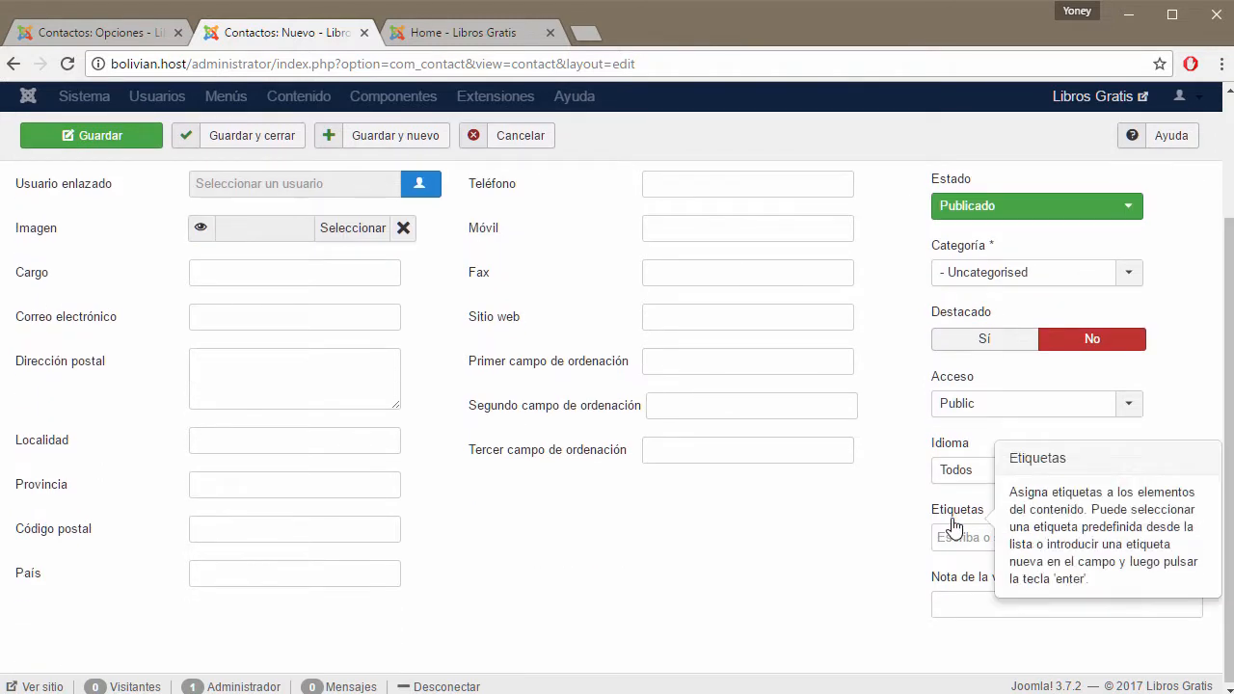
{"action": "left_click", "coordinate": [1024, 537]}
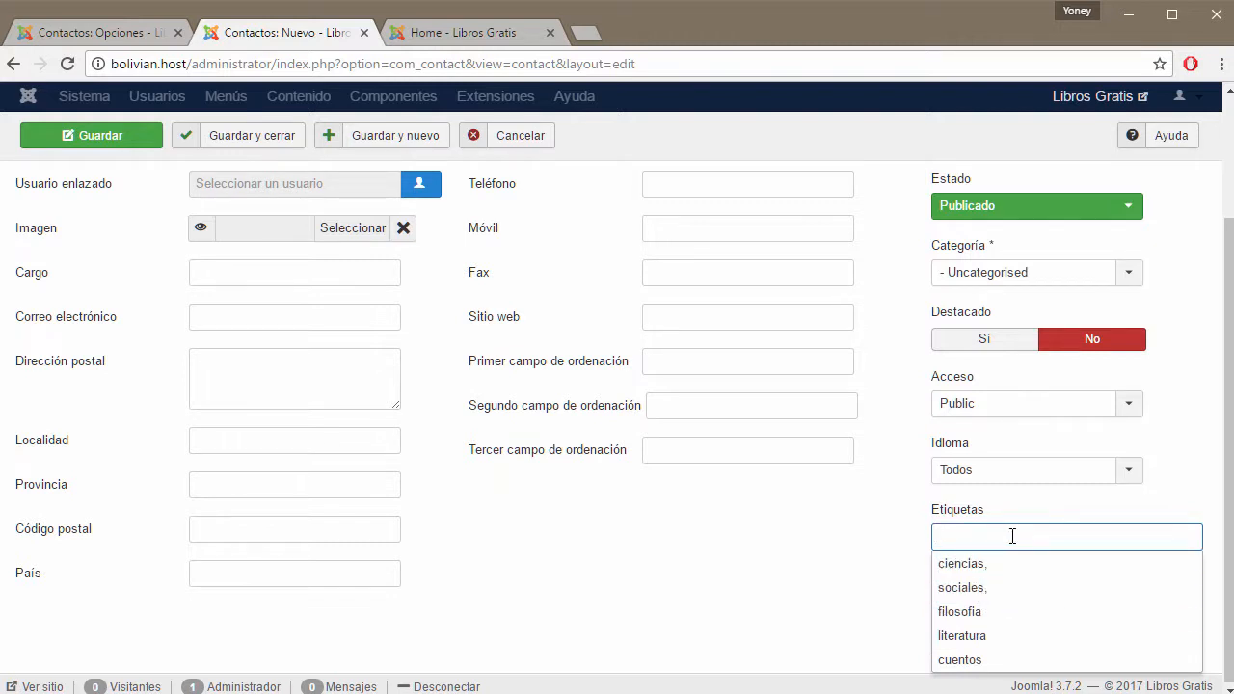
{"action": "type", "text": "tecnico"}
{"action": "key", "text": "Return"}
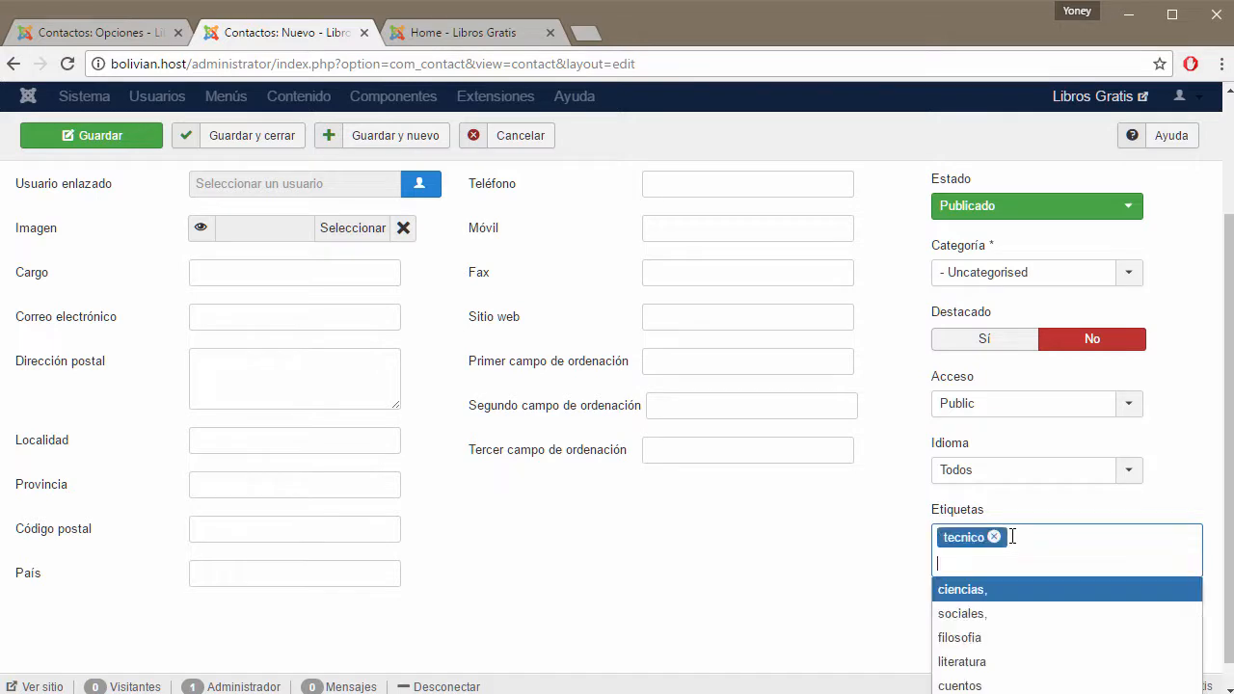
Compare the new-contact form with the Contacts options and front page, ending on Contactos: Opciones.
{"action": "left_click", "coordinate": [147, 32]}
{"action": "left_click", "coordinate": [249, 32]}
{"action": "mouse_move", "coordinate": [958, 516]}
{"action": "left_click", "coordinate": [113, 32]}
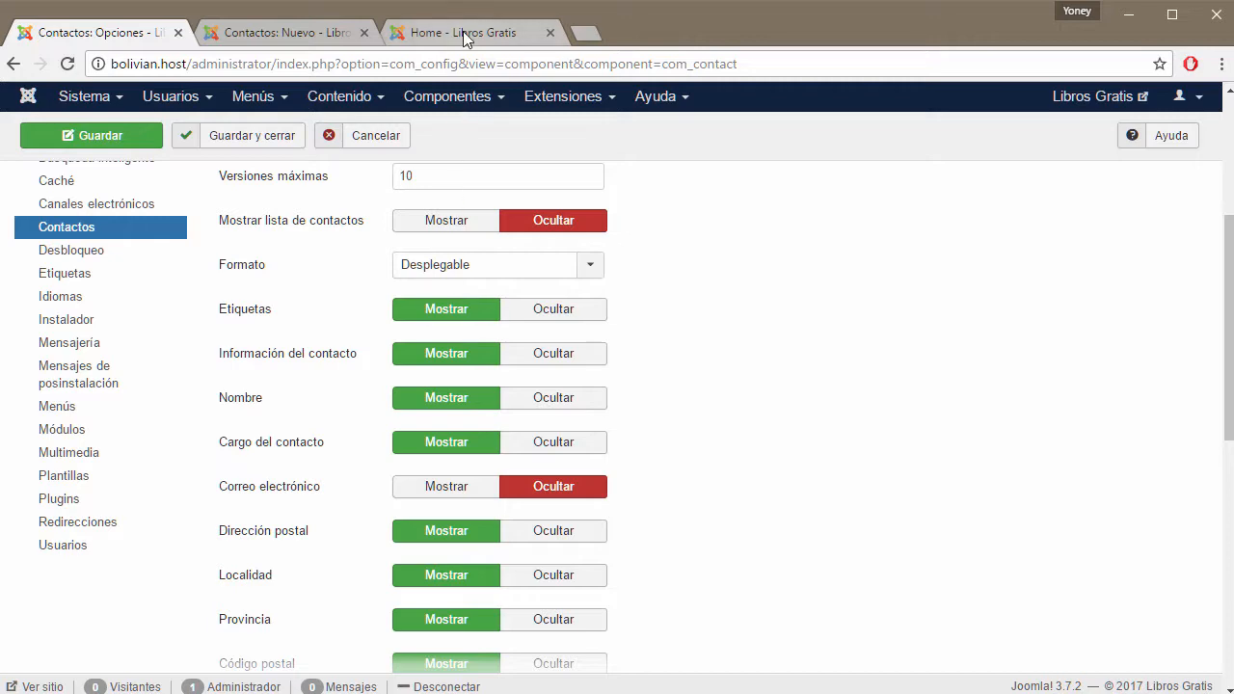
{"action": "left_click", "coordinate": [330, 33]}
{"action": "left_click", "coordinate": [498, 33]}
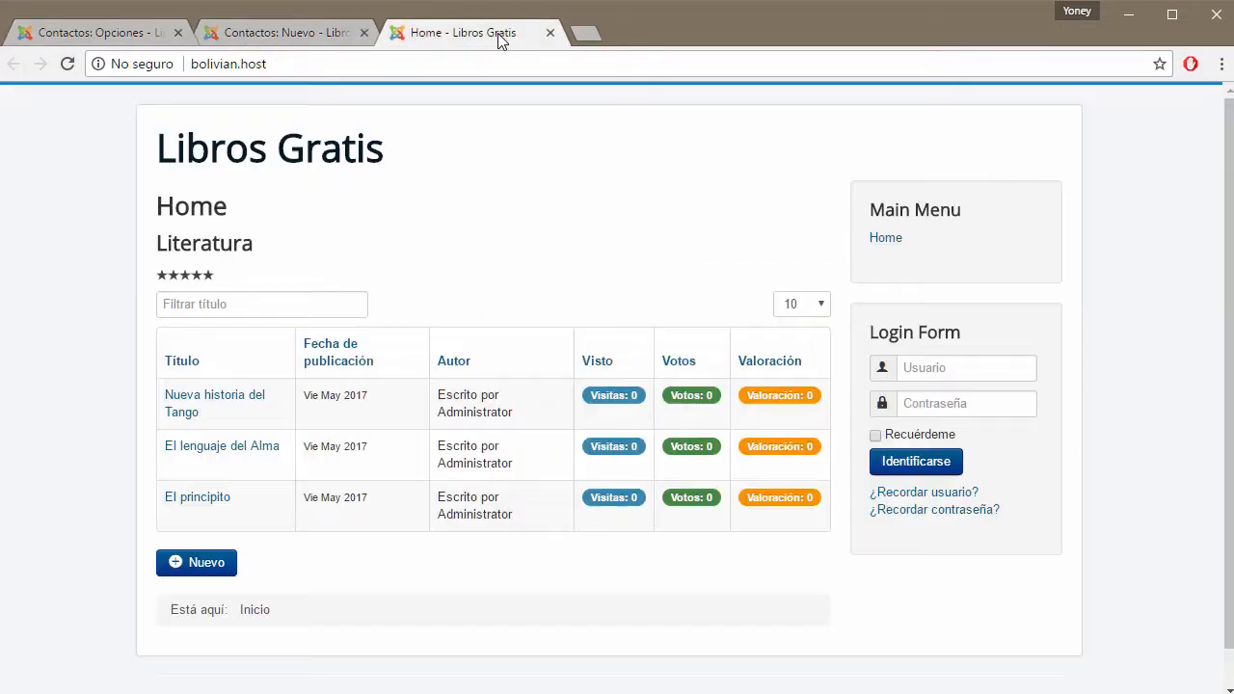
{"action": "left_click", "coordinate": [132, 29]}
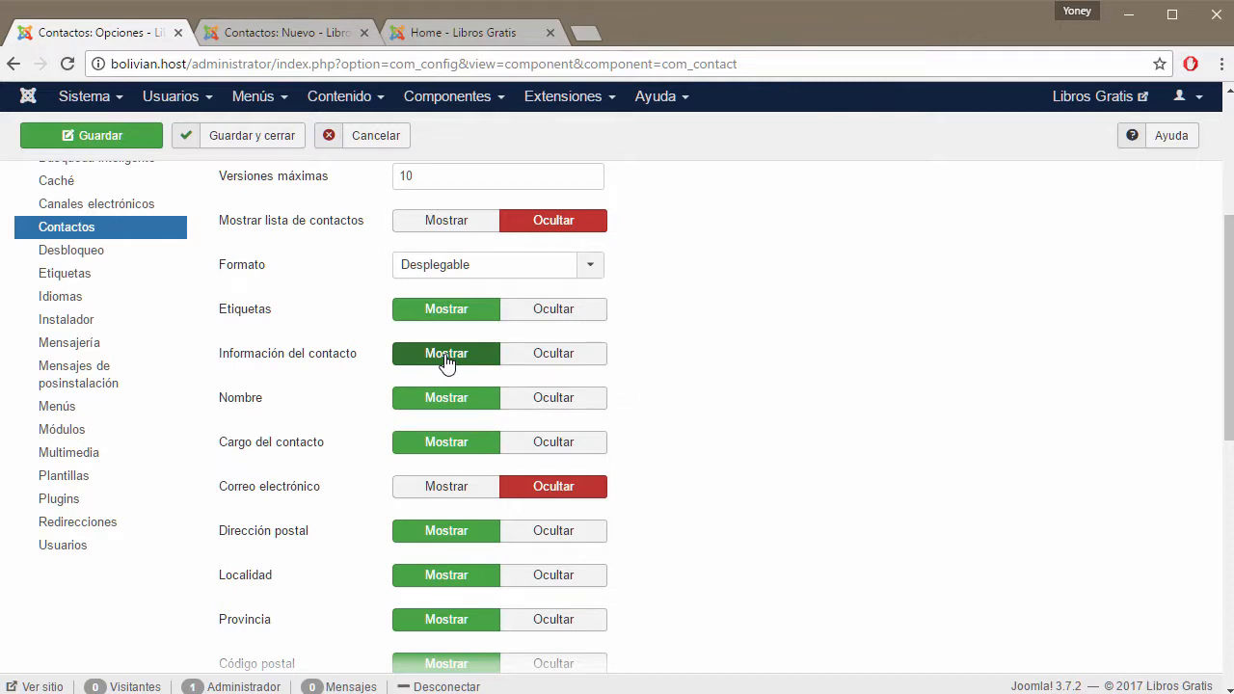
{"action": "left_click", "coordinate": [319, 32]}
{"action": "scroll", "coordinate": [548, 368], "scroll_direction": "up", "scroll_amount": 3}
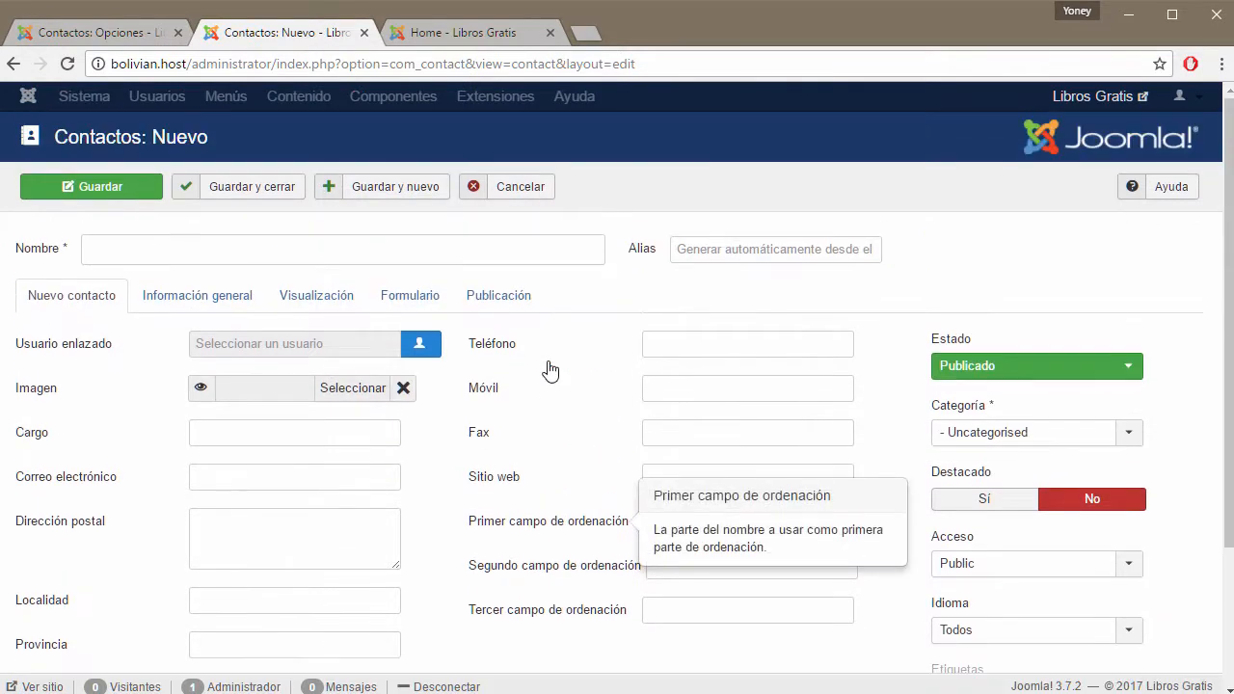
{"action": "left_click", "coordinate": [214, 302]}
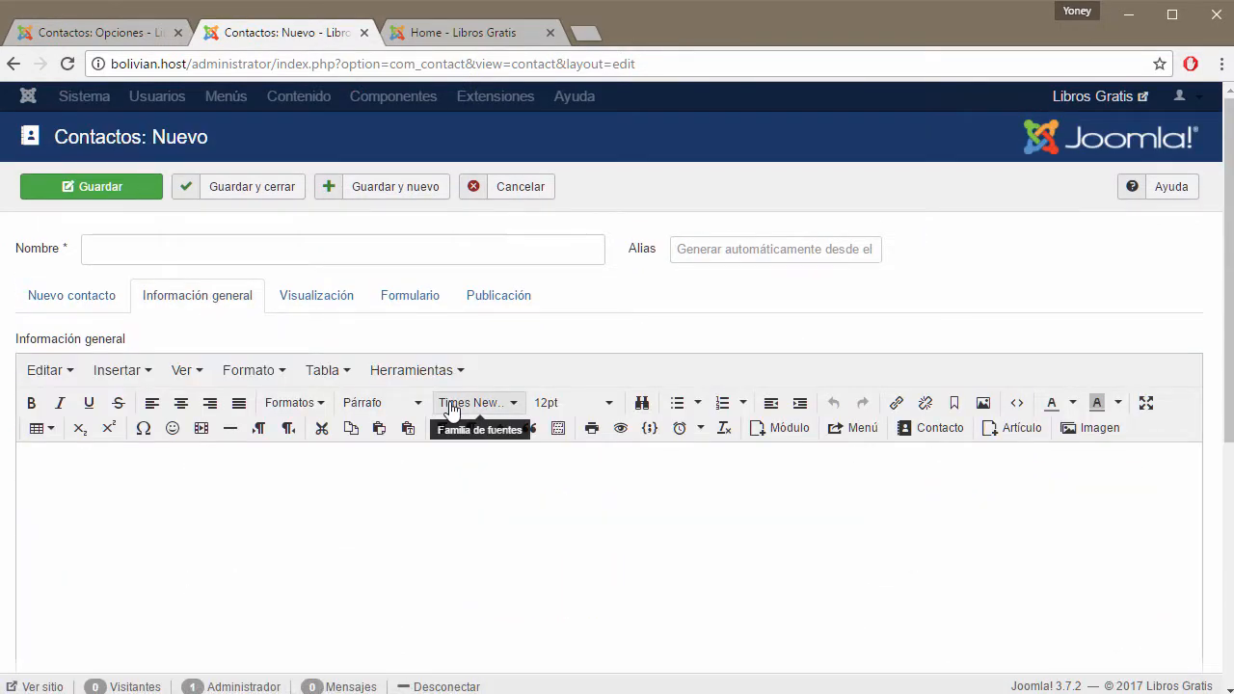
{"action": "scroll", "coordinate": [326, 293], "scroll_direction": "down", "scroll_amount": 4}
{"action": "scroll", "coordinate": [500, 367], "scroll_direction": "up", "scroll_amount": 4}
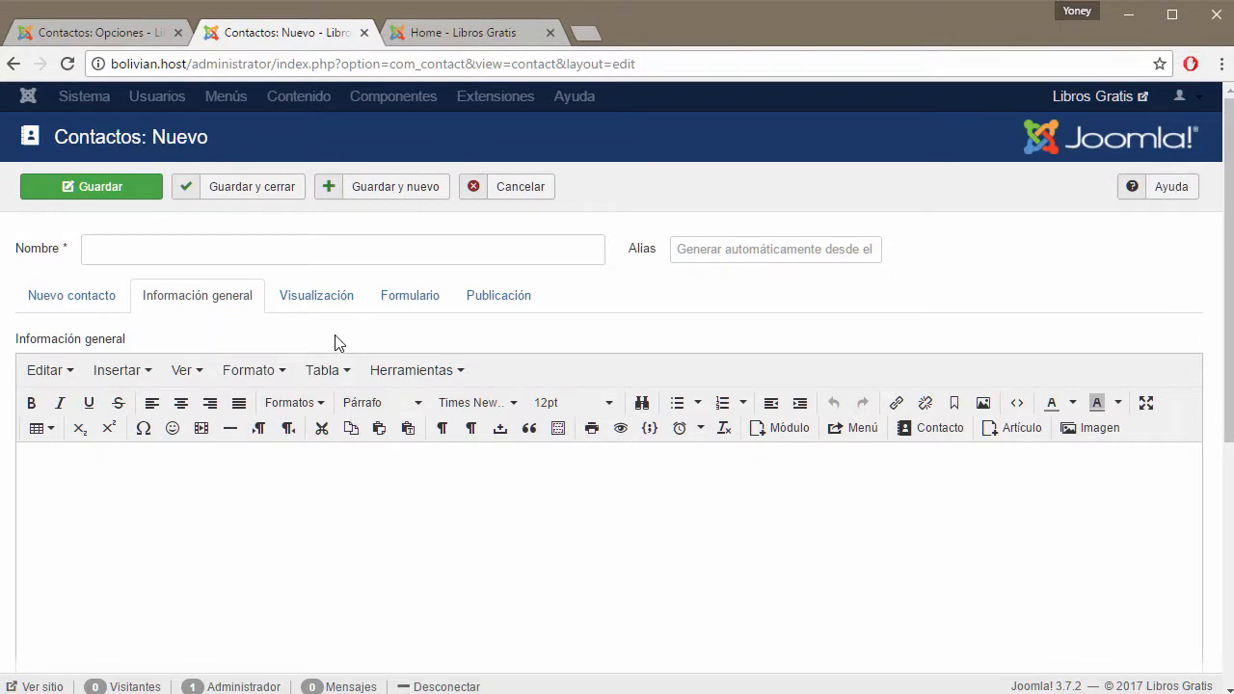
{"action": "left_click", "coordinate": [323, 299]}
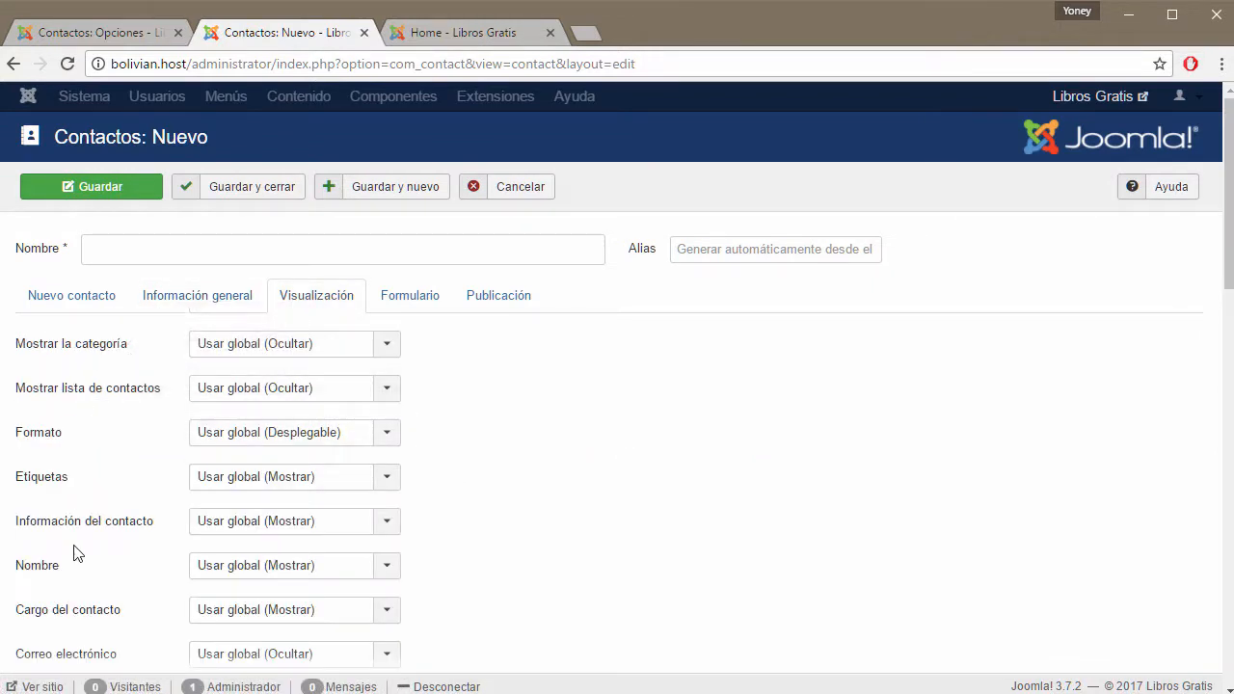
{"action": "mouse_move", "coordinate": [62, 485]}
{"action": "scroll", "coordinate": [135, 454], "scroll_direction": "down", "scroll_amount": 2}
{"action": "left_click", "coordinate": [386, 361]}
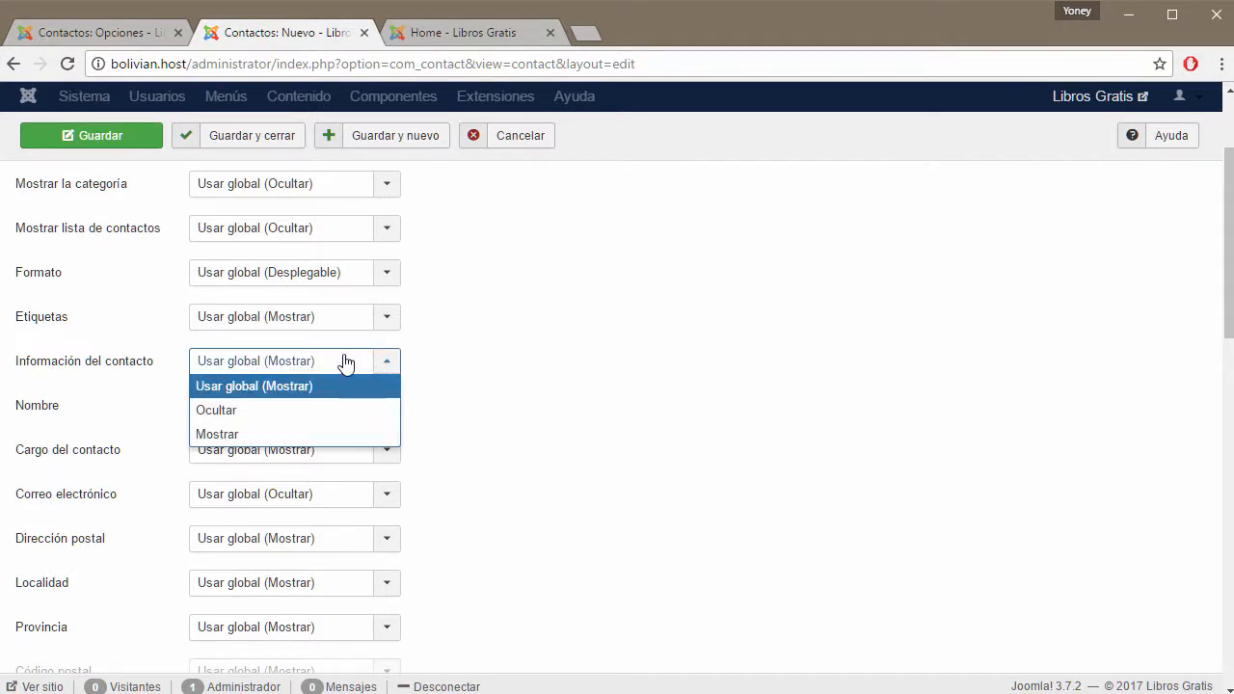
{"action": "mouse_move", "coordinate": [65, 373]}
{"action": "left_click", "coordinate": [130, 29]}
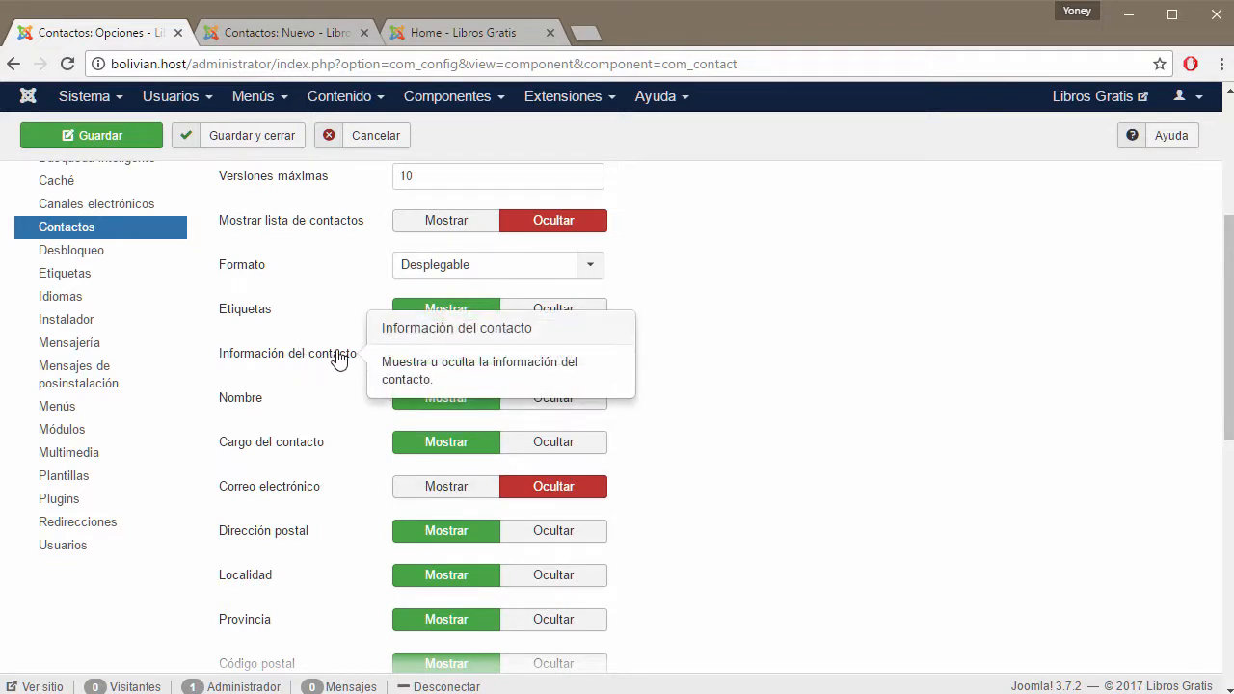
{"action": "left_click", "coordinate": [294, 34]}
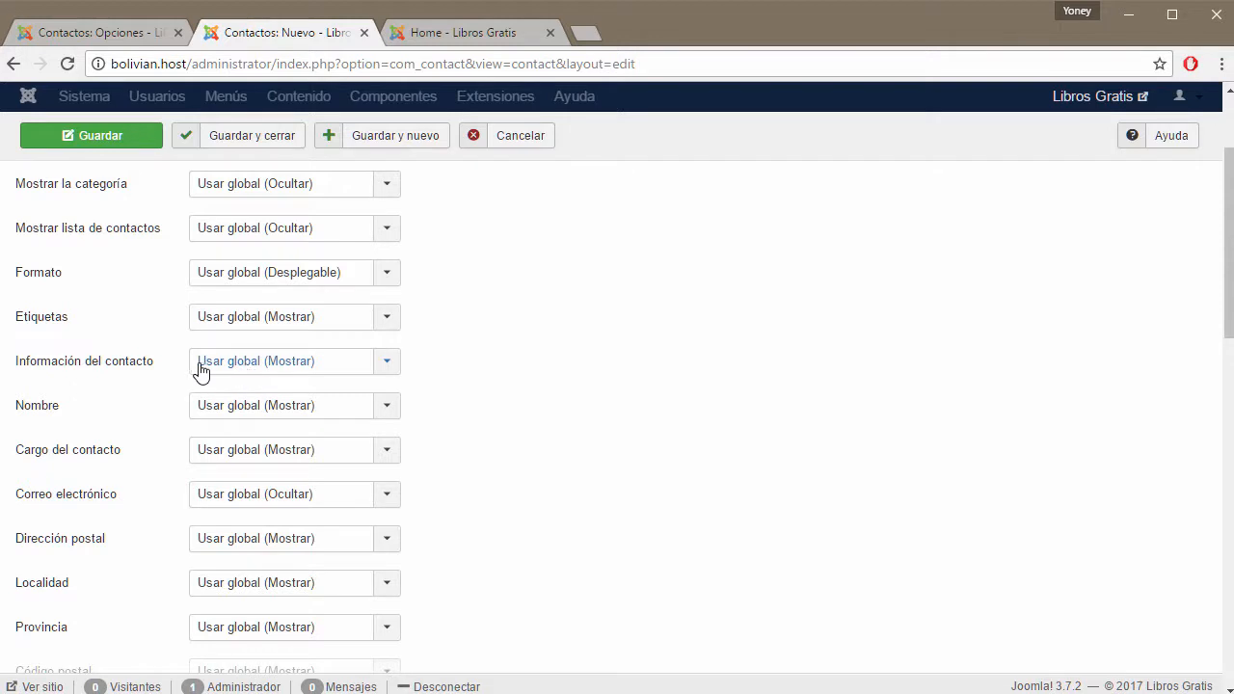
{"action": "left_click", "coordinate": [95, 29]}
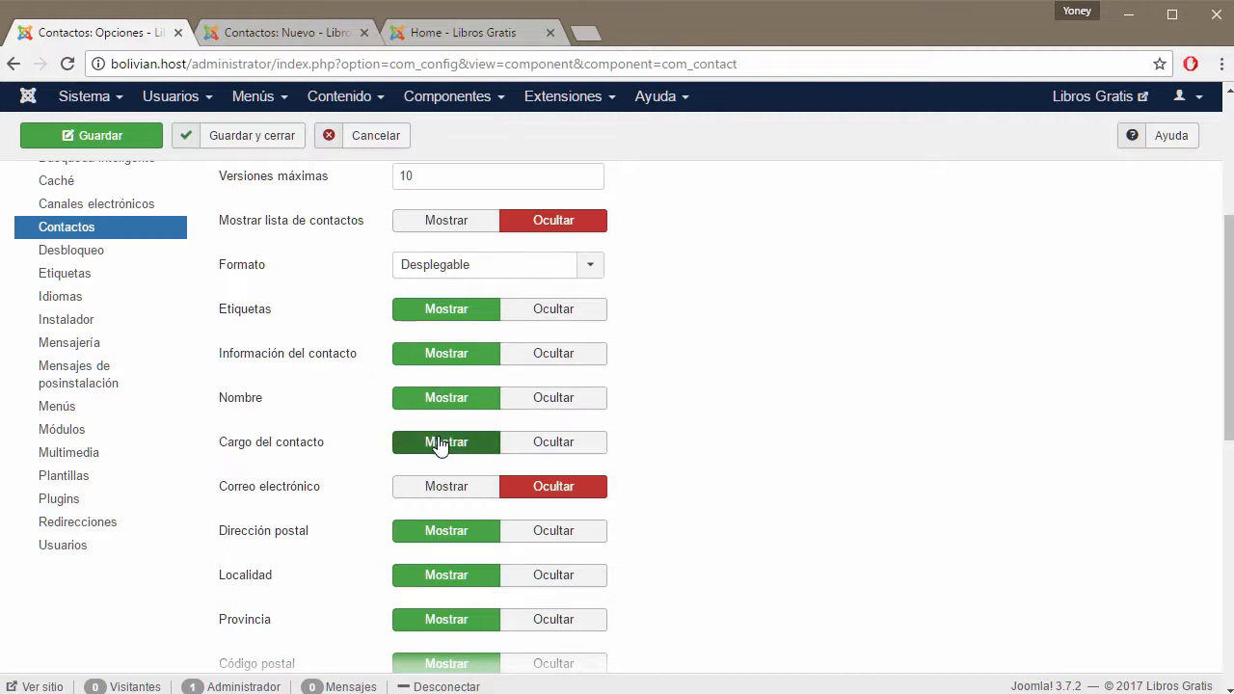
Set Correo electrónico to Mostrar in the Contacts options.
{"action": "left_click", "coordinate": [461, 490]}
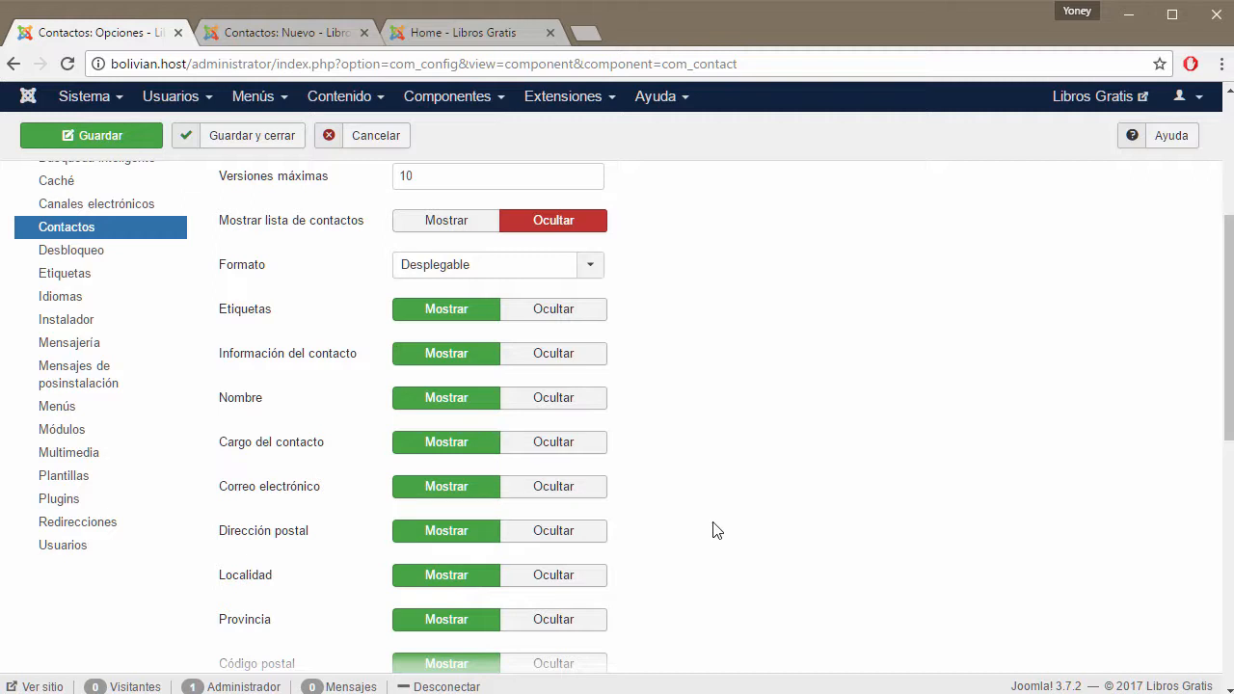
{"action": "scroll", "coordinate": [714, 530], "scroll_direction": "down", "scroll_amount": 2}
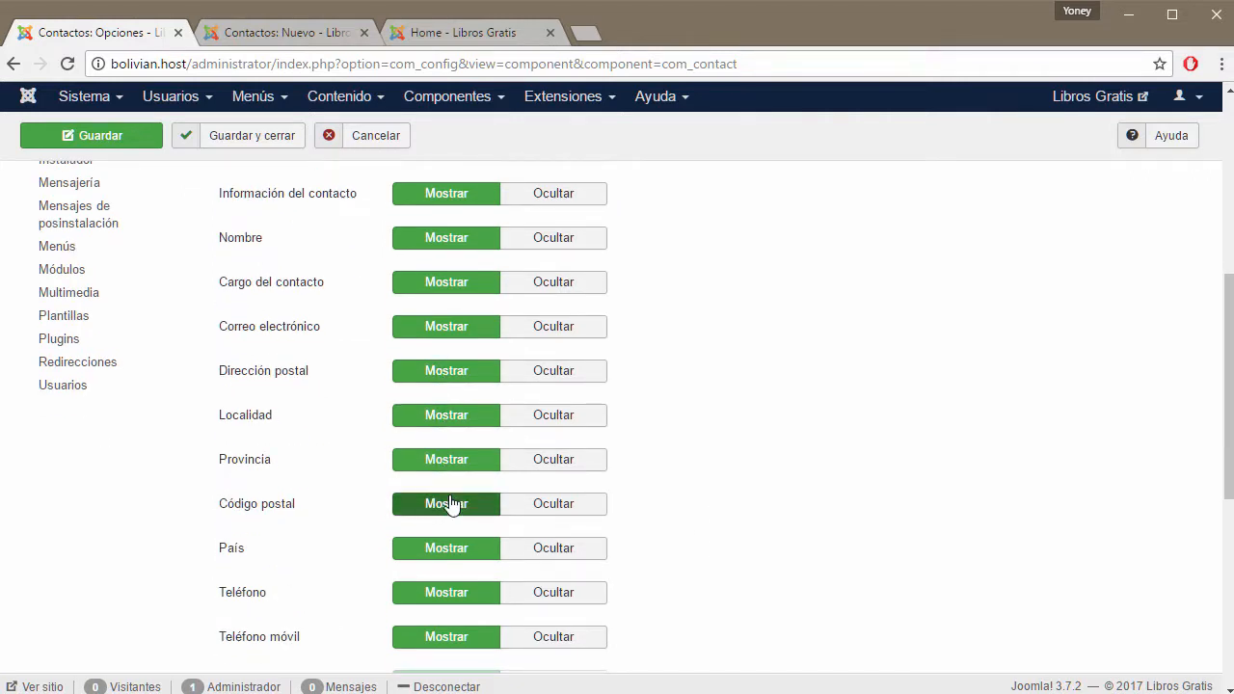
{"action": "scroll", "coordinate": [637, 497], "scroll_direction": "down", "scroll_amount": 2}
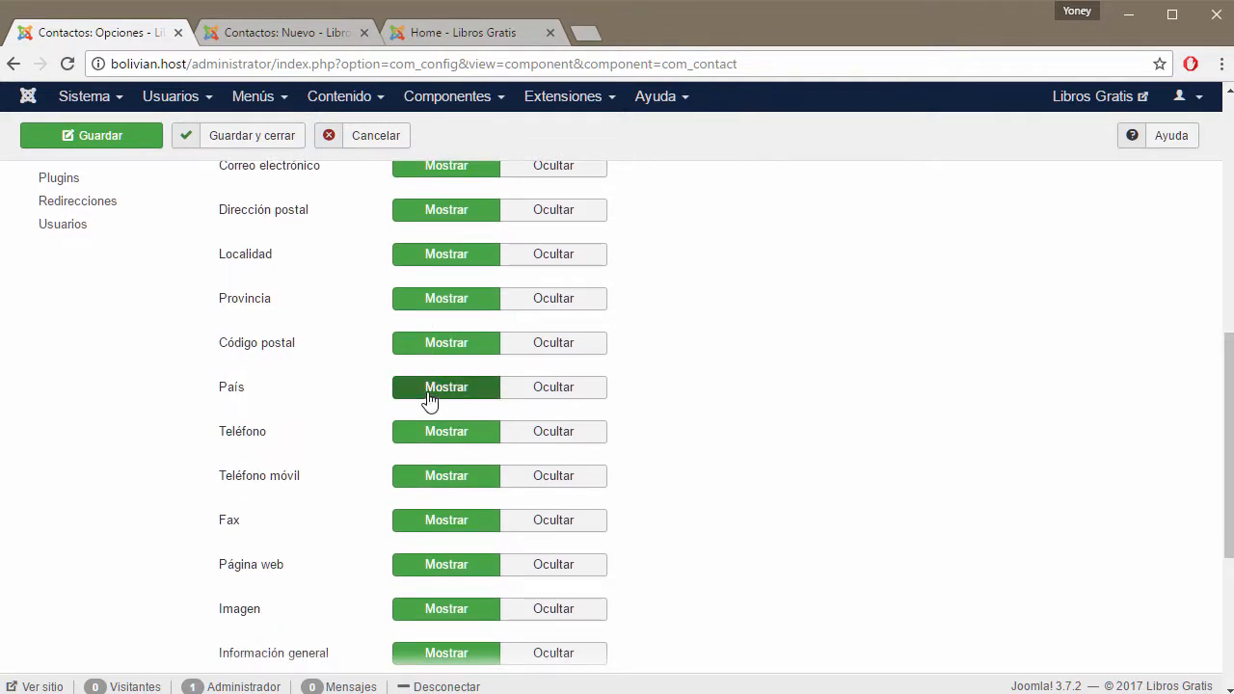
{"action": "scroll", "coordinate": [428, 402], "scroll_direction": "down", "scroll_amount": 2}
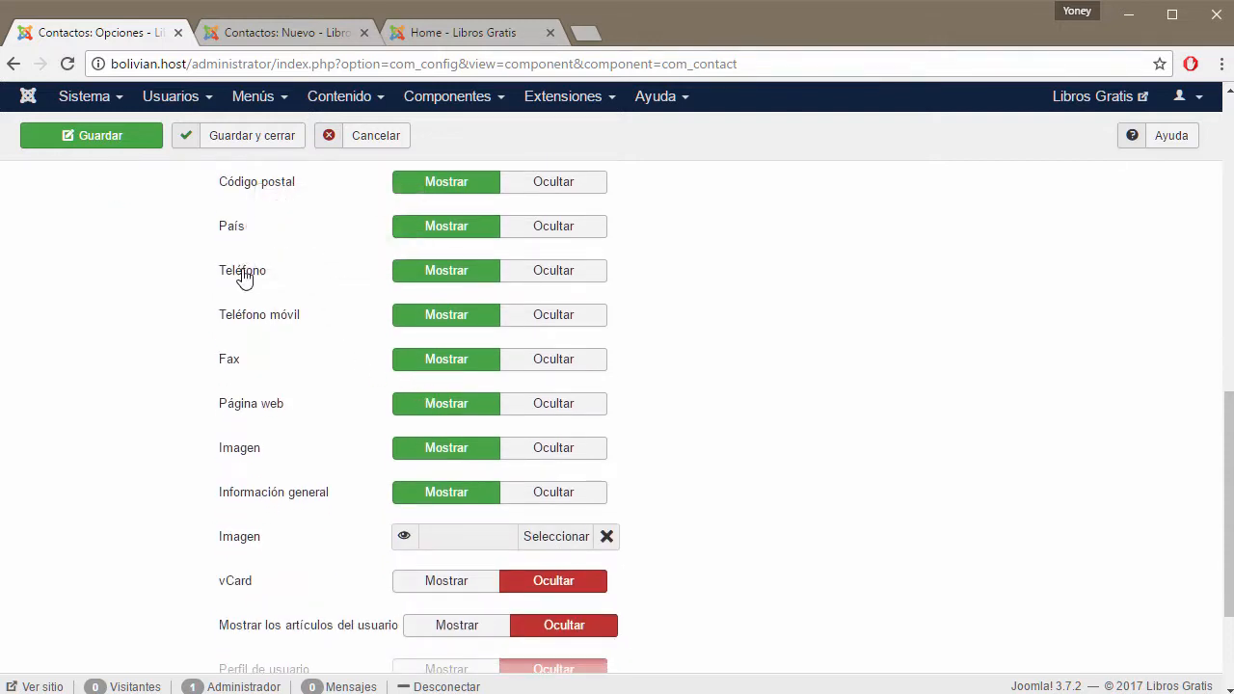
Read the help text for the remaining option labels further down.
{"action": "mouse_move", "coordinate": [244, 297]}
{"action": "mouse_move", "coordinate": [232, 374]}
{"action": "mouse_move", "coordinate": [259, 459]}
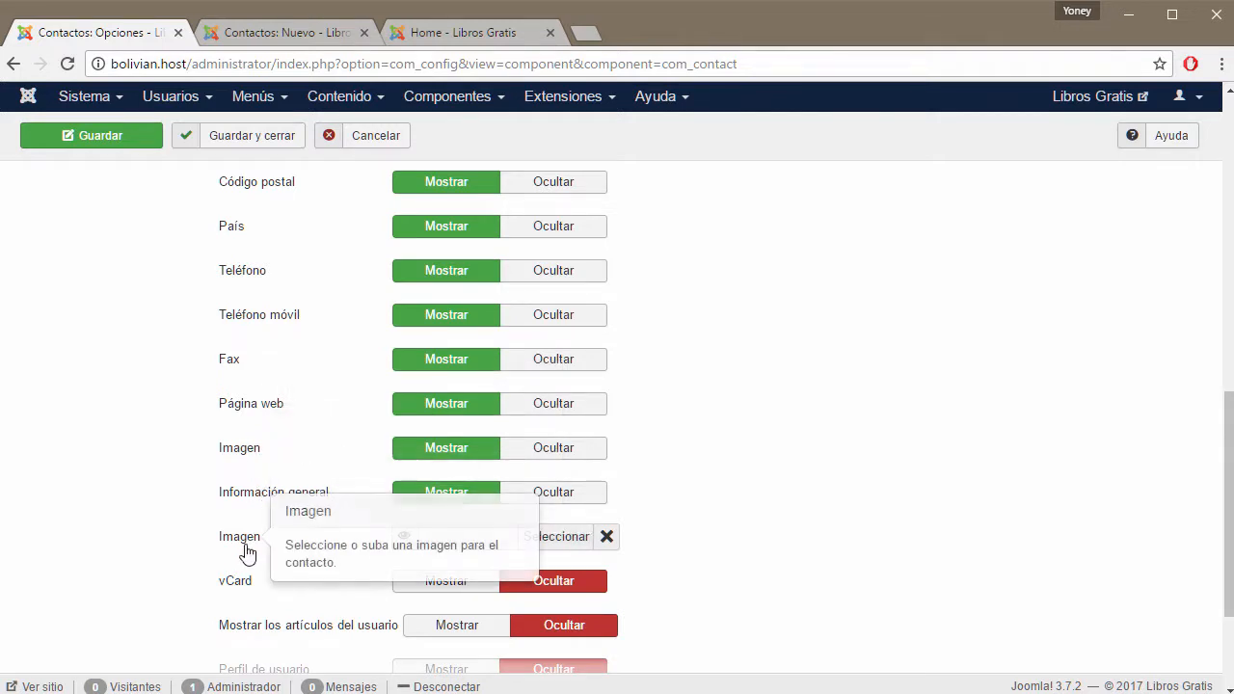
{"action": "mouse_move", "coordinate": [242, 554]}
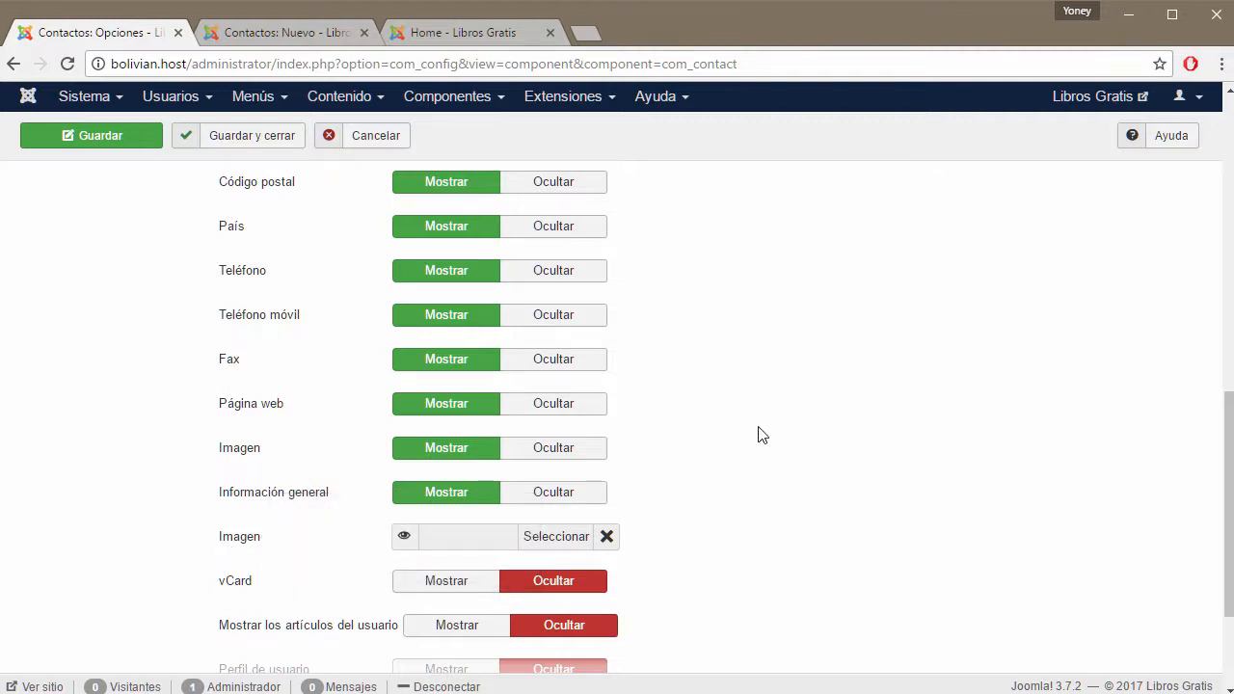
{"action": "scroll", "coordinate": [759, 434], "scroll_direction": "down", "scroll_amount": 2}
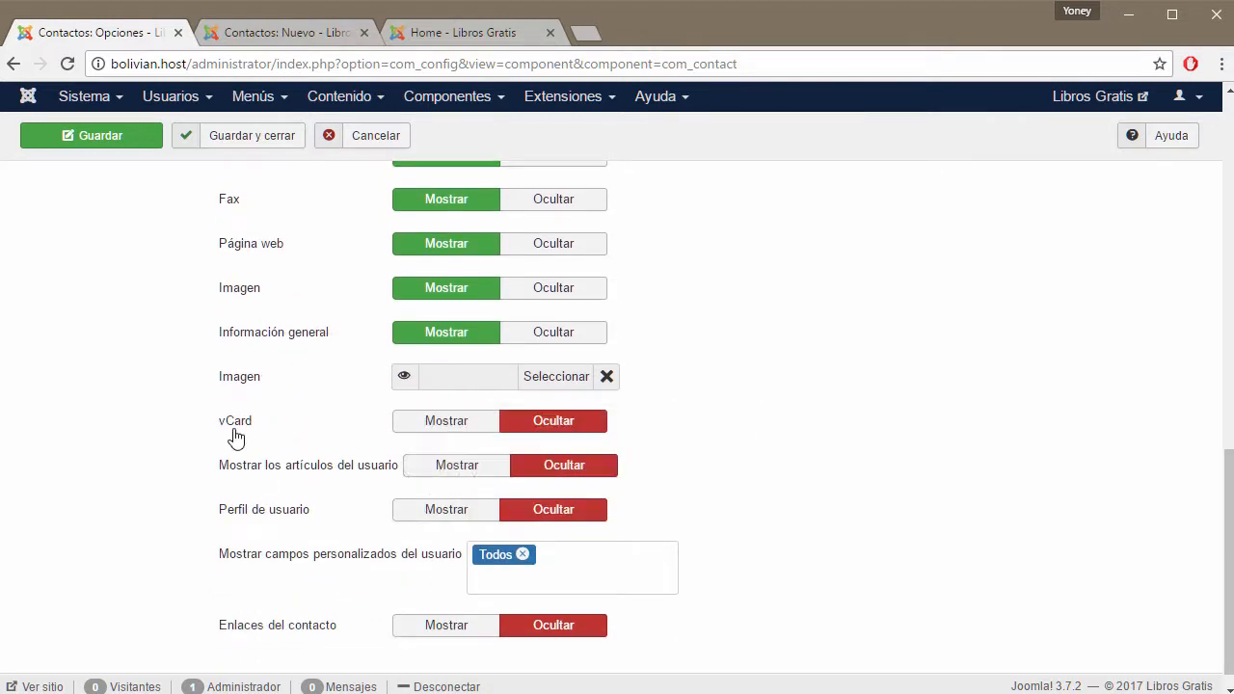
{"action": "mouse_move", "coordinate": [235, 436]}
{"action": "mouse_move", "coordinate": [371, 482]}
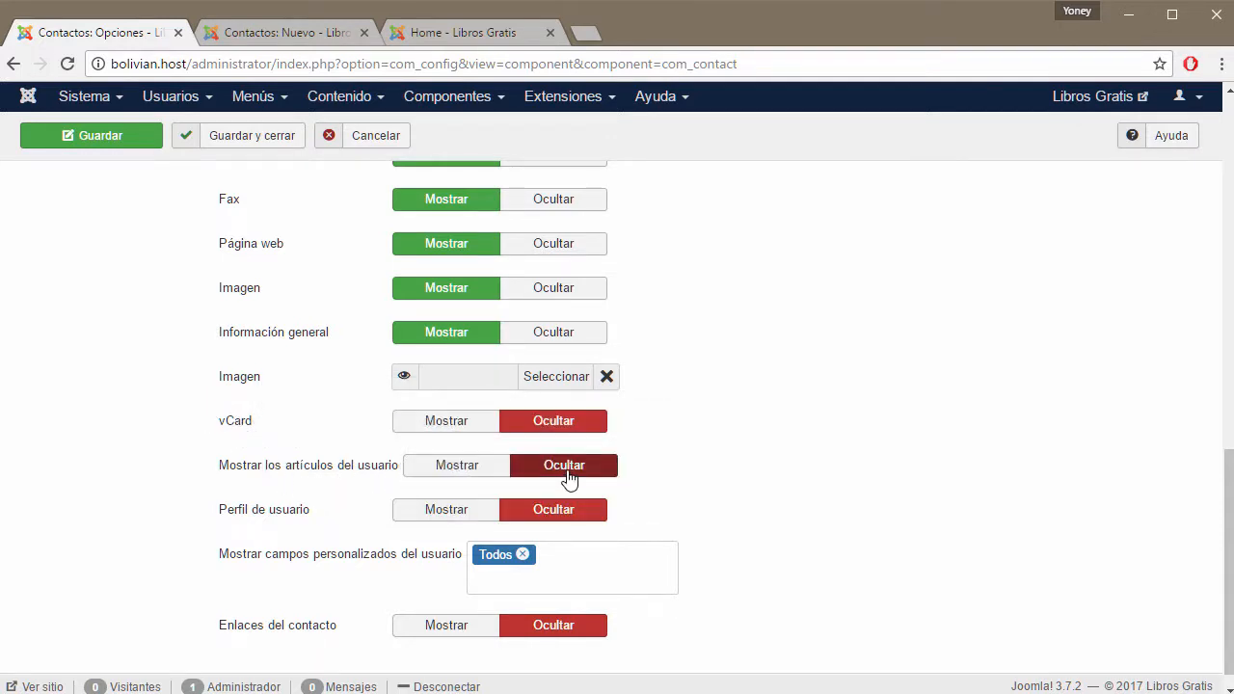
Cancel the unsaved new contact from its Nuevo contacto tab.
{"action": "left_click", "coordinate": [294, 37]}
{"action": "scroll", "coordinate": [444, 365], "scroll_direction": "up", "scroll_amount": 2}
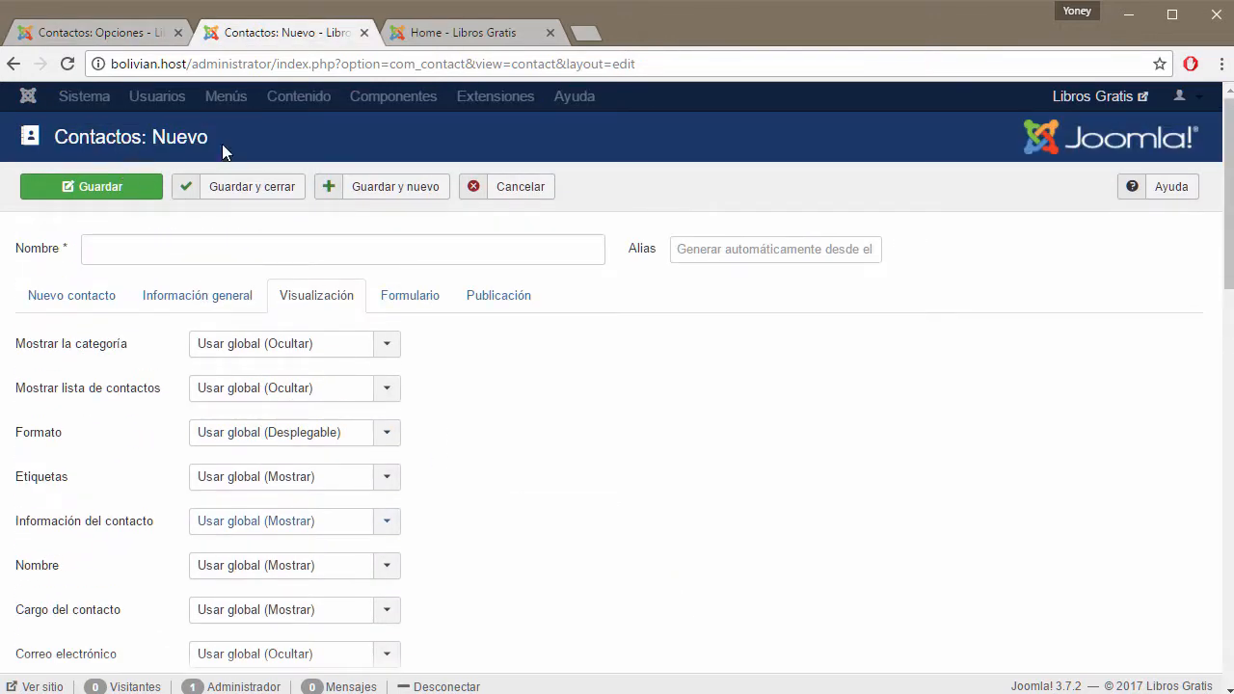
{"action": "left_click", "coordinate": [63, 297]}
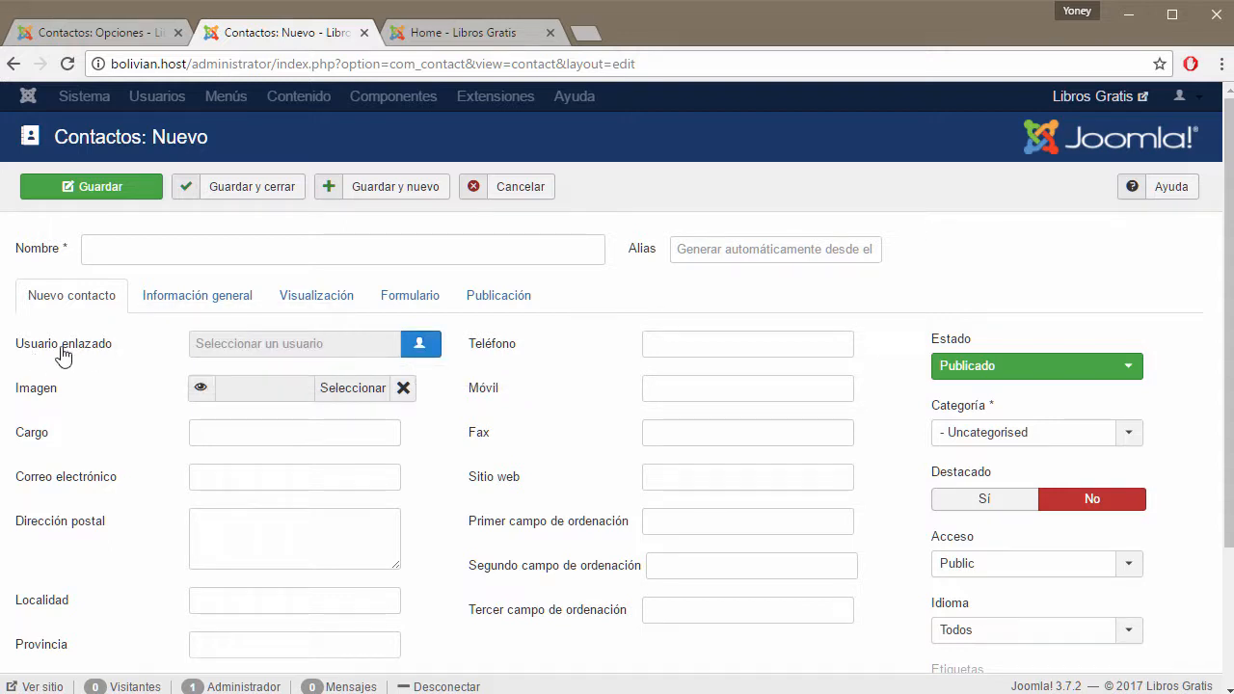
{"action": "mouse_move", "coordinate": [106, 357]}
{"action": "left_click", "coordinate": [518, 190]}
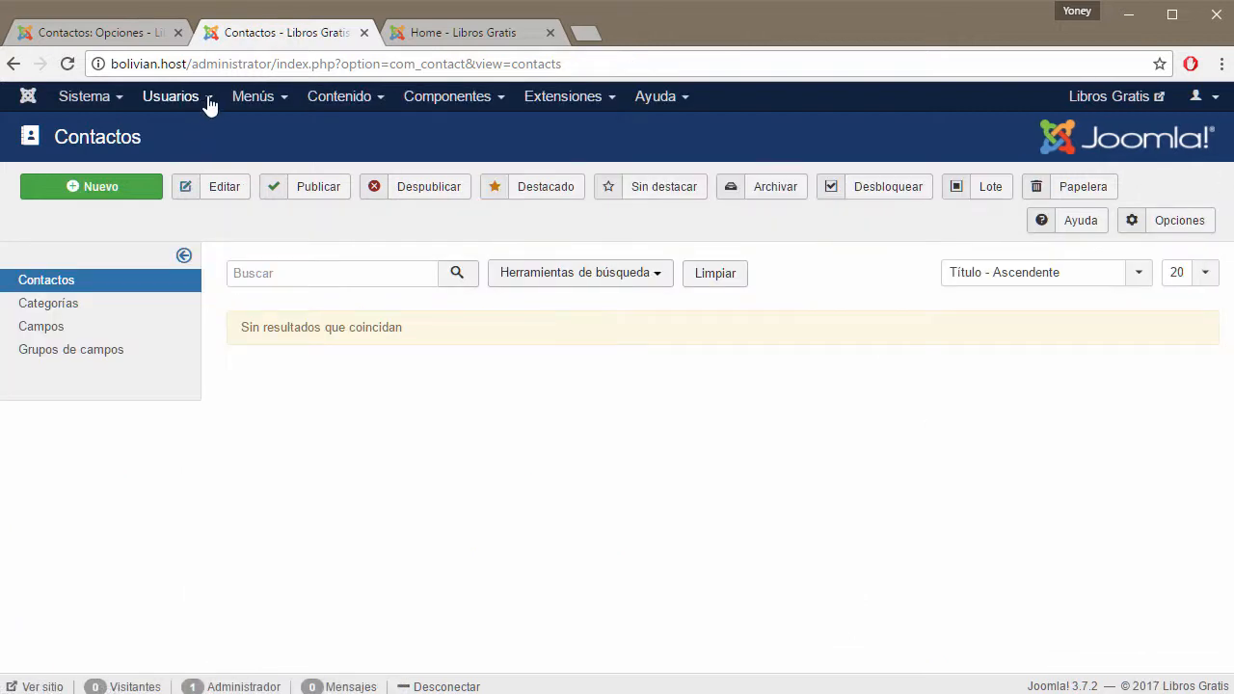
Browse the Usuarios and Contenido menus without choosing anything, then return to Contactos: Opciones.
{"action": "left_click", "coordinate": [206, 99]}
{"action": "mouse_move", "coordinate": [205, 135]}
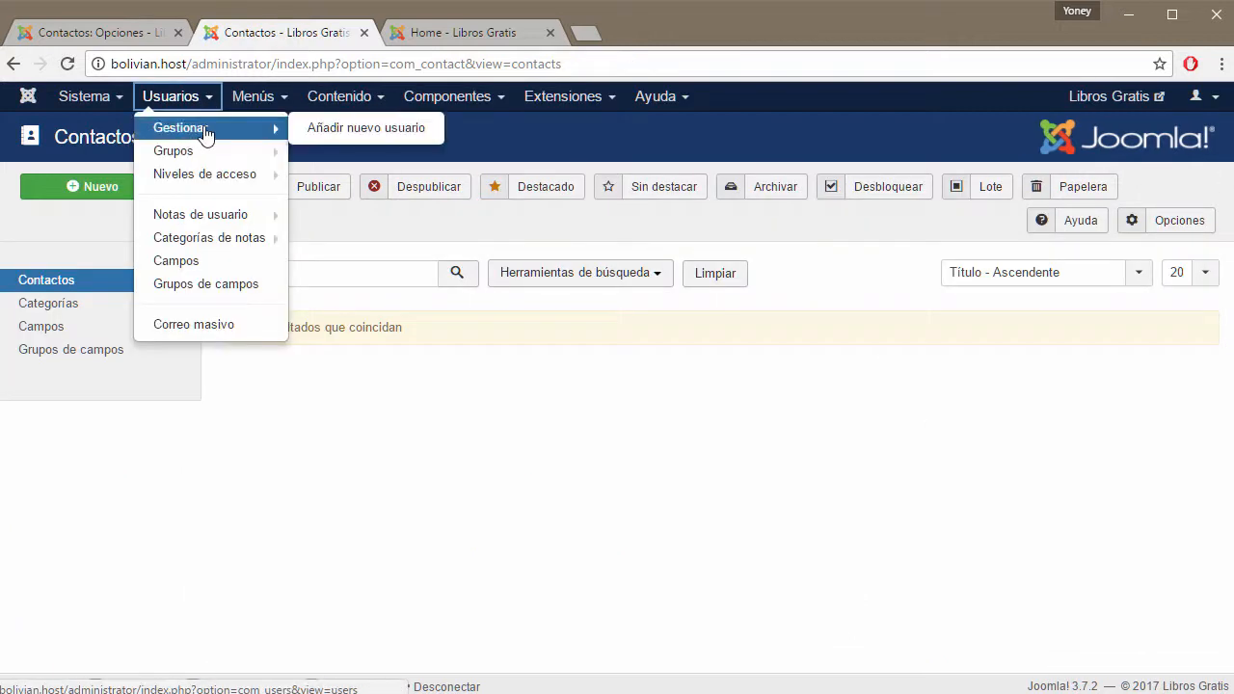
{"action": "left_click", "coordinate": [471, 371]}
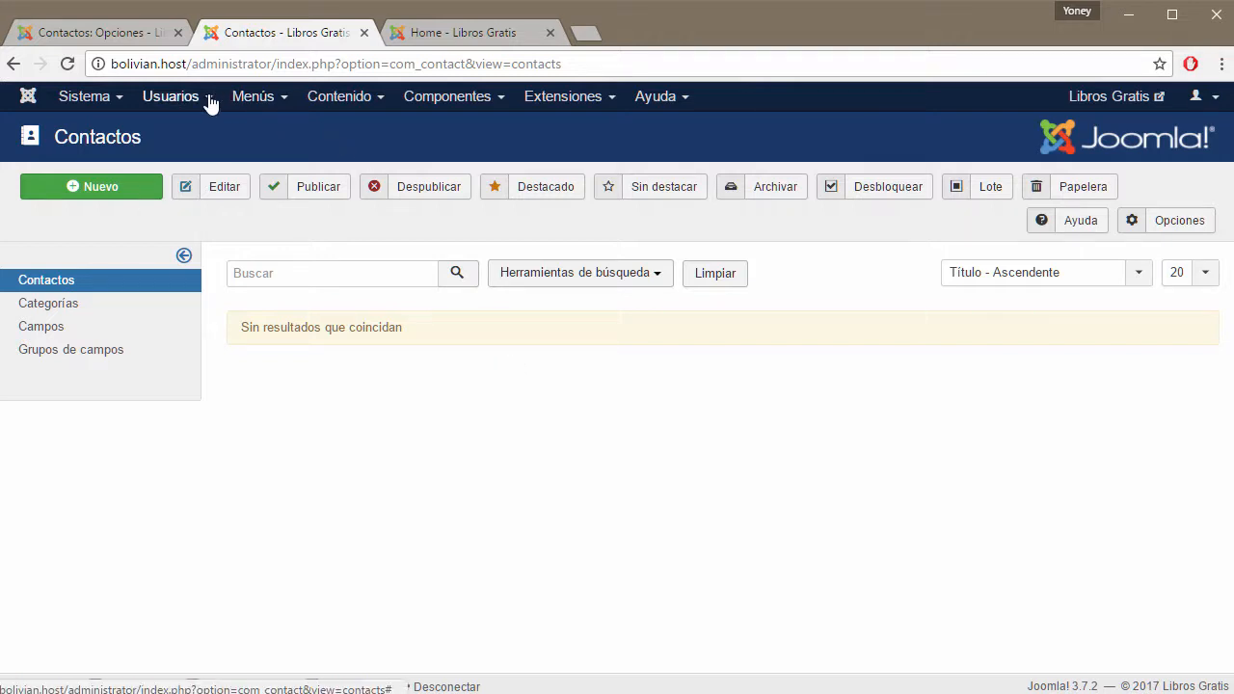
{"action": "left_click", "coordinate": [342, 97]}
{"action": "mouse_move", "coordinate": [384, 129]}
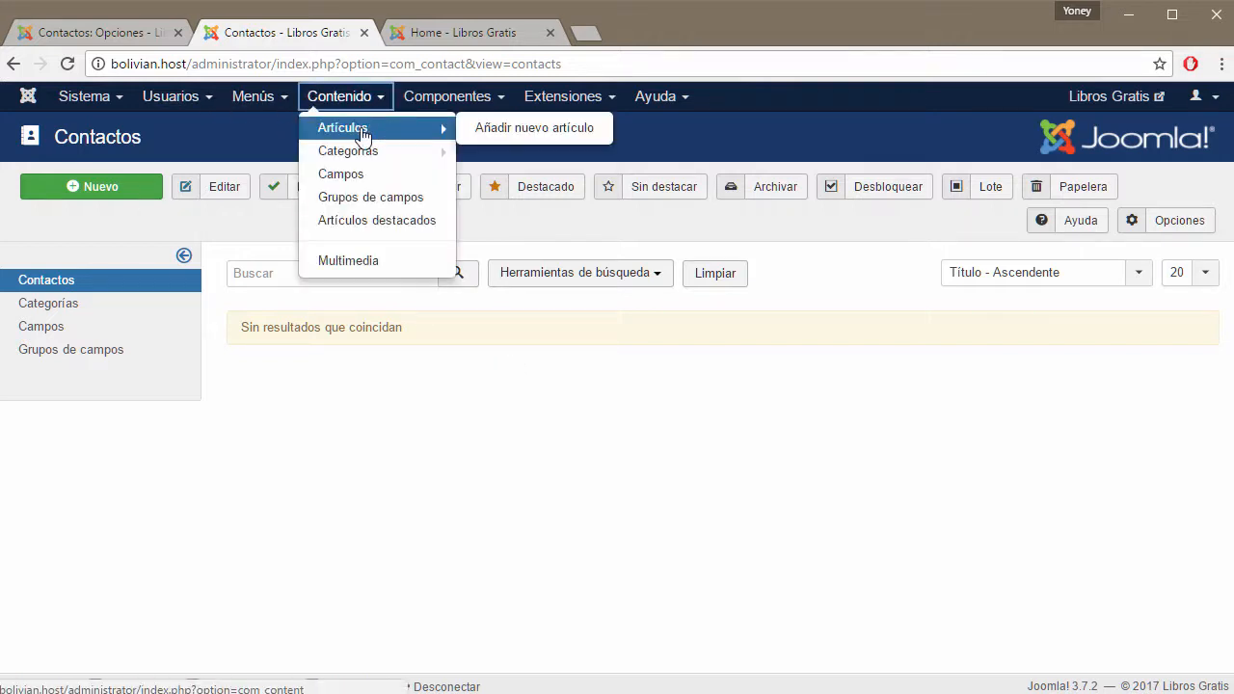
{"action": "left_click", "coordinate": [140, 37]}
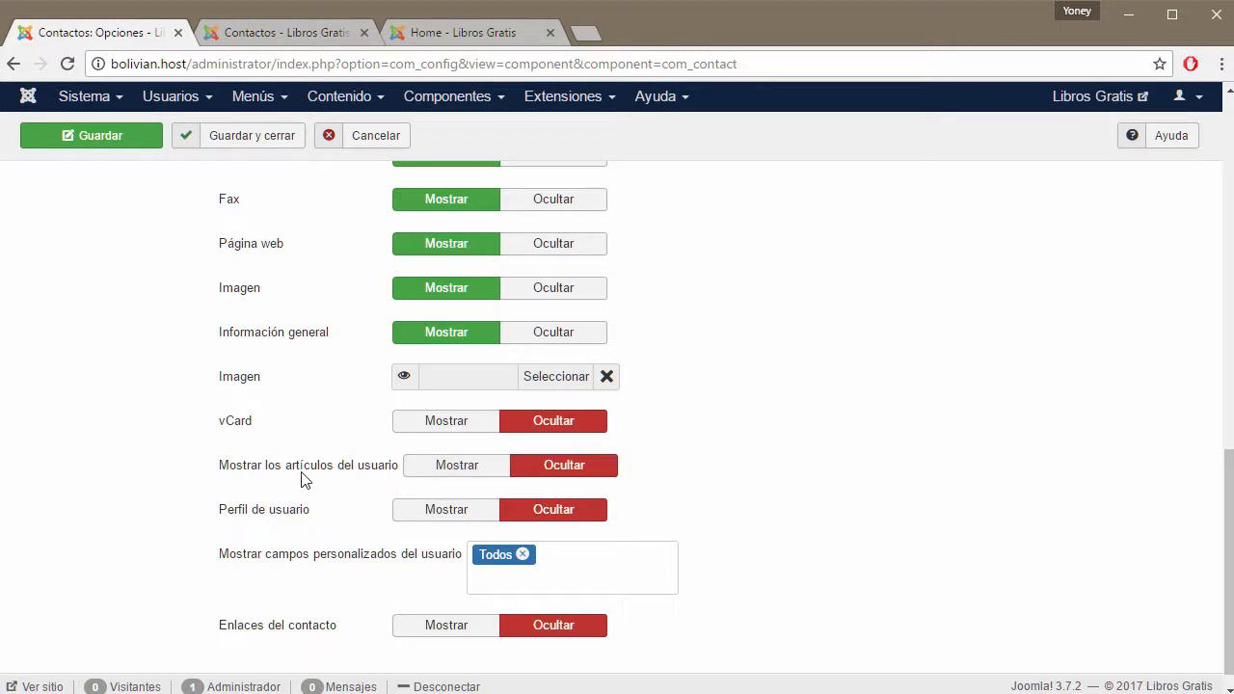
Switch Mostrar los artículos del usuario and Perfil de usuario to Mostrar.
{"action": "mouse_move", "coordinate": [337, 470]}
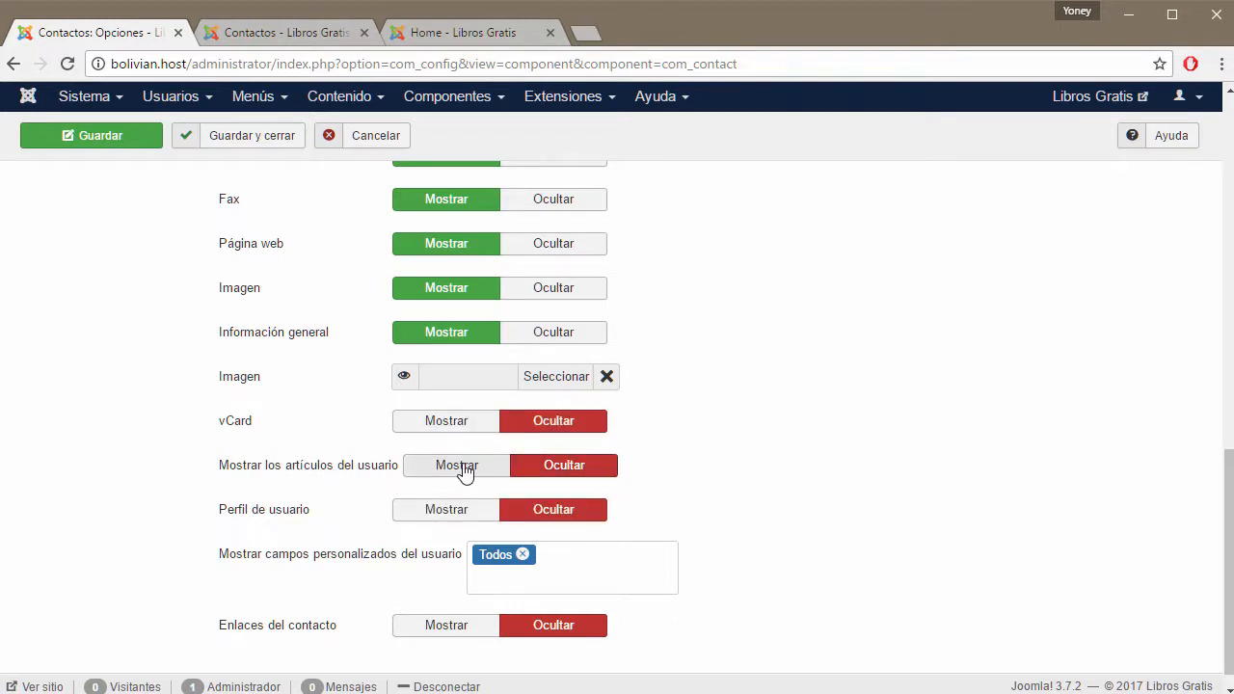
{"action": "left_click", "coordinate": [457, 466]}
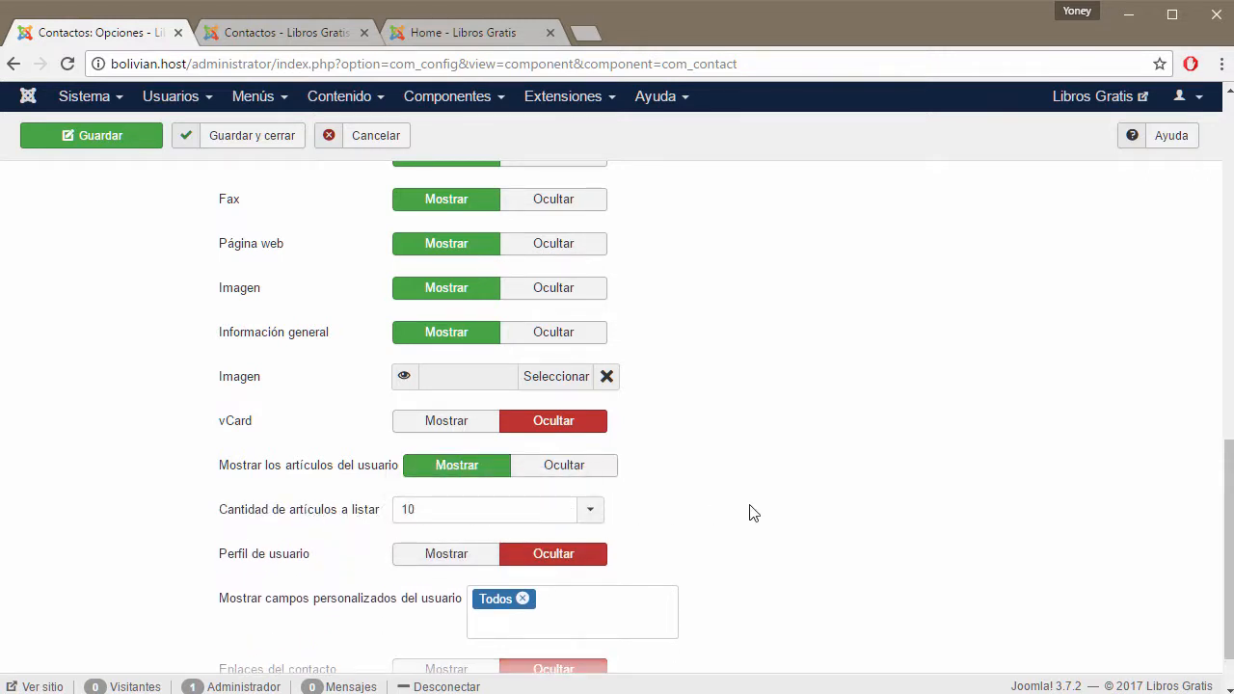
{"action": "scroll", "coordinate": [751, 511], "scroll_direction": "down", "scroll_amount": 1}
{"action": "mouse_move", "coordinate": [262, 498]}
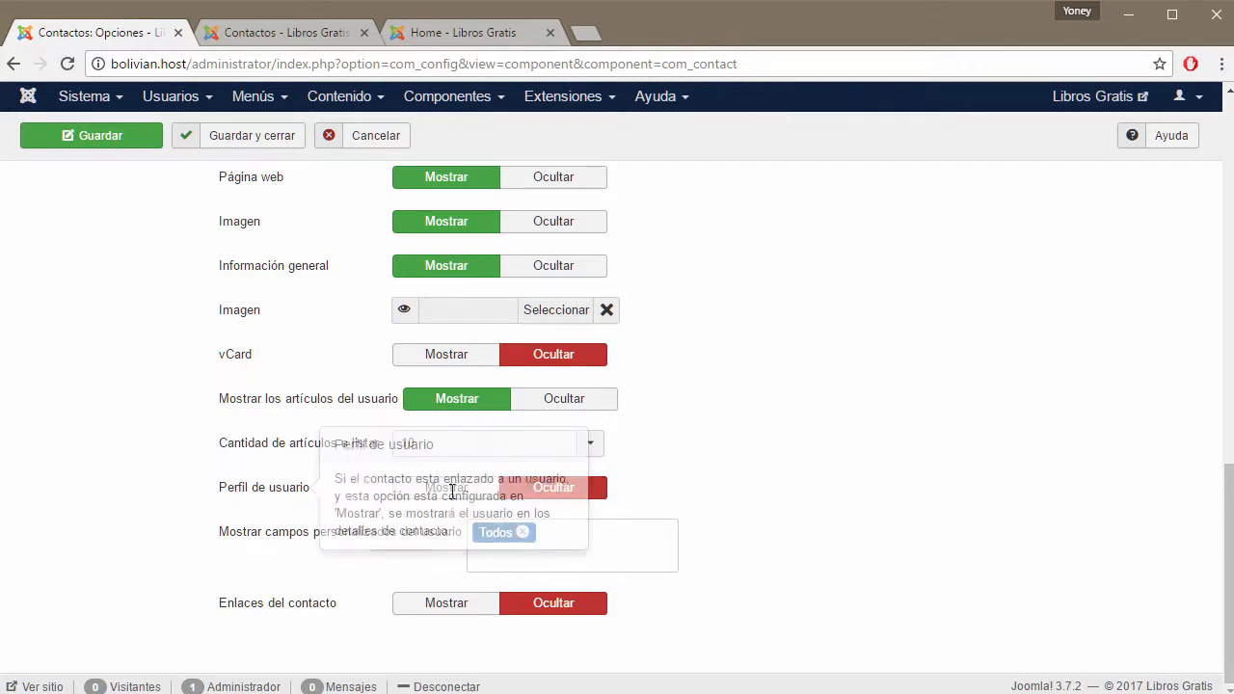
{"action": "left_click", "coordinate": [452, 488]}
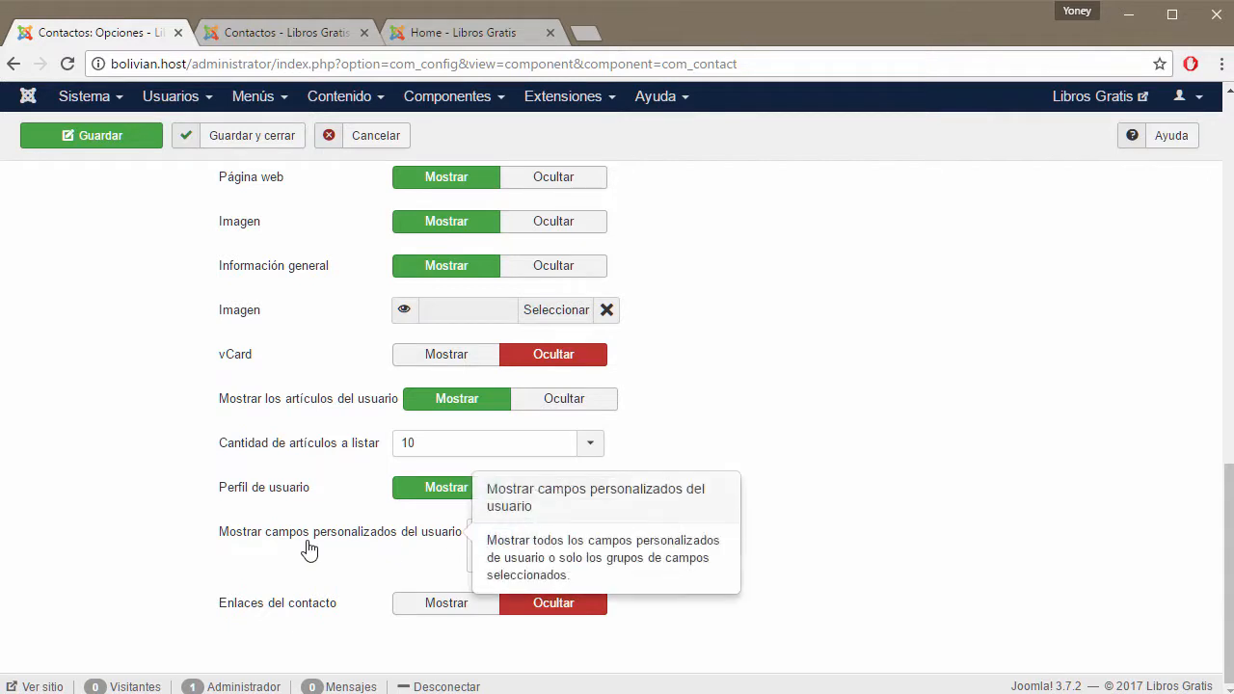
Toggle Enlaces del contacto to Mostrar, then back to Ocultar.
{"action": "mouse_move", "coordinate": [417, 538]}
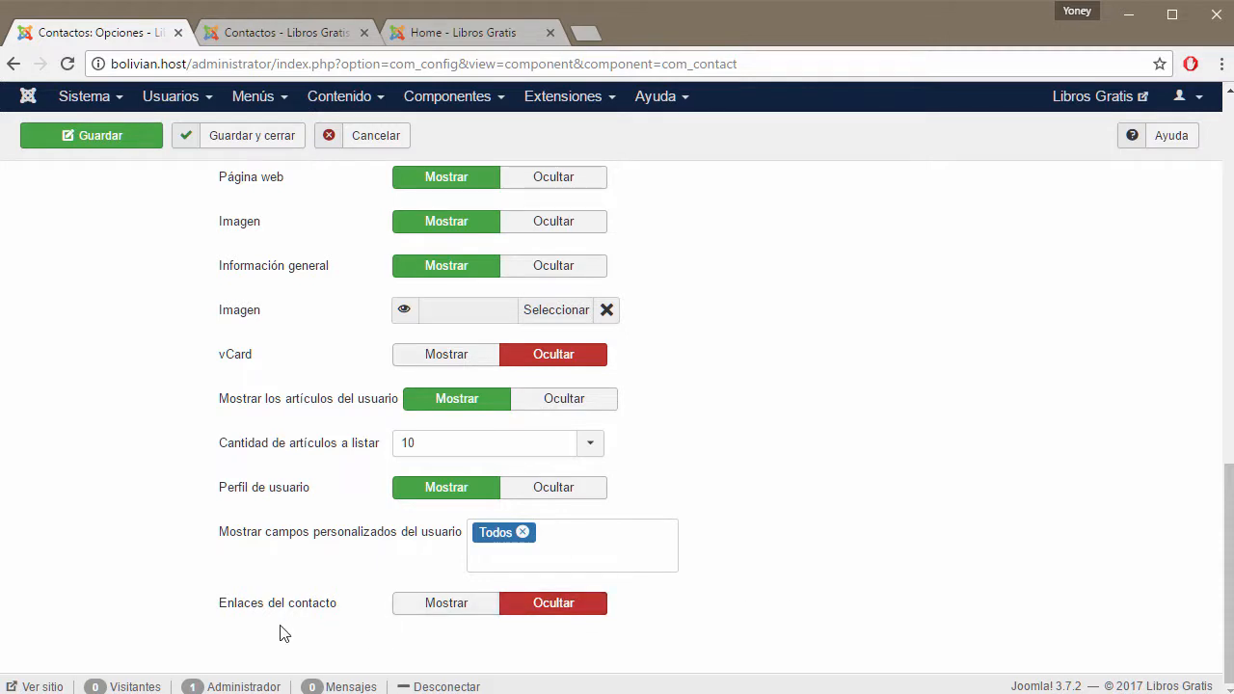
{"action": "left_click", "coordinate": [454, 613]}
{"action": "scroll", "coordinate": [820, 582], "scroll_direction": "down", "scroll_amount": 2}
{"action": "scroll", "coordinate": [822, 583], "scroll_direction": "down", "scroll_amount": 1}
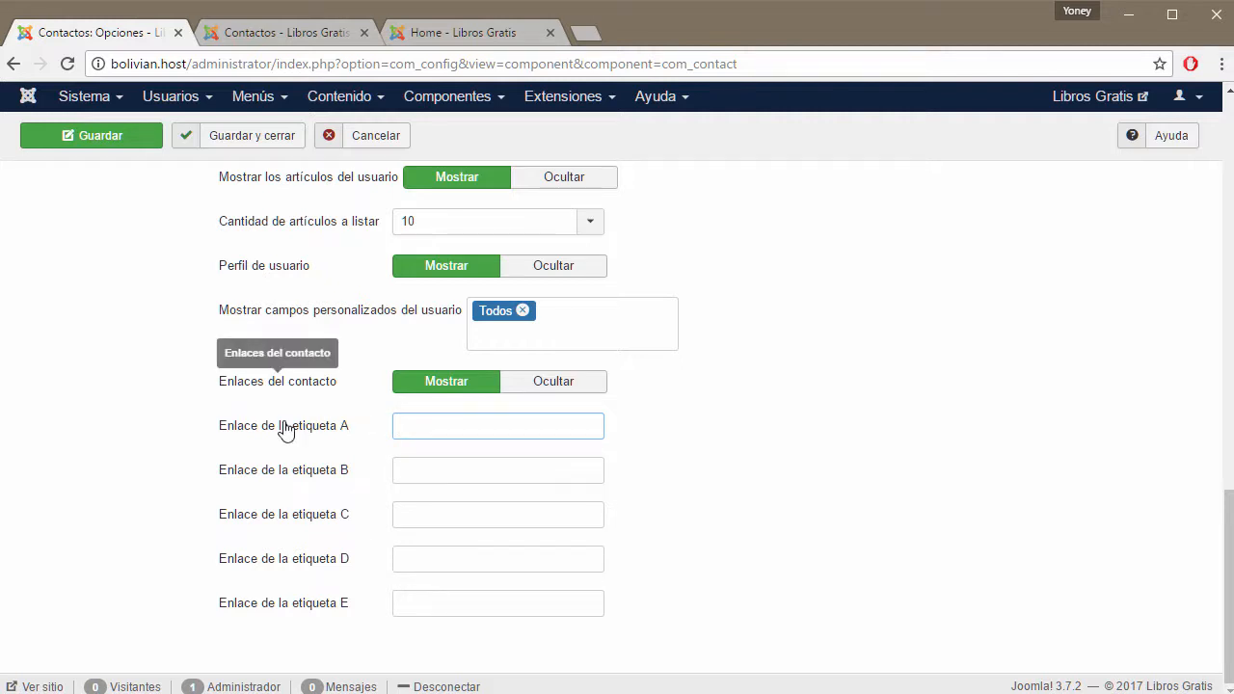
{"action": "left_click", "coordinate": [568, 399]}
{"action": "scroll", "coordinate": [766, 543], "scroll_direction": "up", "scroll_amount": 10}
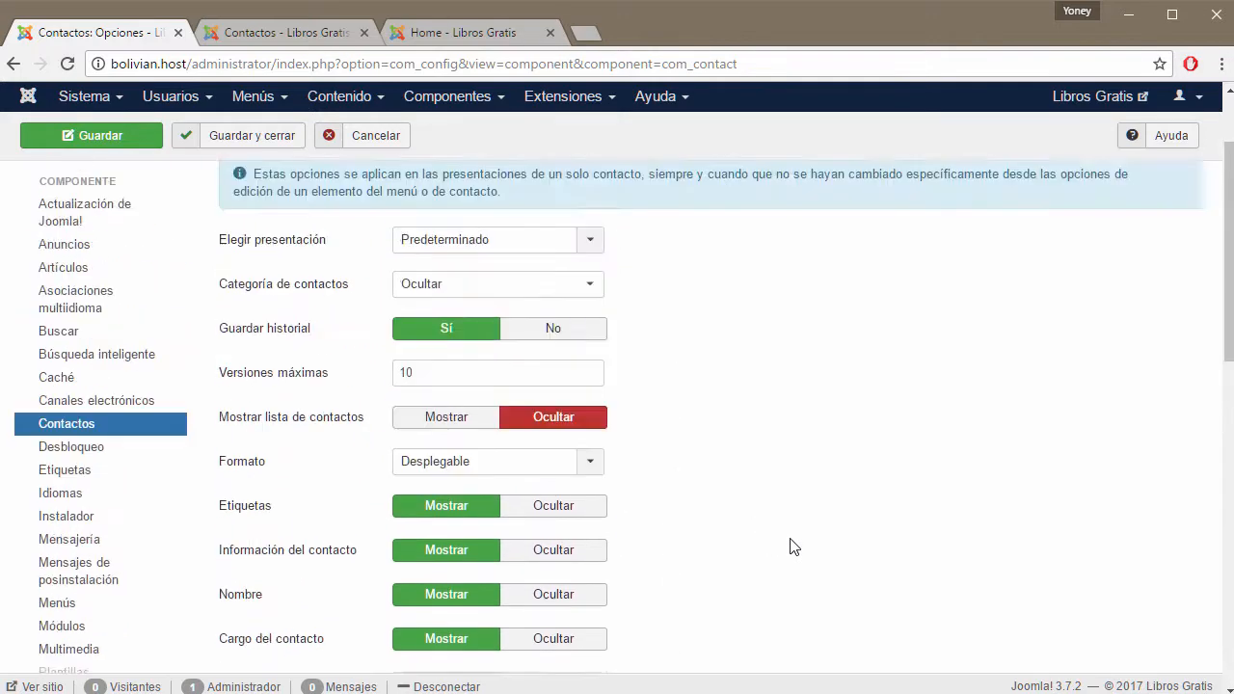
{"action": "scroll", "coordinate": [790, 546], "scroll_direction": "up", "scroll_amount": 2}
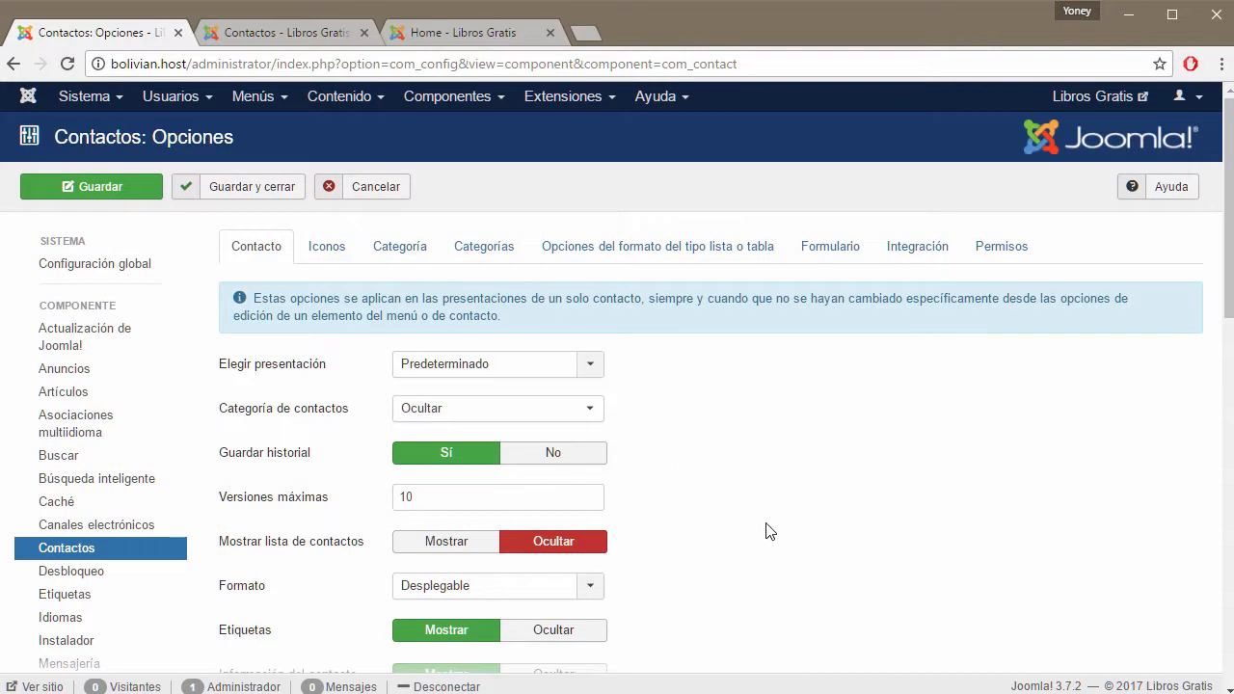
Save the Contacts options with Guardar.
{"action": "left_click", "coordinate": [115, 190]}
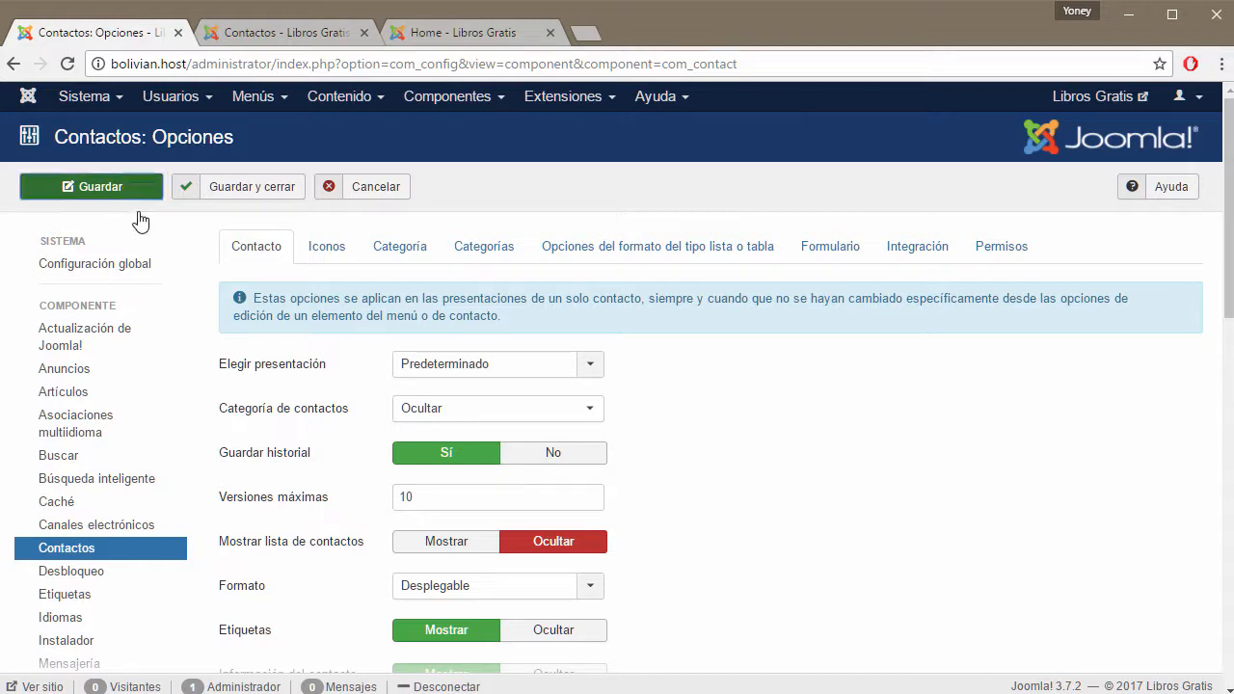
{"action": "left_click", "coordinate": [308, 30]}
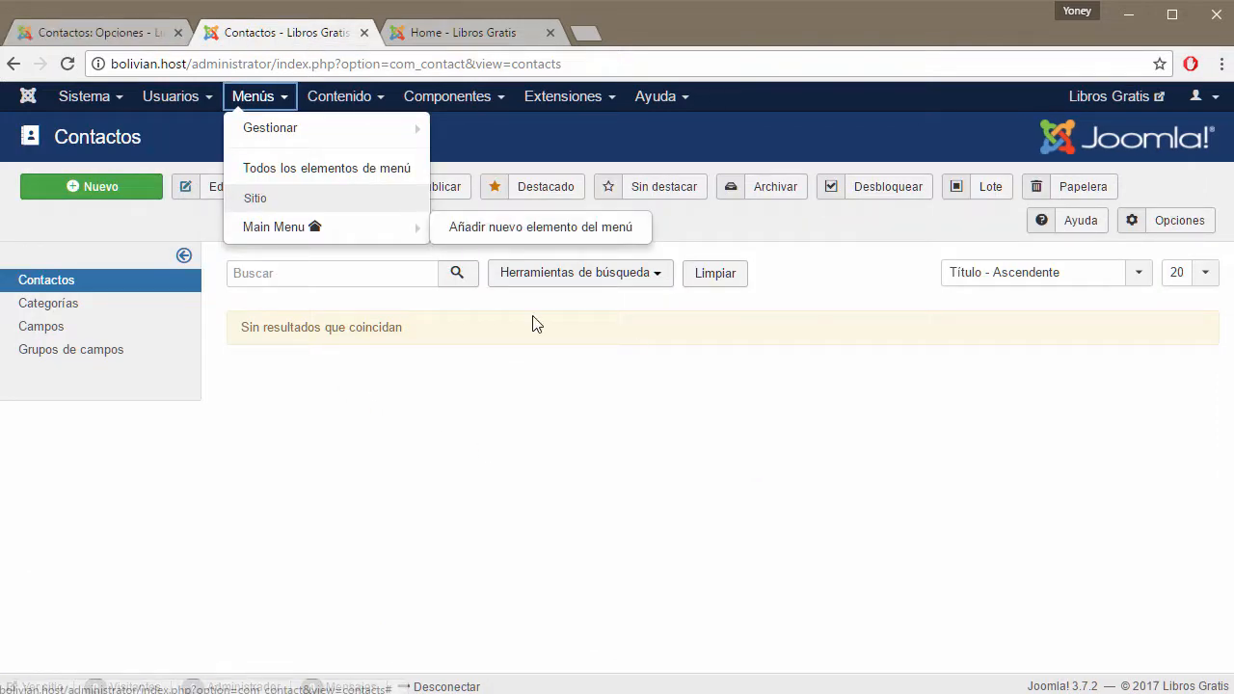
{"action": "left_click", "coordinate": [95, 35]}
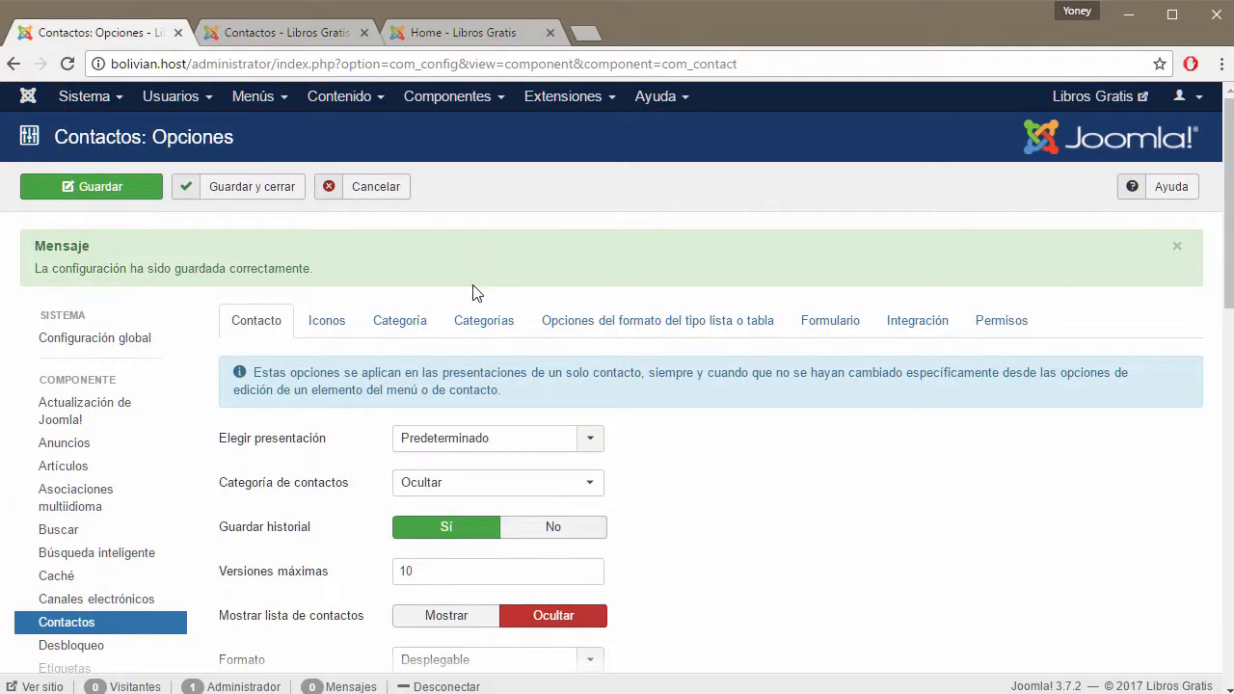
Start a blank new contact from the Contactos list with Nuevo.
{"action": "left_click", "coordinate": [277, 34]}
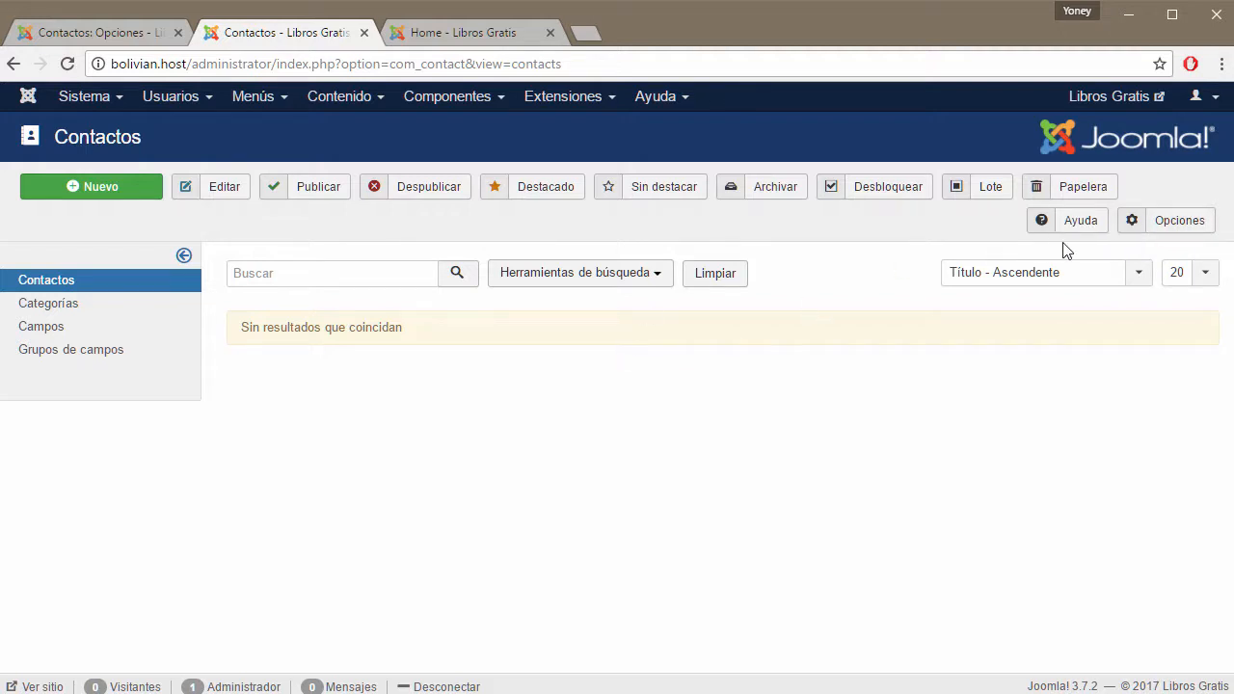
{"action": "left_click", "coordinate": [131, 39]}
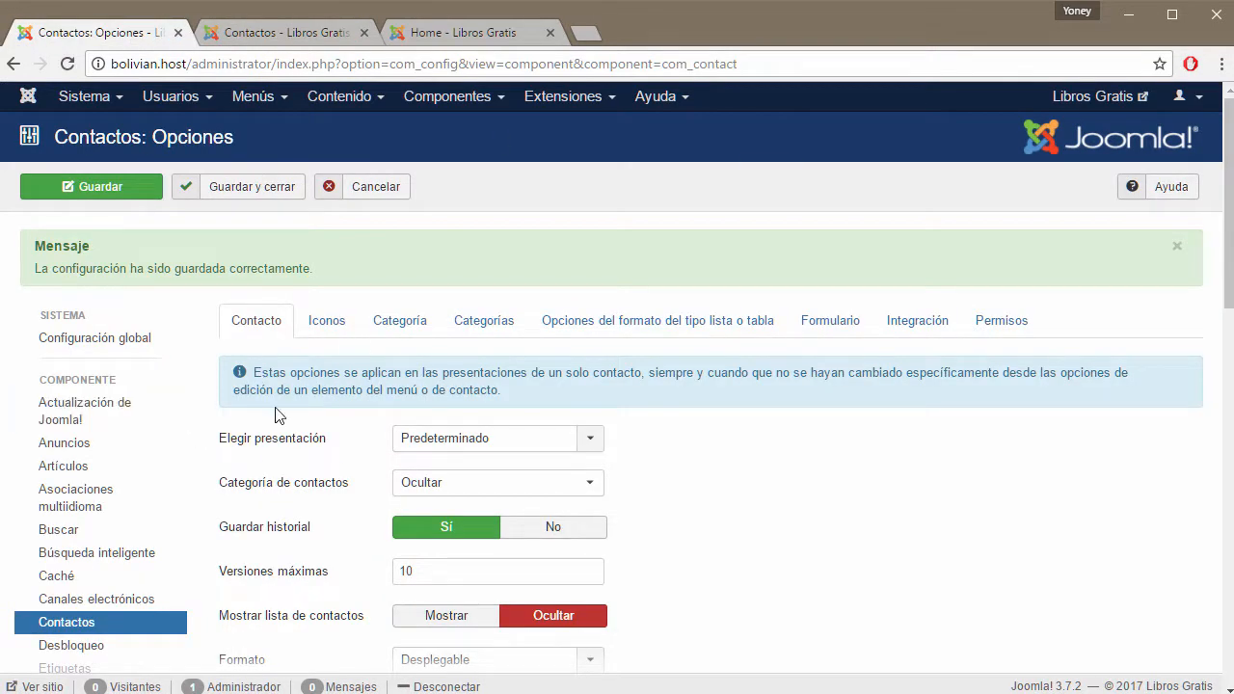
{"action": "left_click", "coordinate": [292, 36]}
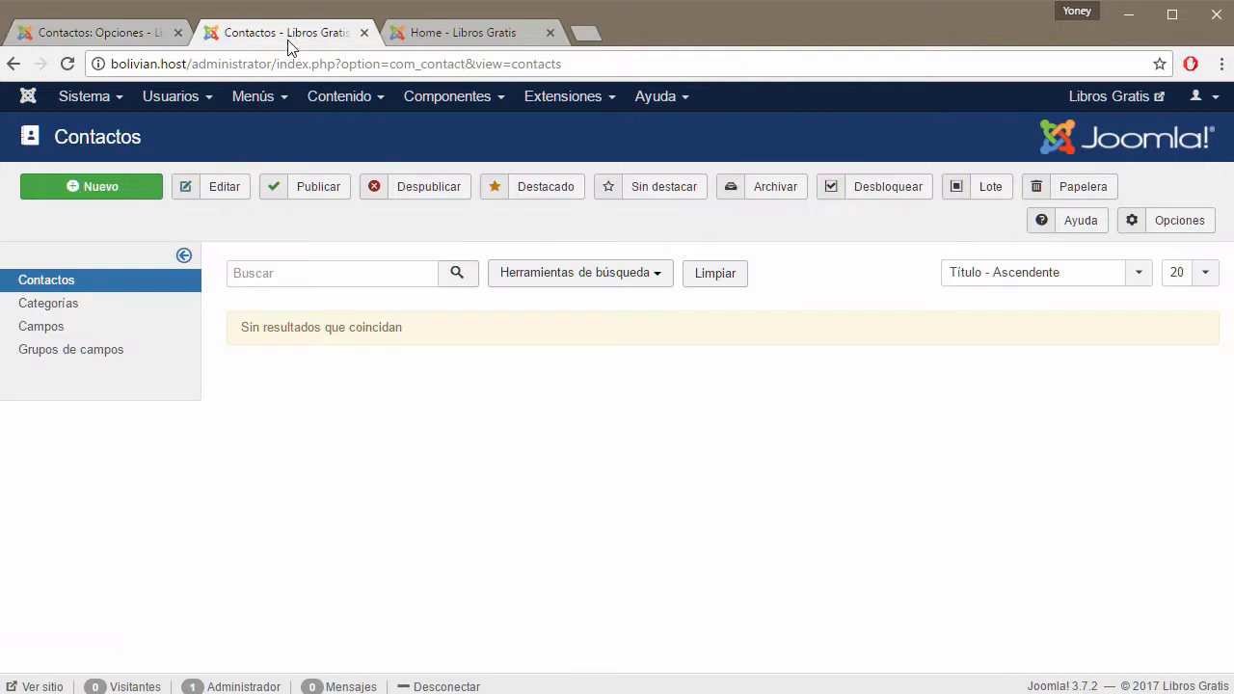
{"action": "left_click", "coordinate": [112, 183]}
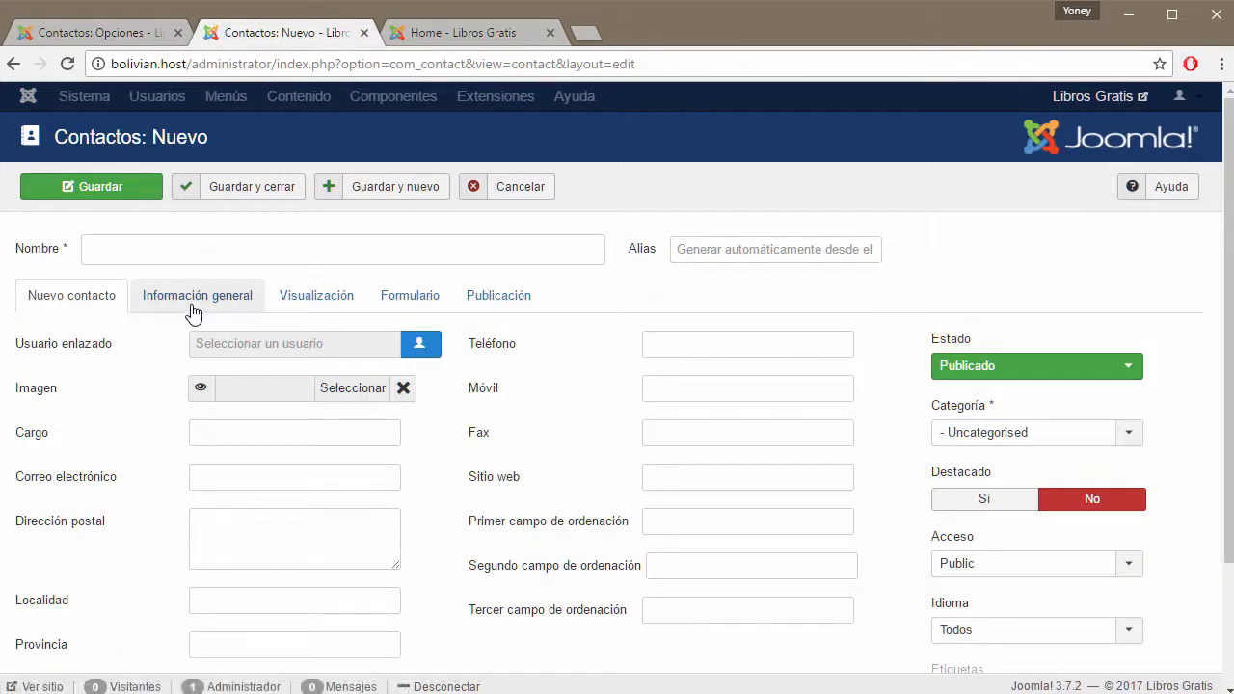
Scroll through the new contact's Visualización display settings.
{"action": "left_click", "coordinate": [194, 303]}
{"action": "left_click", "coordinate": [318, 295]}
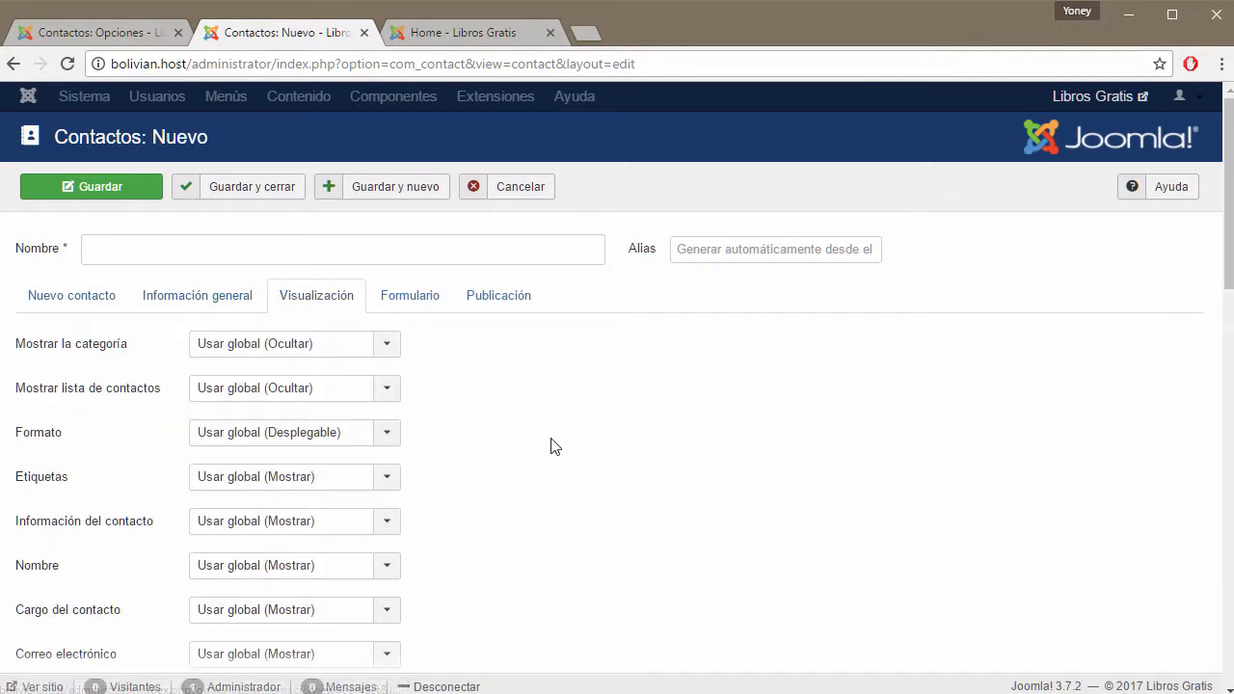
{"action": "scroll", "coordinate": [555, 445], "scroll_direction": "down", "scroll_amount": 2}
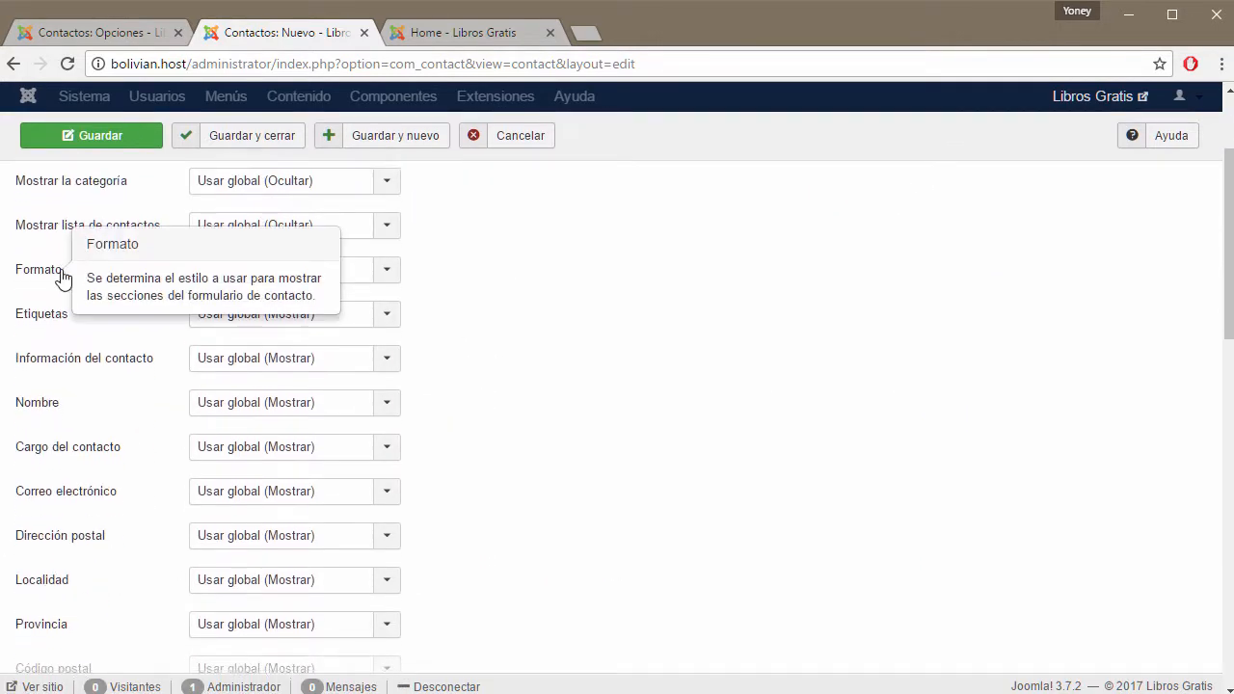
{"action": "scroll", "coordinate": [29, 270], "scroll_direction": "down", "scroll_amount": 2}
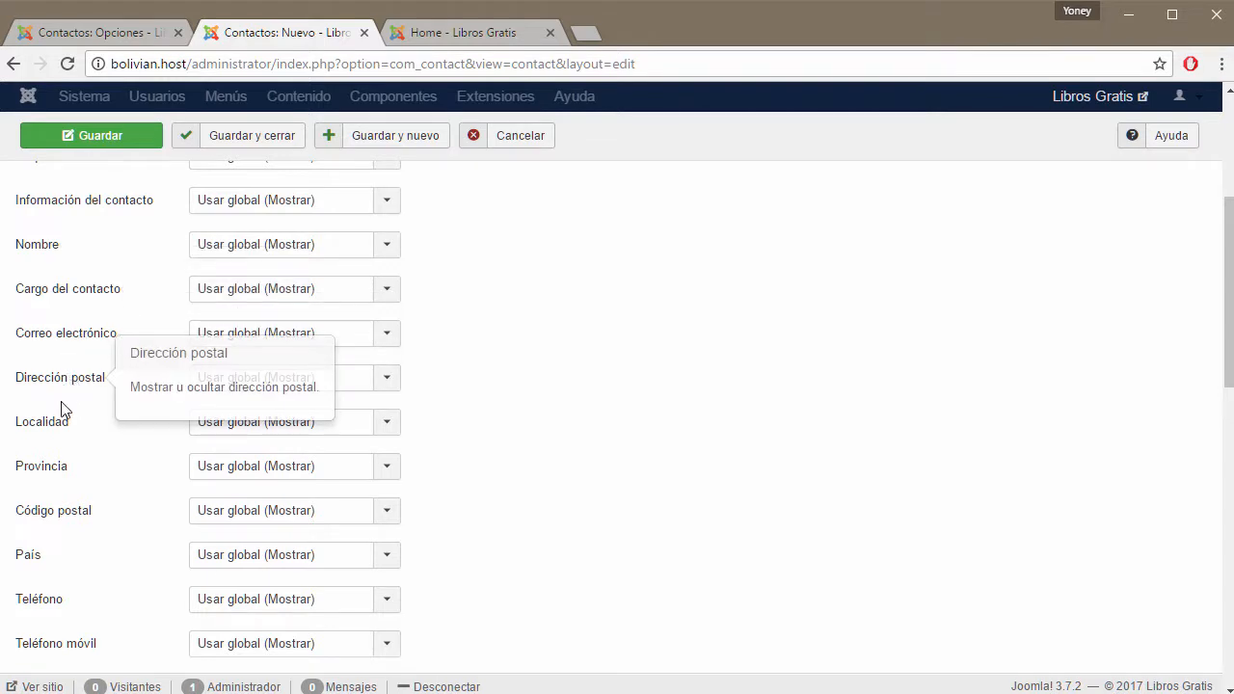
{"action": "scroll", "coordinate": [77, 396], "scroll_direction": "down", "scroll_amount": 2}
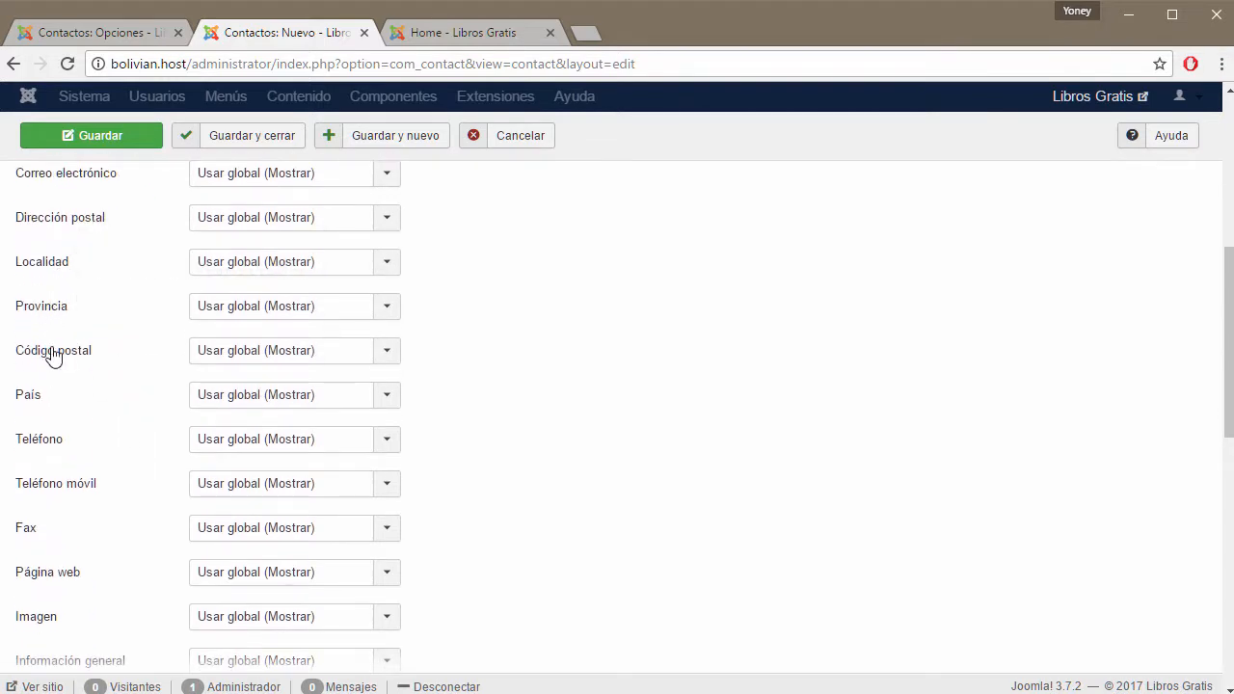
{"action": "scroll", "coordinate": [37, 412], "scroll_direction": "down", "scroll_amount": 2}
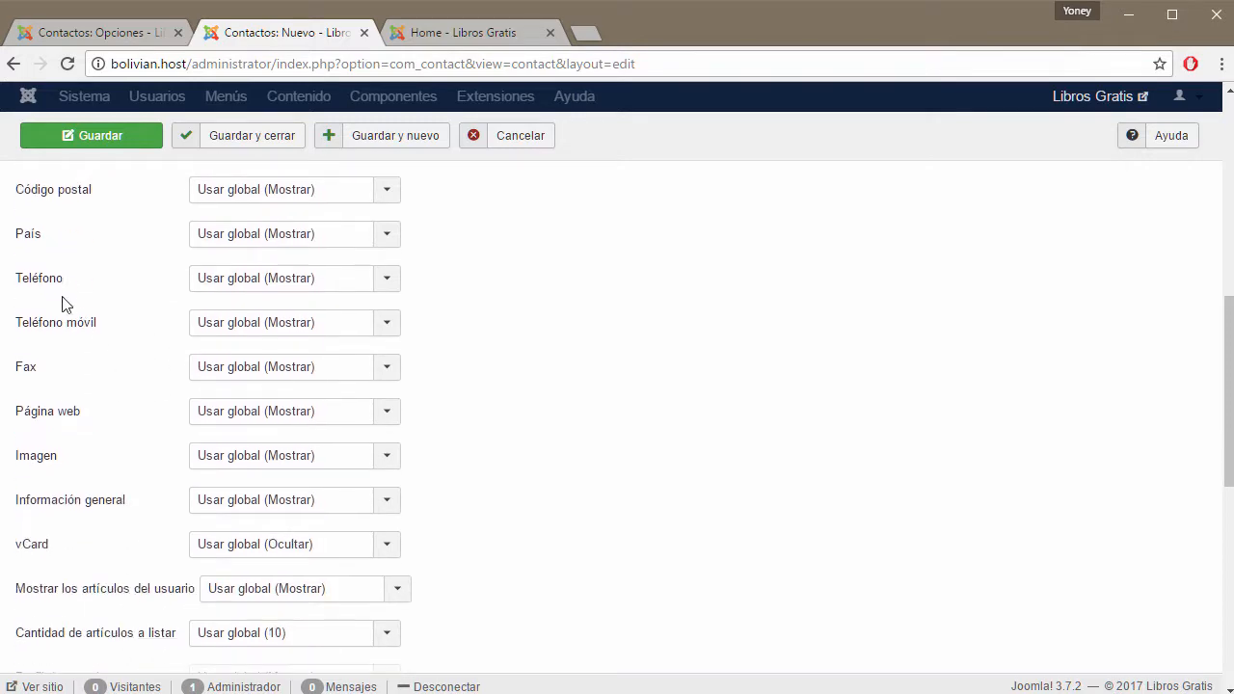
{"action": "scroll", "coordinate": [156, 400], "scroll_direction": "down", "scroll_amount": 2}
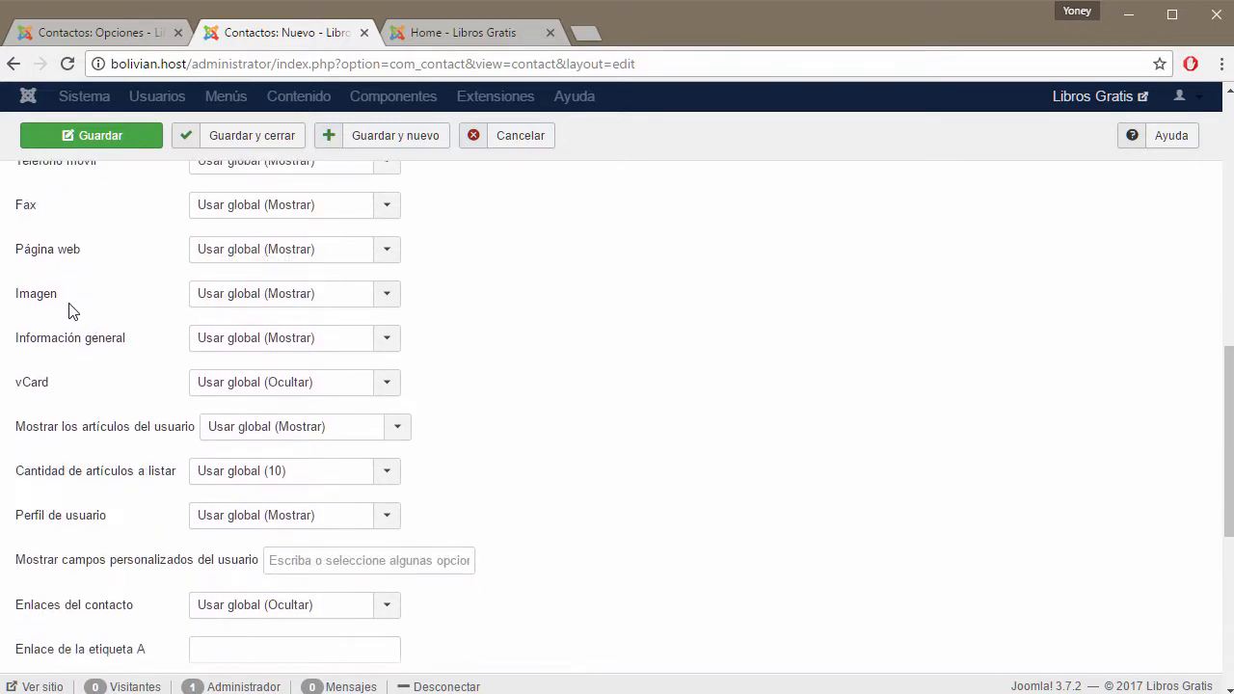
{"action": "scroll", "coordinate": [71, 312], "scroll_direction": "down", "scroll_amount": 2}
Compare them with the Contactos: Opciones page, ending at the top of the options.
{"action": "left_click", "coordinate": [118, 35]}
{"action": "scroll", "coordinate": [511, 377], "scroll_direction": "down", "scroll_amount": 9}
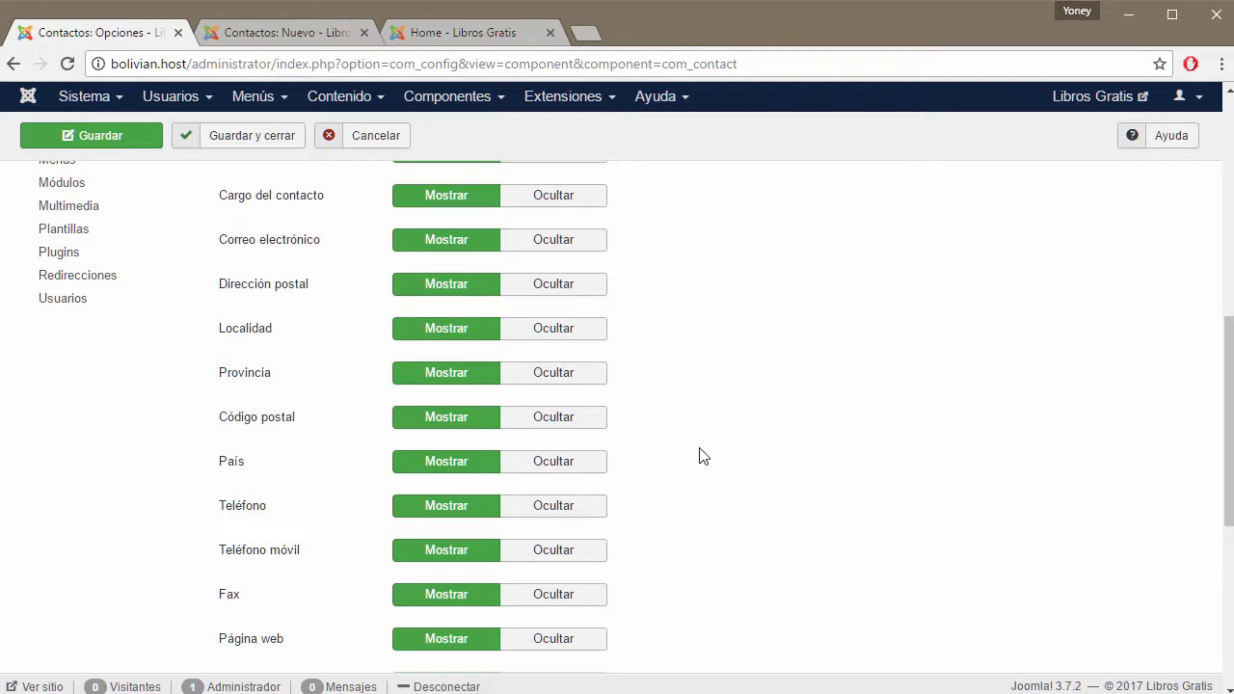
{"action": "left_click", "coordinate": [289, 33]}
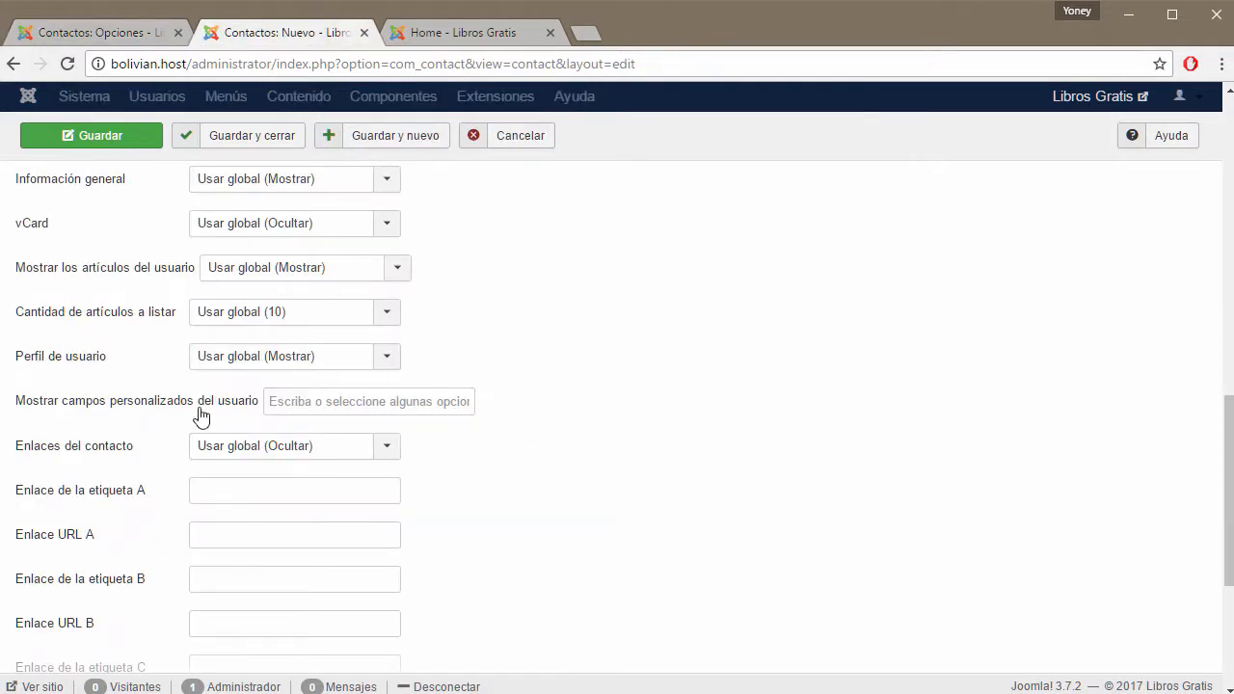
{"action": "left_click", "coordinate": [144, 33]}
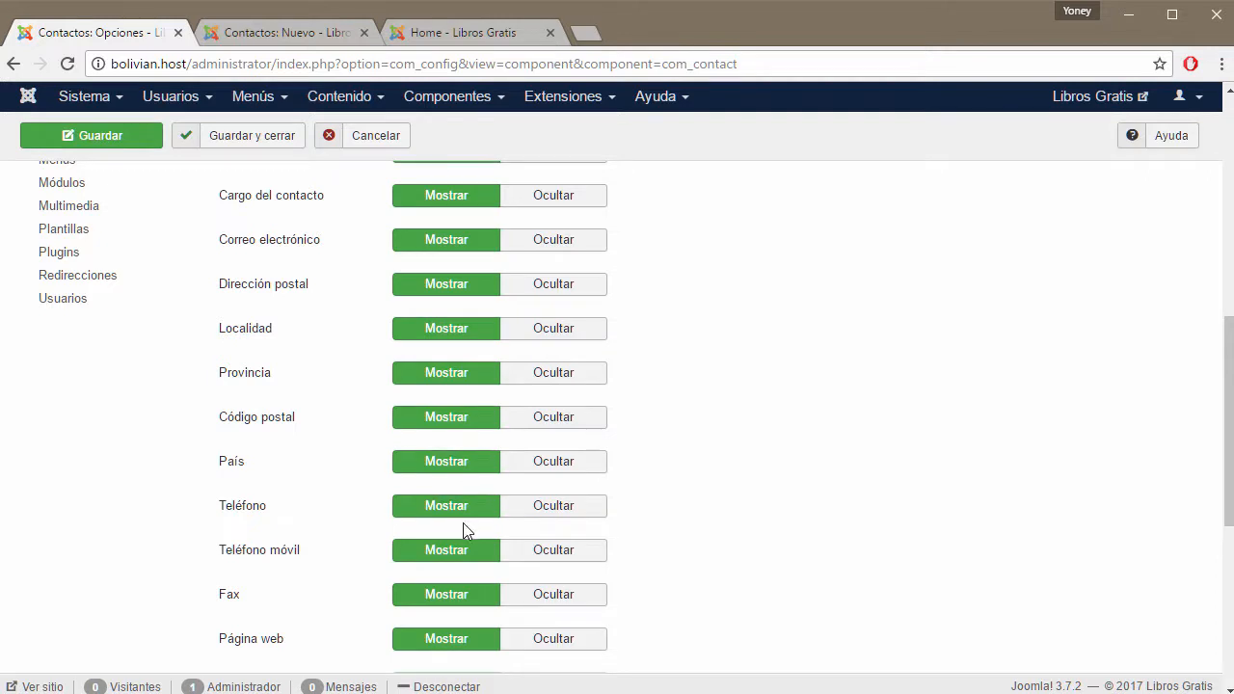
{"action": "left_click", "coordinate": [317, 34]}
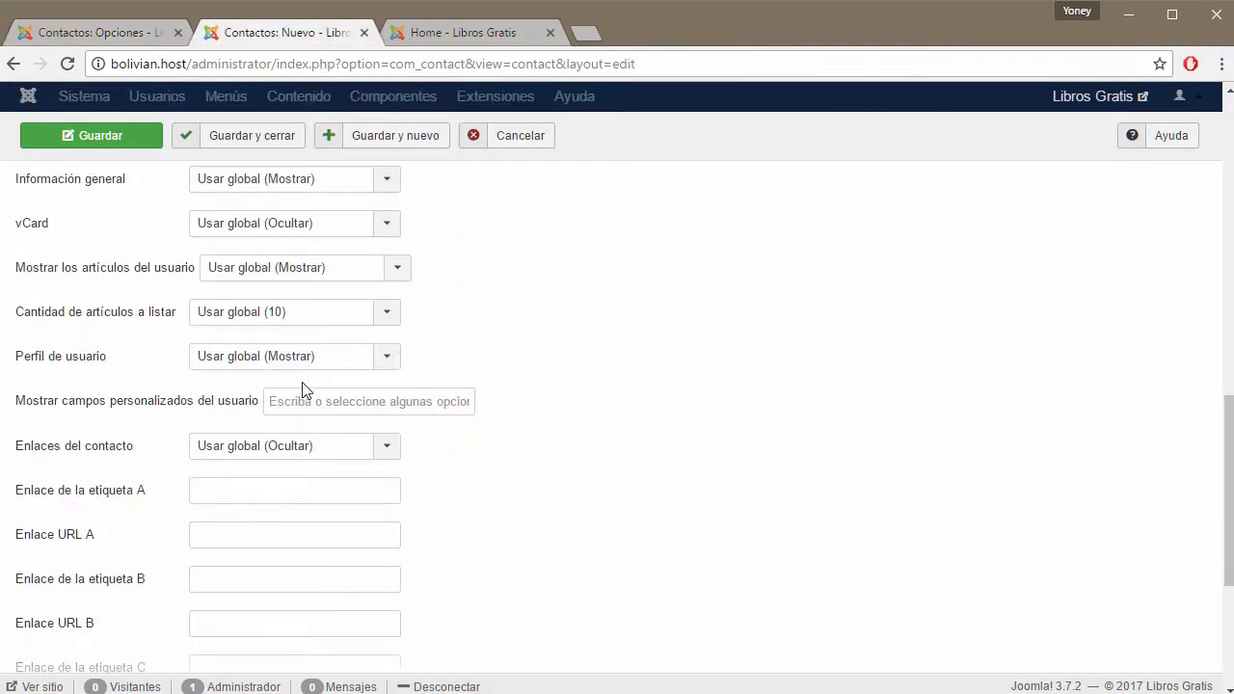
{"action": "left_click", "coordinate": [118, 38]}
{"action": "scroll", "coordinate": [444, 212], "scroll_direction": "down", "scroll_amount": 1}
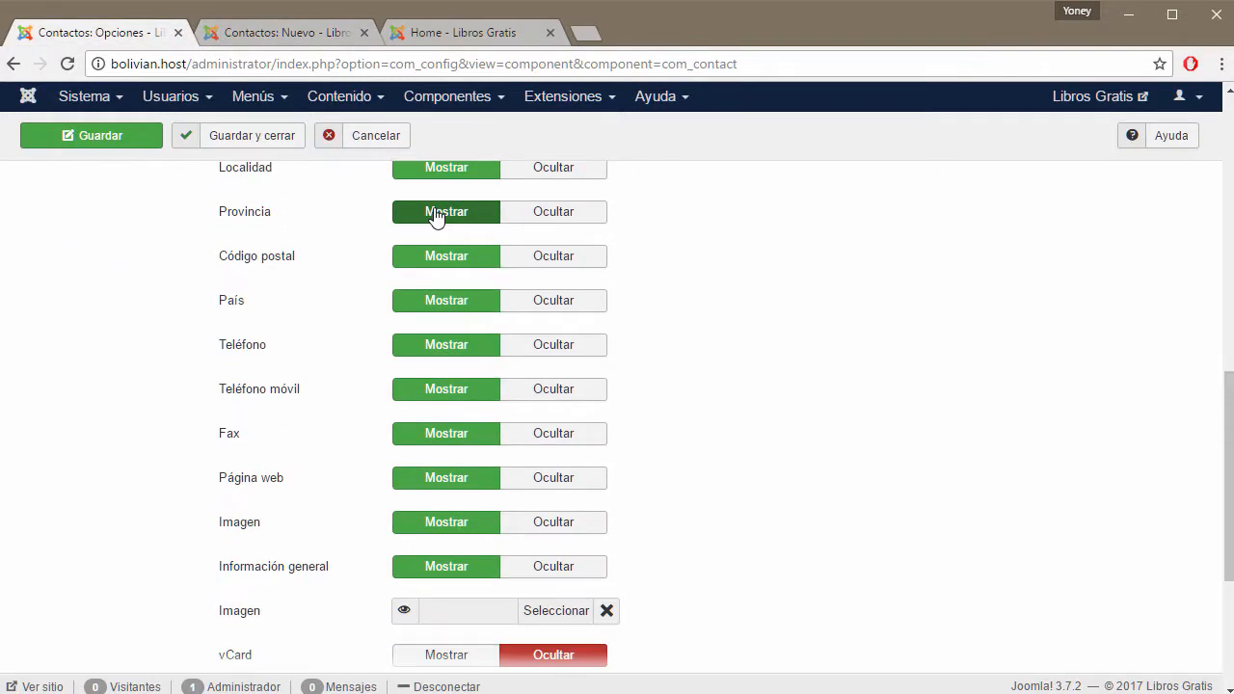
{"action": "scroll", "coordinate": [436, 529], "scroll_direction": "up", "scroll_amount": 4}
{"action": "scroll", "coordinate": [436, 528], "scroll_direction": "up", "scroll_amount": 3}
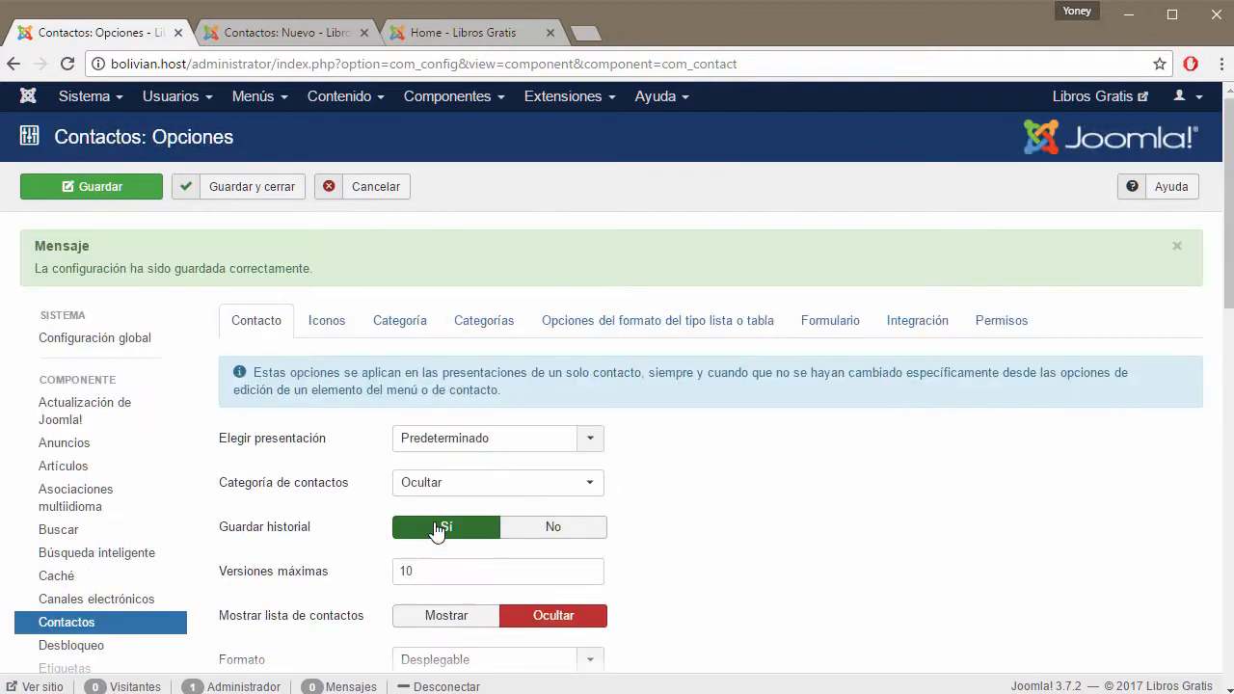
Open the Iconos tab and reselect Iconos in the Configuración dropdown.
{"action": "left_click", "coordinate": [326, 320]}
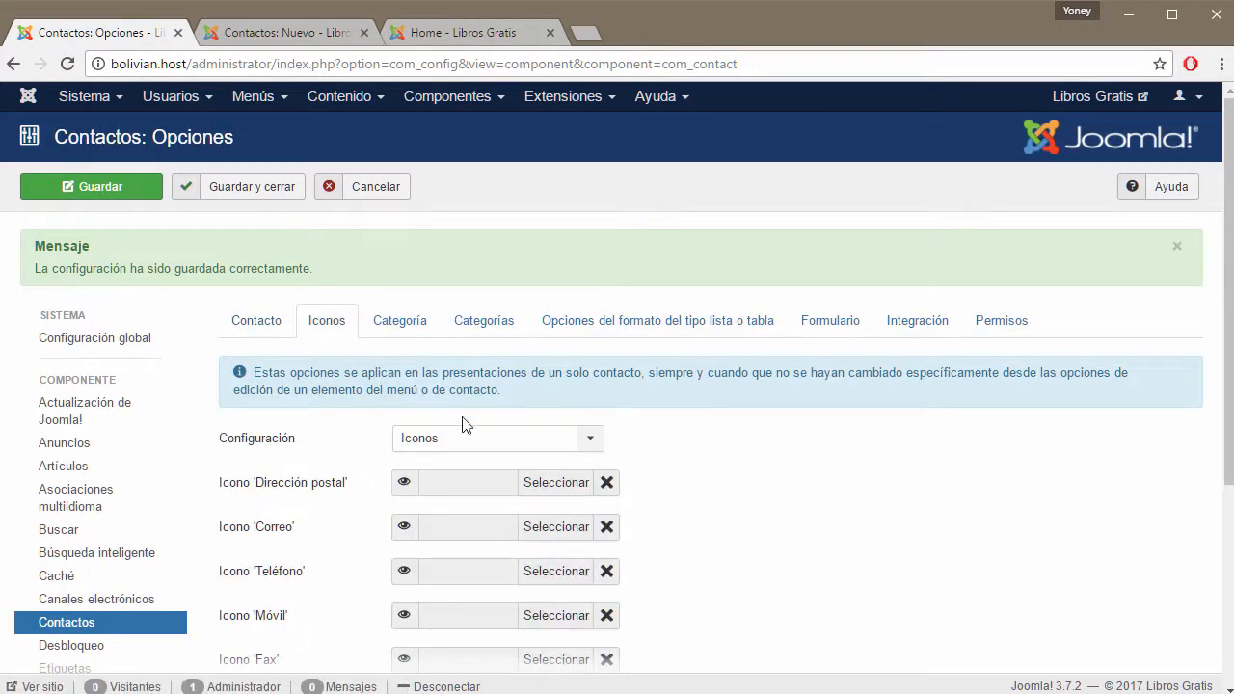
{"action": "scroll", "coordinate": [689, 483], "scroll_direction": "down", "scroll_amount": 2}
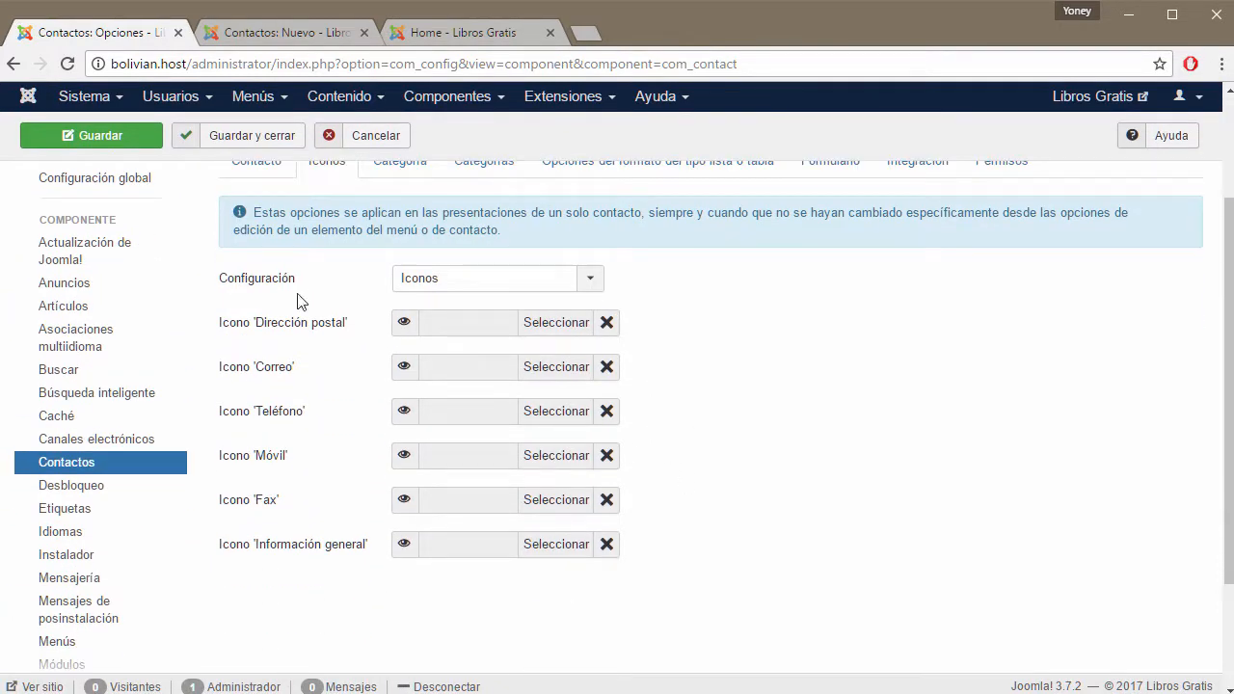
{"action": "left_click", "coordinate": [592, 280]}
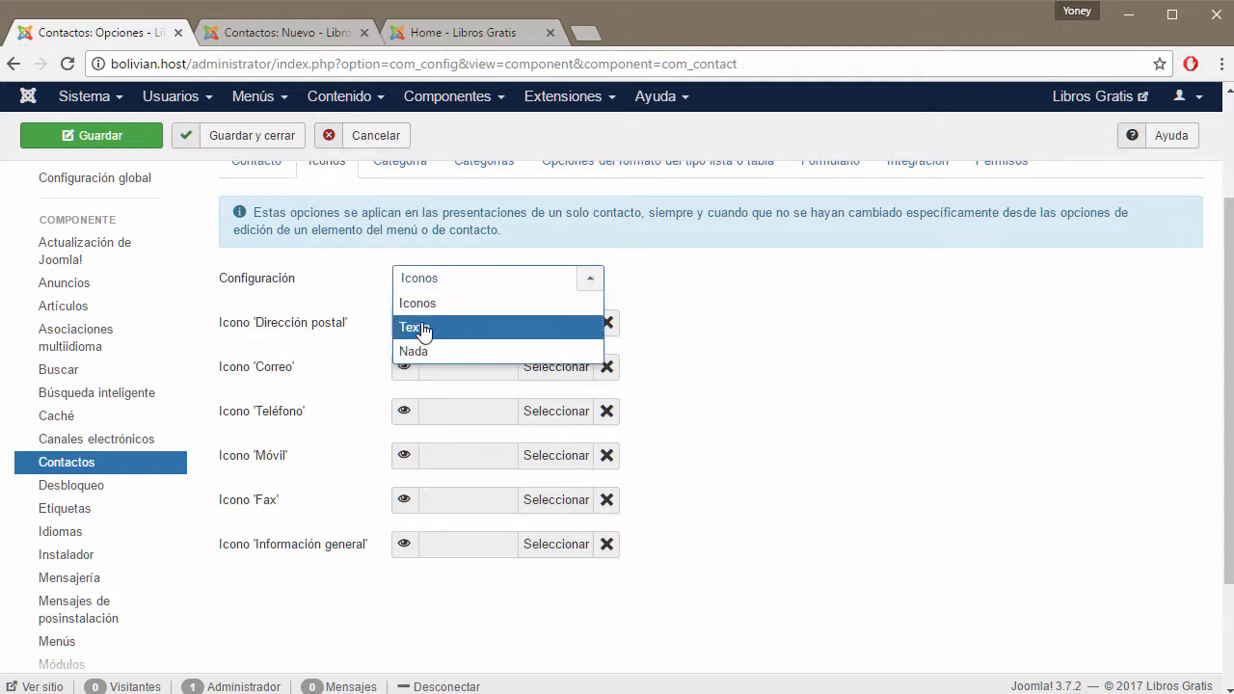
{"action": "left_click", "coordinate": [774, 344]}
After glancing at the other tabs, reconfirm Configuración as Iconos and read the field help.
{"action": "left_click", "coordinate": [459, 35]}
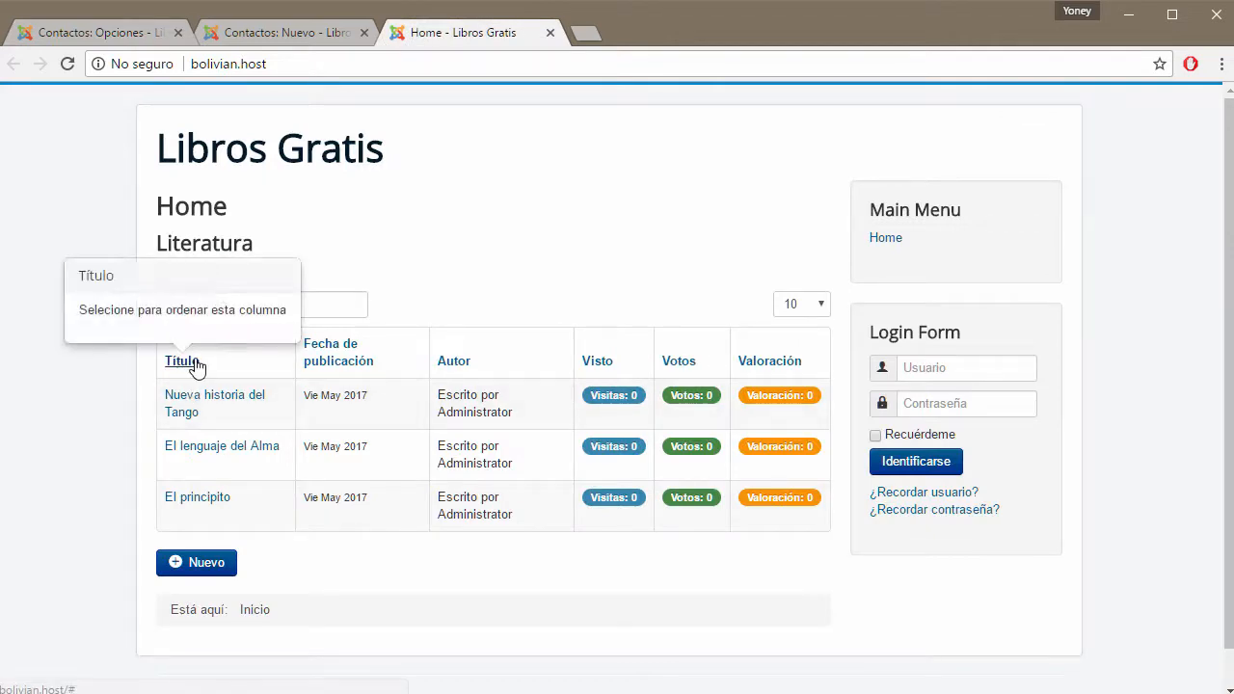
{"action": "left_click", "coordinate": [283, 33]}
{"action": "left_click", "coordinate": [112, 30]}
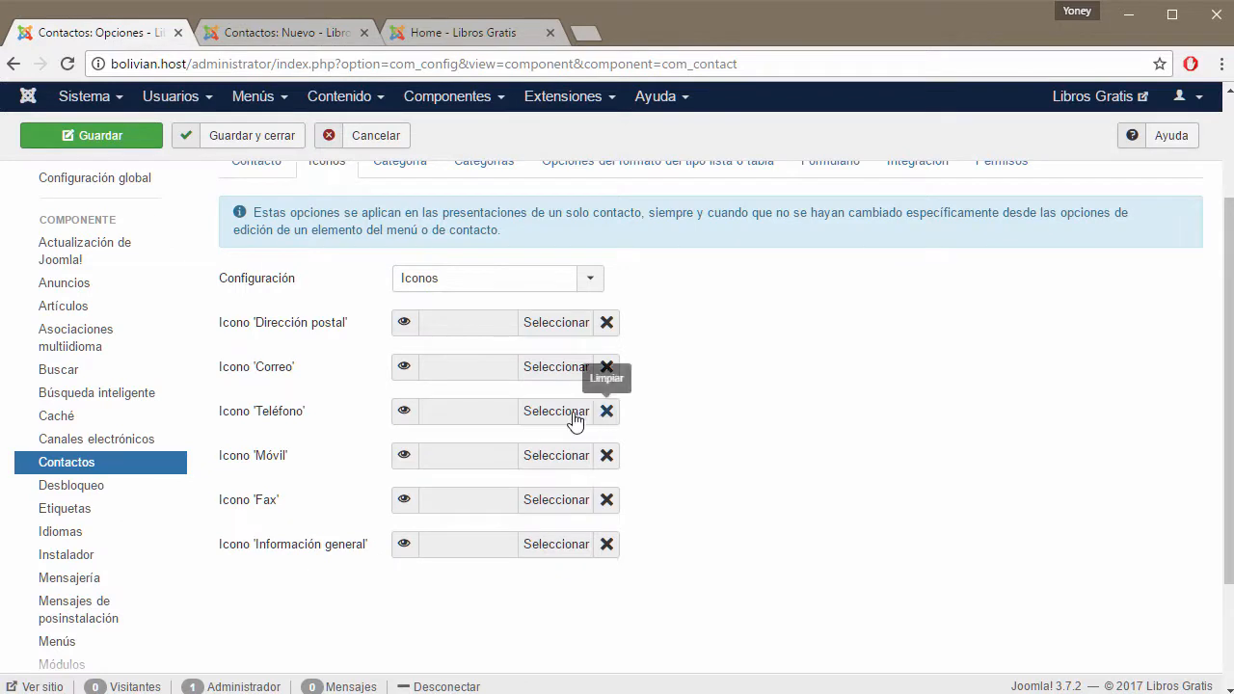
{"action": "left_click", "coordinate": [591, 282]}
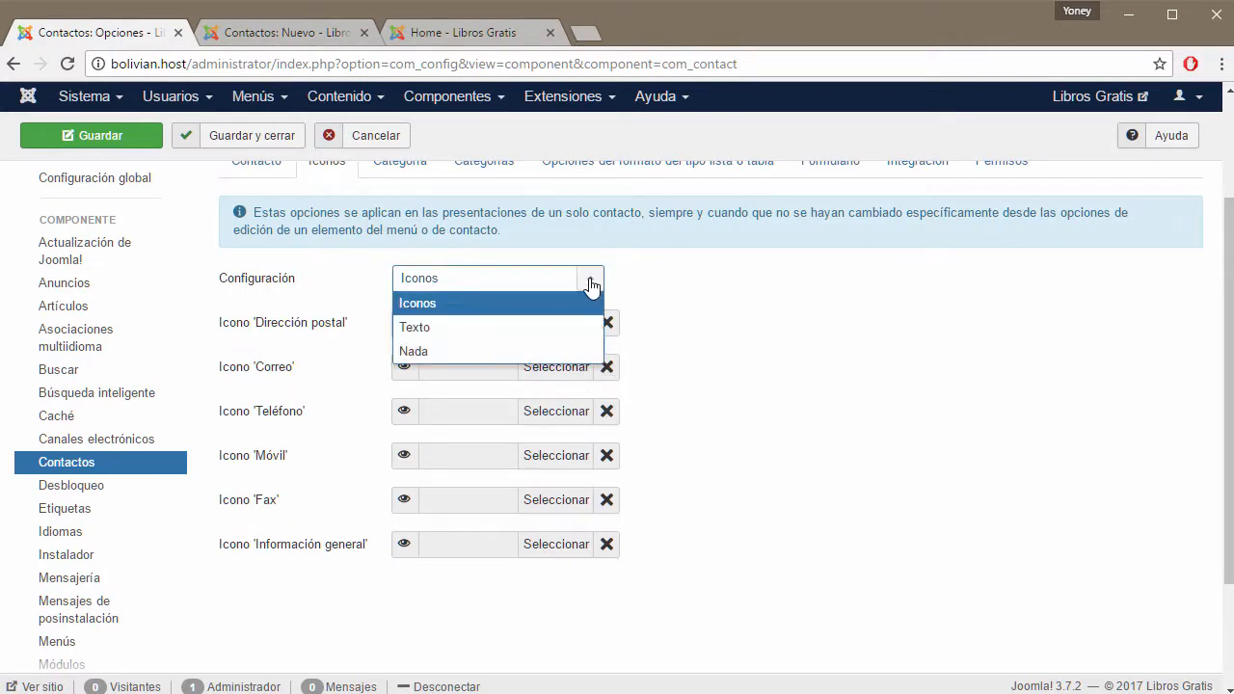
{"action": "left_click", "coordinate": [450, 303]}
{"action": "mouse_move", "coordinate": [262, 337]}
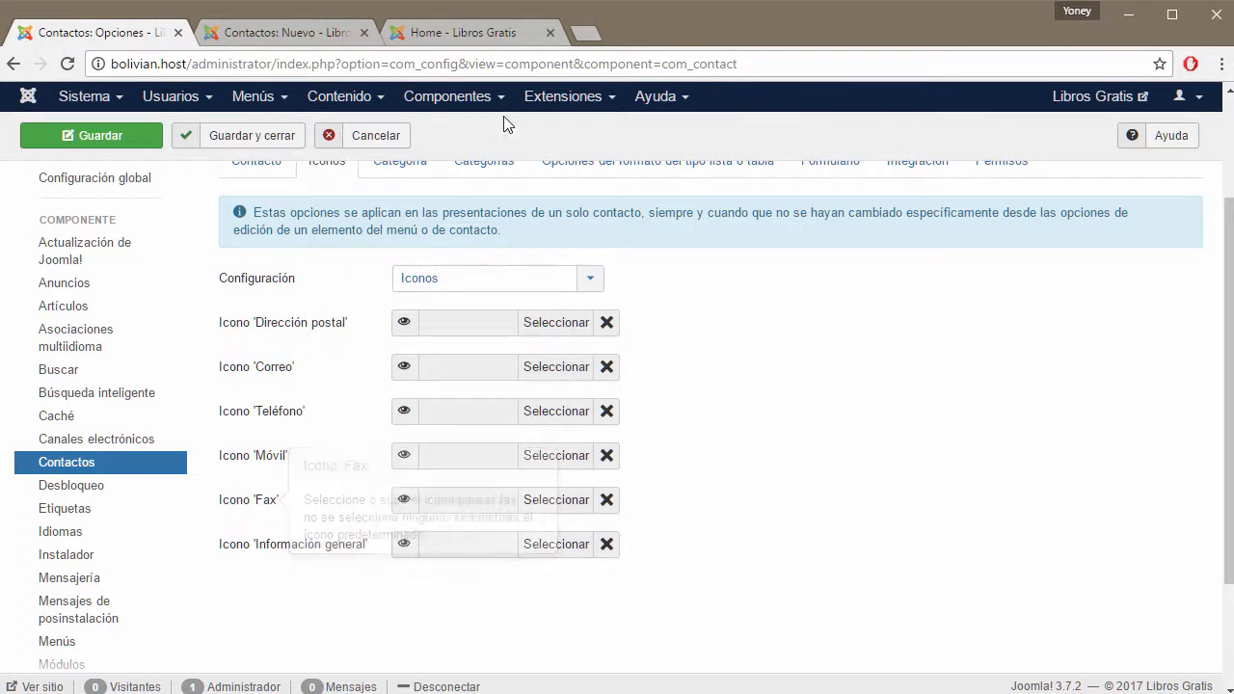
{"action": "mouse_move", "coordinate": [279, 372]}
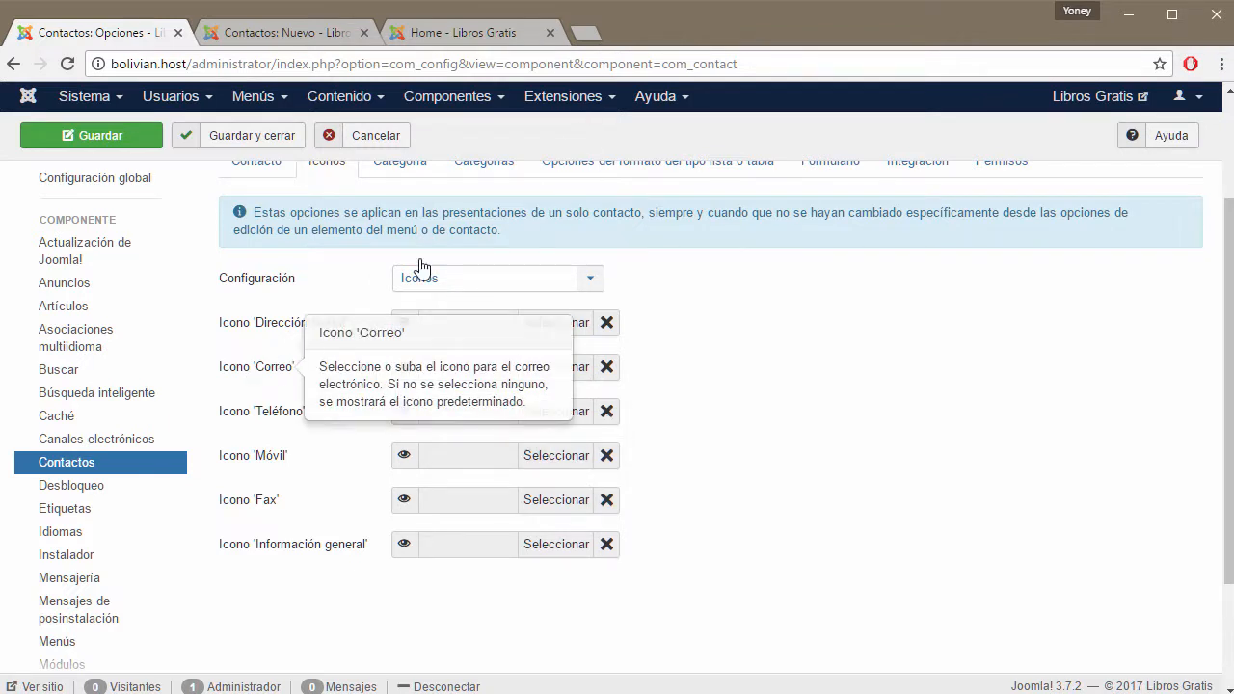
Search Google Images for 'email png' and open an outlined envelope icon at full size.
{"action": "left_click", "coordinate": [600, 33]}
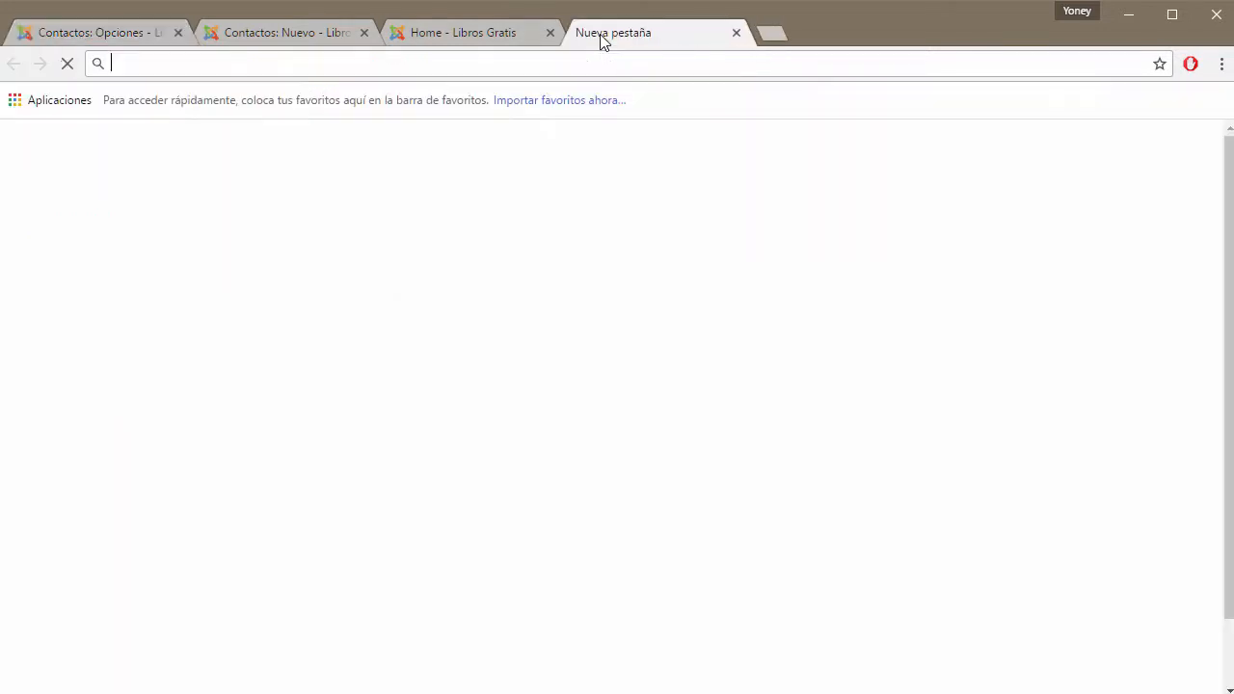
{"action": "type", "text": "email"}
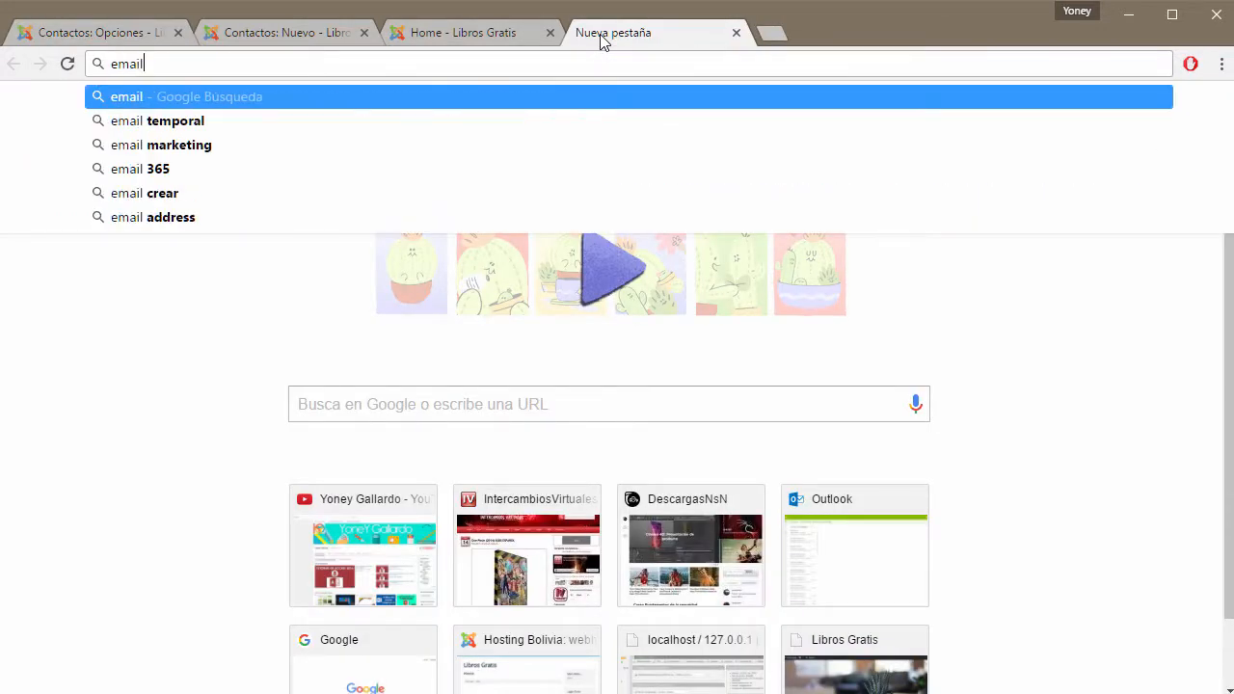
{"action": "type", "text": " png"}
{"action": "key", "text": "Return"}
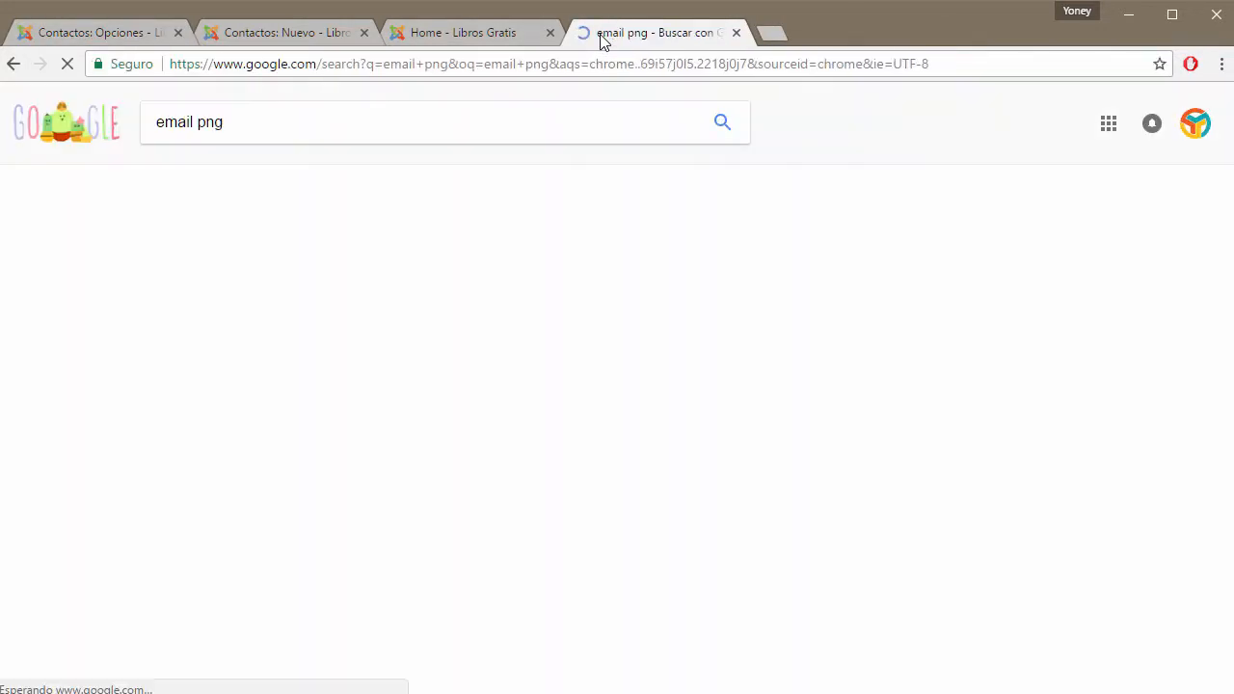
{"action": "left_click", "coordinate": [252, 179]}
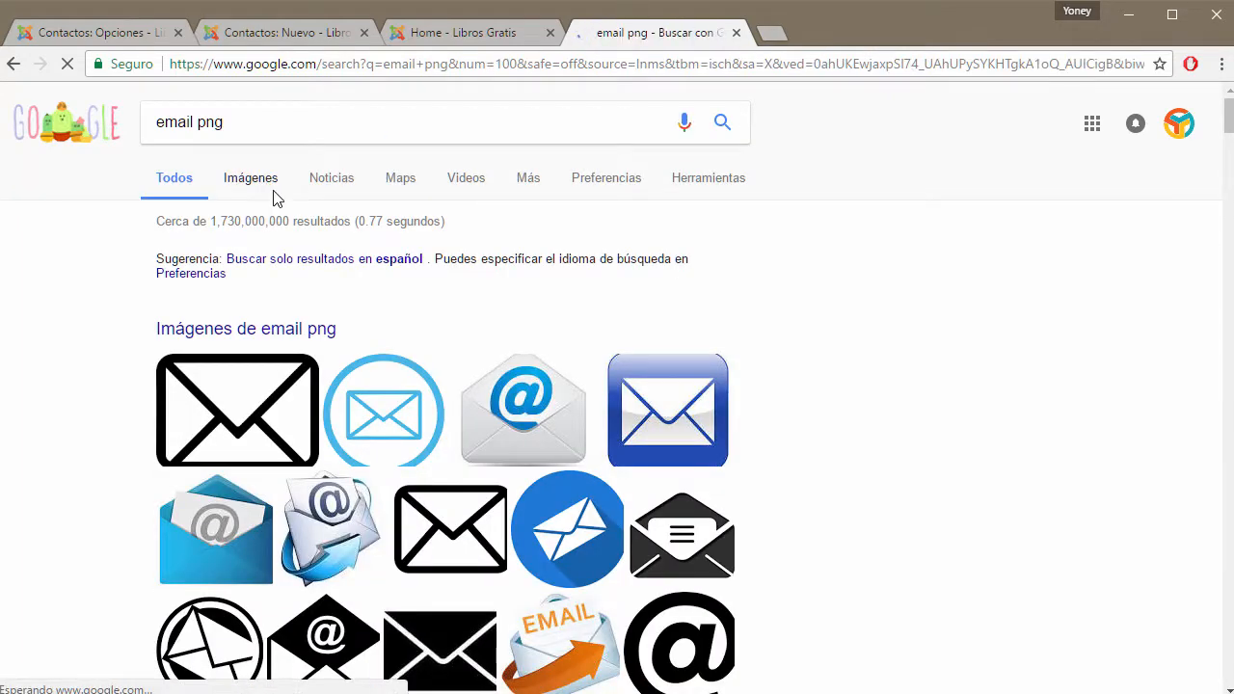
{"action": "scroll", "coordinate": [450, 309], "scroll_direction": "down", "scroll_amount": 2}
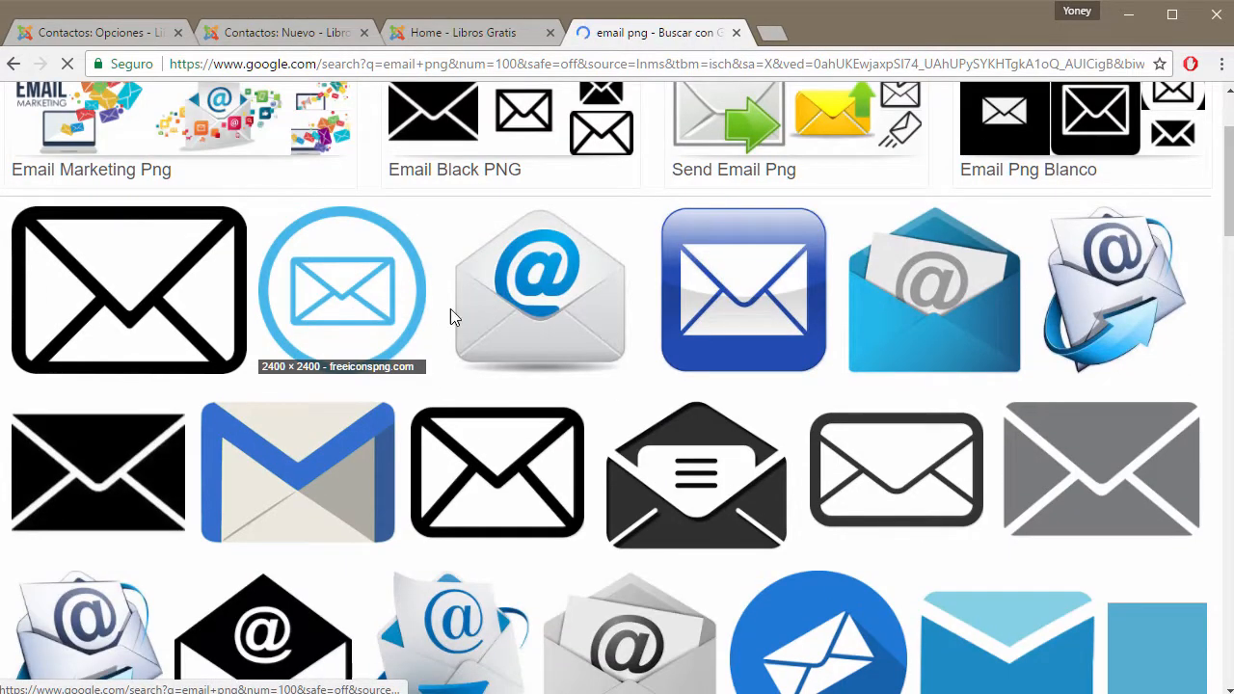
{"action": "scroll", "coordinate": [846, 275], "scroll_direction": "down", "scroll_amount": 2}
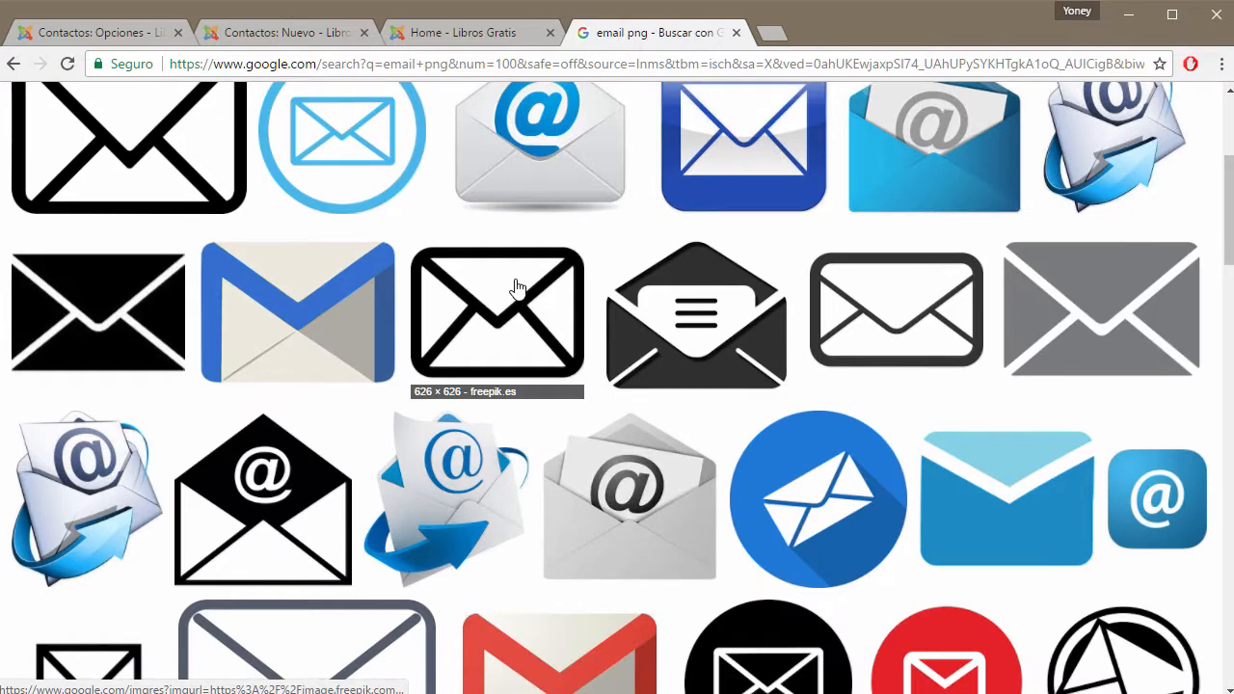
{"action": "left_click", "coordinate": [839, 270]}
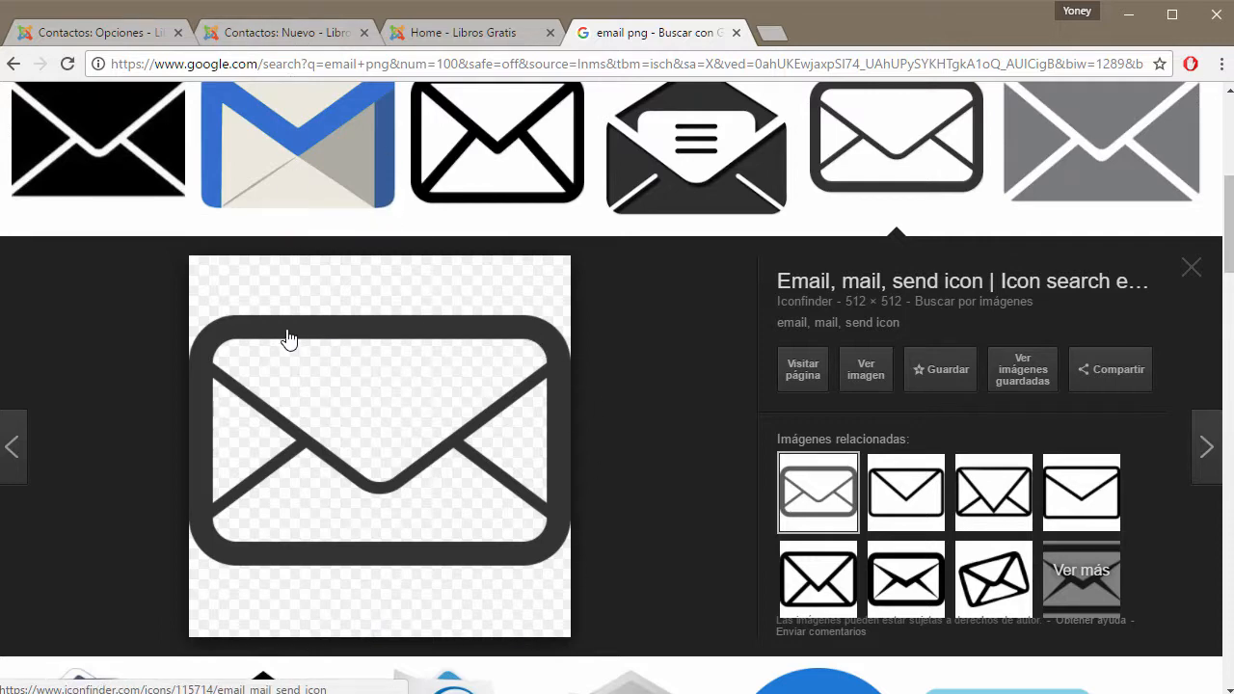
{"action": "left_click", "coordinate": [867, 374]}
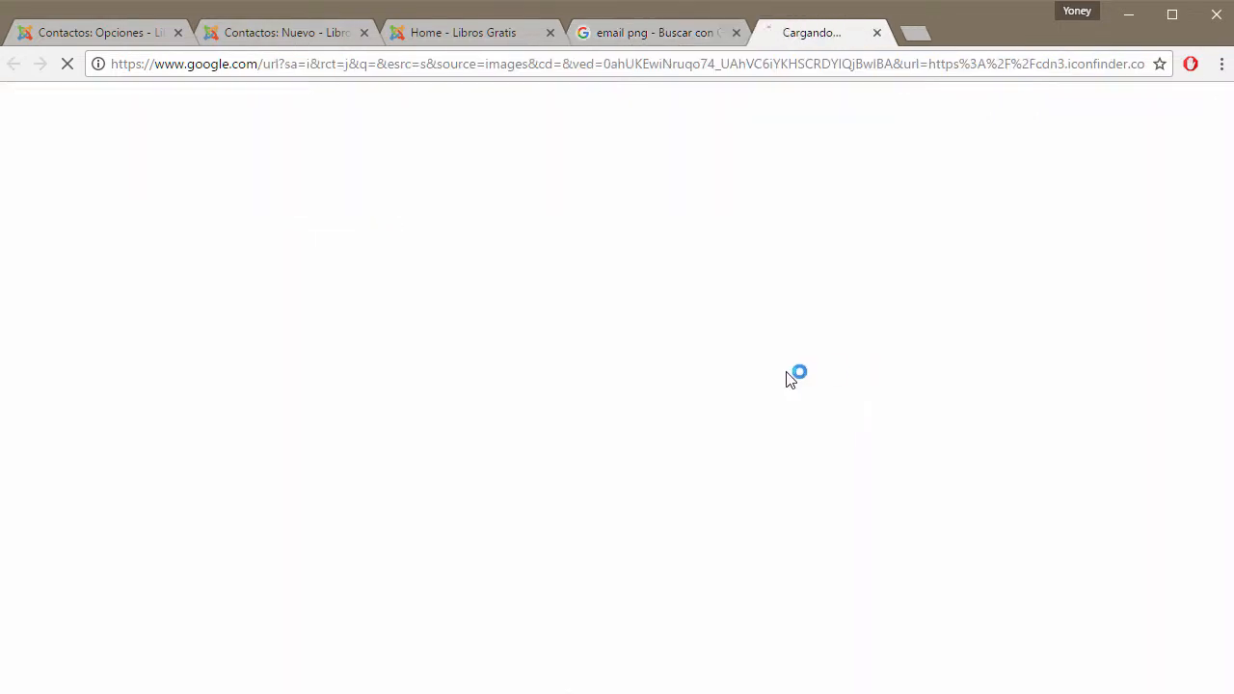
Save the envelope as email.png in the CURSO DE JOOMLA folder and close the search tabs.
{"action": "right_click", "coordinate": [508, 245]}
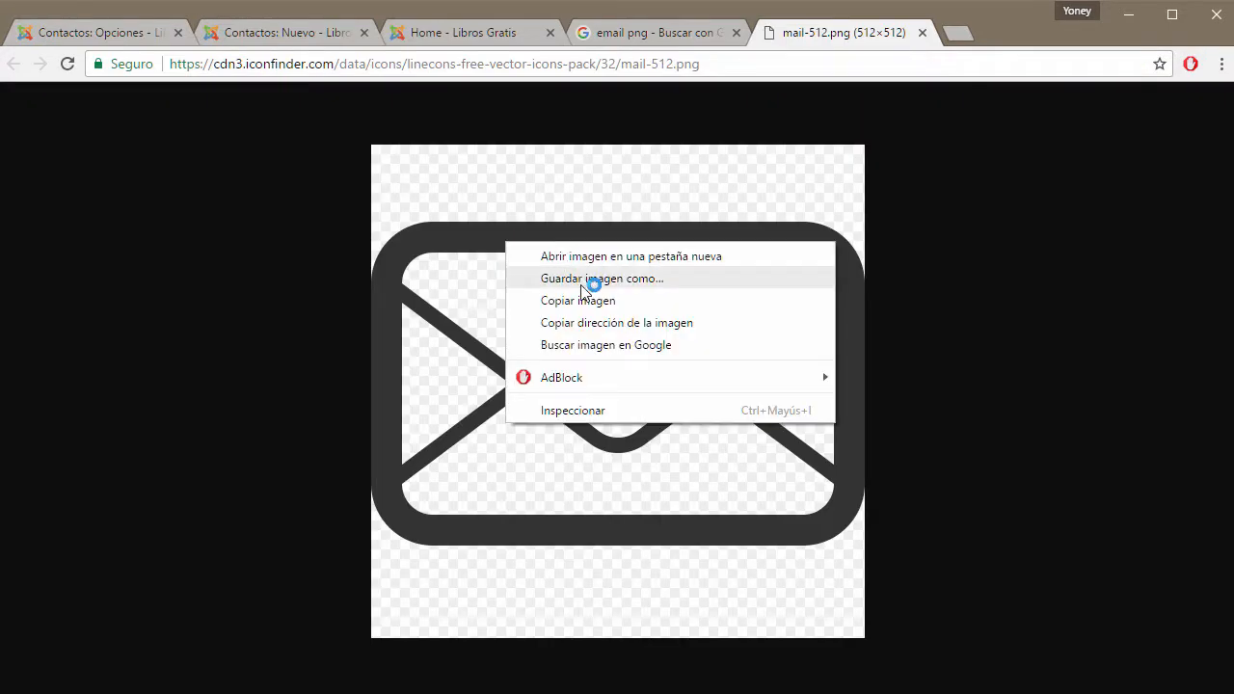
{"action": "left_click", "coordinate": [579, 279]}
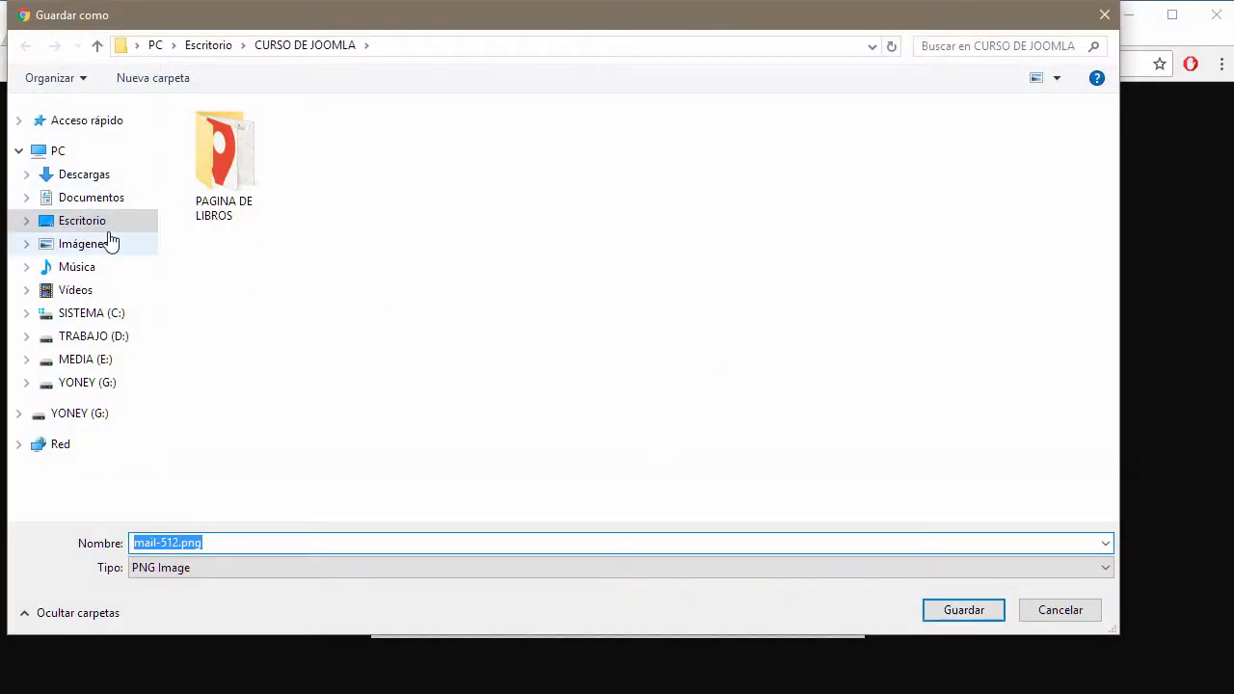
{"action": "left_click", "coordinate": [309, 44]}
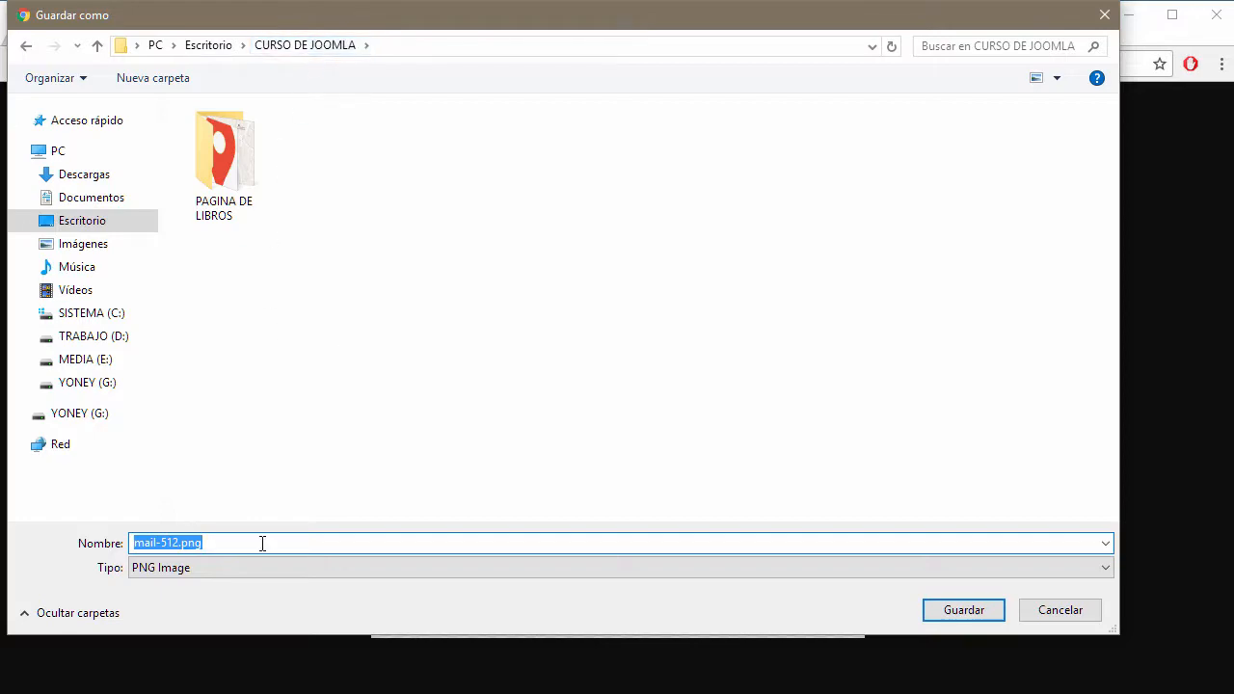
{"action": "type", "text": "email"}
{"action": "key", "text": "Return"}
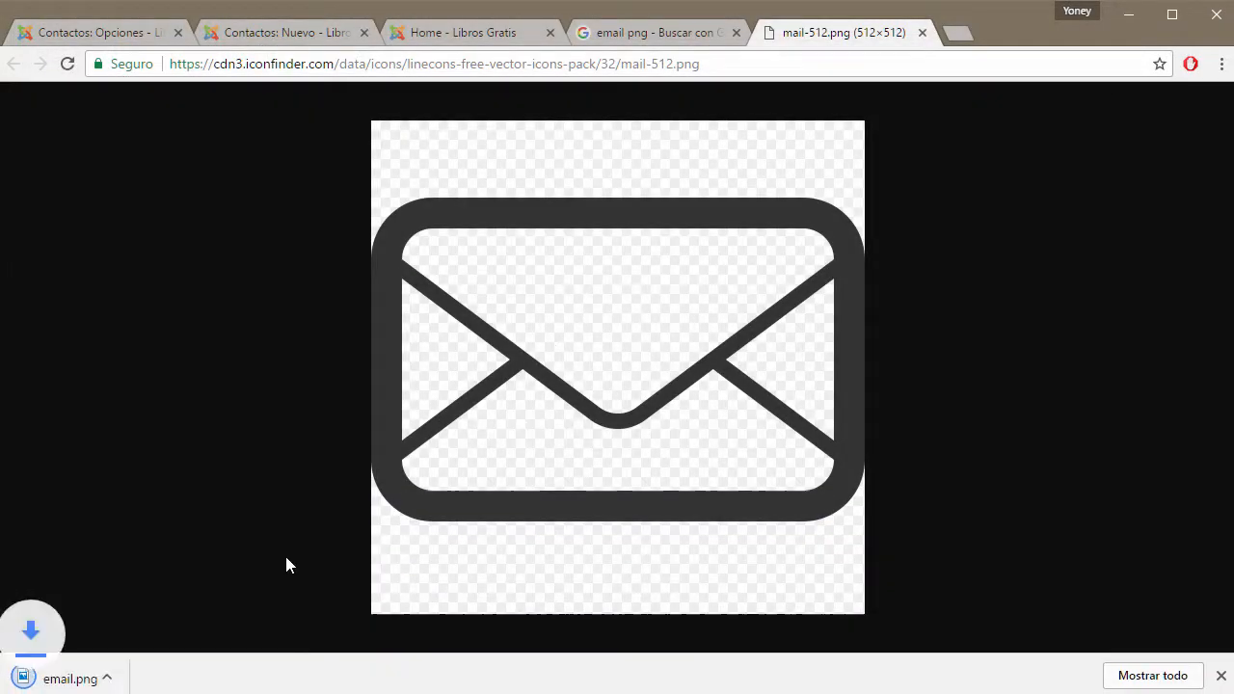
{"action": "left_click", "coordinate": [922, 33]}
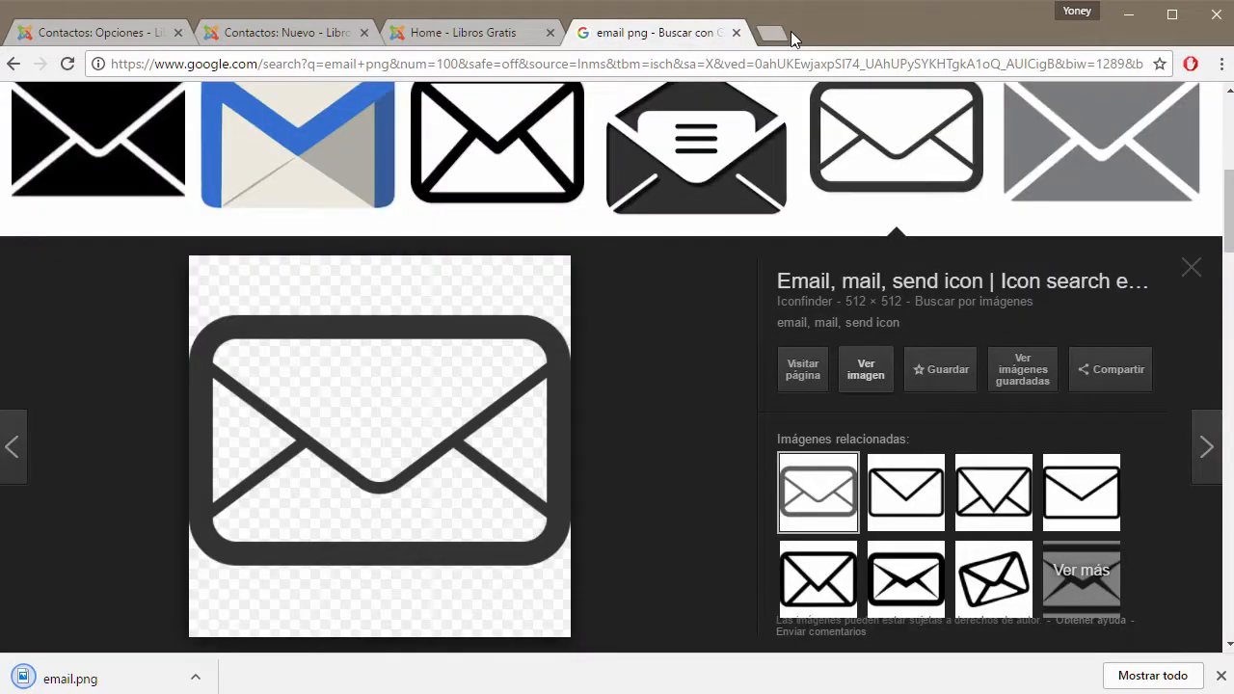
{"action": "left_click", "coordinate": [736, 32]}
{"action": "left_click", "coordinate": [121, 30]}
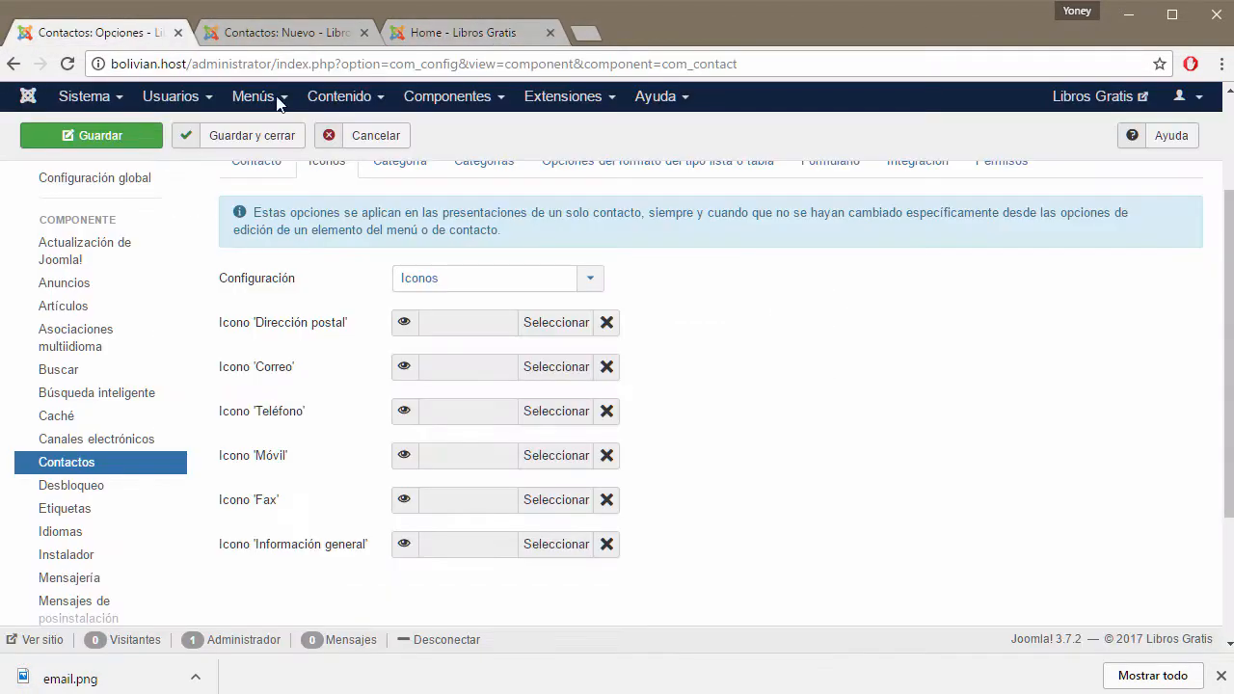
Upload email.png through the Icono 'Correo' image chooser, then close the chooser.
{"action": "left_click", "coordinate": [557, 373]}
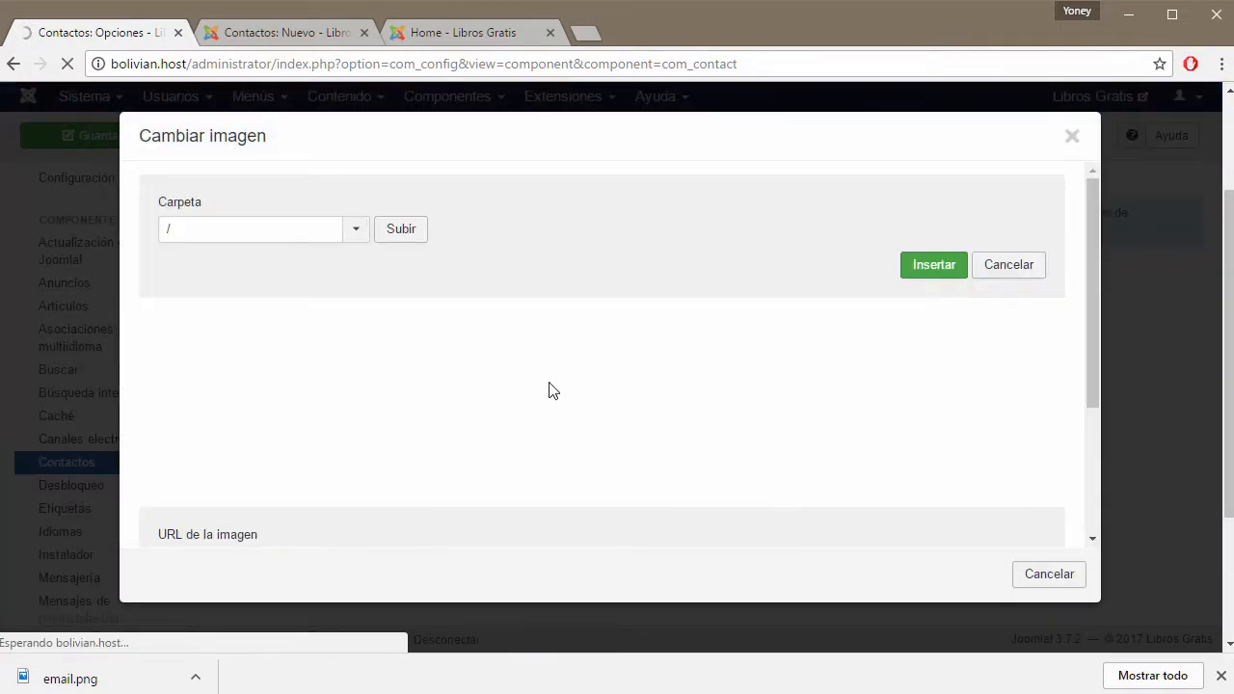
{"action": "scroll", "coordinate": [551, 396], "scroll_direction": "down", "scroll_amount": 2}
{"action": "left_click", "coordinate": [405, 444]}
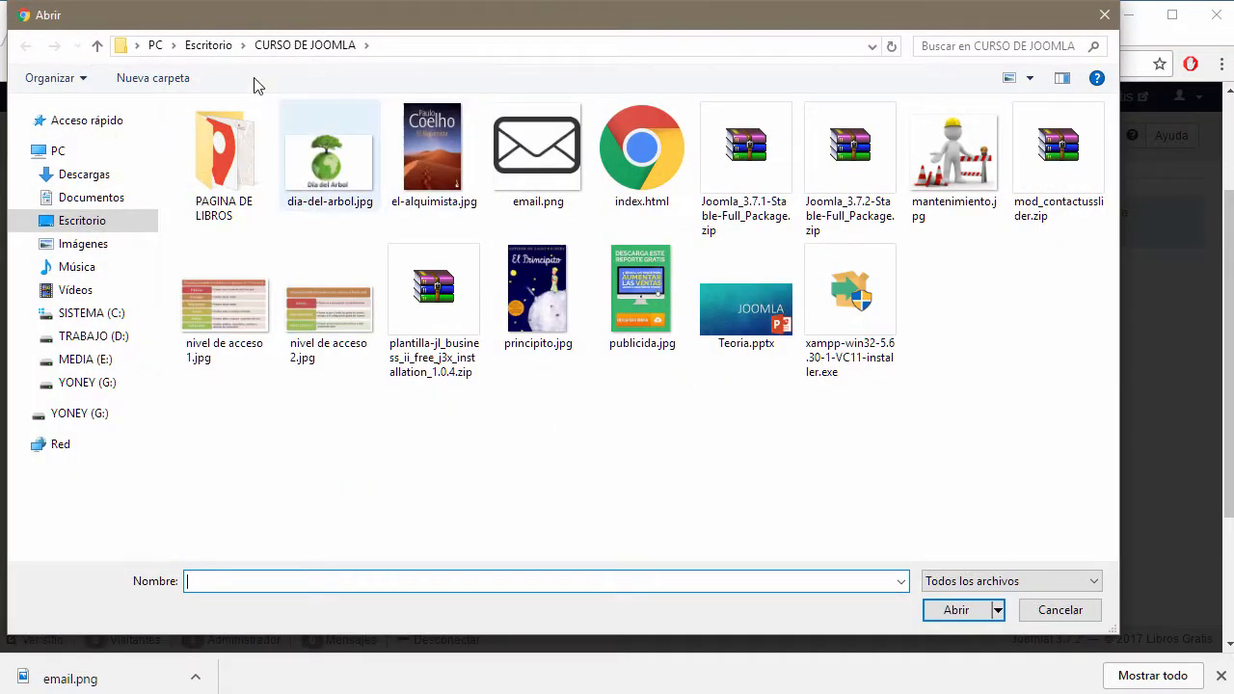
{"action": "mouse_move", "coordinate": [211, 49]}
{"action": "left_mouse_down"}
{"action": "mouse_move", "coordinate": [306, 49]}
{"action": "mouse_move", "coordinate": [212, 45]}
{"action": "left_mouse_up"}
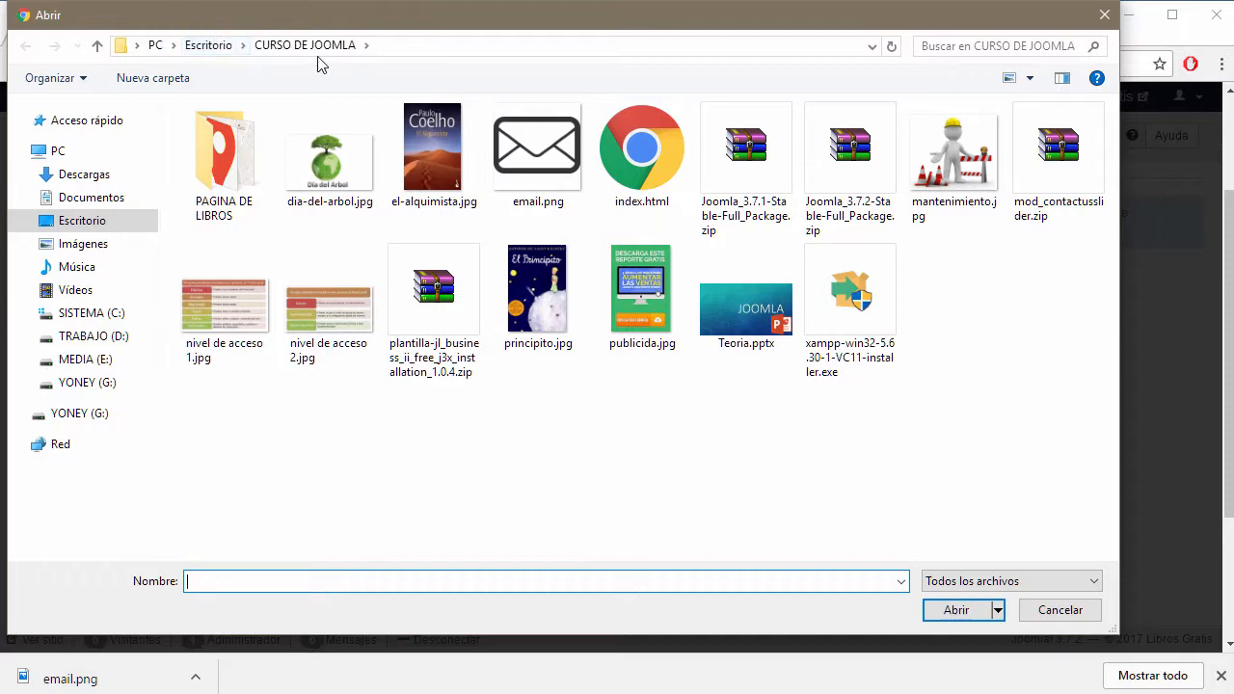
{"action": "left_click", "coordinate": [535, 171]}
{"action": "double_click", "coordinate": [535, 171]}
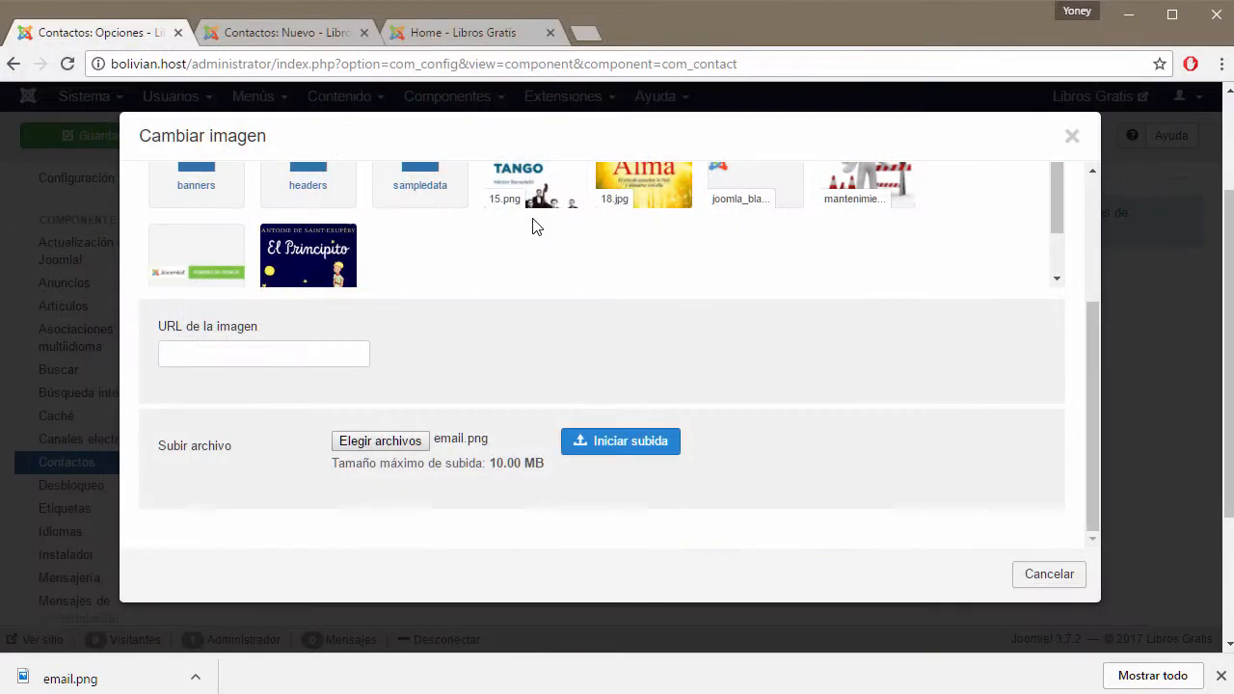
{"action": "left_click", "coordinate": [623, 451]}
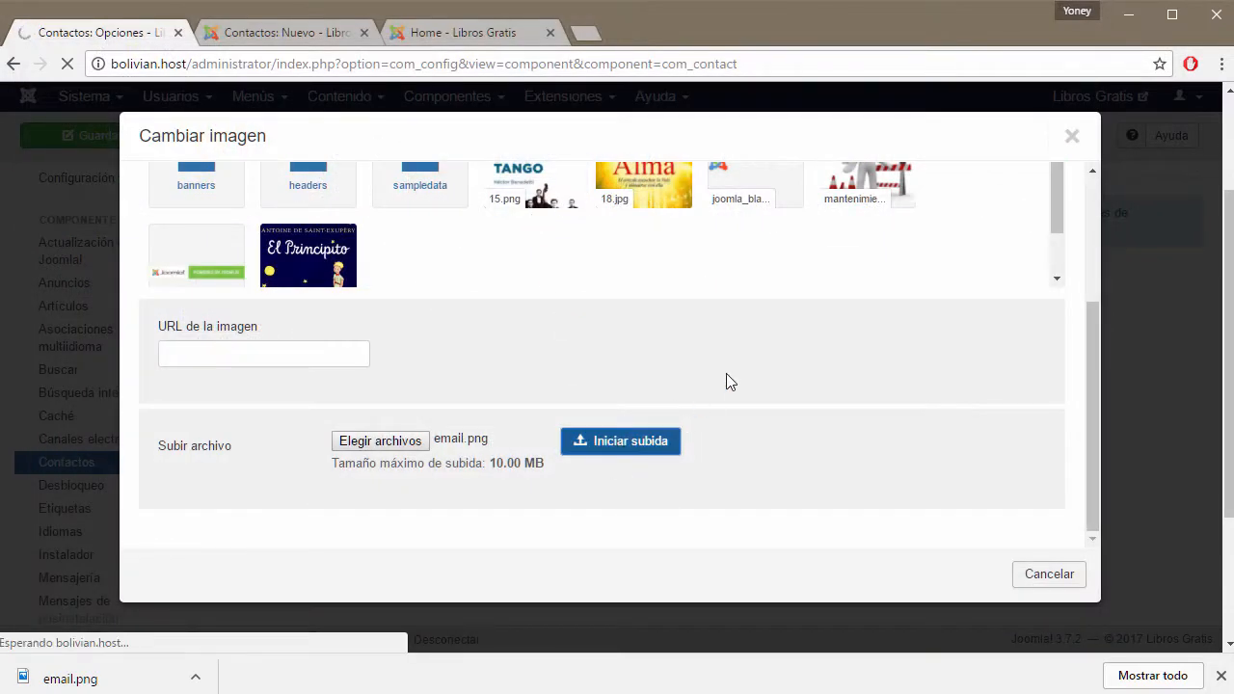
{"action": "left_click", "coordinate": [1221, 676]}
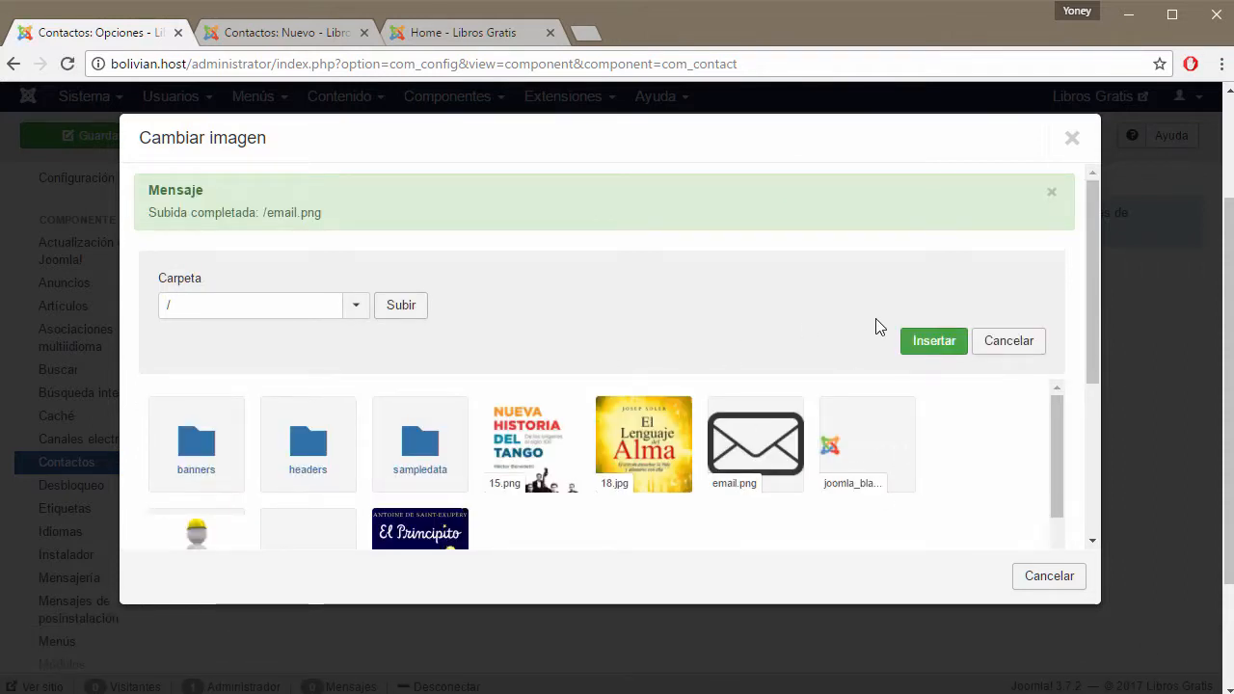
{"action": "left_click", "coordinate": [934, 344]}
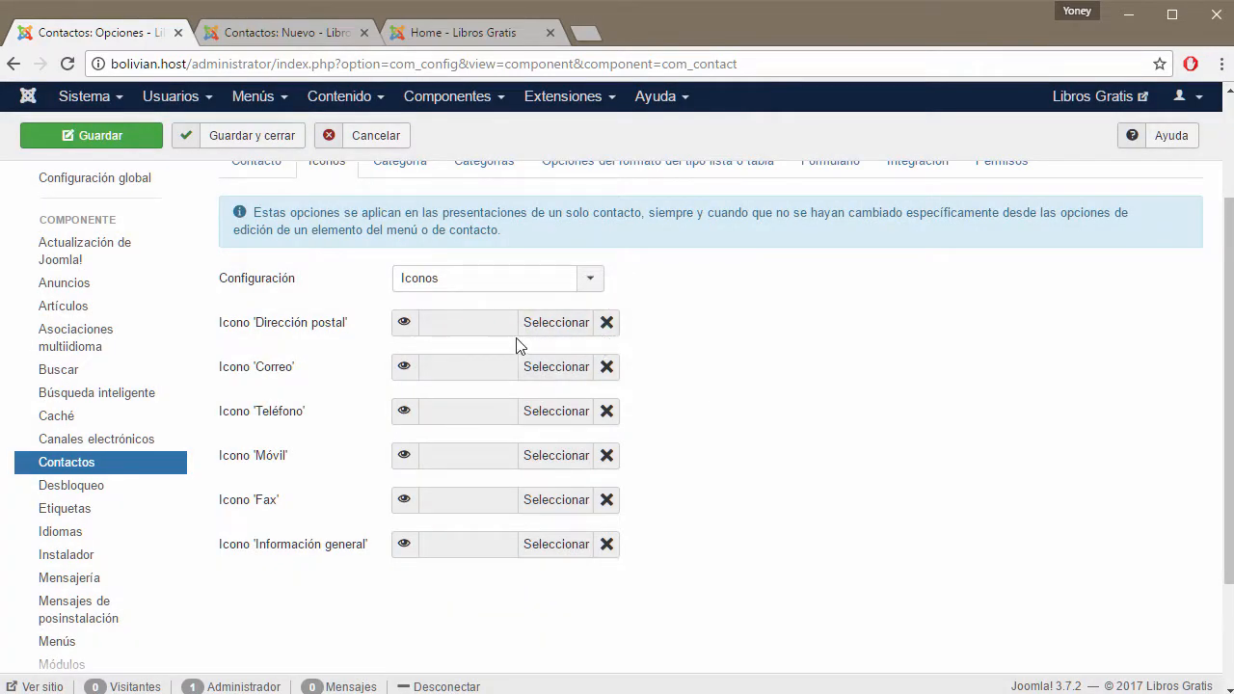
Insert the uploaded email.png as the Icono 'Correo' image.
{"action": "left_click", "coordinate": [570, 373]}
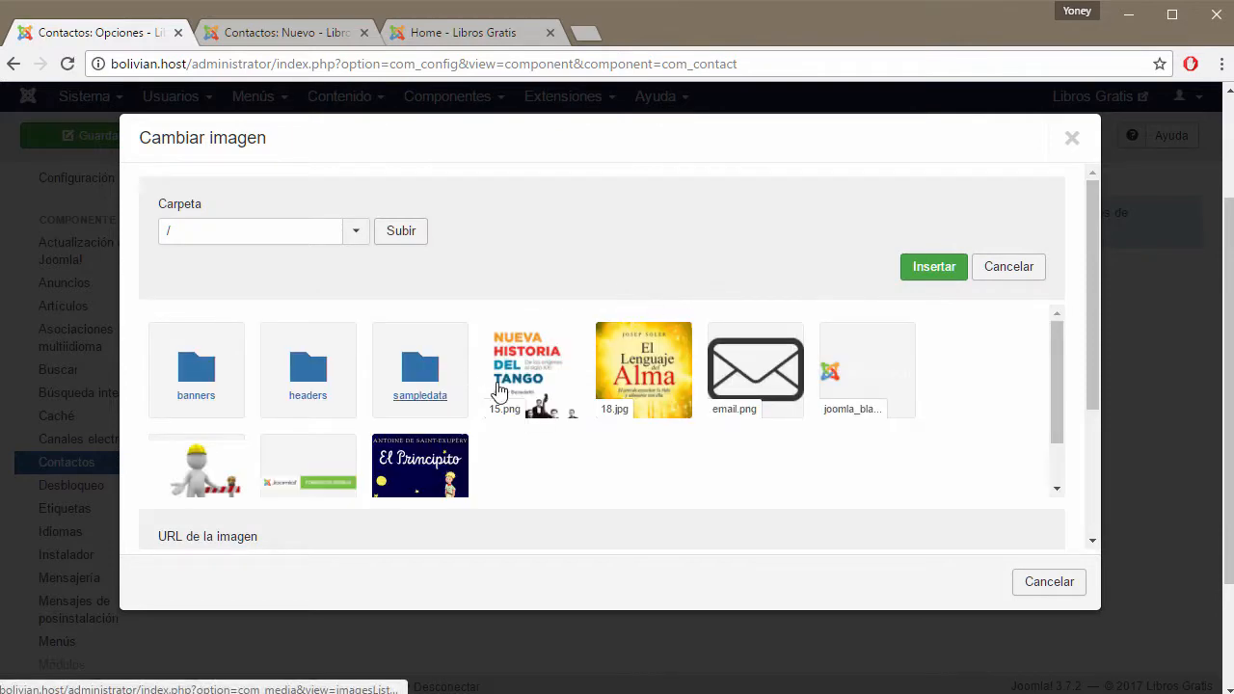
{"action": "left_click", "coordinate": [724, 373]}
{"action": "left_click", "coordinate": [931, 269]}
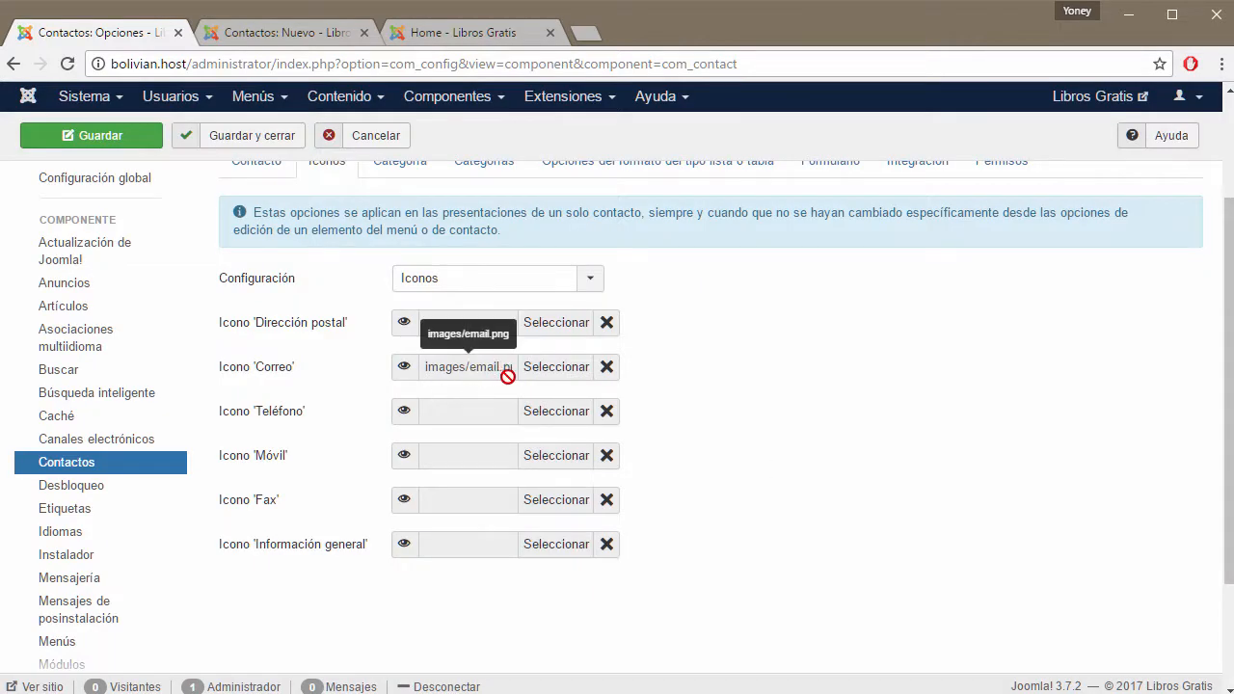
Check the site front page, then return to the options and show the Categoría tab.
{"action": "left_click", "coordinate": [454, 30]}
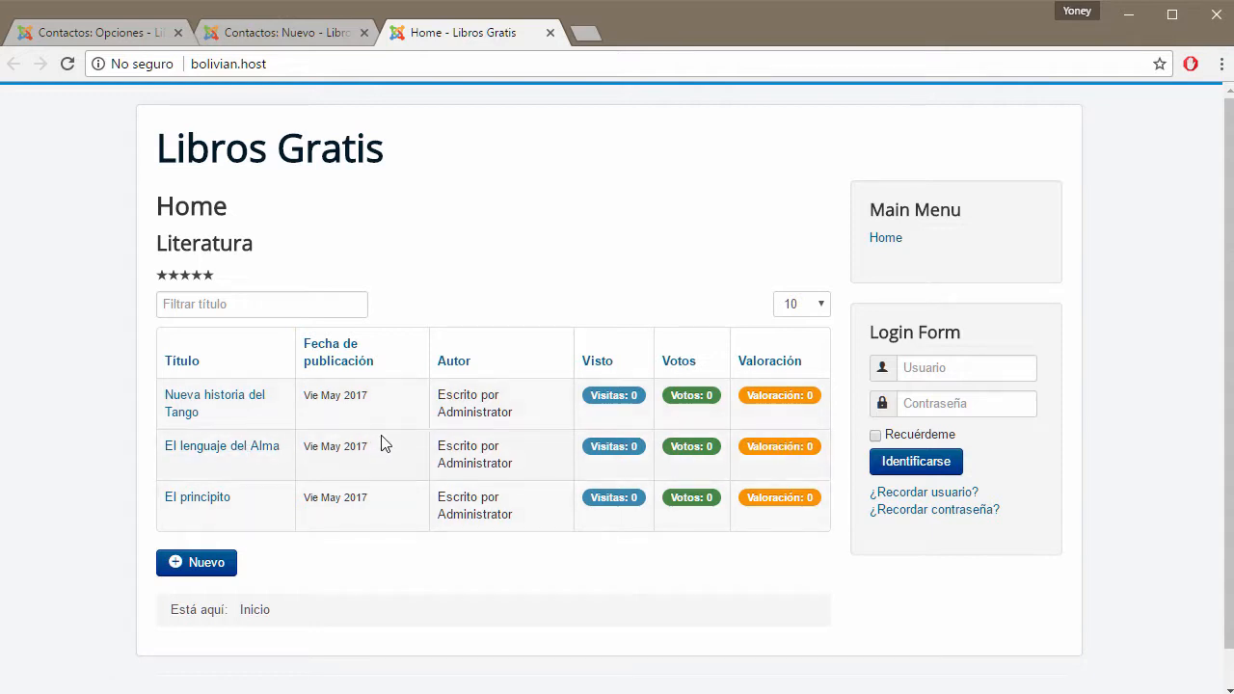
{"action": "left_click", "coordinate": [109, 29]}
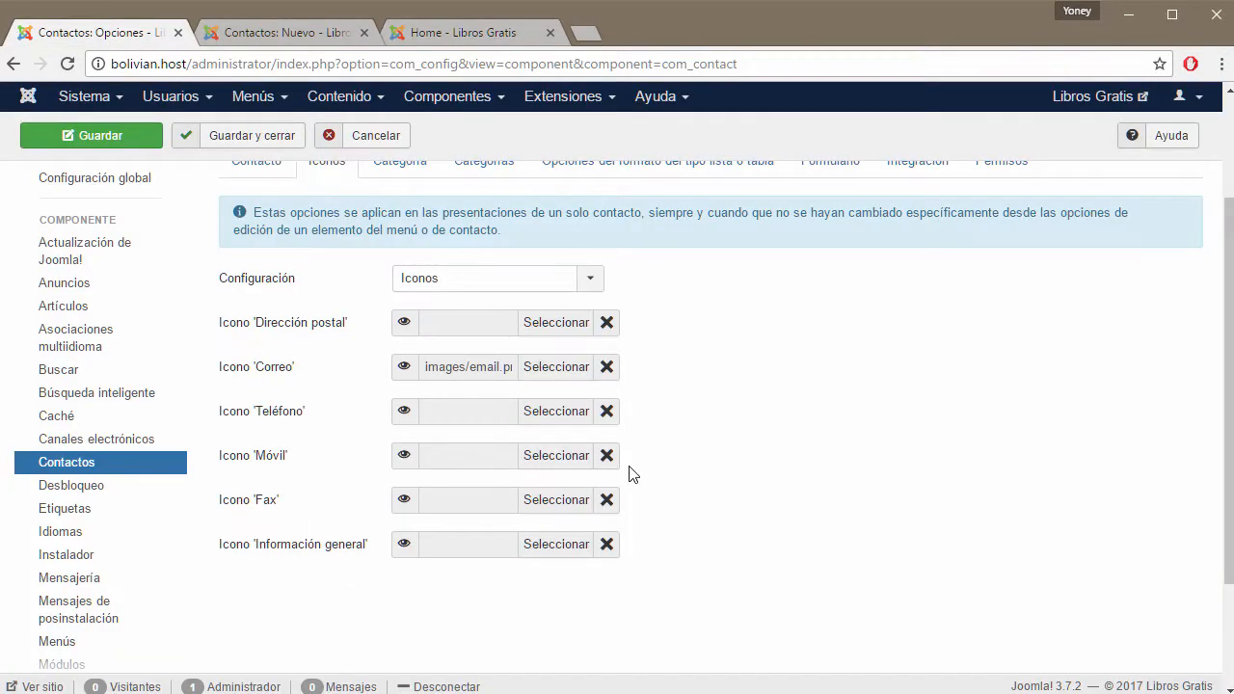
{"action": "mouse_move", "coordinate": [299, 374]}
{"action": "scroll", "coordinate": [771, 520], "scroll_direction": "up", "scroll_amount": 2}
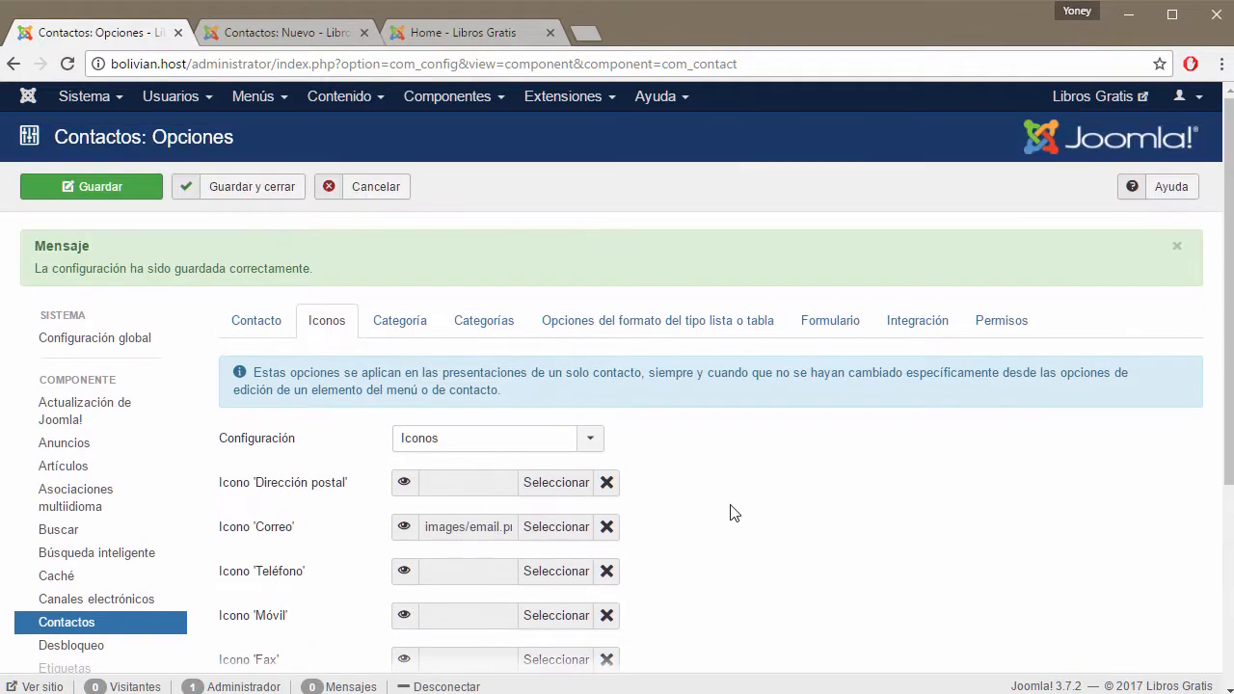
{"action": "left_click", "coordinate": [405, 320]}
Cancel the unsaved new contact.
{"action": "scroll", "coordinate": [642, 309], "scroll_direction": "down", "scroll_amount": 2}
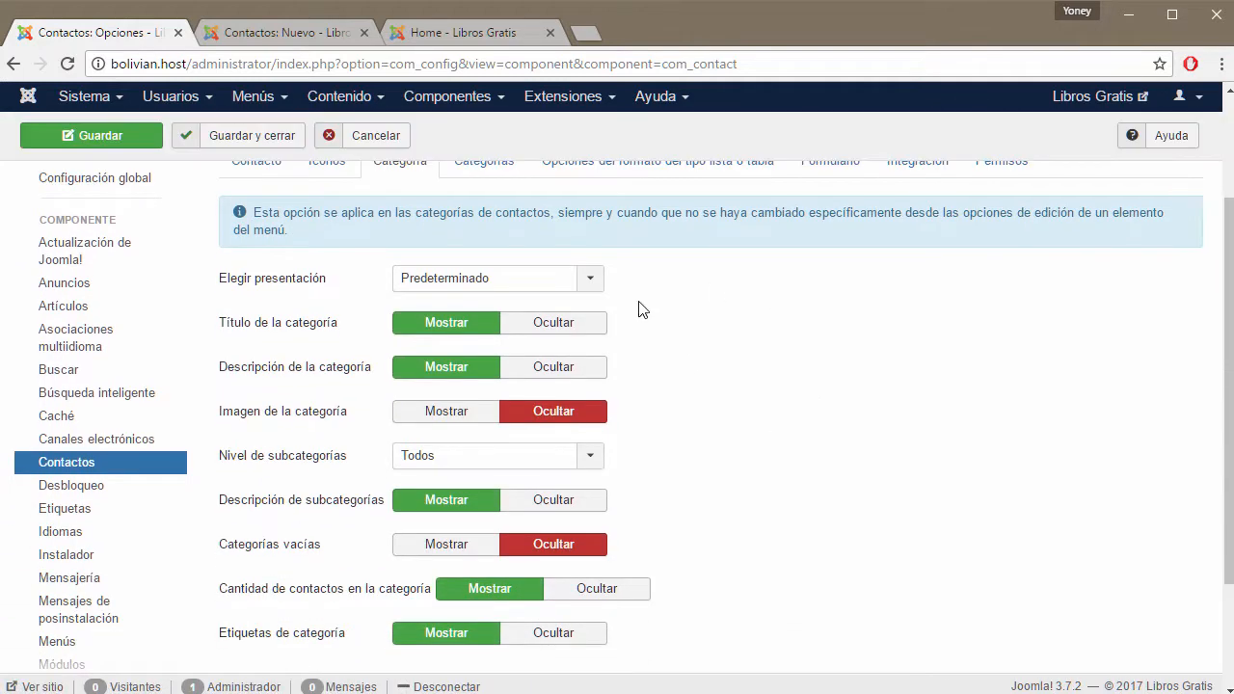
{"action": "left_click", "coordinate": [314, 35]}
{"action": "scroll", "coordinate": [595, 276], "scroll_direction": "up", "scroll_amount": 10}
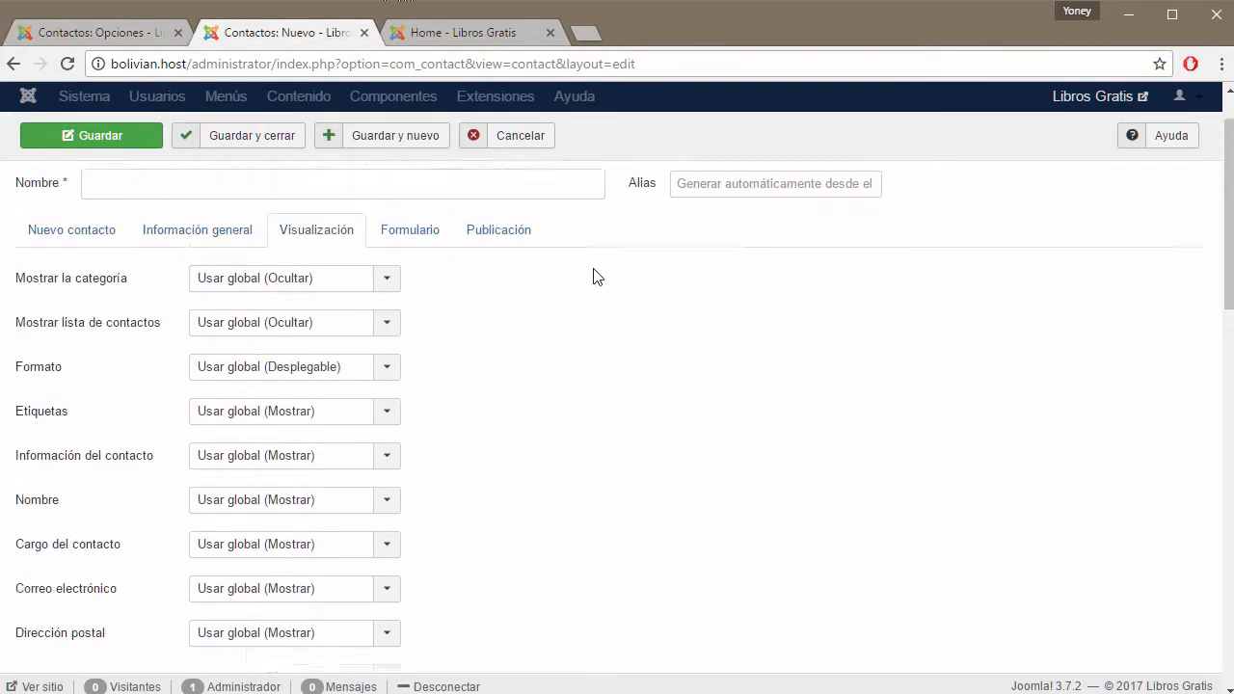
{"action": "left_click", "coordinate": [510, 193]}
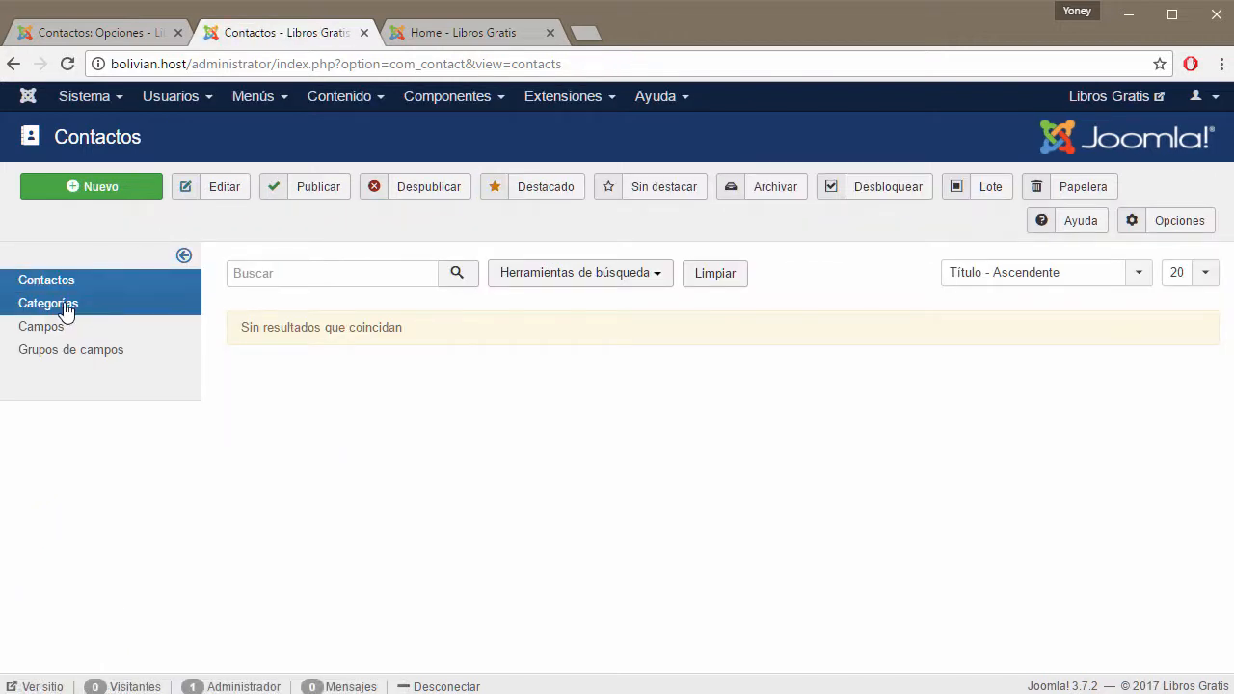
Open the contact categories list, briefly opening and dismissing the Componentes menu.
{"action": "left_click", "coordinate": [56, 305]}
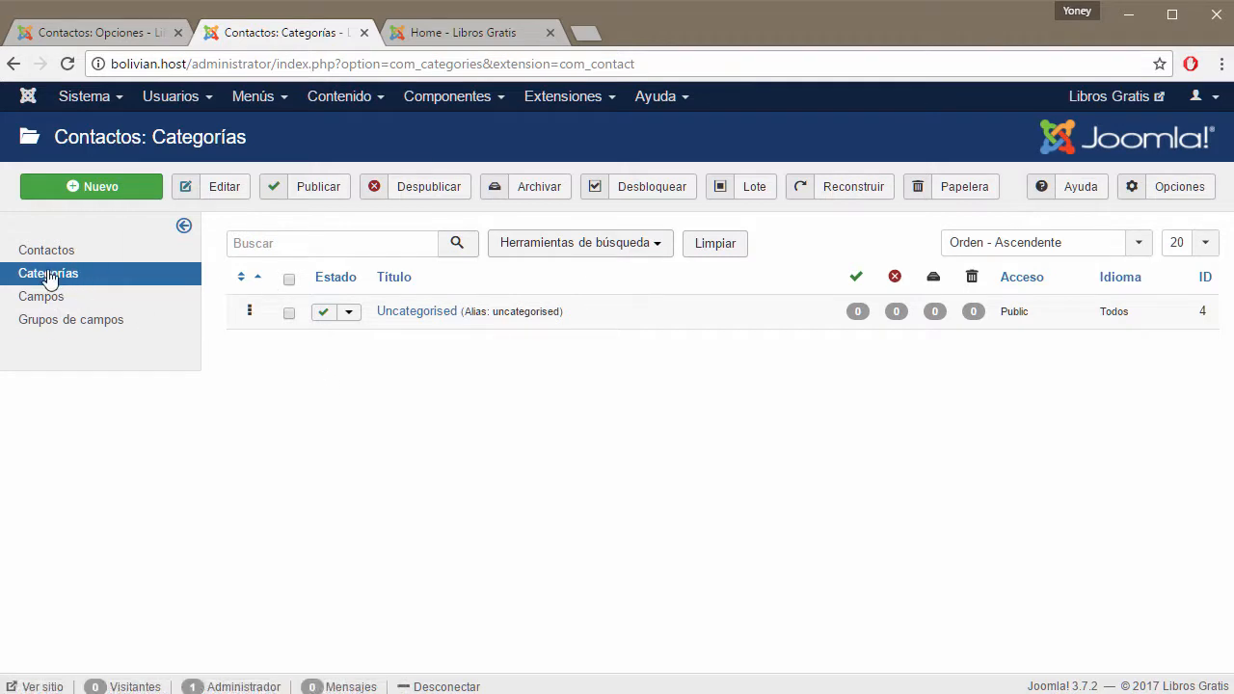
{"action": "left_click", "coordinate": [496, 98]}
{"action": "mouse_move", "coordinate": [459, 277]}
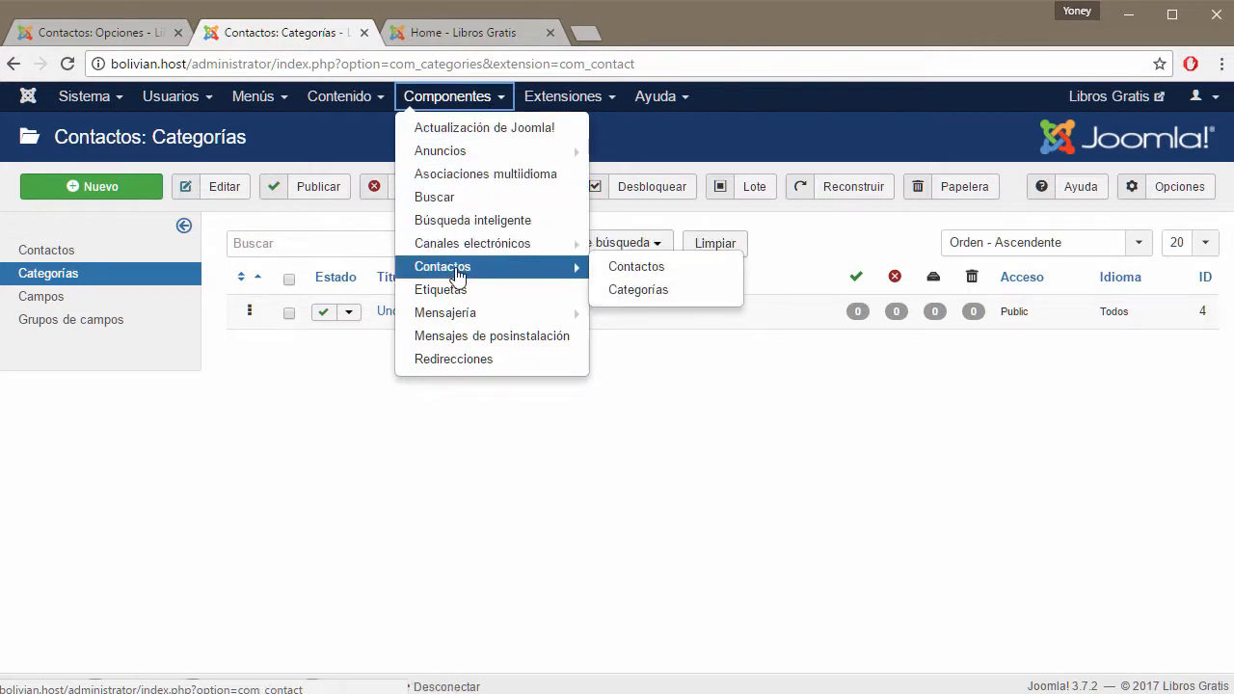
{"action": "left_click", "coordinate": [688, 465]}
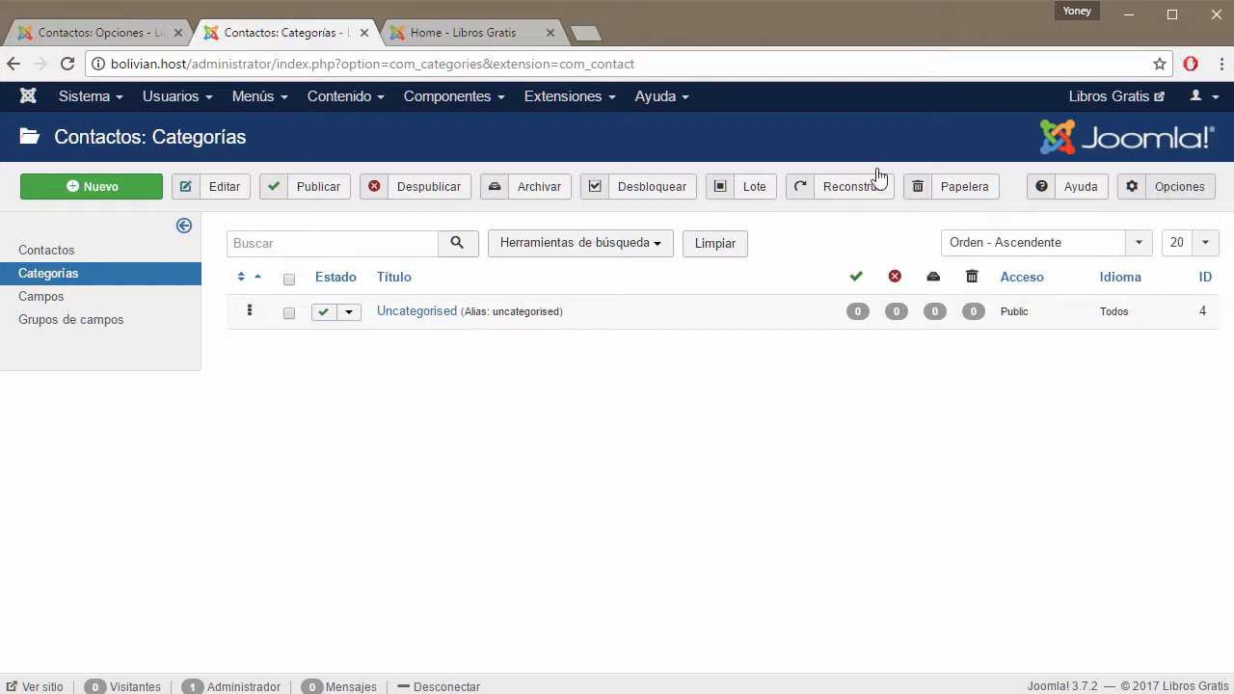
{"action": "left_click", "coordinate": [107, 32]}
{"action": "scroll", "coordinate": [774, 439], "scroll_direction": "up", "scroll_amount": 2}
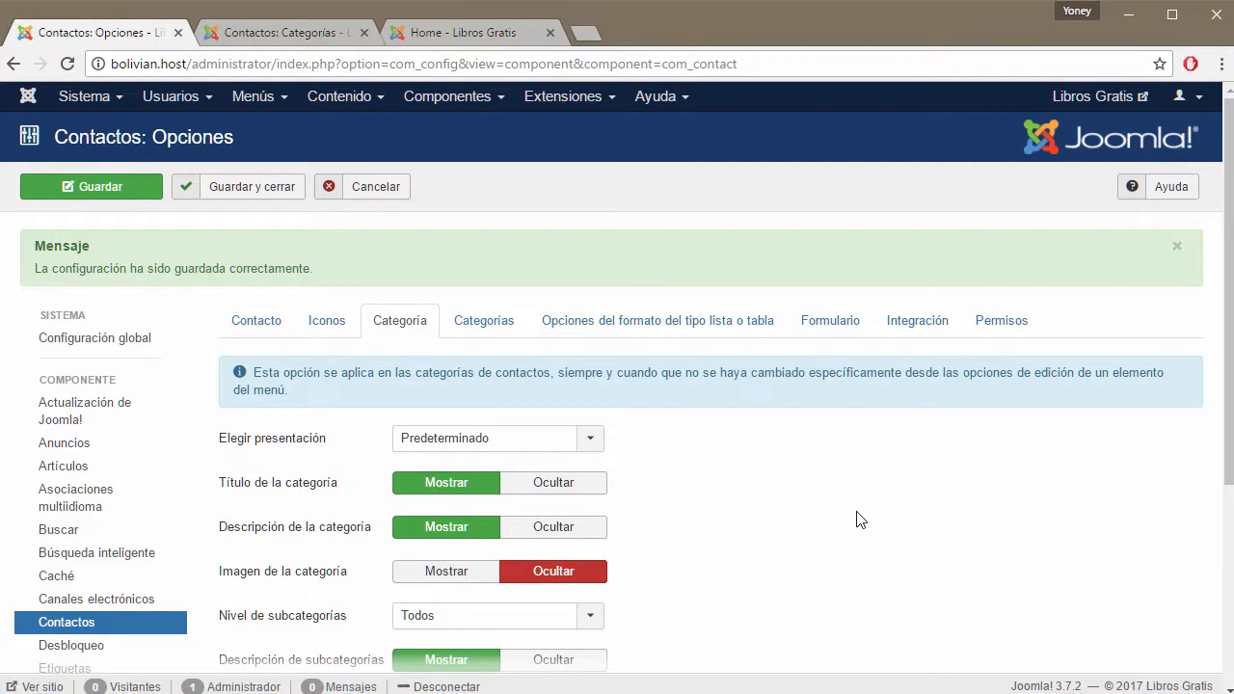
{"action": "scroll", "coordinate": [849, 537], "scroll_direction": "down", "scroll_amount": 2}
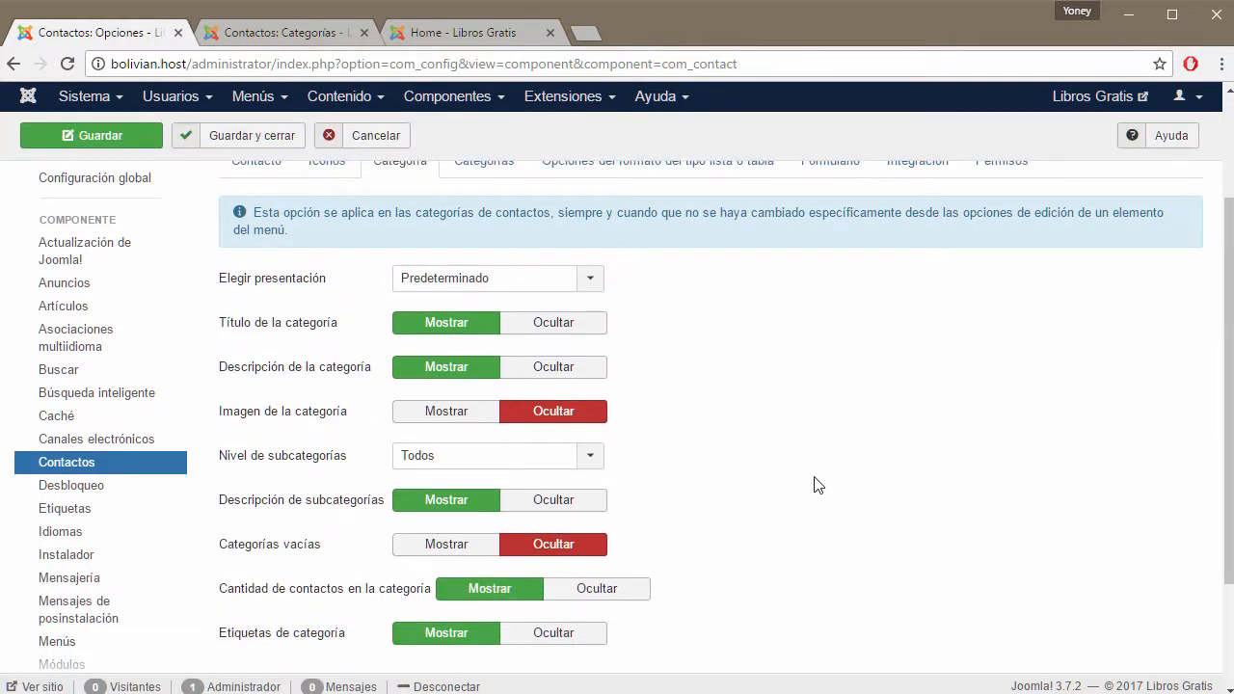
{"action": "left_click", "coordinate": [590, 282]}
{"action": "left_click", "coordinate": [585, 285]}
{"action": "mouse_move", "coordinate": [287, 337]}
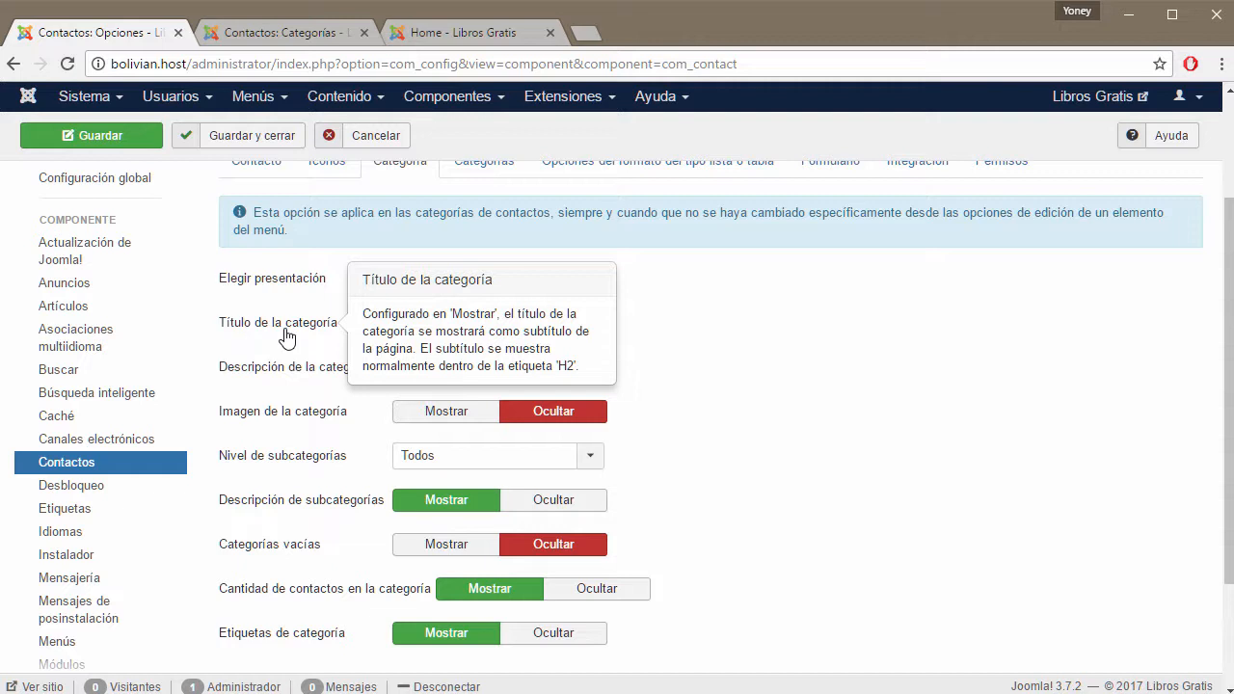
{"action": "left_click", "coordinate": [453, 33]}
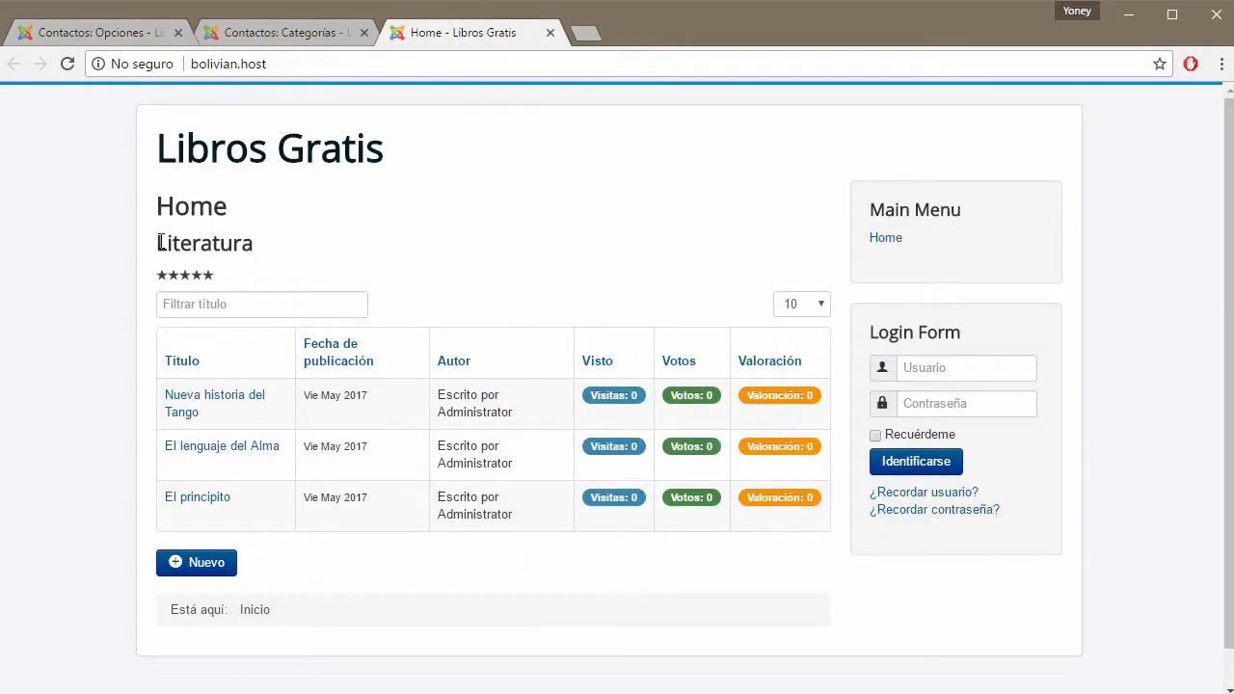
{"action": "mouse_move", "coordinate": [159, 242]}
{"action": "left_mouse_down"}
{"action": "mouse_move", "coordinate": [261, 245]}
{"action": "mouse_move", "coordinate": [276, 259]}
{"action": "mouse_move", "coordinate": [161, 241]}
{"action": "left_mouse_up"}
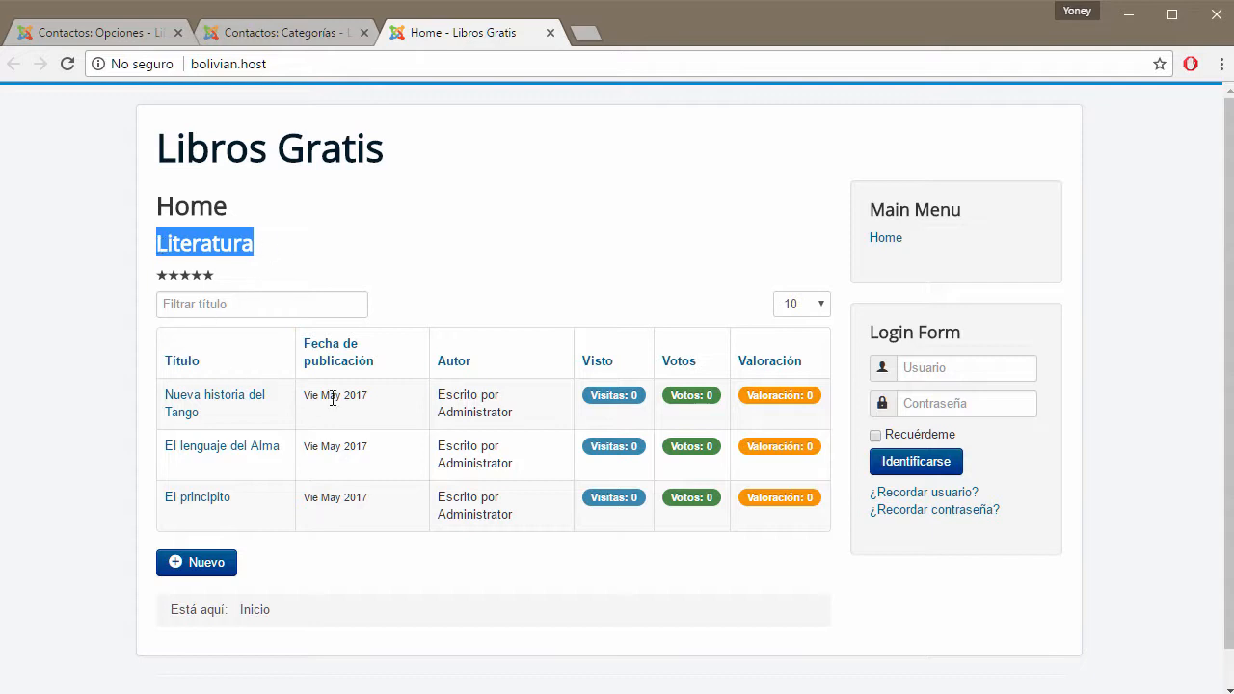
{"action": "left_click", "coordinate": [141, 34]}
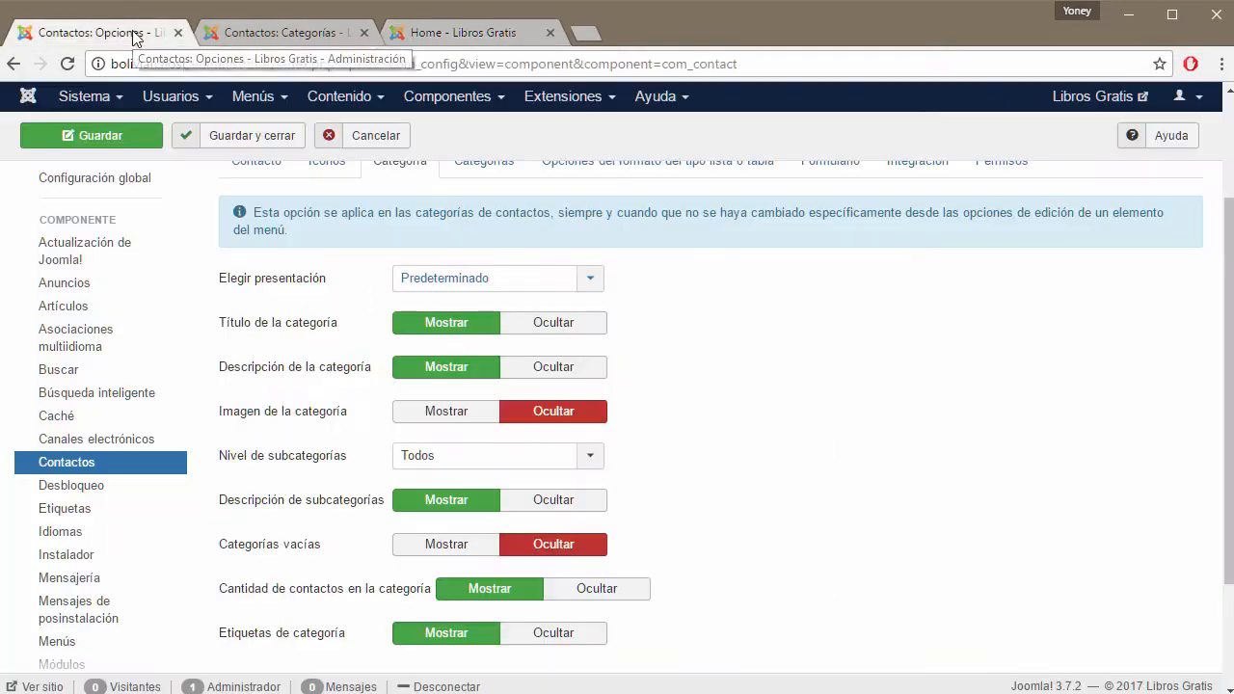
{"action": "mouse_move", "coordinate": [295, 340]}
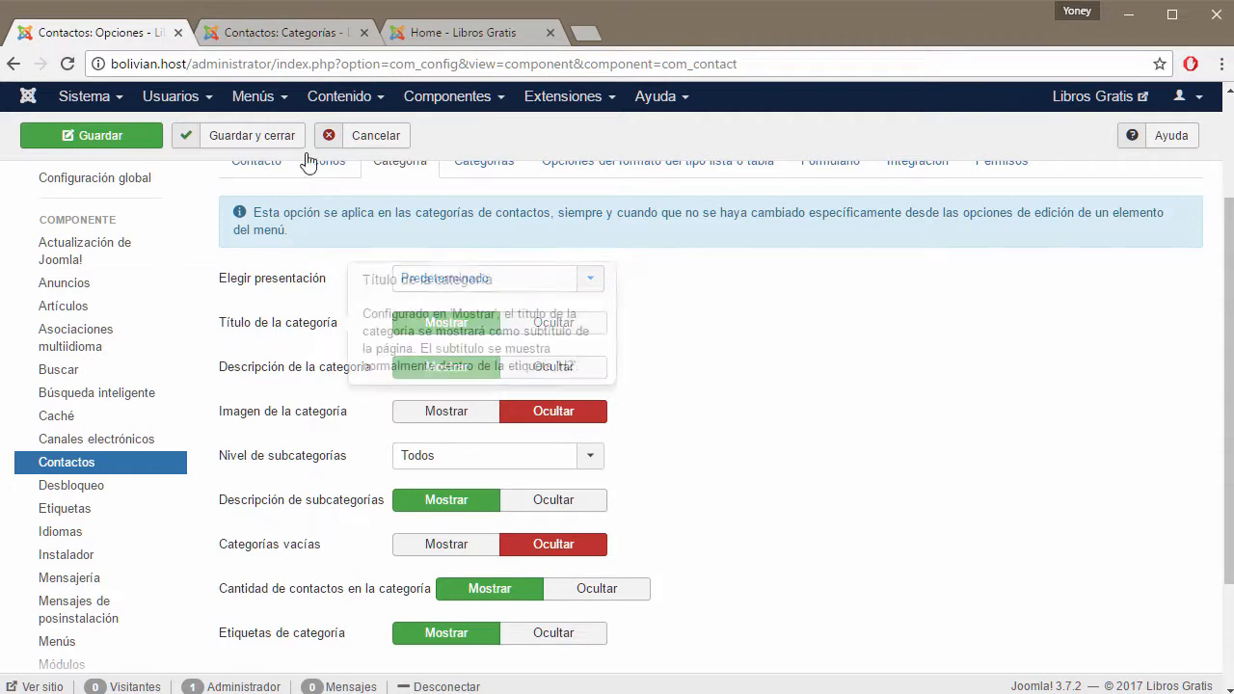
{"action": "left_click", "coordinate": [299, 41]}
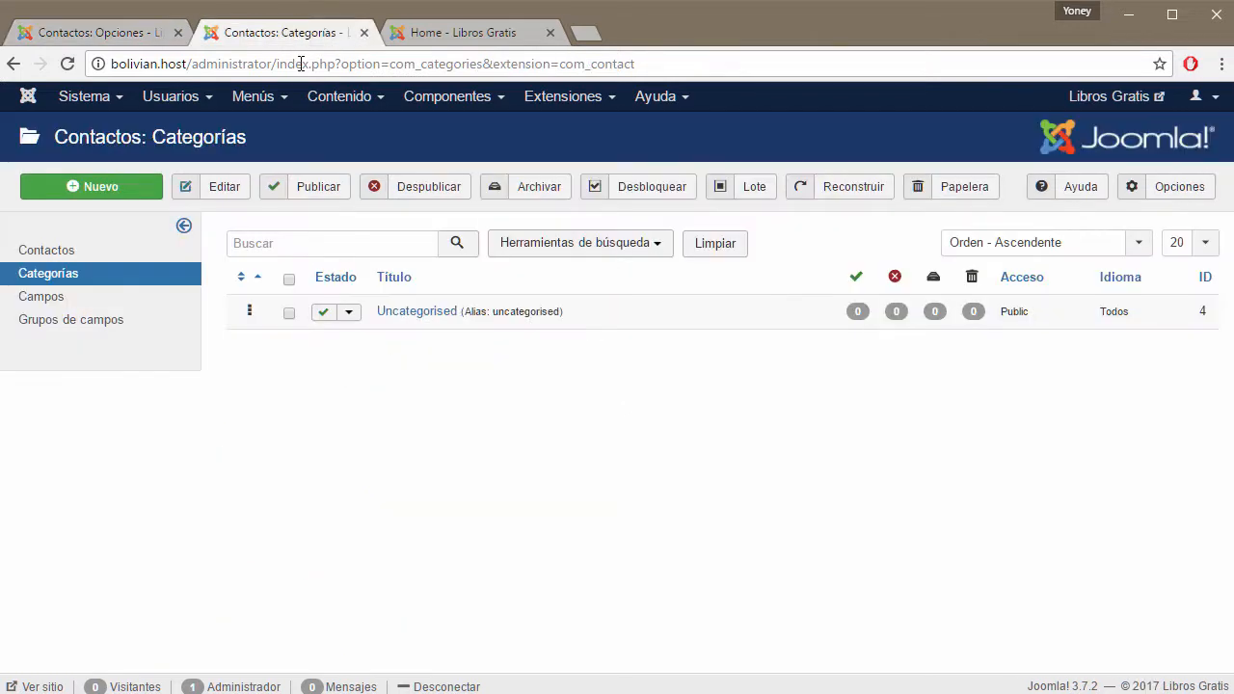
Start a new contact category and view its Opciones, Publicación, Permisos and Categoría tabs.
{"action": "left_click", "coordinate": [97, 192]}
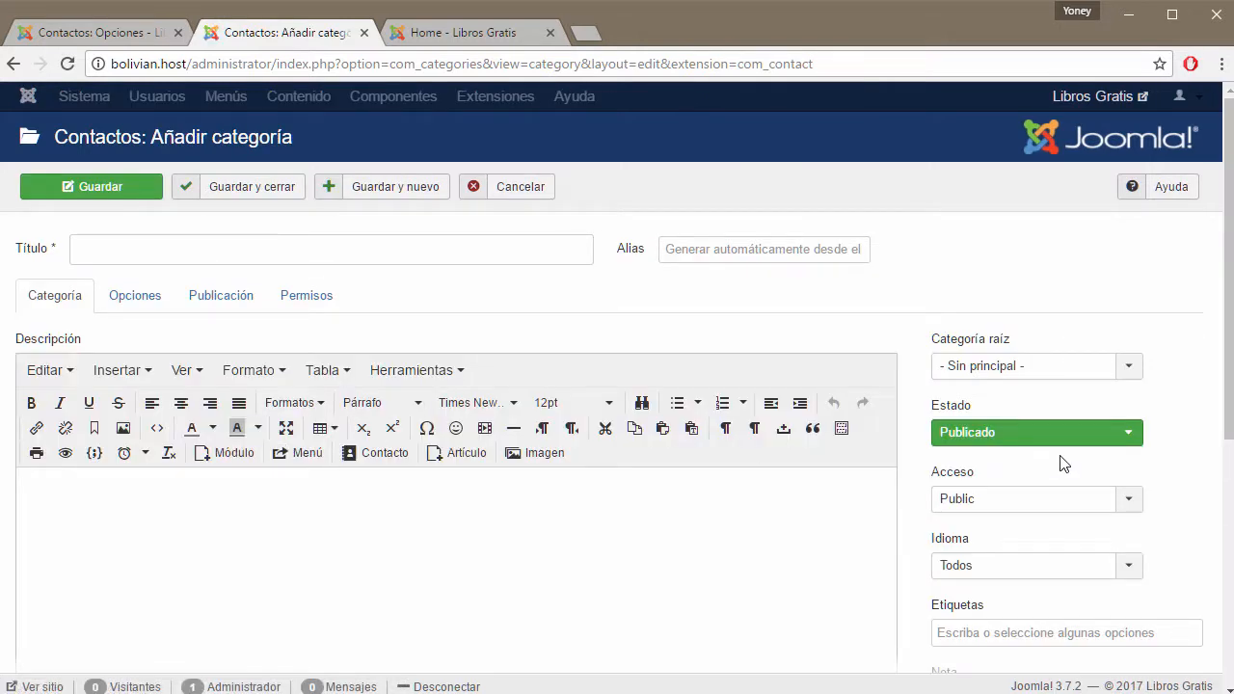
{"action": "scroll", "coordinate": [1205, 442], "scroll_direction": "down", "scroll_amount": 2}
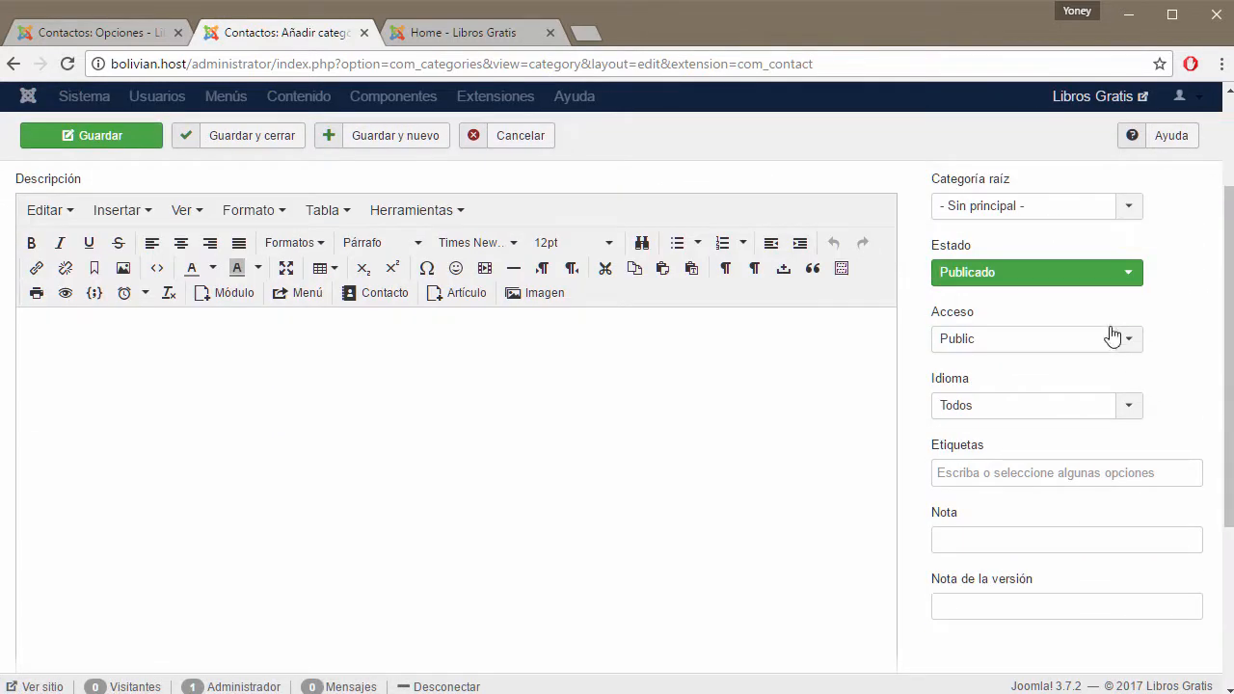
{"action": "scroll", "coordinate": [1058, 342], "scroll_direction": "up", "scroll_amount": 2}
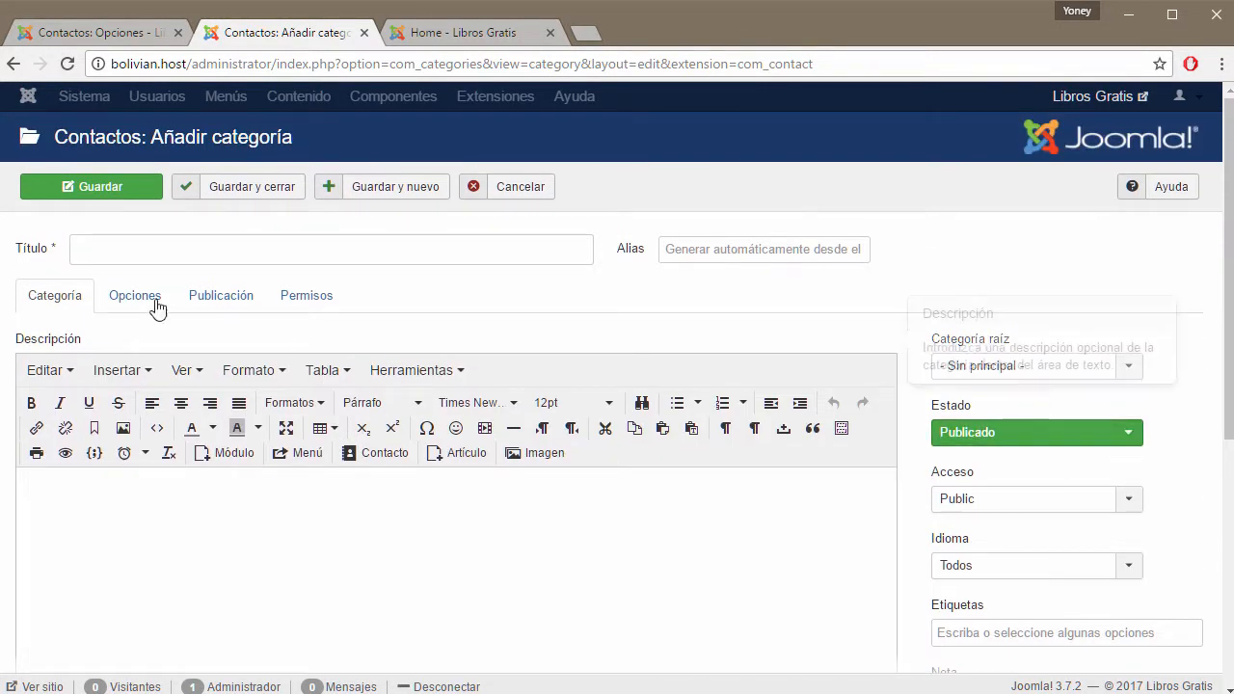
{"action": "left_click", "coordinate": [121, 296]}
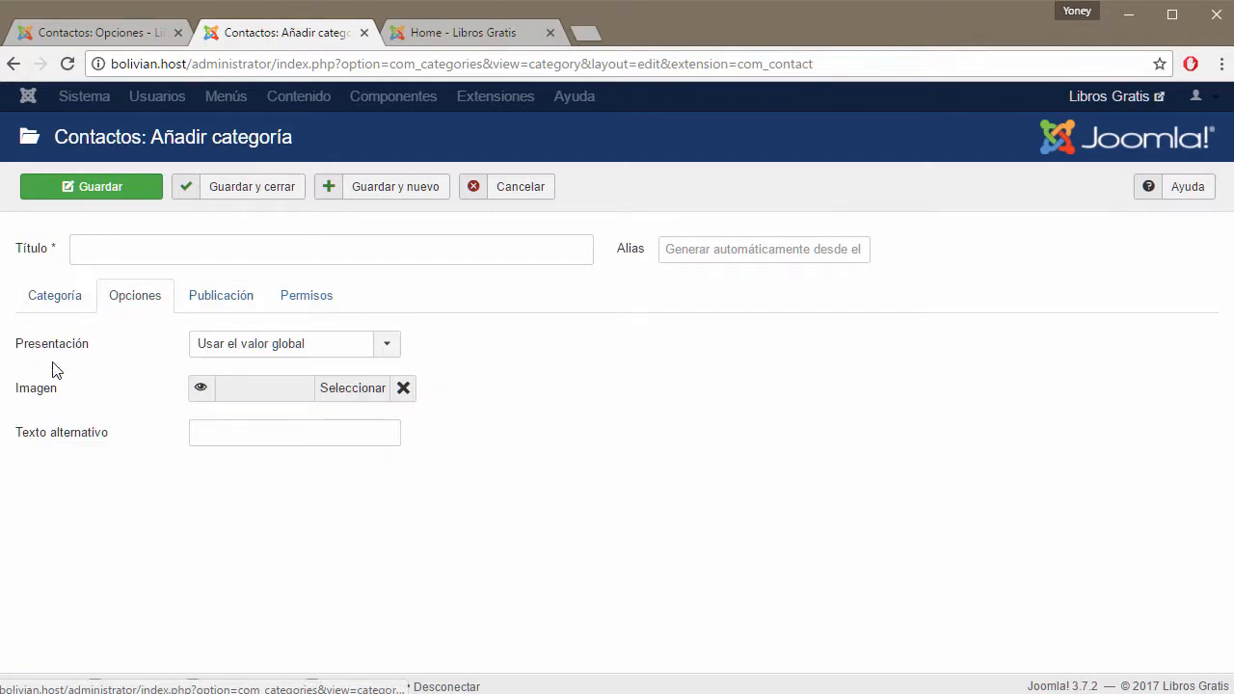
{"action": "left_click", "coordinate": [243, 305]}
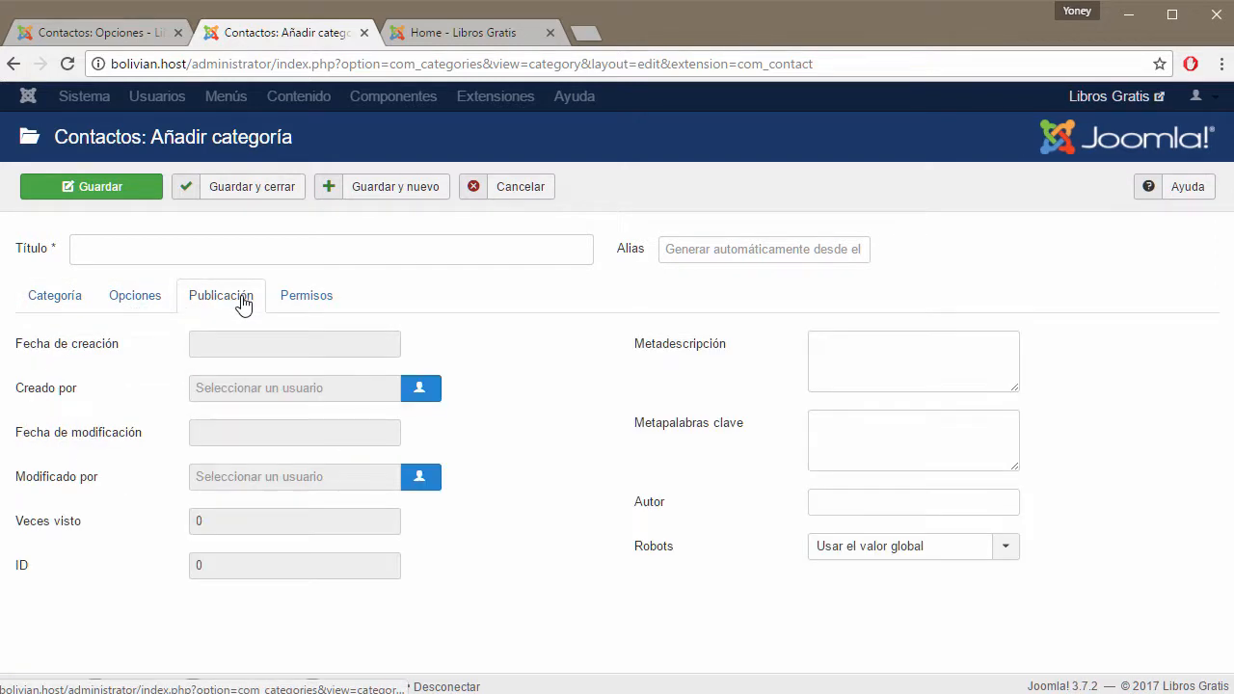
{"action": "left_click", "coordinate": [313, 299]}
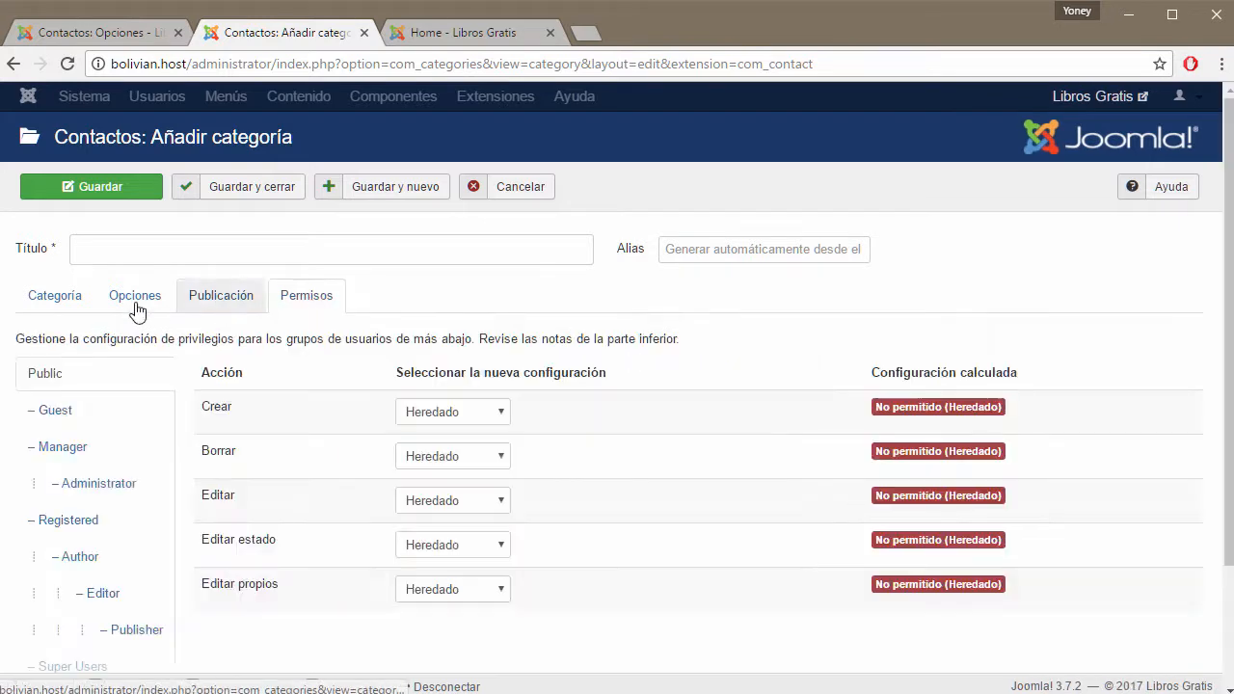
{"action": "left_click", "coordinate": [51, 305]}
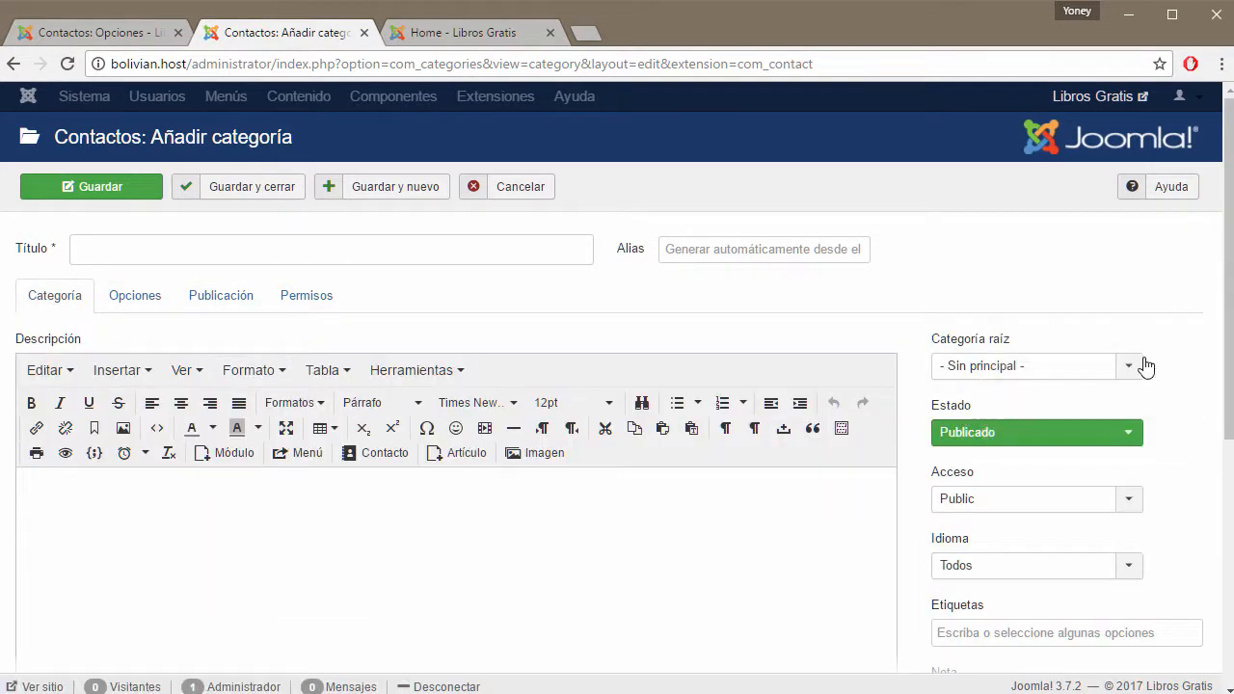
{"action": "scroll", "coordinate": [1175, 388], "scroll_direction": "down", "scroll_amount": 2}
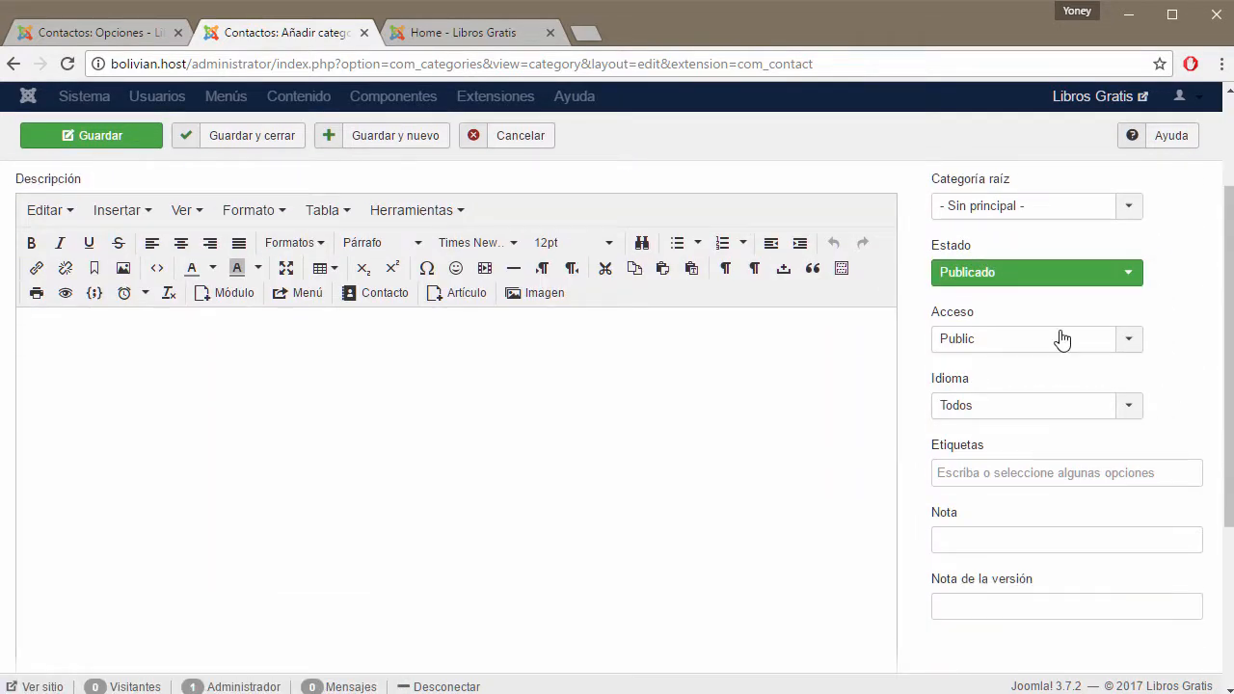
{"action": "scroll", "coordinate": [1127, 431], "scroll_direction": "down", "scroll_amount": 2}
{"action": "scroll", "coordinate": [1127, 430], "scroll_direction": "down", "scroll_amount": 1}
{"action": "scroll", "coordinate": [1120, 434], "scroll_direction": "up", "scroll_amount": 5}
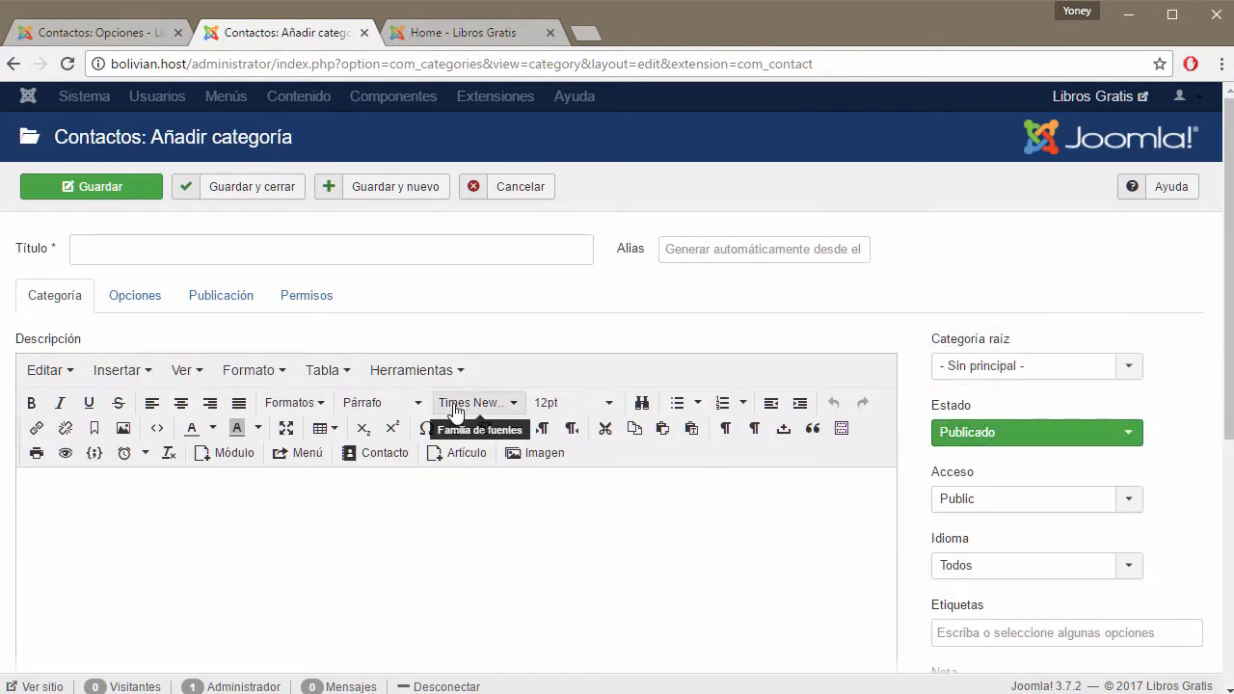
Compare with the contact options, keeping the category layout on its global setting.
{"action": "left_click", "coordinate": [132, 38]}
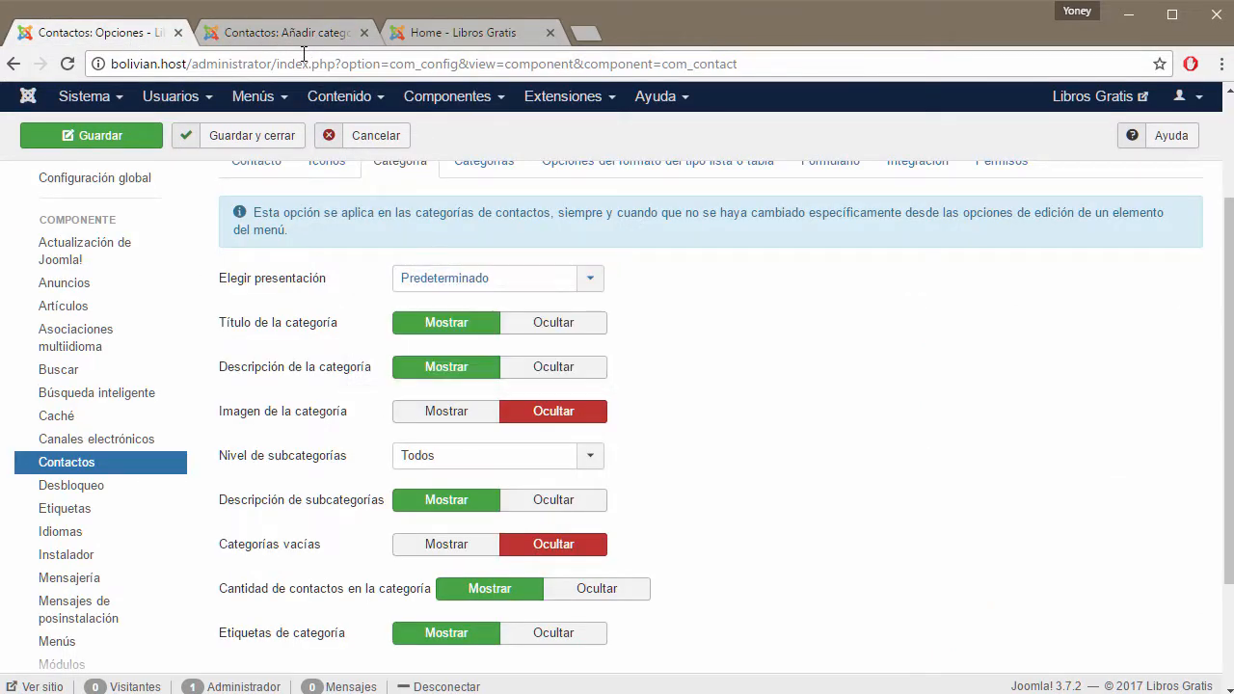
{"action": "left_click", "coordinate": [304, 32]}
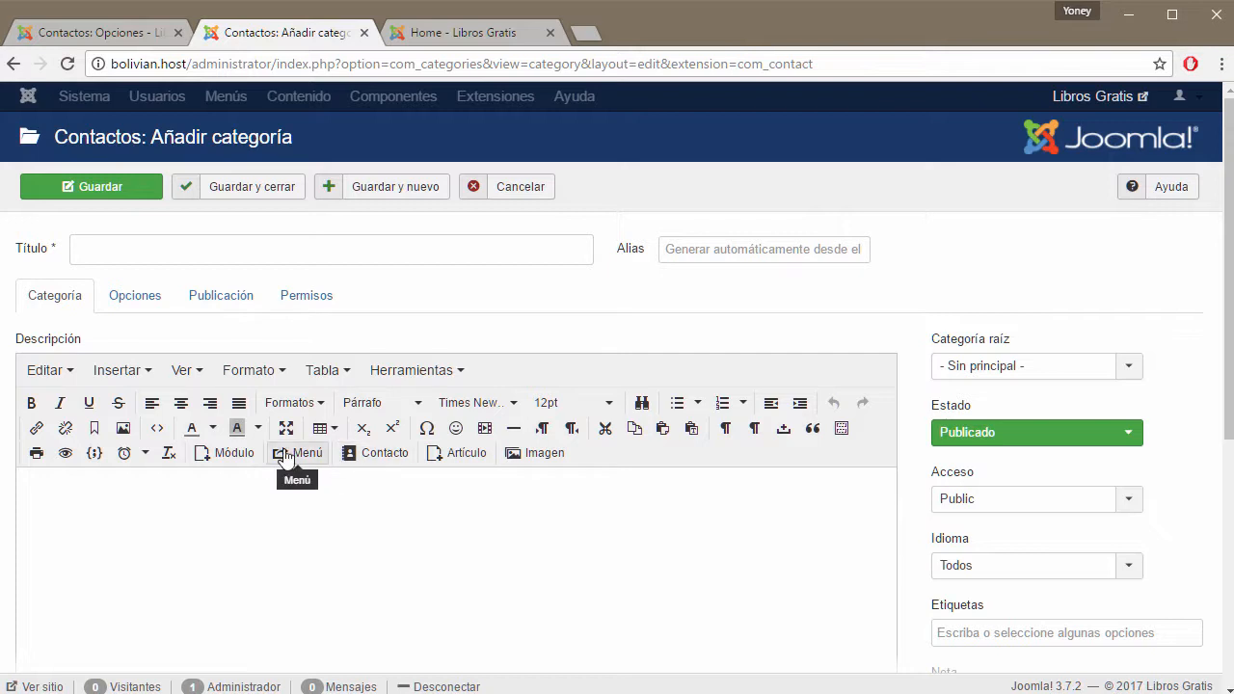
{"action": "left_click", "coordinate": [145, 305]}
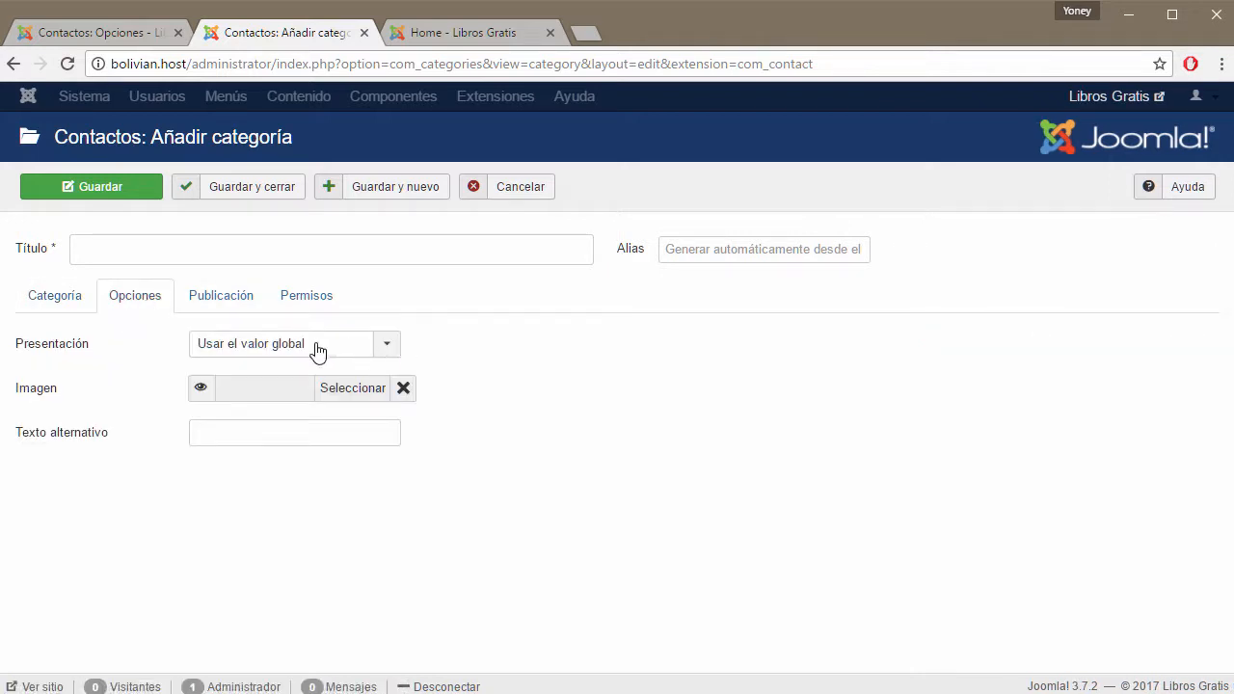
{"action": "left_click", "coordinate": [389, 347]}
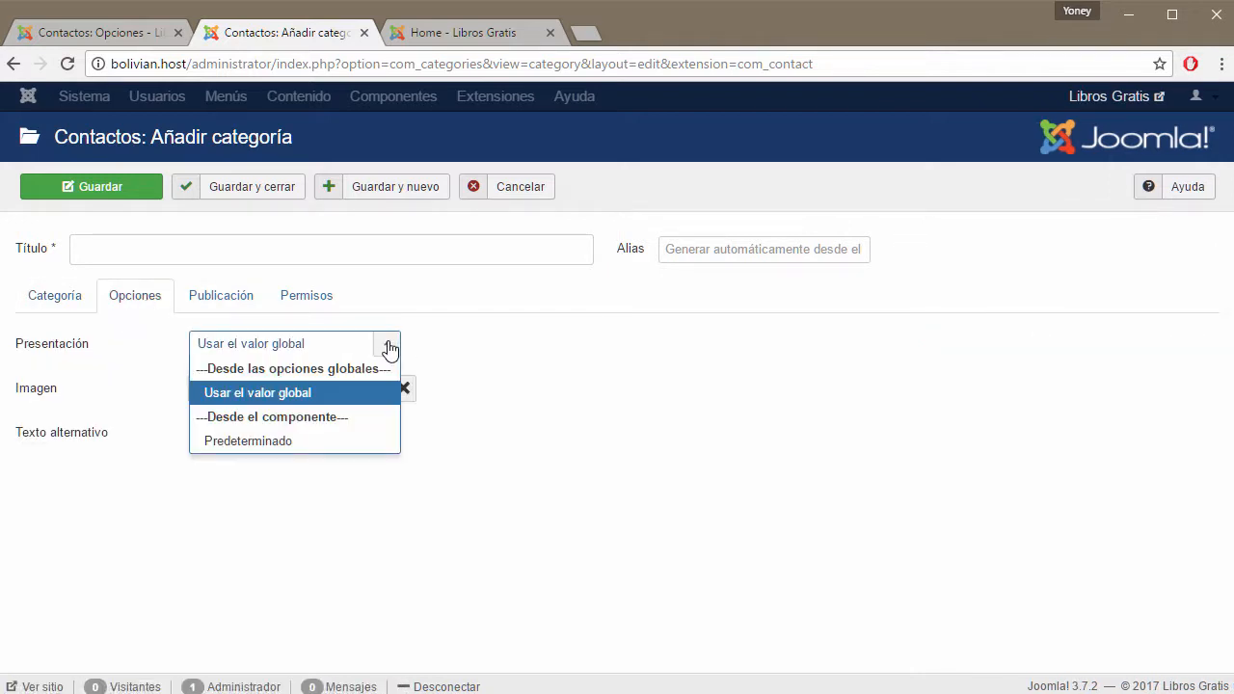
{"action": "left_click", "coordinate": [258, 394]}
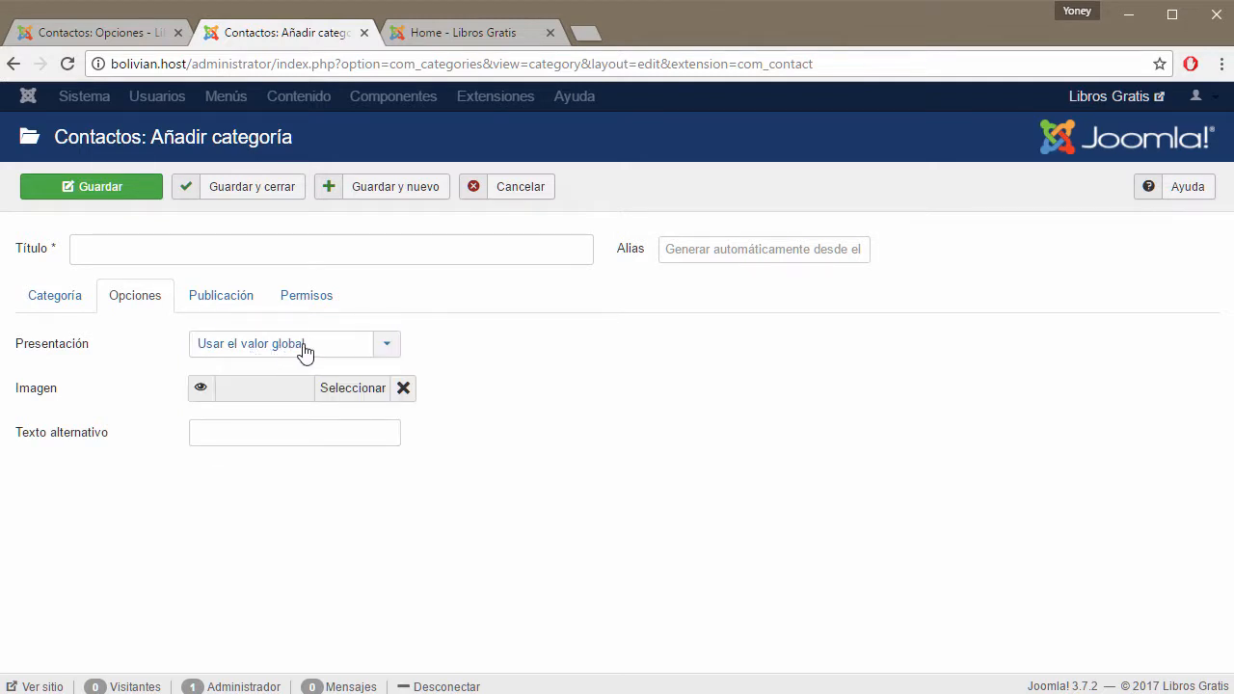
{"action": "left_click", "coordinate": [135, 37]}
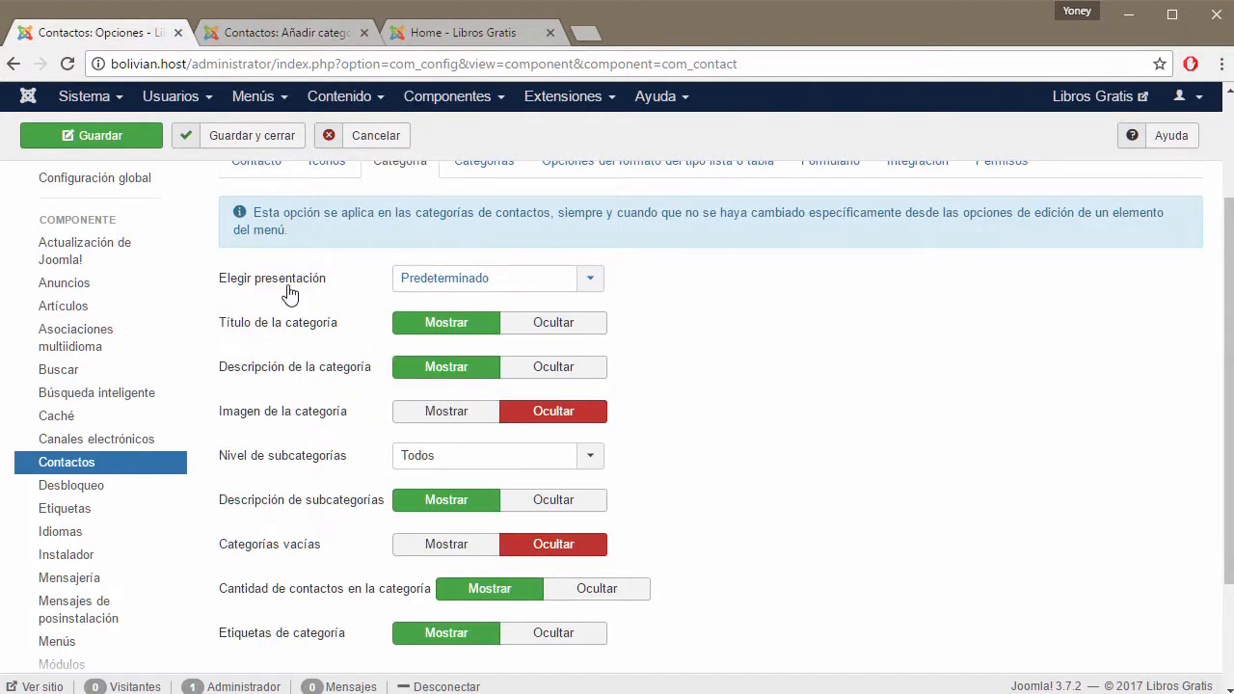
{"action": "left_click", "coordinate": [267, 34]}
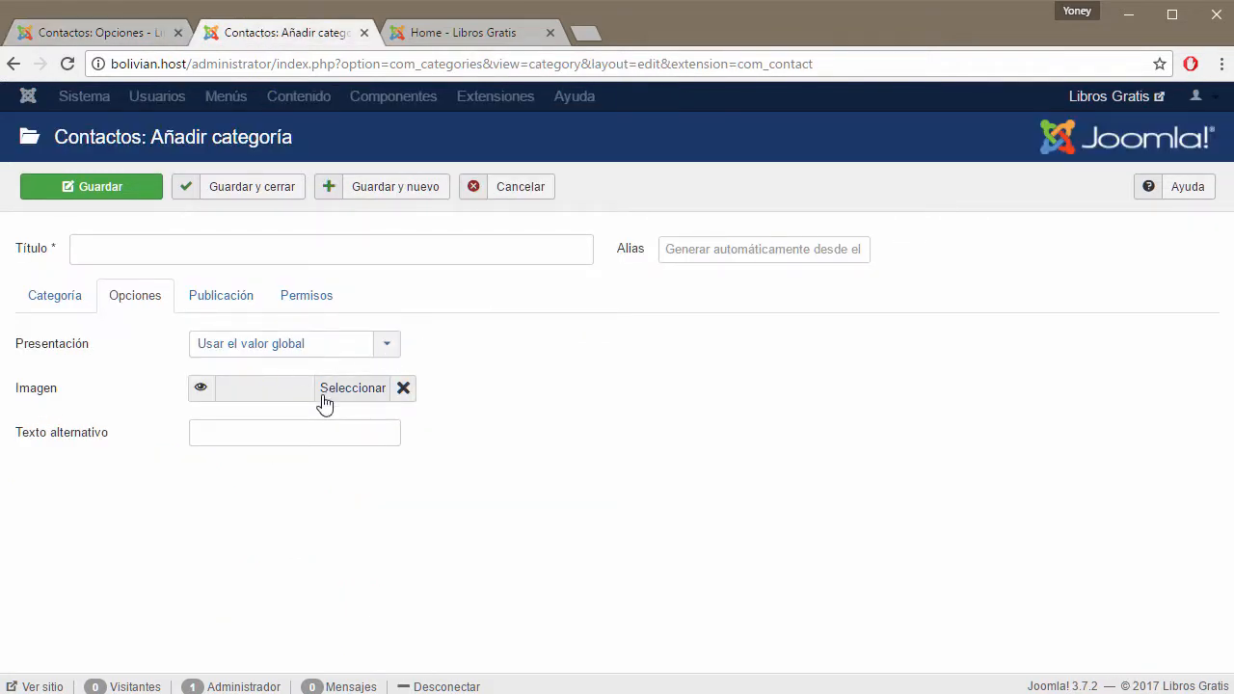
Revisit the Publicación, Permisos and Opciones tabs and check the site front page.
{"action": "left_click", "coordinate": [235, 299]}
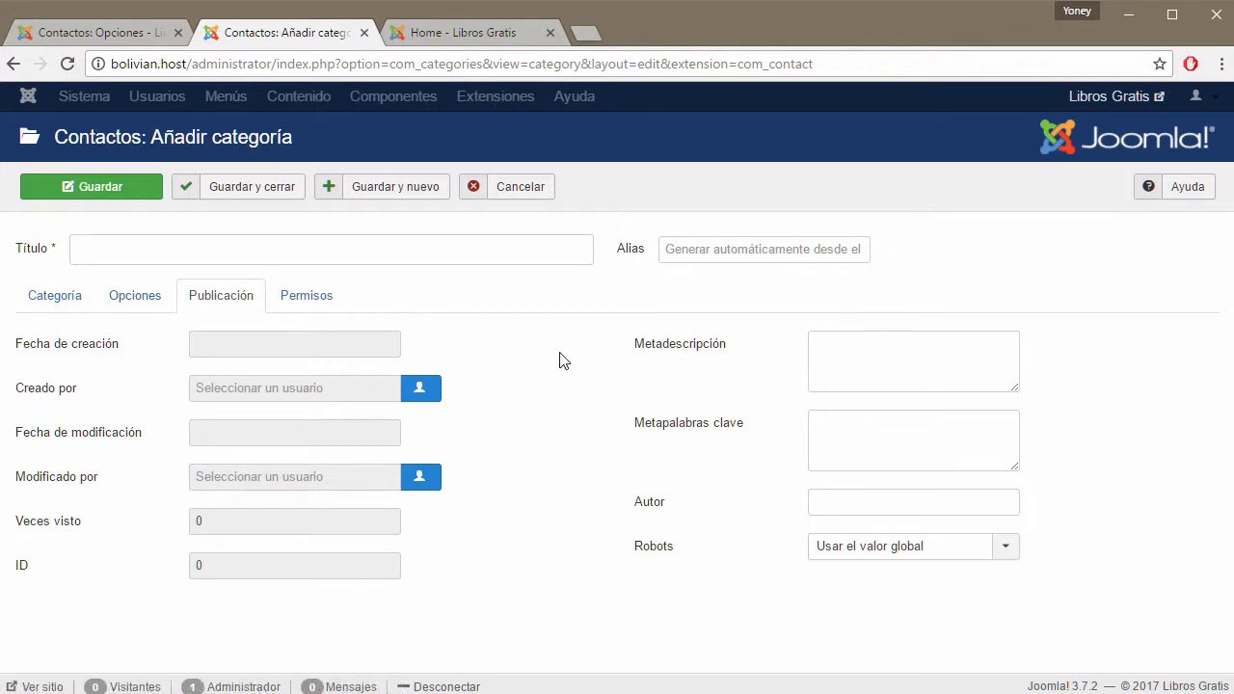
{"action": "left_click", "coordinate": [306, 307]}
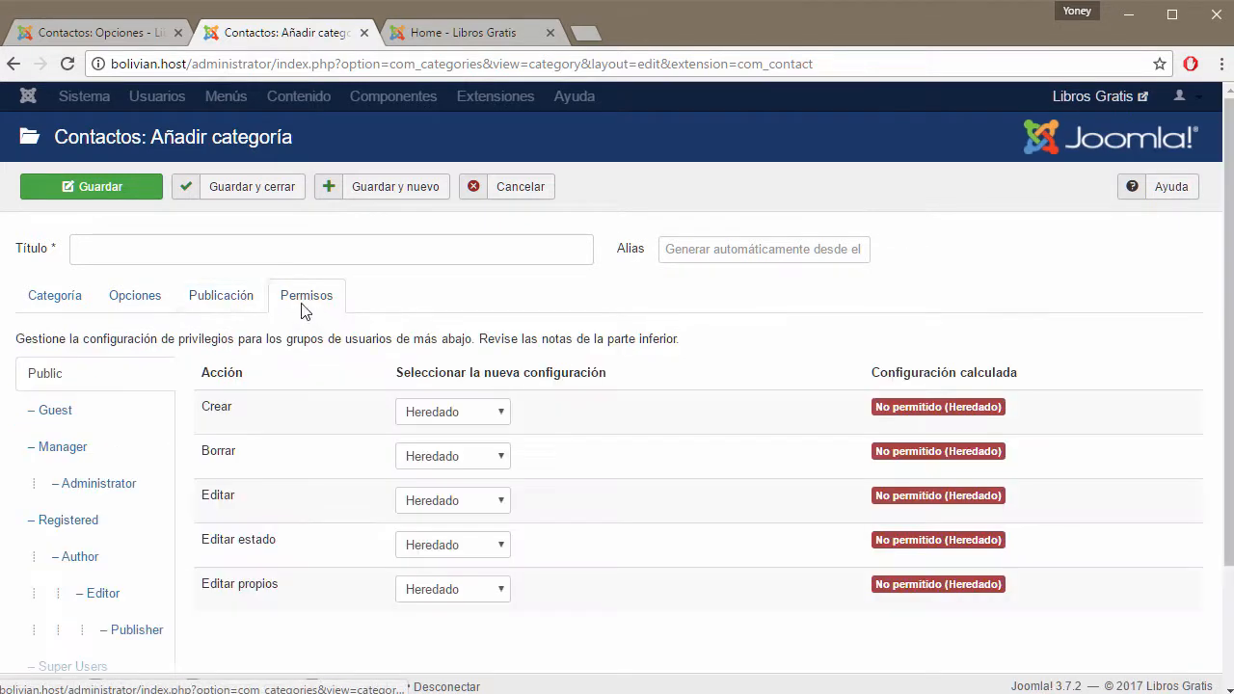
{"action": "left_click", "coordinate": [152, 300]}
{"action": "left_click", "coordinate": [58, 305]}
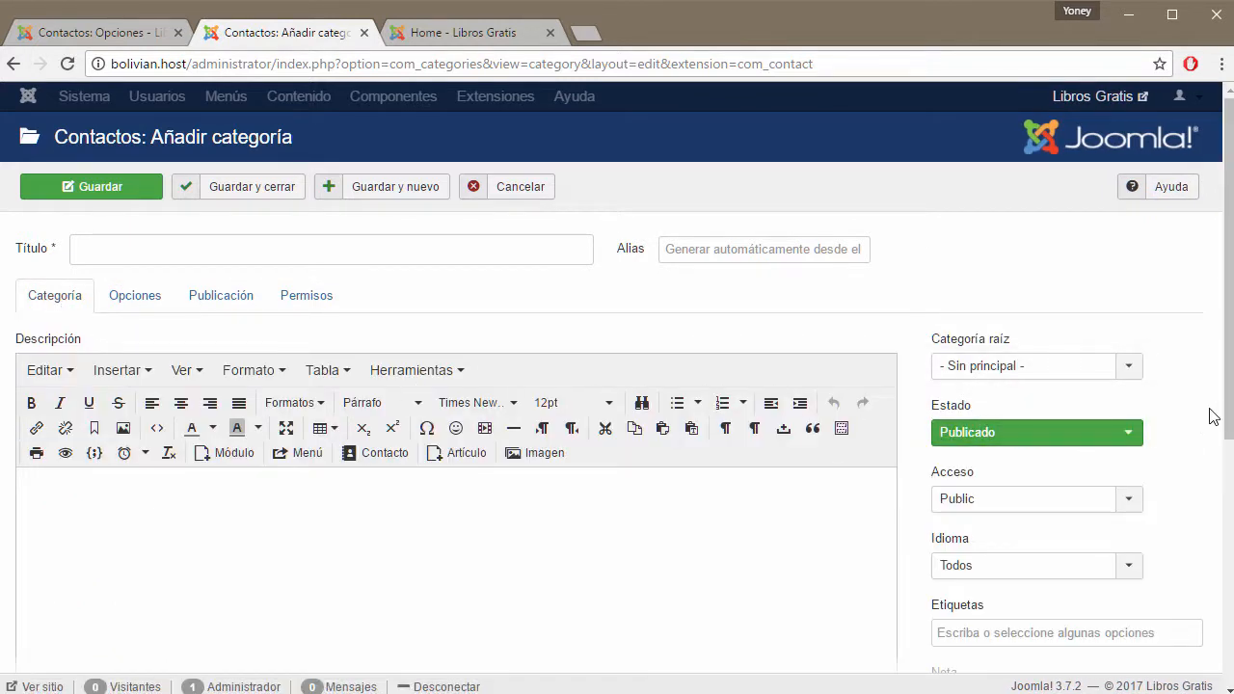
{"action": "scroll", "coordinate": [1217, 414], "scroll_direction": "down", "scroll_amount": 2}
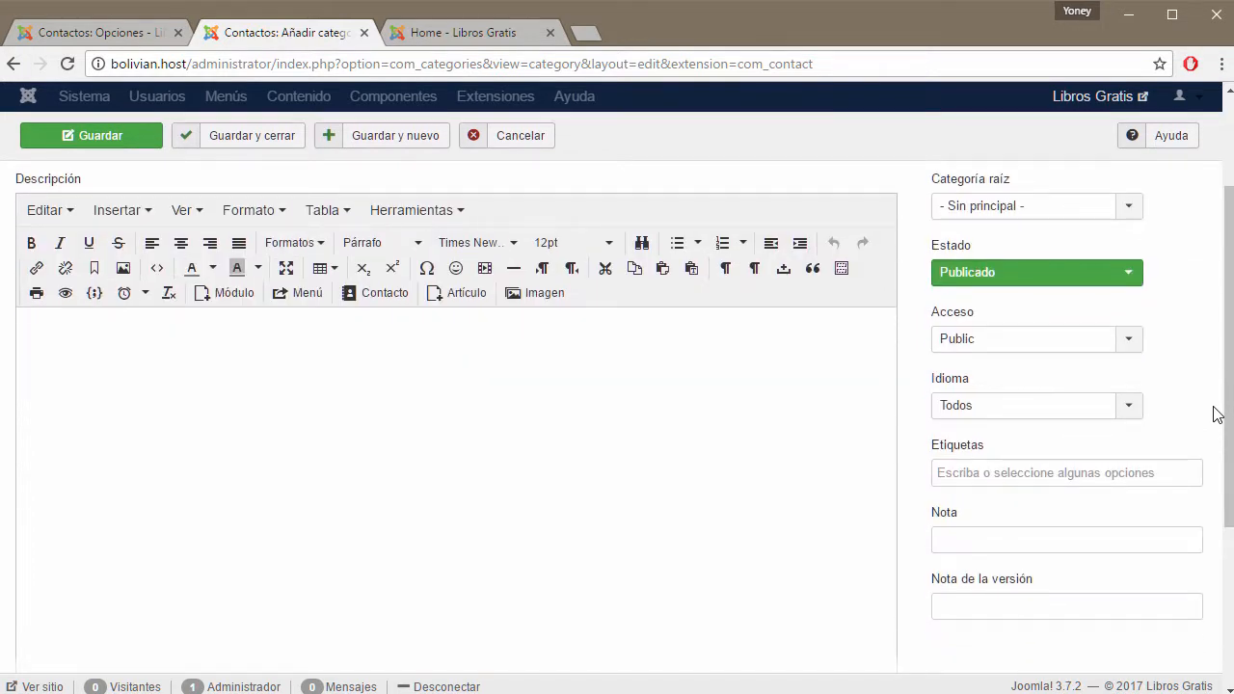
{"action": "scroll", "coordinate": [1217, 414], "scroll_direction": "up", "scroll_amount": 2}
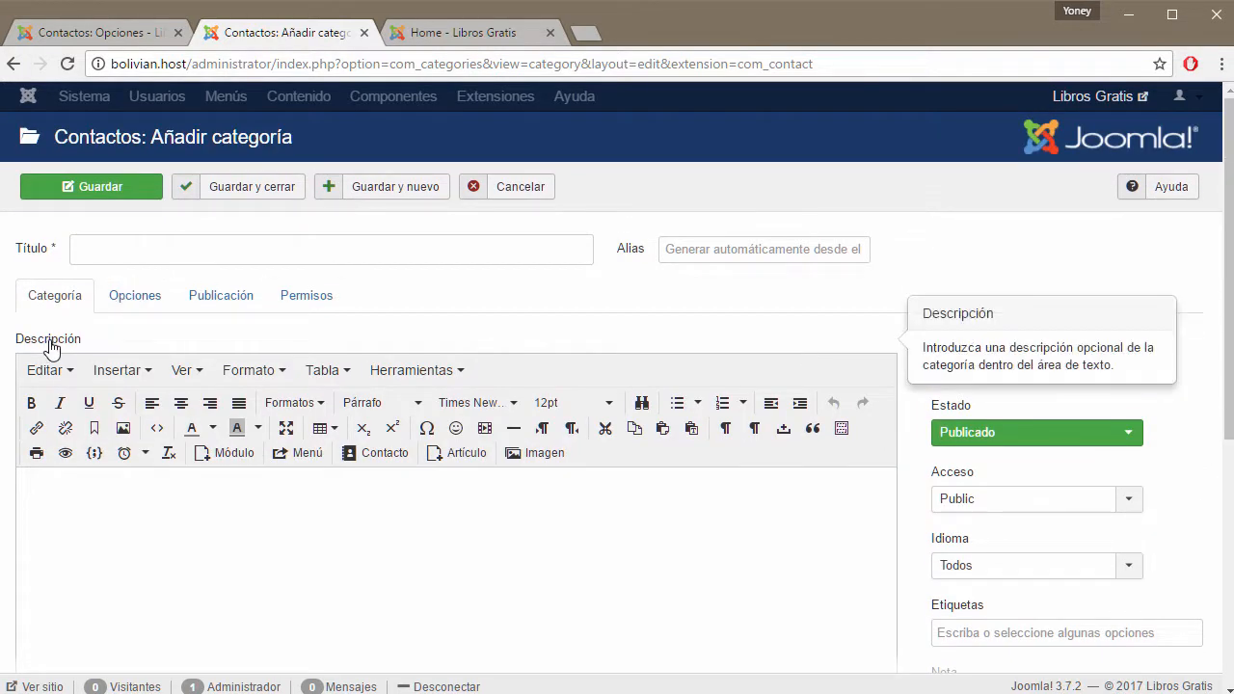
{"action": "left_click", "coordinate": [192, 250]}
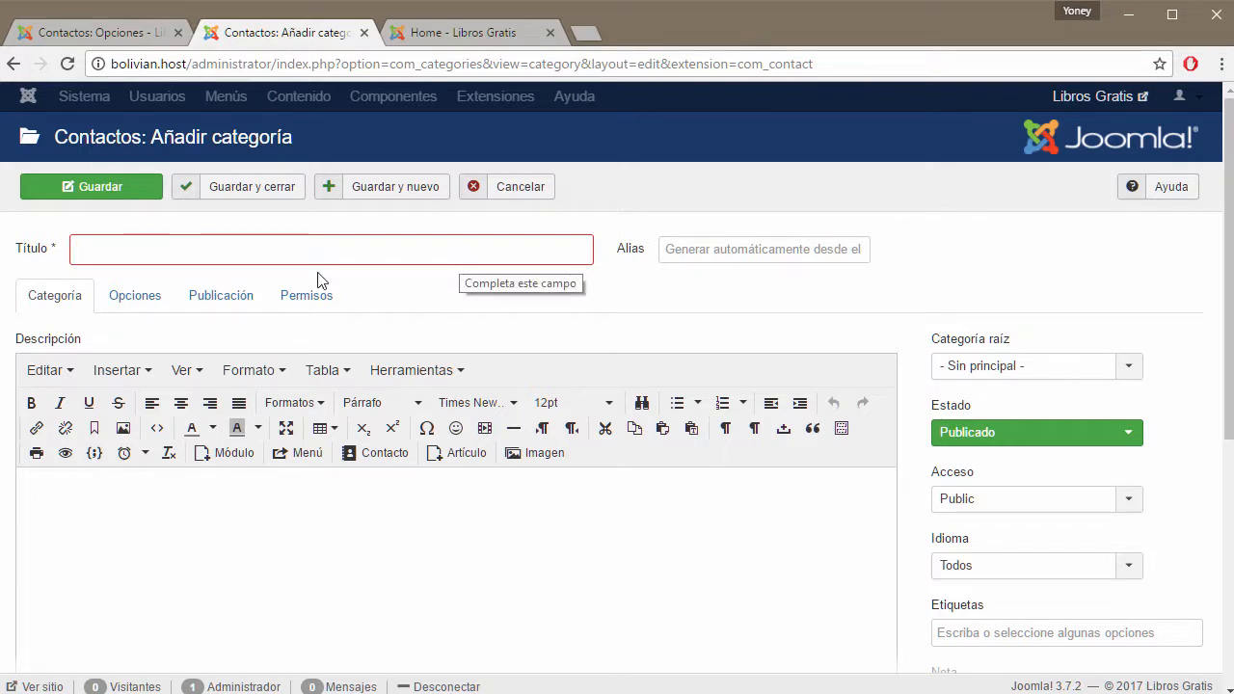
{"action": "left_click", "coordinate": [432, 33]}
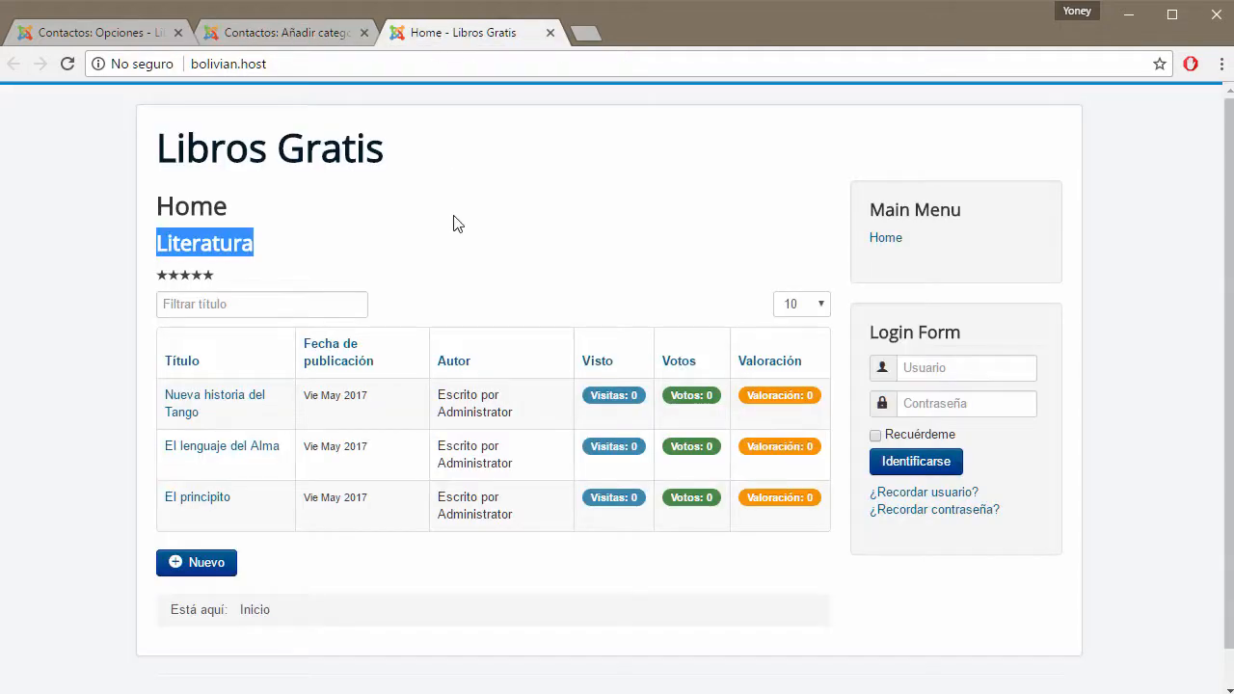
{"action": "left_click", "coordinate": [248, 39]}
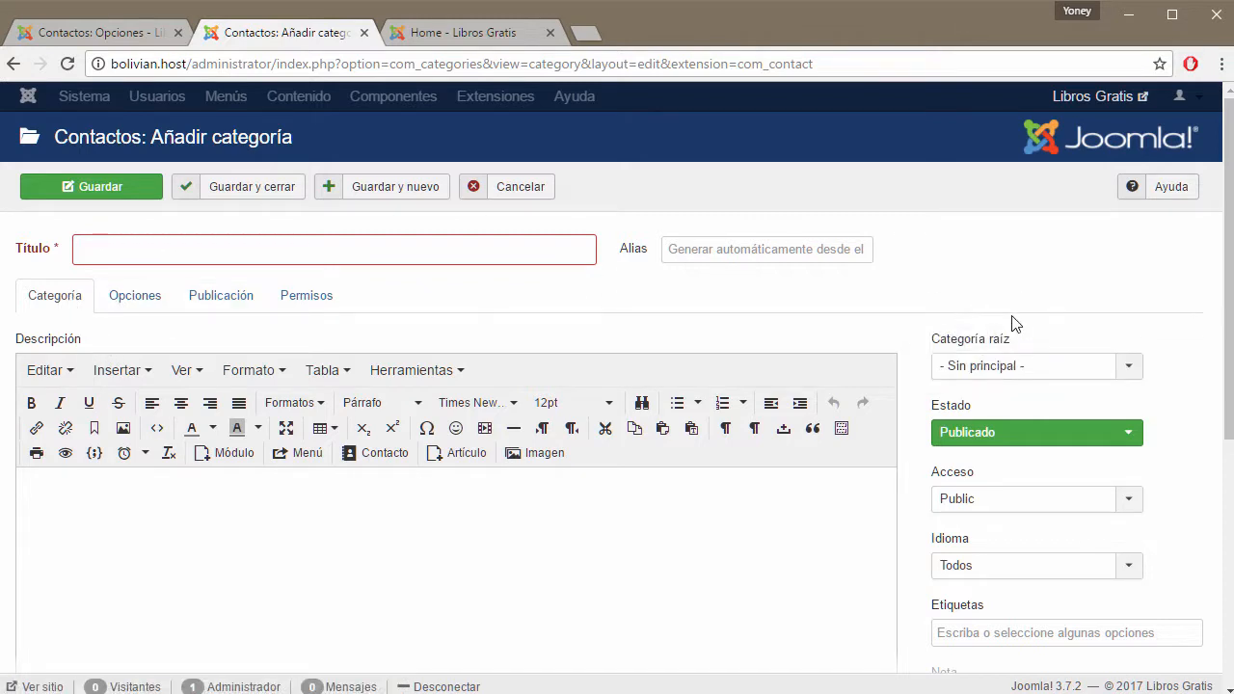
Review the category tabs once more, then cancel the new category without saving.
{"action": "scroll", "coordinate": [1016, 324], "scroll_direction": "down", "scroll_amount": 2}
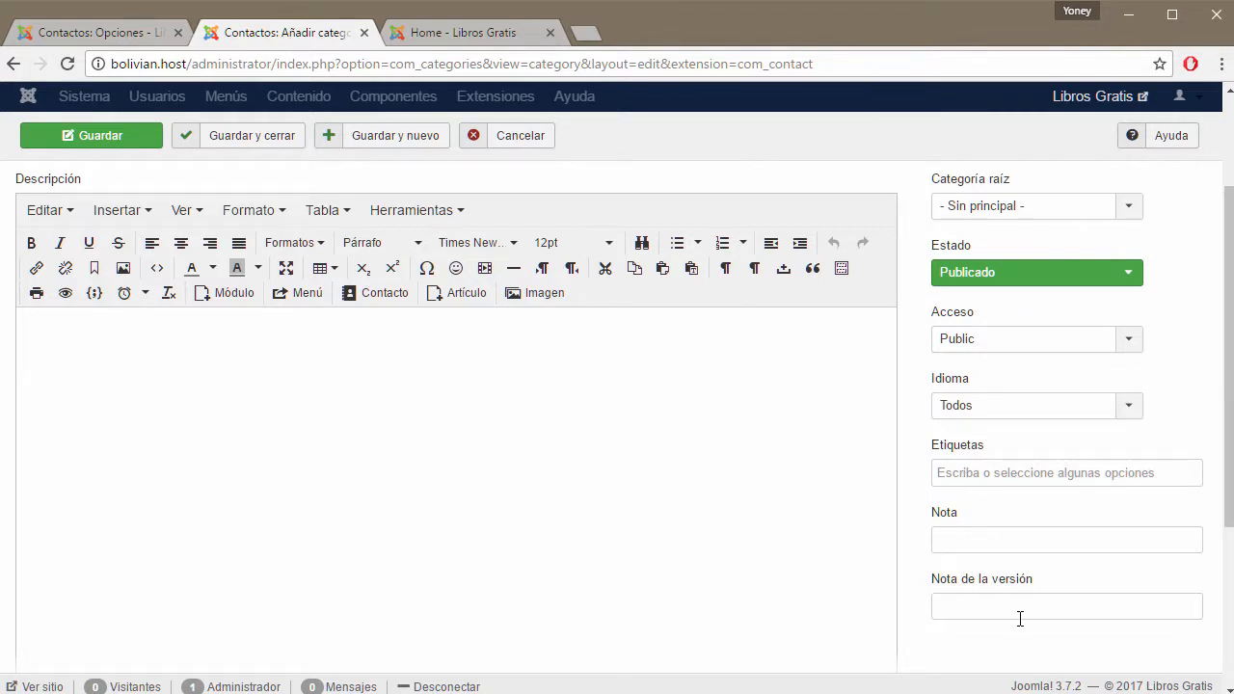
{"action": "scroll", "coordinate": [1020, 618], "scroll_direction": "down", "scroll_amount": 2}
{"action": "scroll", "coordinate": [607, 476], "scroll_direction": "up", "scroll_amount": 4}
{"action": "left_click", "coordinate": [148, 304]}
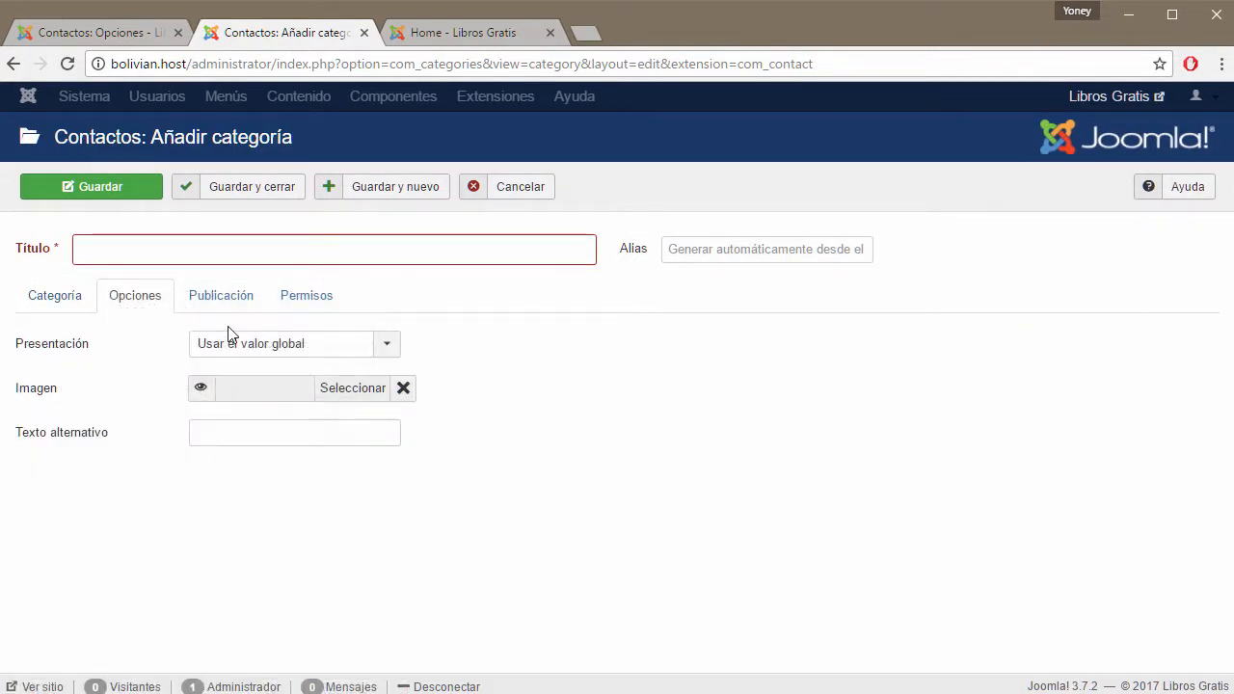
{"action": "left_click", "coordinate": [220, 295]}
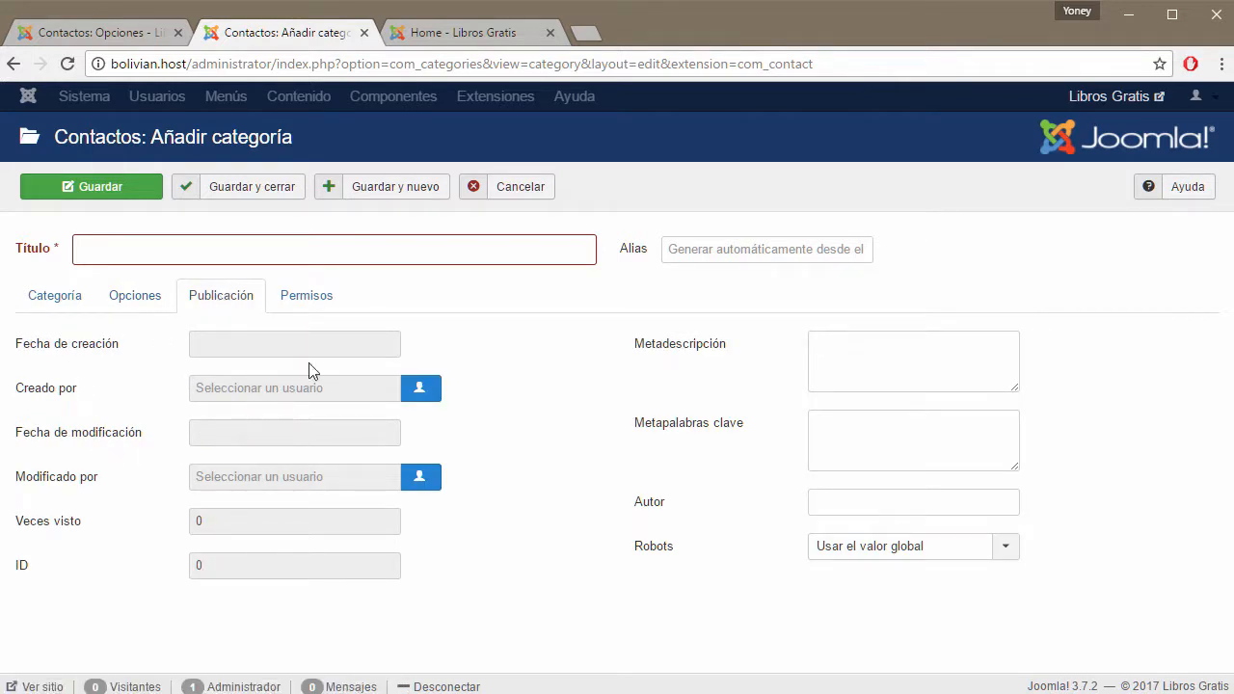
{"action": "left_click", "coordinate": [306, 301]}
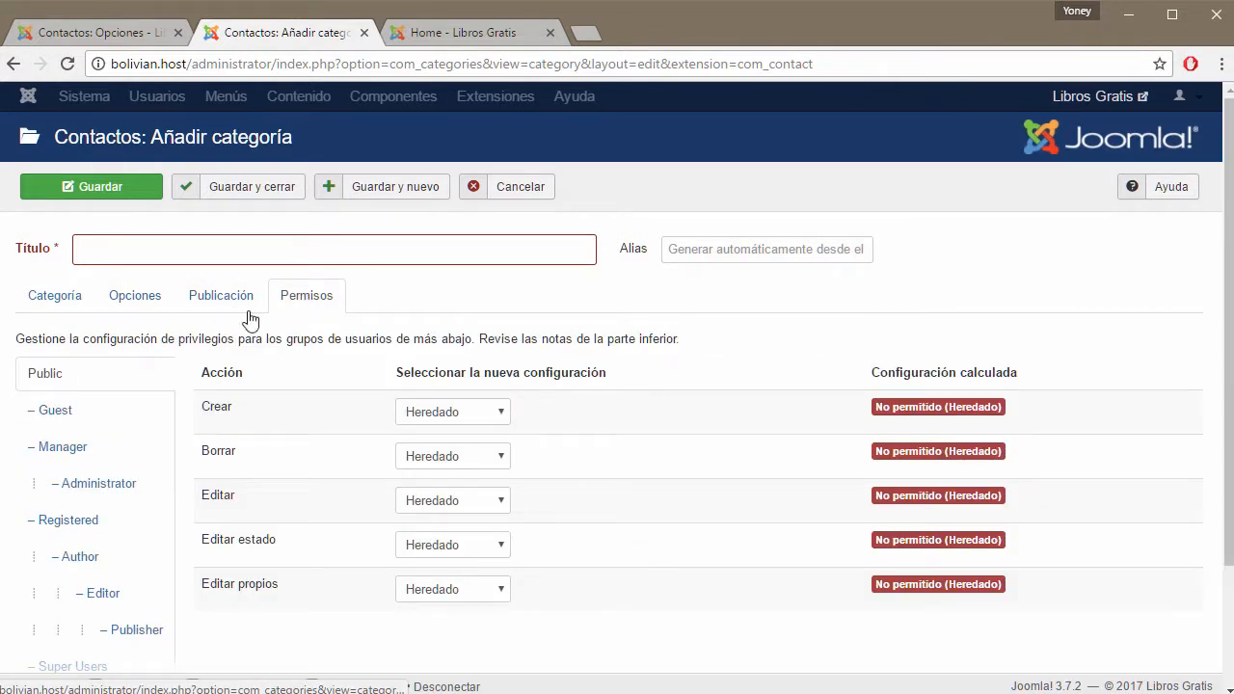
{"action": "left_click", "coordinate": [55, 298]}
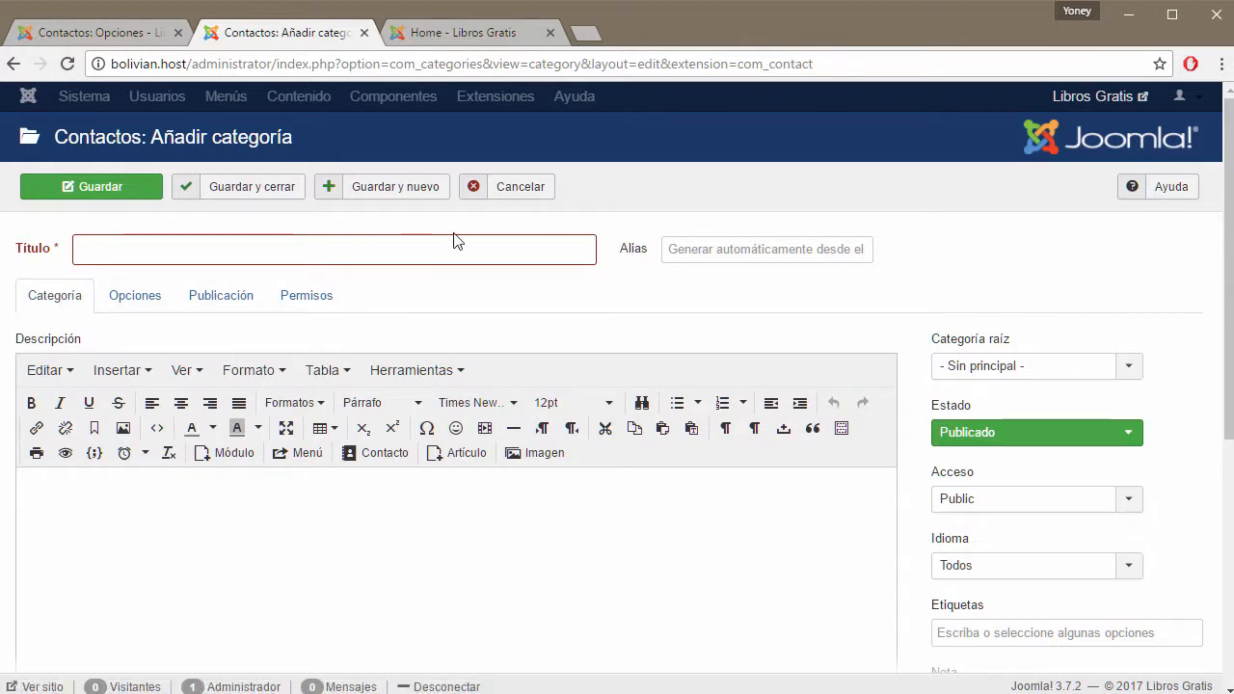
{"action": "left_click", "coordinate": [534, 192]}
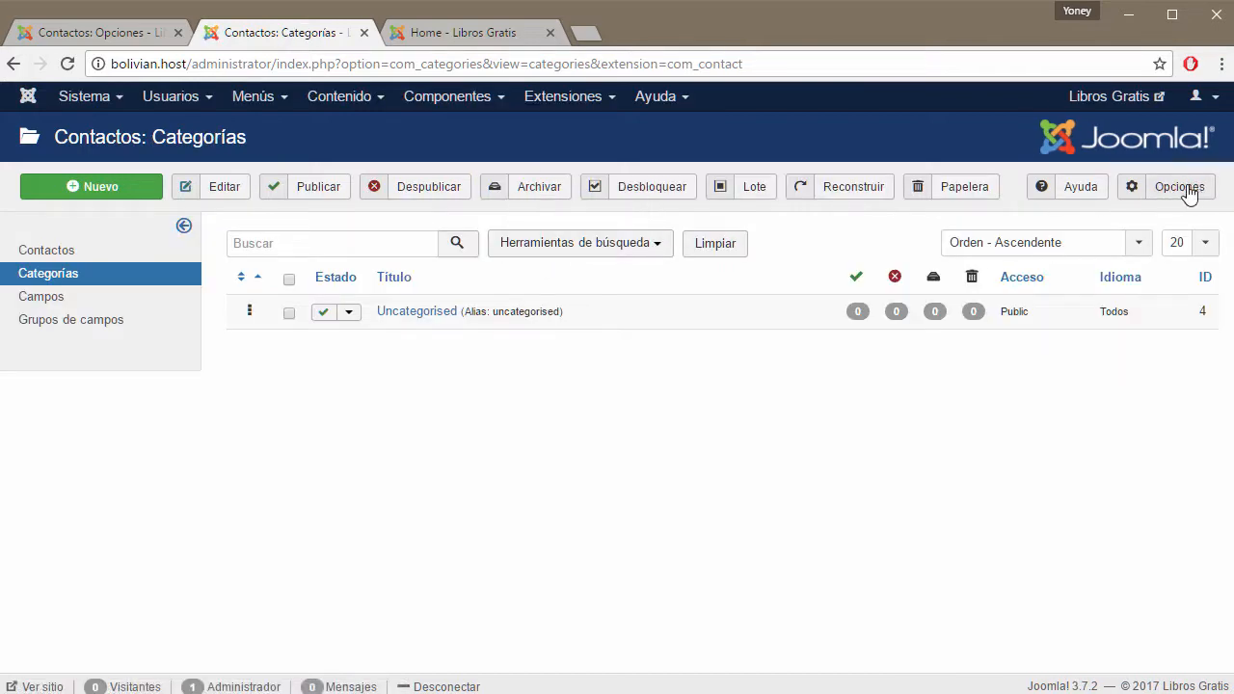
Set Título de la categoría to Ocultar, then start a new contact category.
{"action": "left_click", "coordinate": [106, 37]}
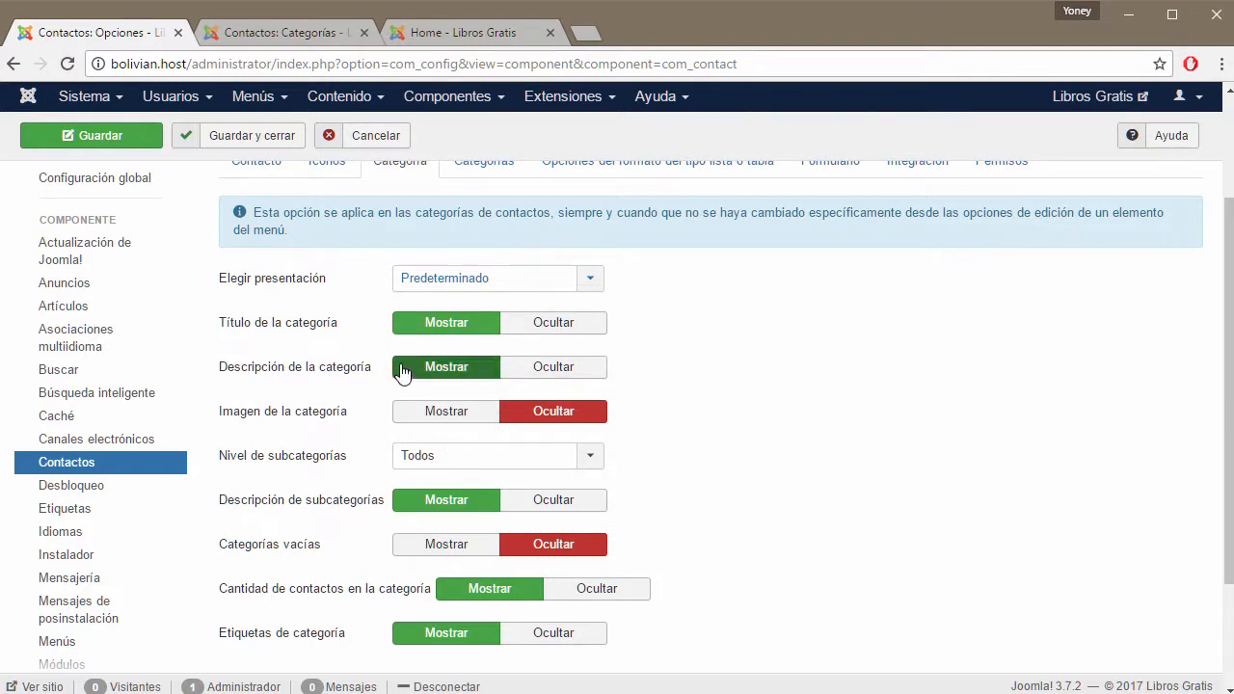
{"action": "mouse_move", "coordinate": [243, 328]}
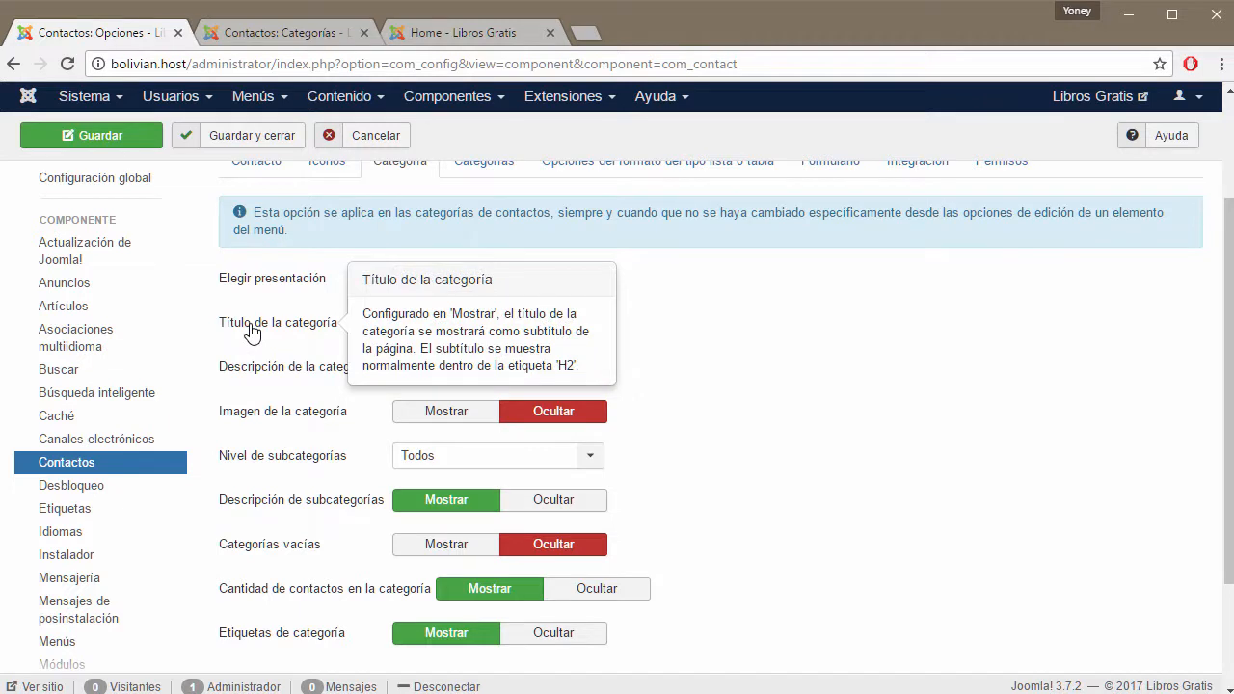
{"action": "left_click", "coordinate": [554, 332]}
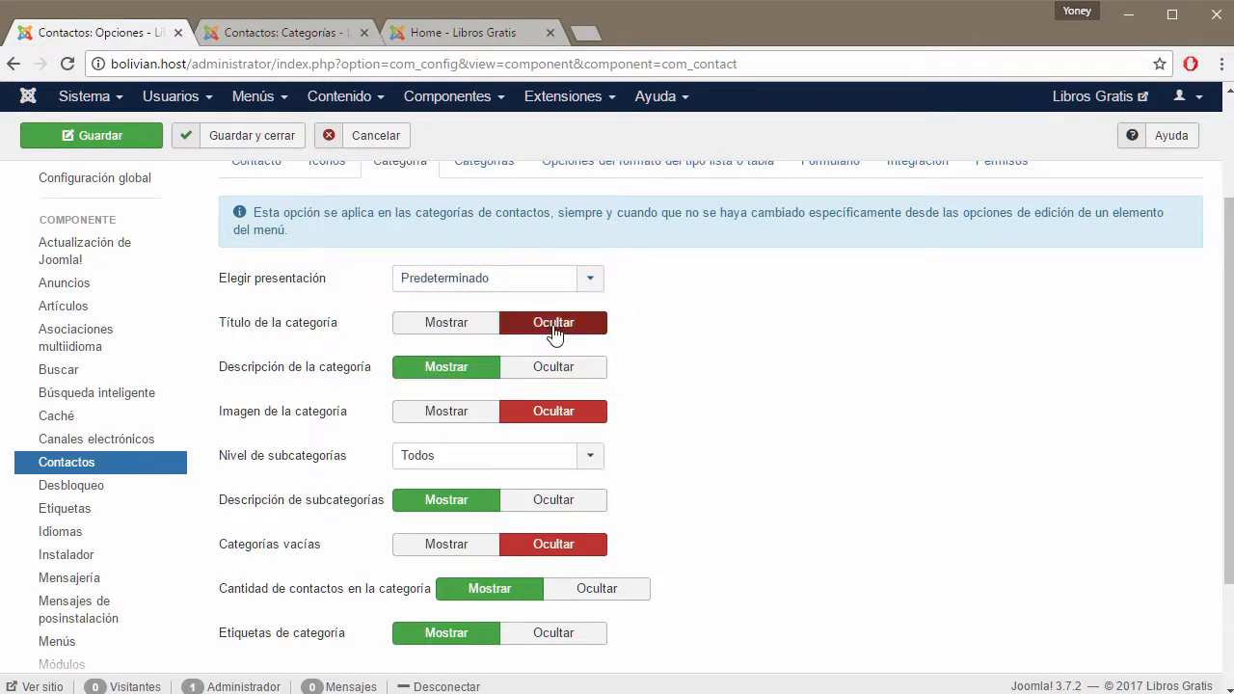
{"action": "left_click", "coordinate": [332, 35]}
{"action": "left_click", "coordinate": [108, 189]}
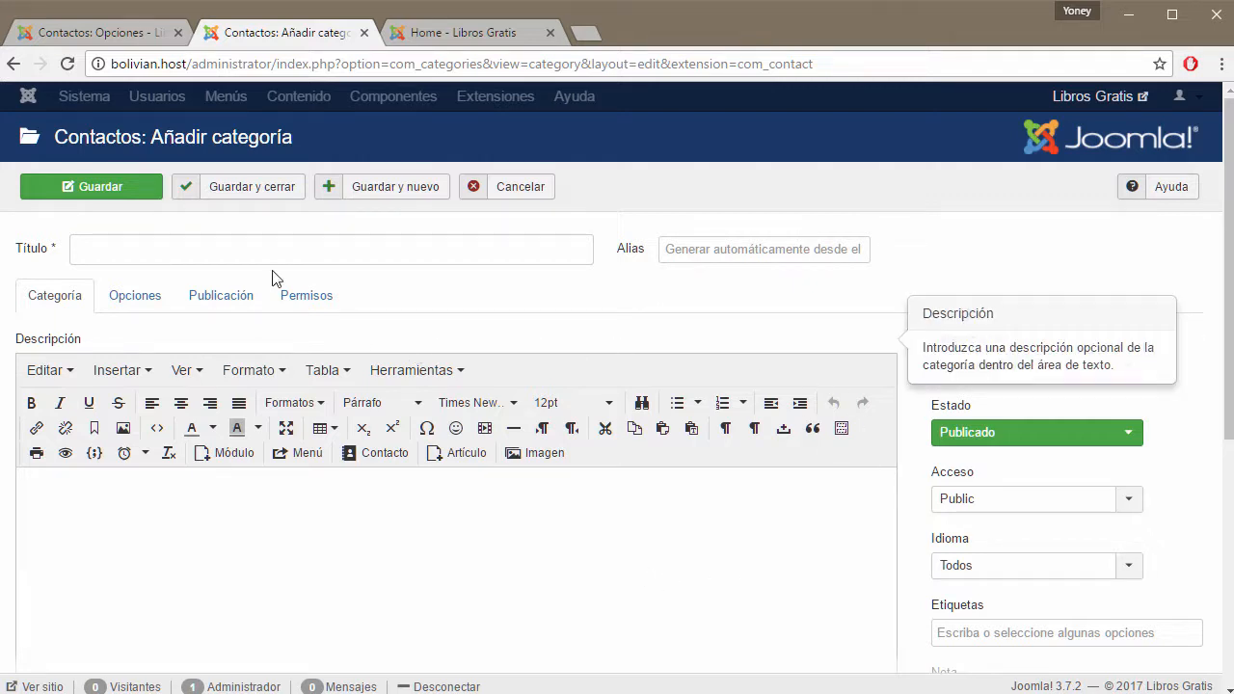
Compare the global Elegir presentación setting, keeping it at Predeterminado.
{"action": "left_click", "coordinate": [119, 39]}
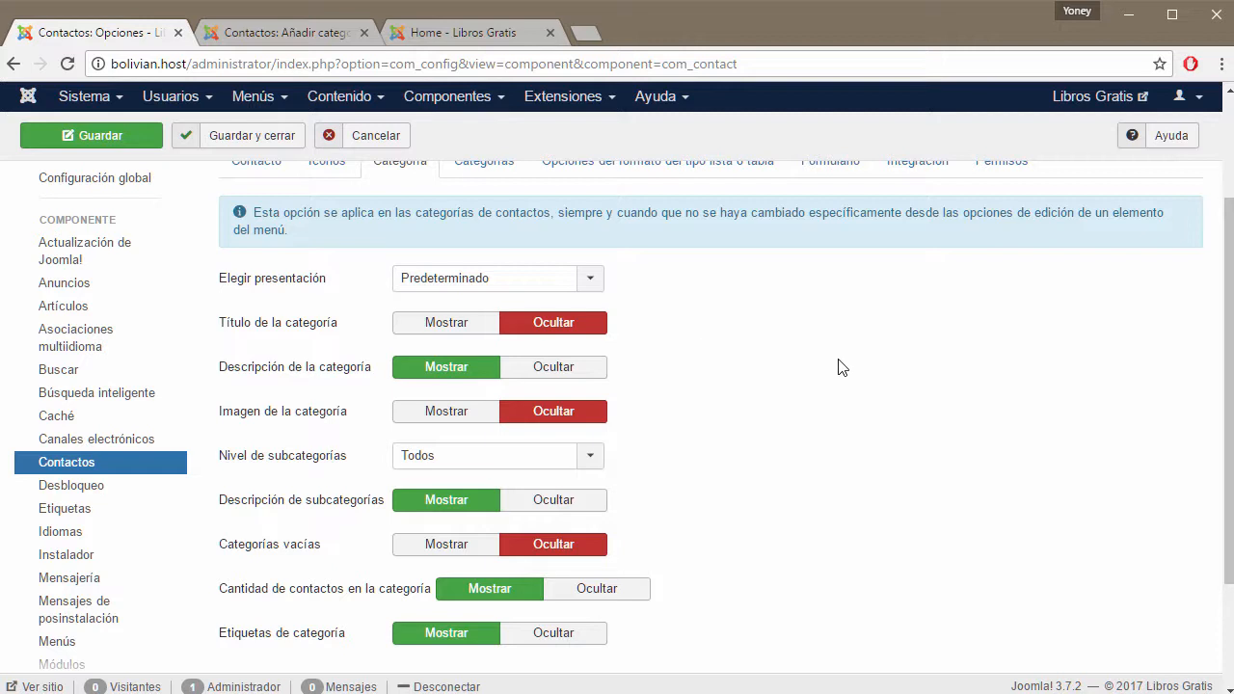
{"action": "left_click", "coordinate": [328, 33]}
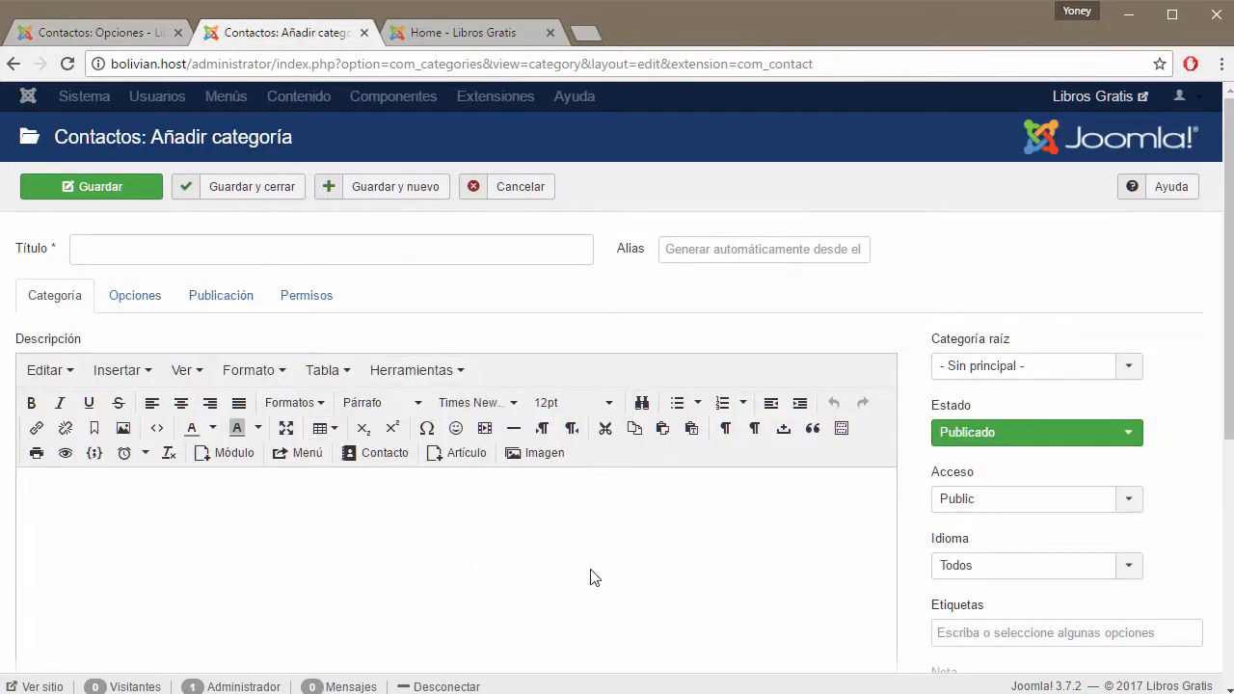
{"action": "left_click", "coordinate": [145, 296]}
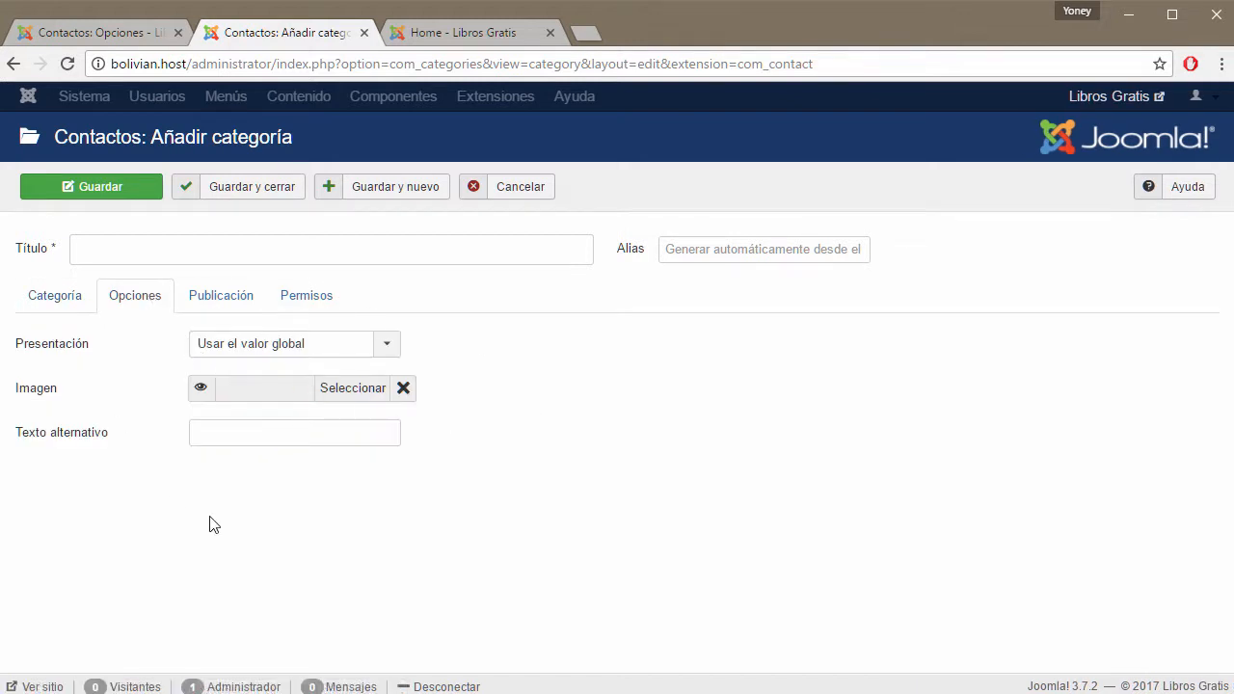
{"action": "left_click", "coordinate": [128, 40]}
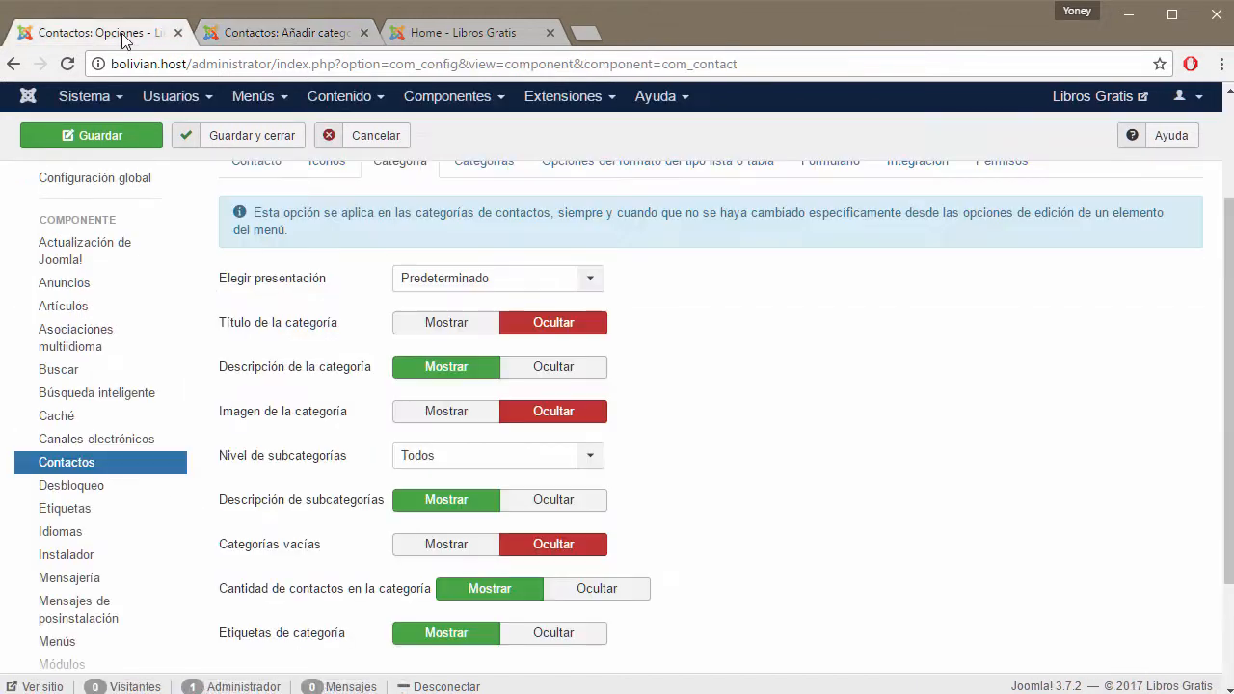
{"action": "left_click", "coordinate": [591, 280]}
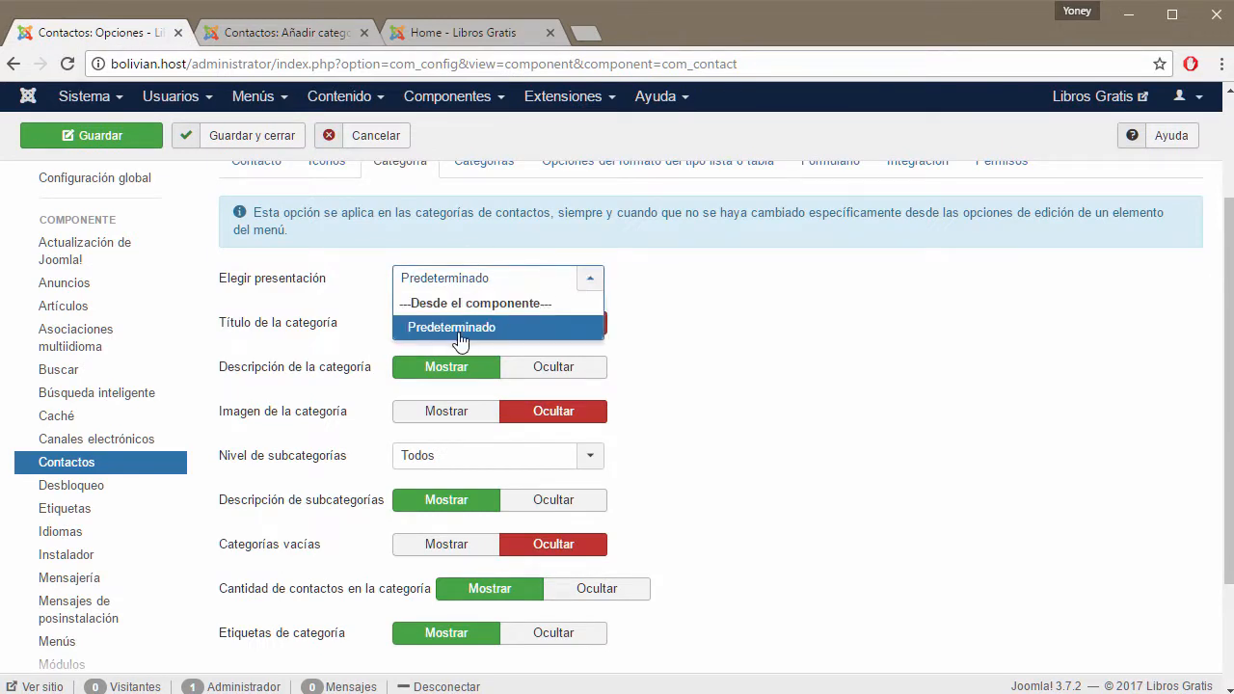
{"action": "left_click", "coordinate": [424, 328]}
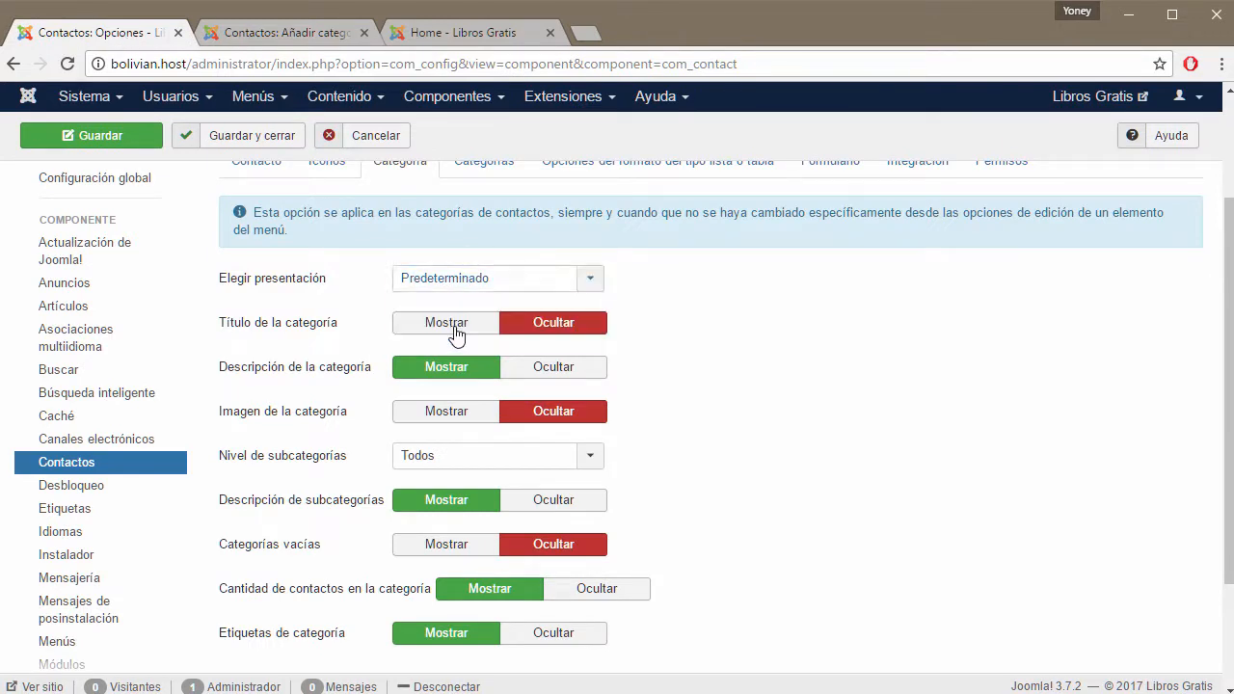
Set the new category's Presentación option to Predeterminado.
{"action": "left_click", "coordinate": [282, 27]}
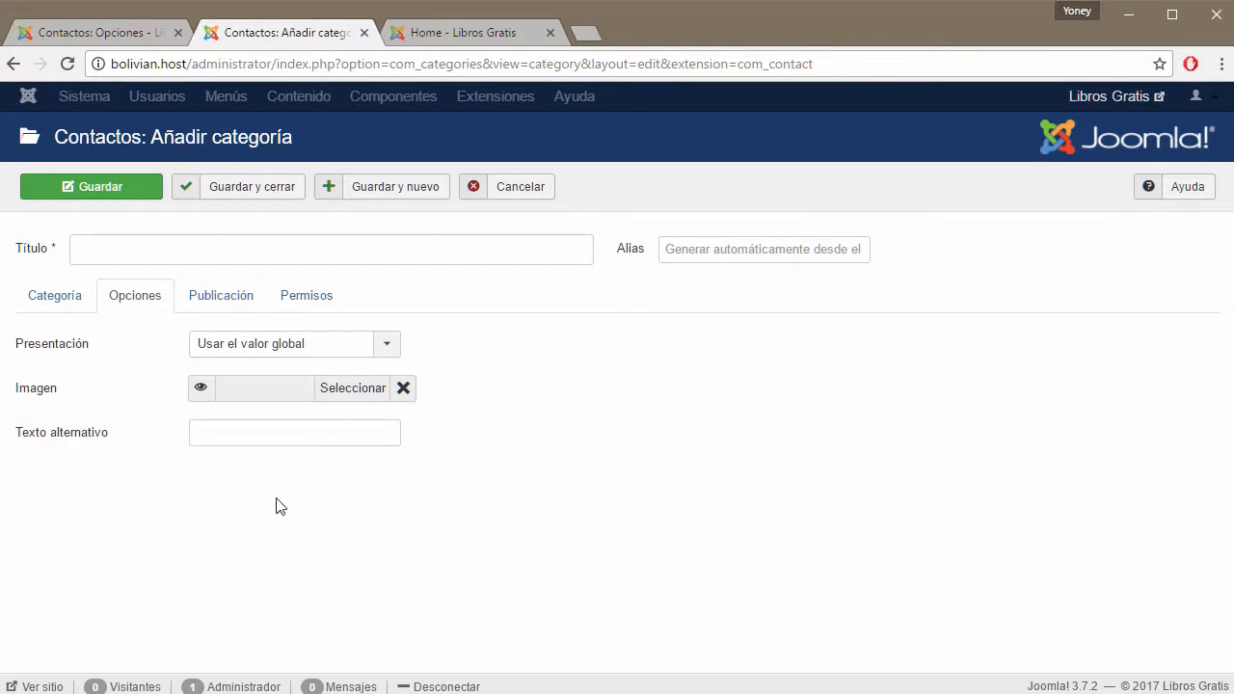
{"action": "left_click", "coordinate": [391, 354]}
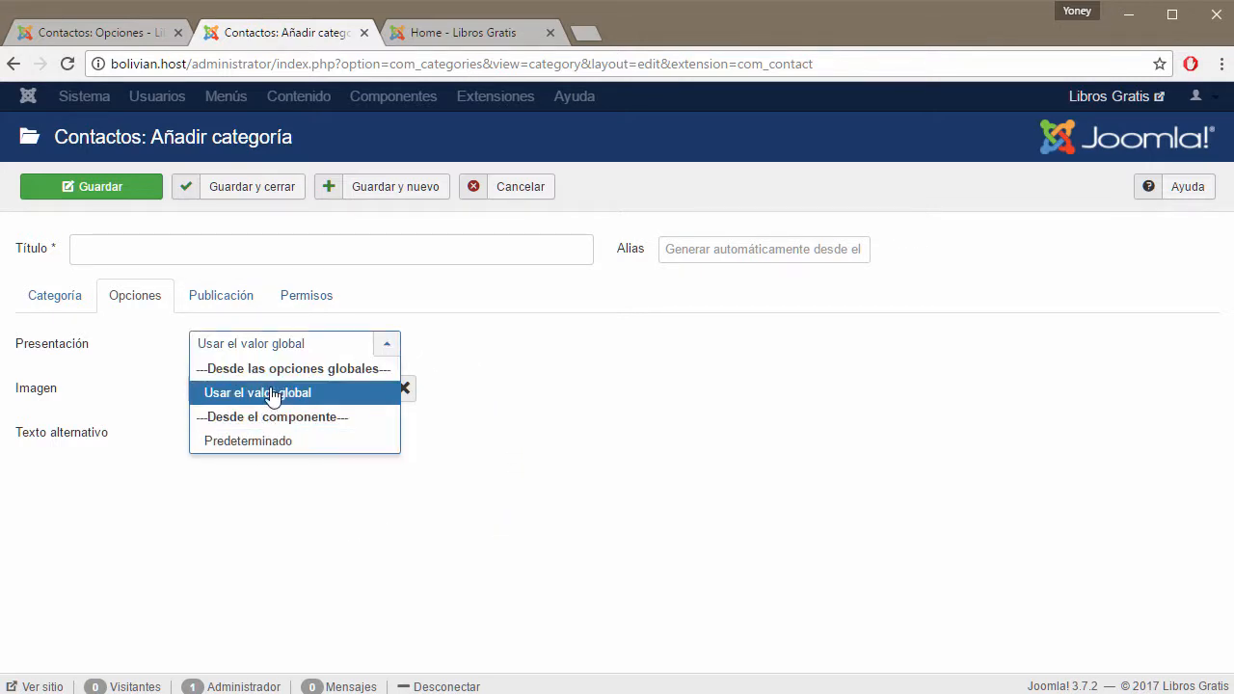
{"action": "left_click", "coordinate": [254, 448]}
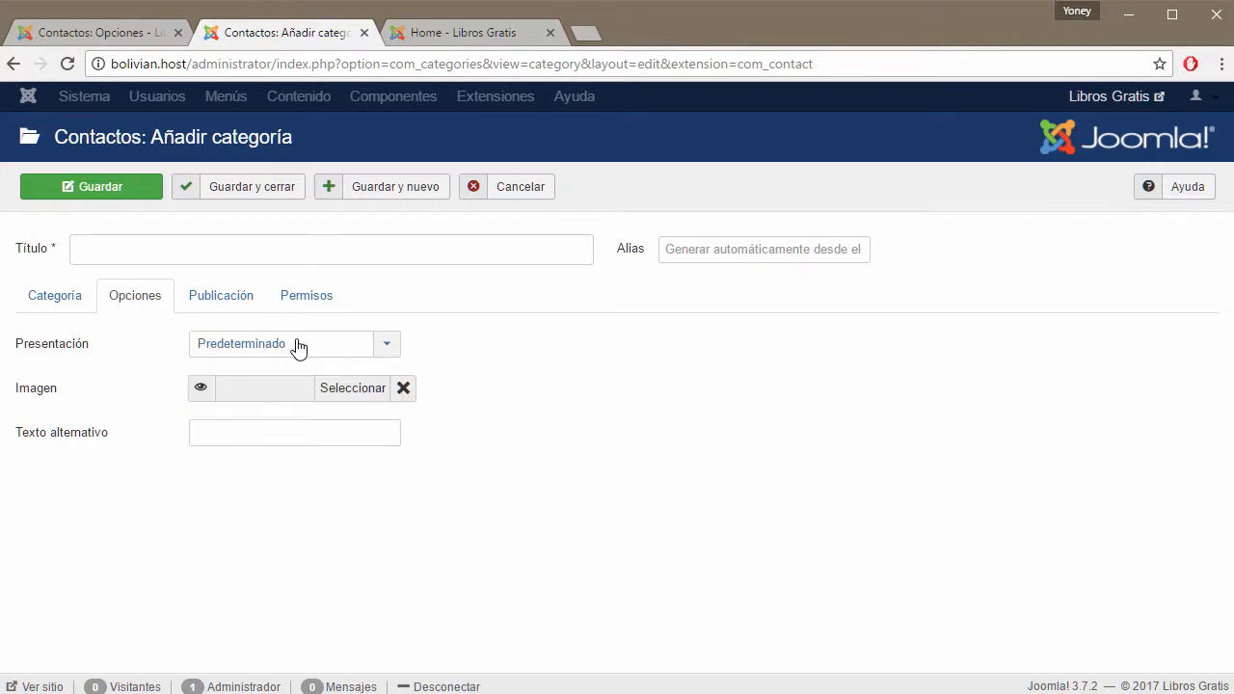
{"action": "left_click", "coordinate": [142, 35]}
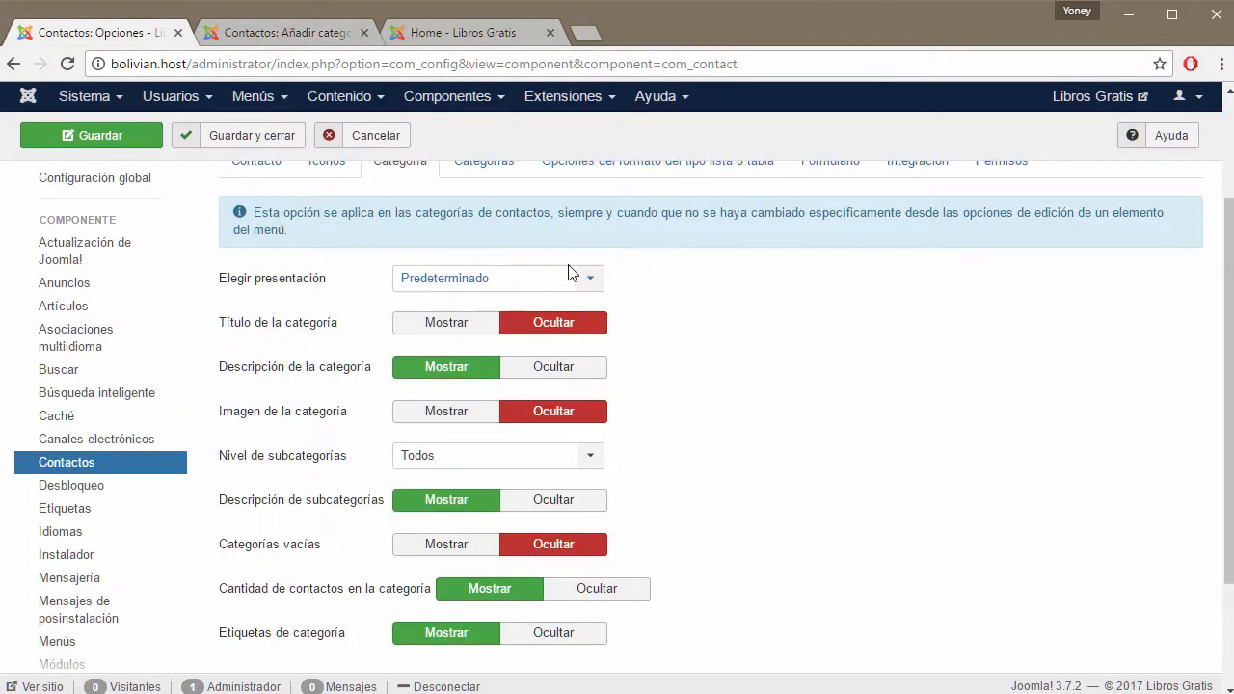
{"action": "left_click", "coordinate": [290, 32]}
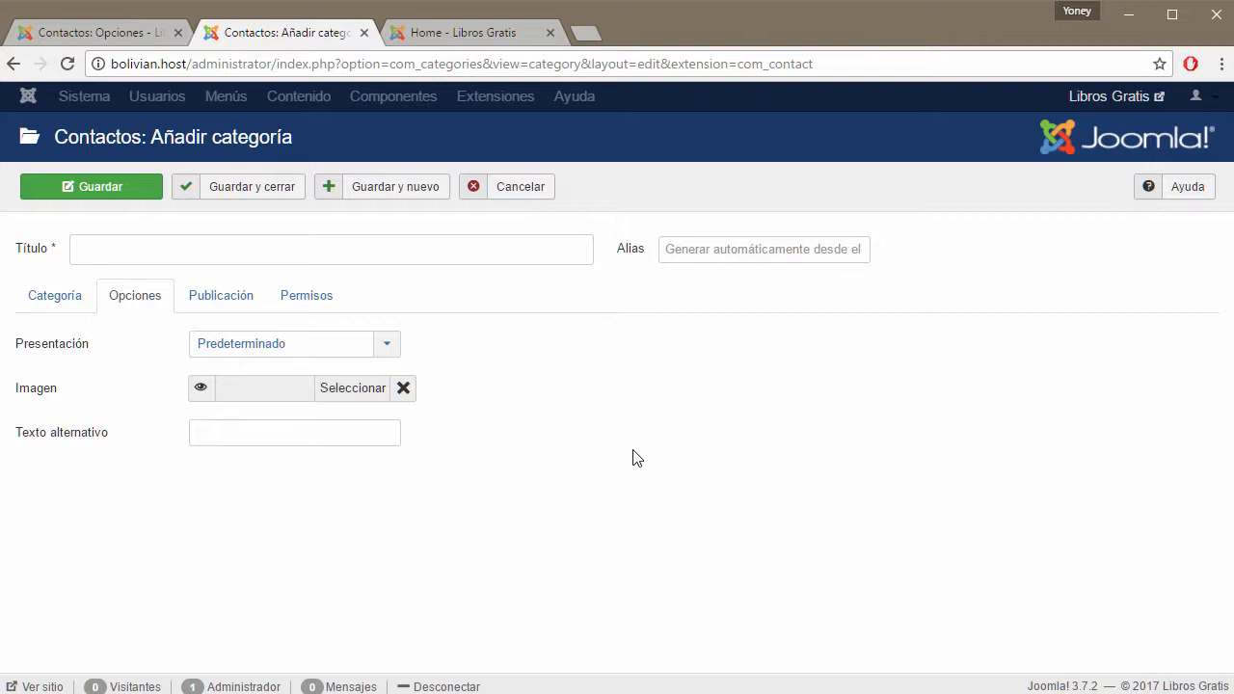
Launch Notepad, then reposition and enlarge its window.
{"action": "key", "text": "super"}
{"action": "type", "text": "not"}
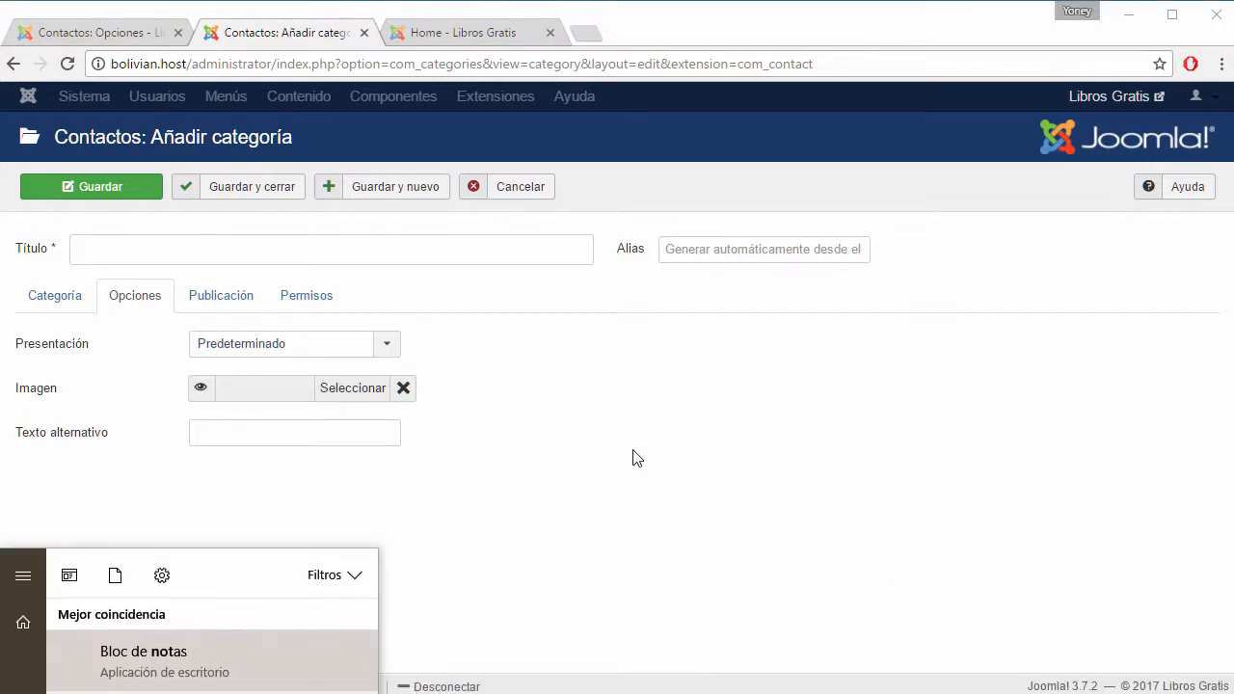
{"action": "key", "text": "Return"}
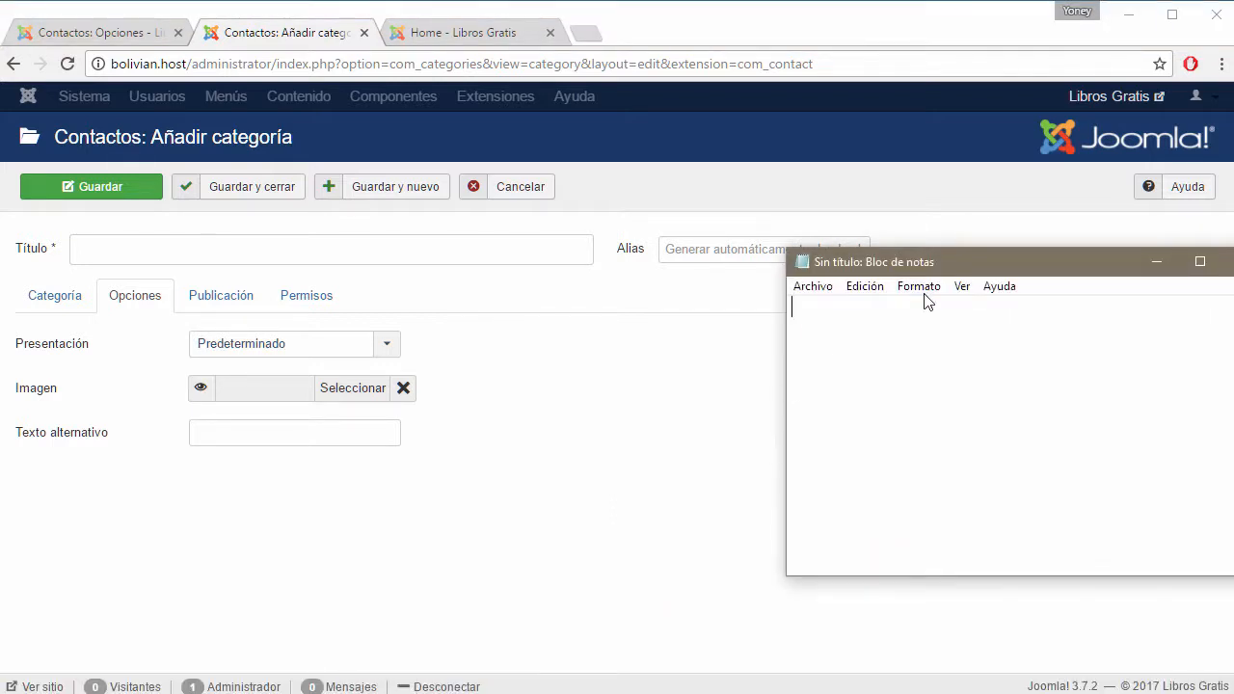
{"action": "left_click_drag", "start_coordinate": [949, 259], "coordinate": [766, 287]}
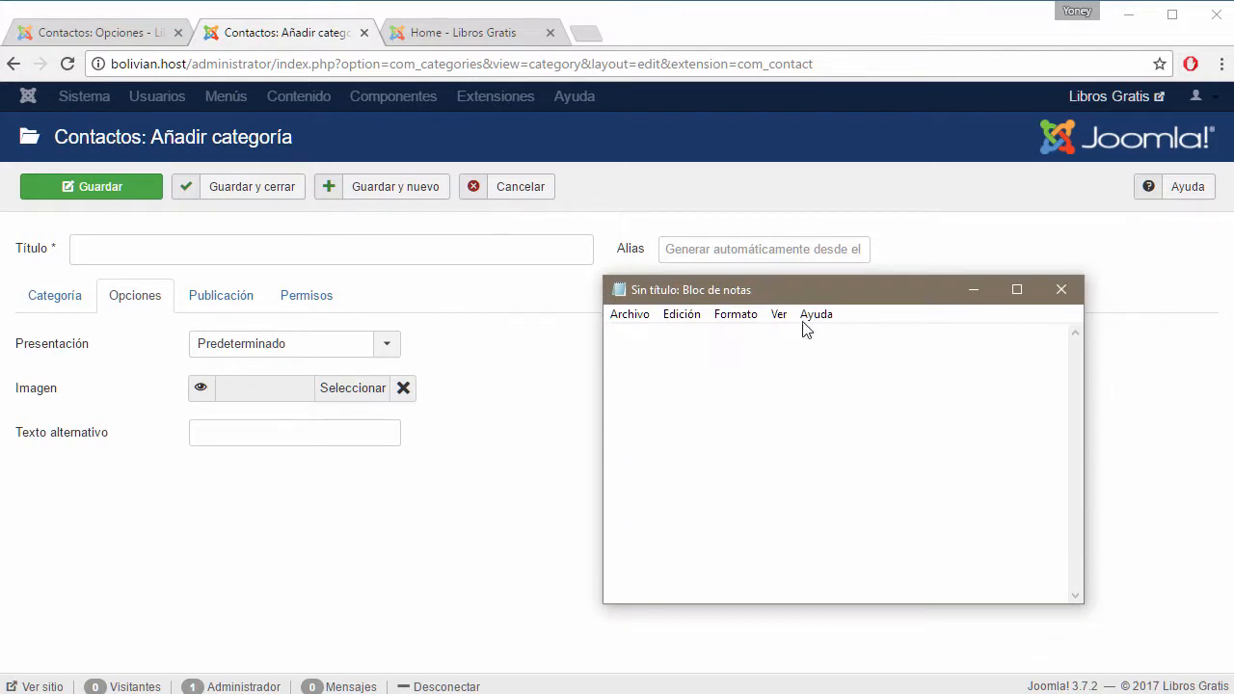
{"action": "left_click_drag", "start_coordinate": [852, 286], "coordinate": [859, 219]}
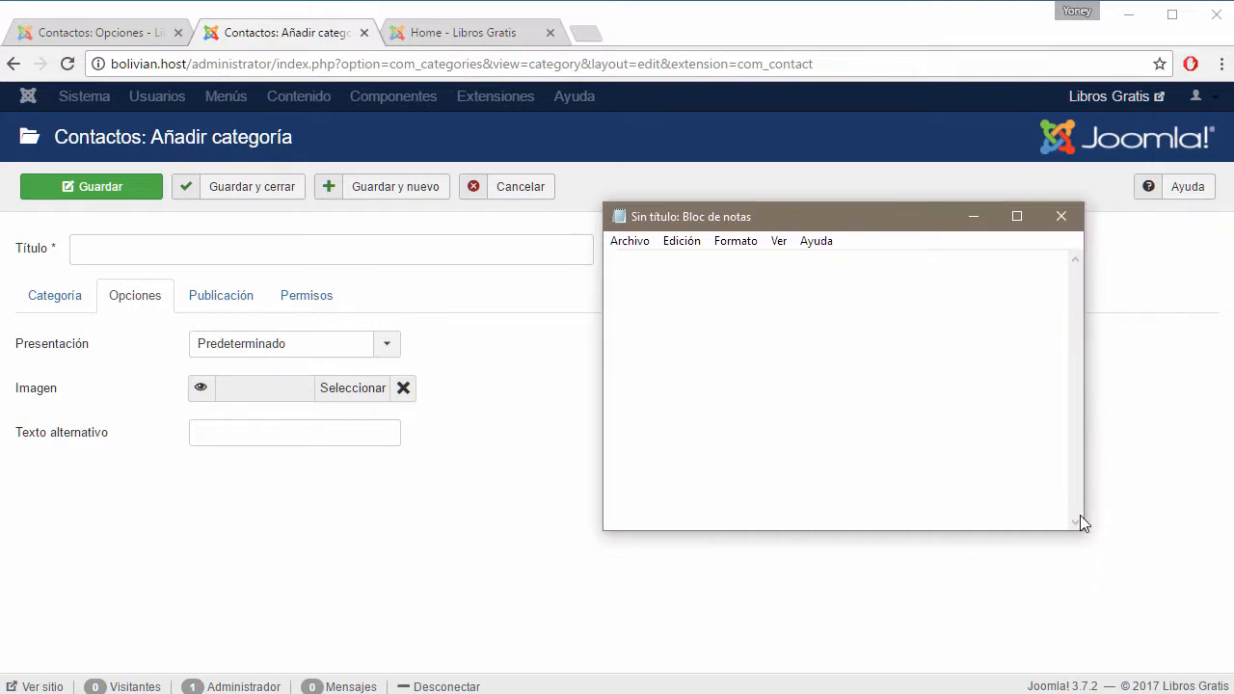
{"action": "left_click_drag", "start_coordinate": [1083, 530], "coordinate": [1154, 630]}
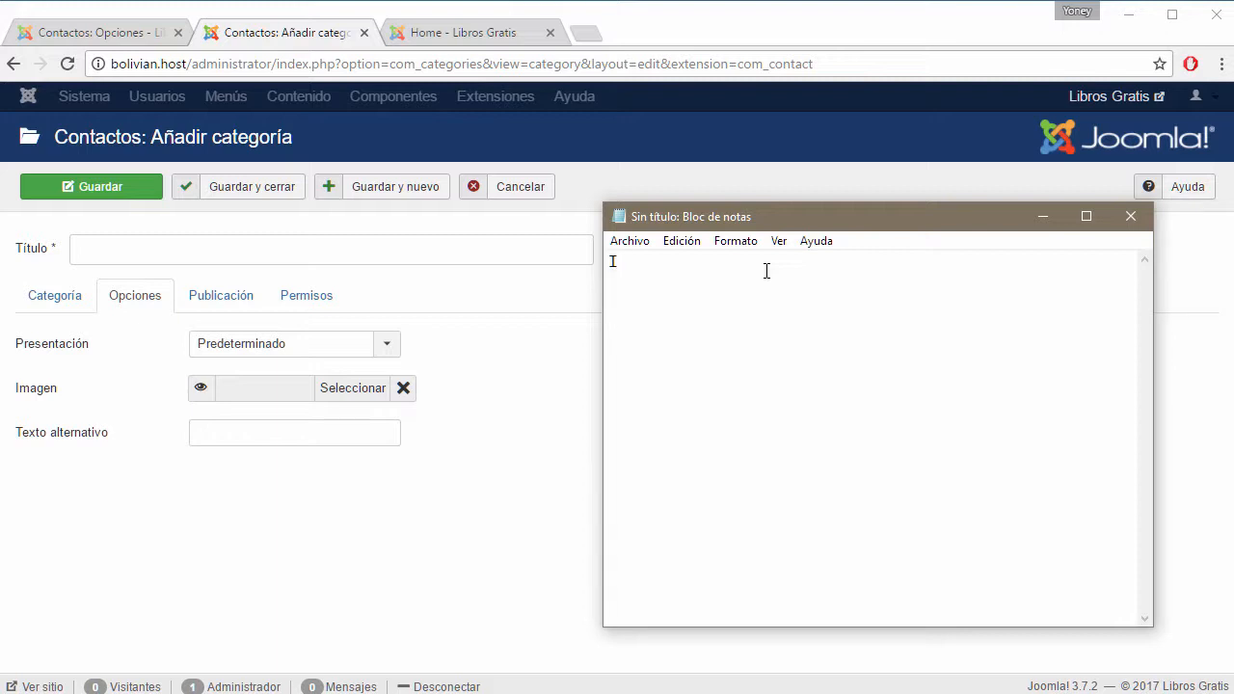
Write the lines CONFIGURACION GLOBAL and -- Configuración individual, highlighting each one.
{"action": "type", "text": "CONFIGURACION GLOBAL"}
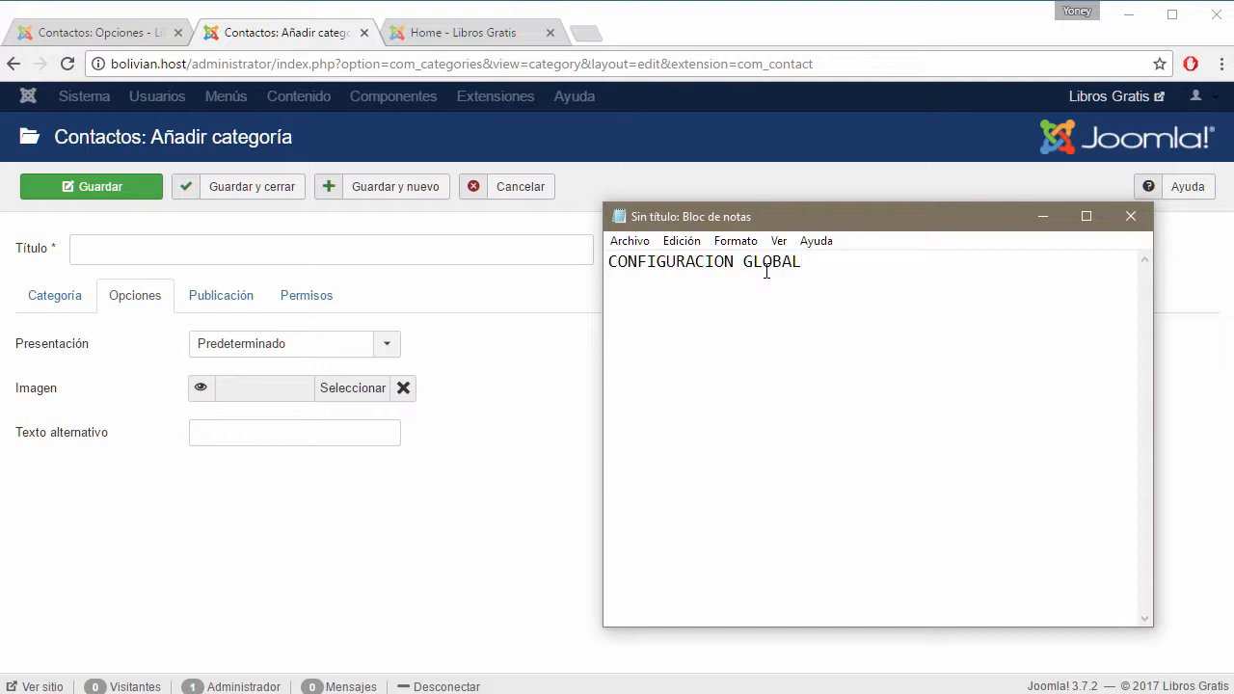
{"action": "type", "text": "-- Configuración indiv"}
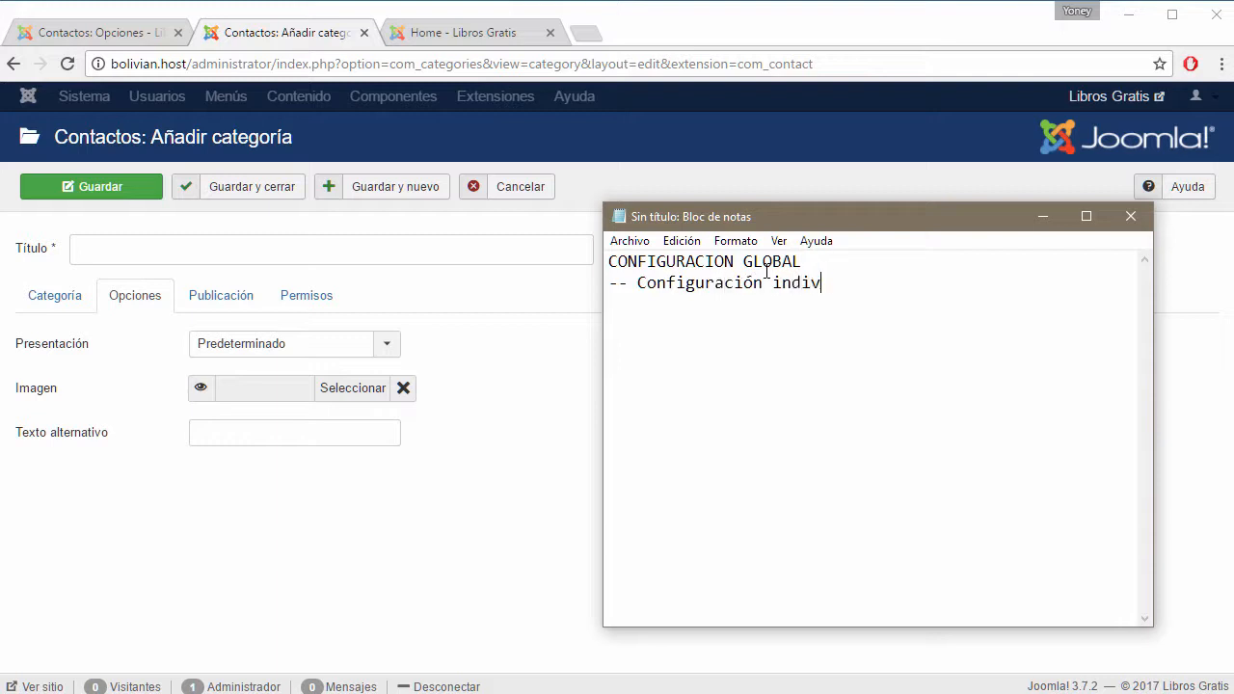
{"action": "type", "text": "idual"}
{"action": "left_click_drag", "start_coordinate": [803, 261], "coordinate": [613, 260]}
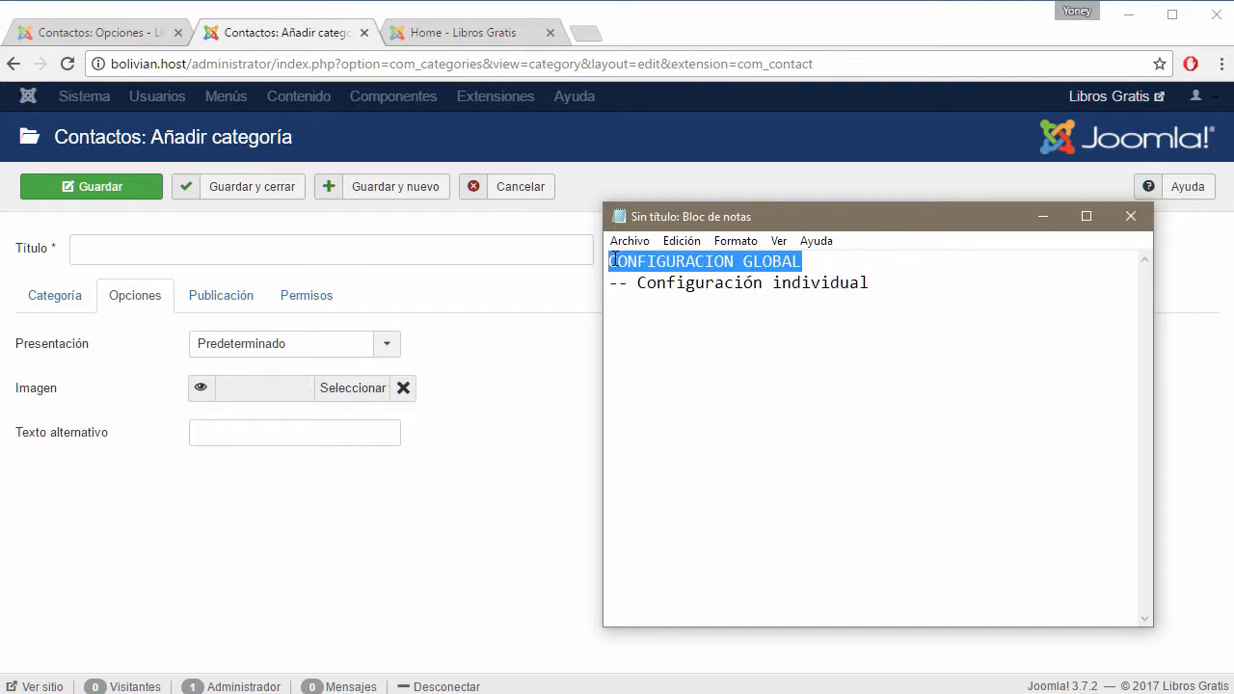
{"action": "left_click_drag", "start_coordinate": [895, 283], "coordinate": [641, 283]}
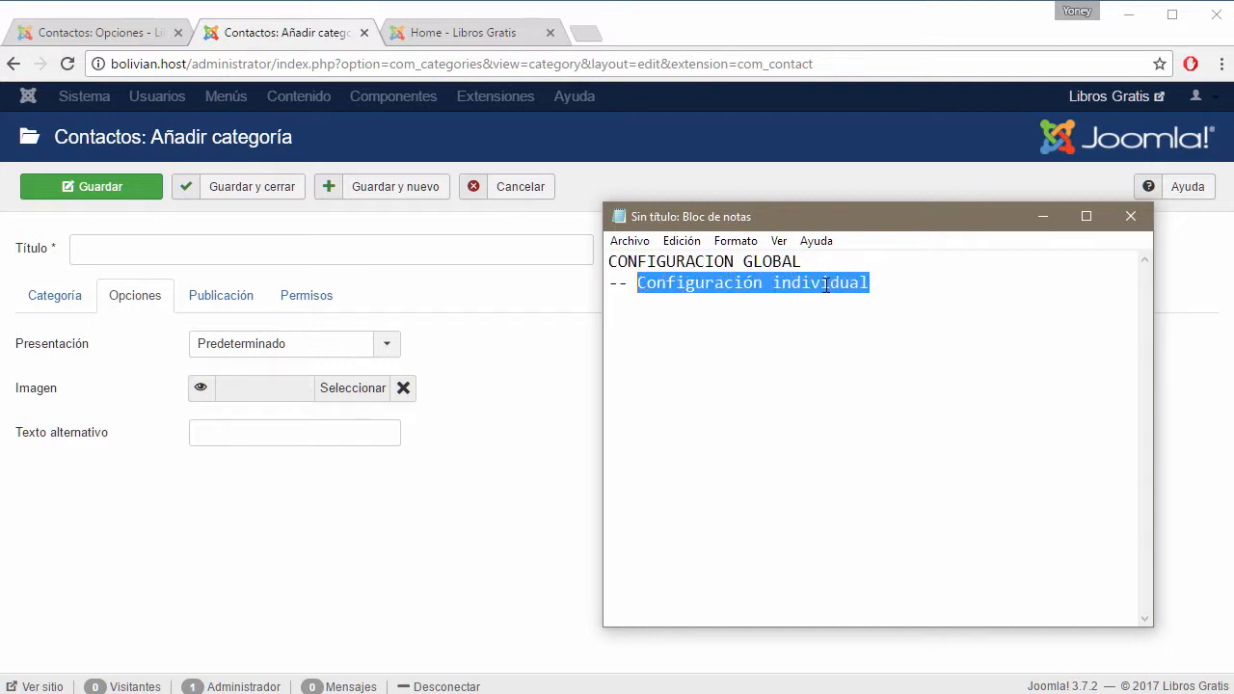
{"action": "left_click", "coordinate": [820, 323]}
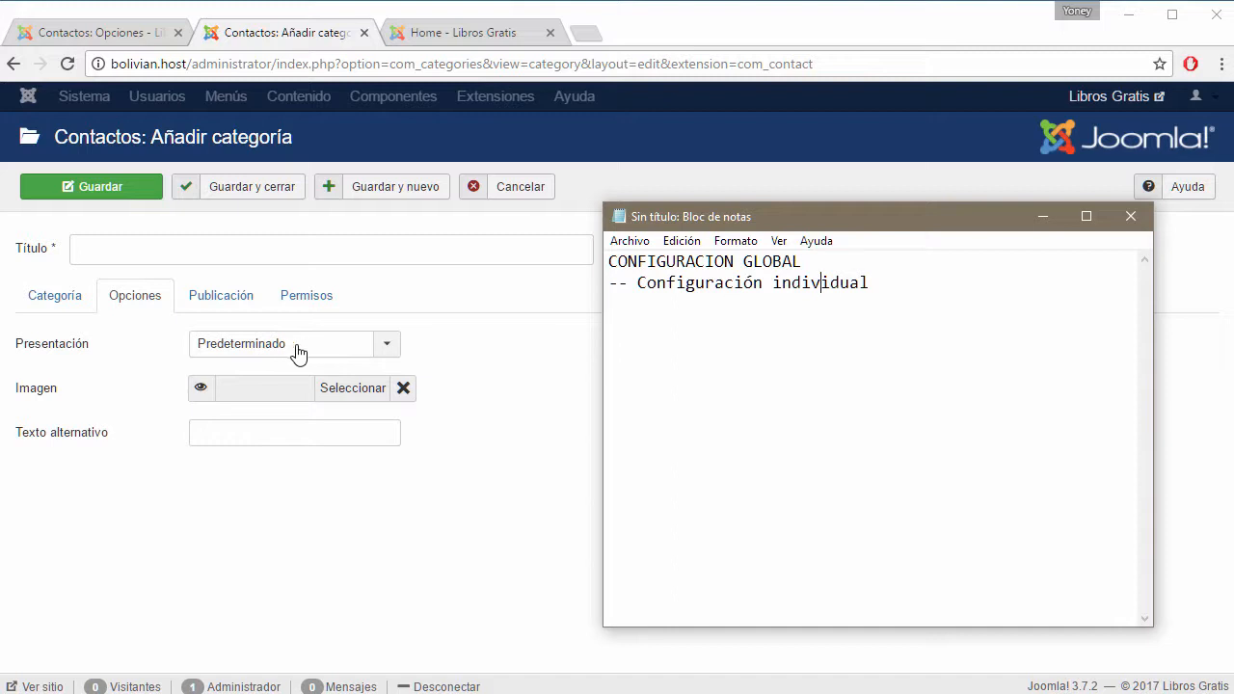
Highlight both note lines again, ending on the Contactos: Opciones page.
{"action": "left_click_drag", "start_coordinate": [883, 282], "coordinate": [605, 293]}
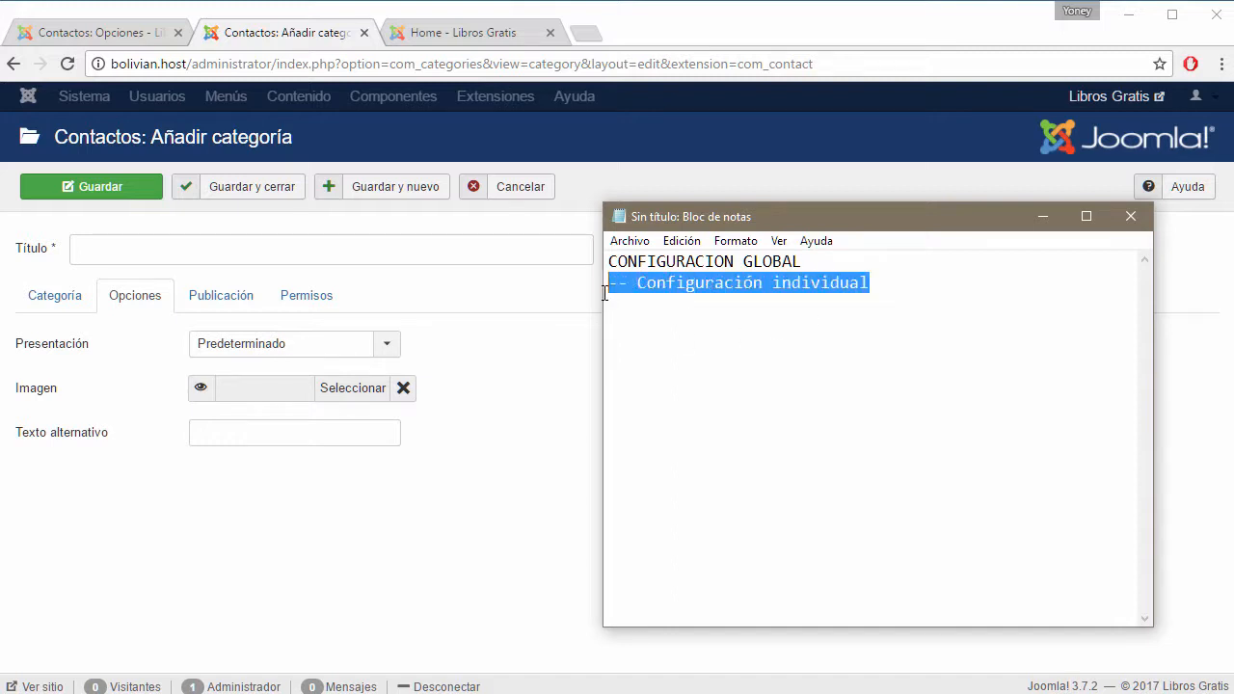
{"action": "left_click", "coordinate": [762, 303]}
{"action": "left_click_drag", "start_coordinate": [887, 283], "coordinate": [618, 289]}
{"action": "left_click_drag", "start_coordinate": [807, 262], "coordinate": [608, 263]}
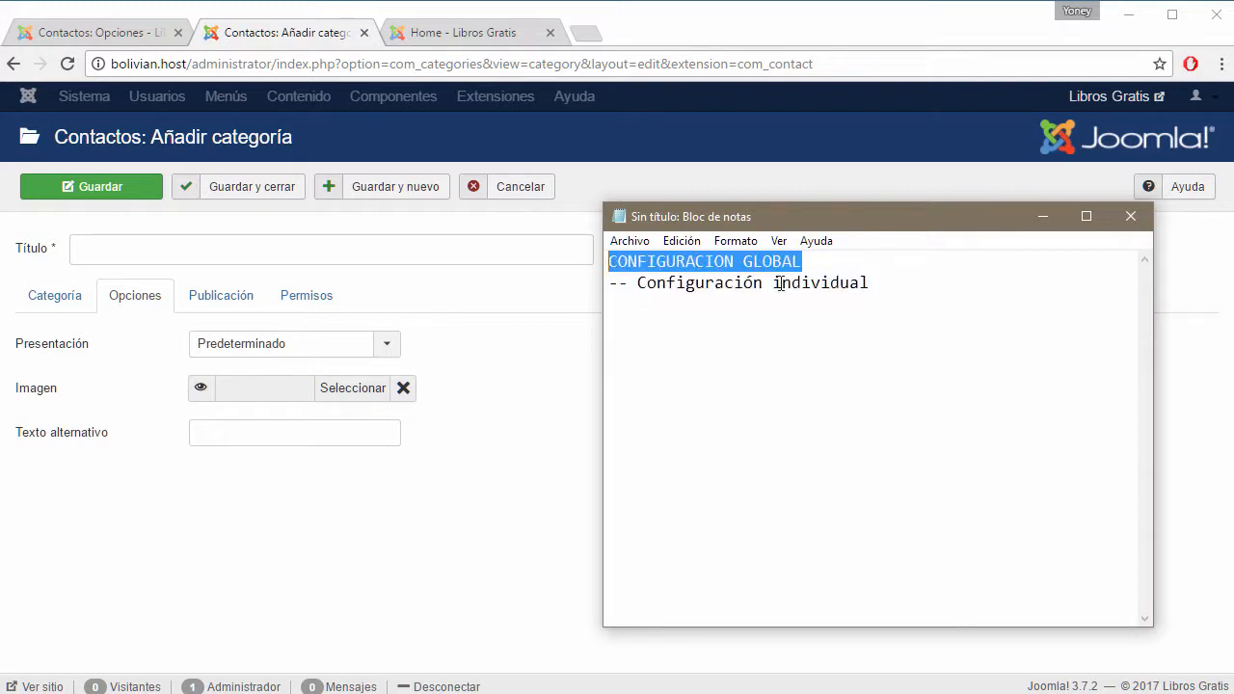
{"action": "left_click", "coordinate": [157, 33]}
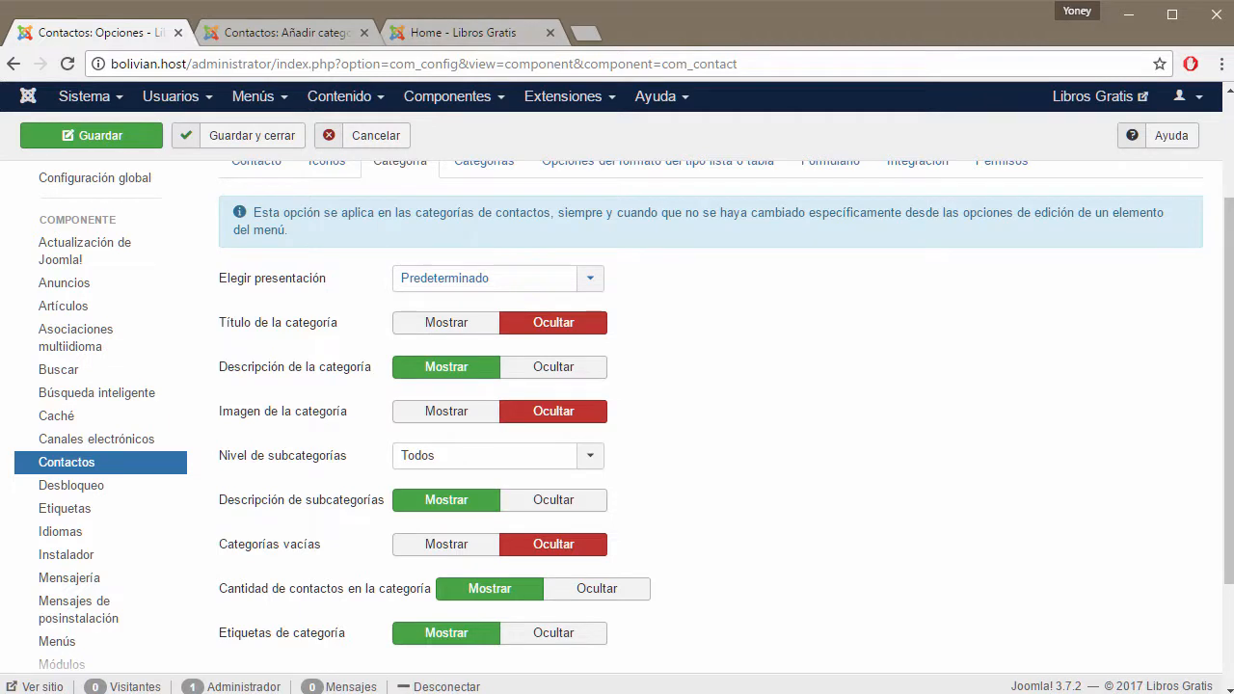
Bring Notepad forward and highlight CONFIGURACION GLOBAL, then -- Configuración individual.
{"action": "key", "text": "alt+Tab"}
{"action": "left_click", "coordinate": [798, 289]}
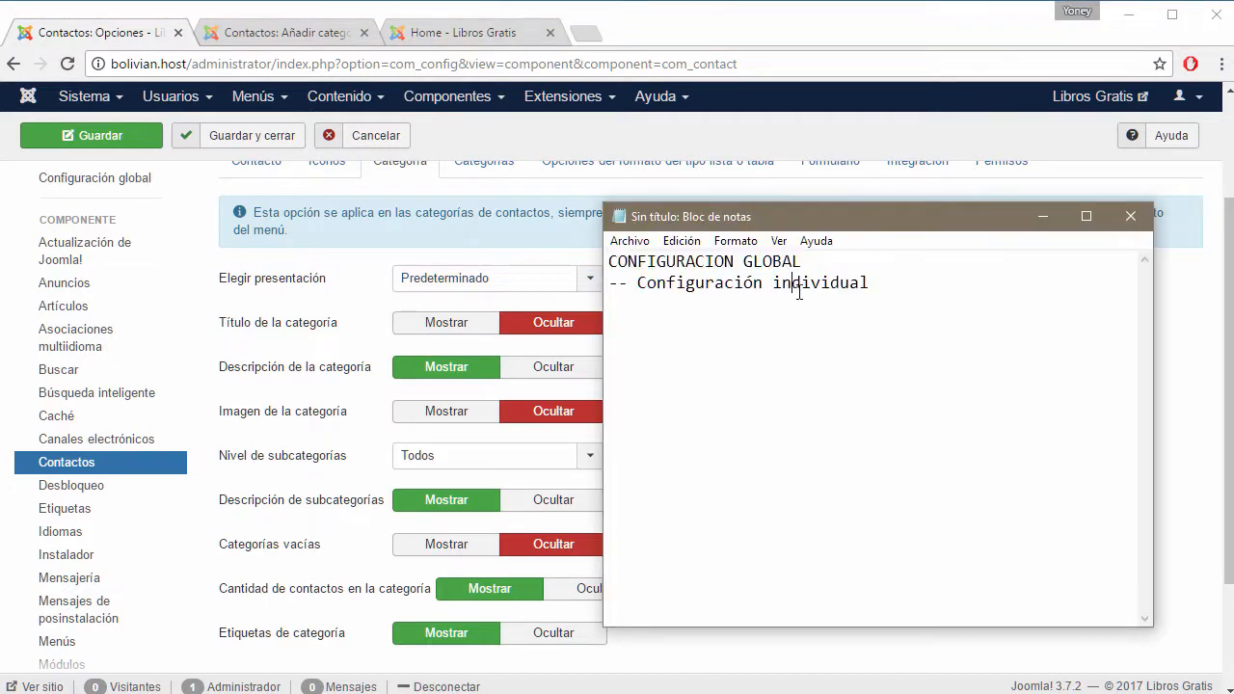
{"action": "left_click_drag", "start_coordinate": [808, 261], "coordinate": [609, 260]}
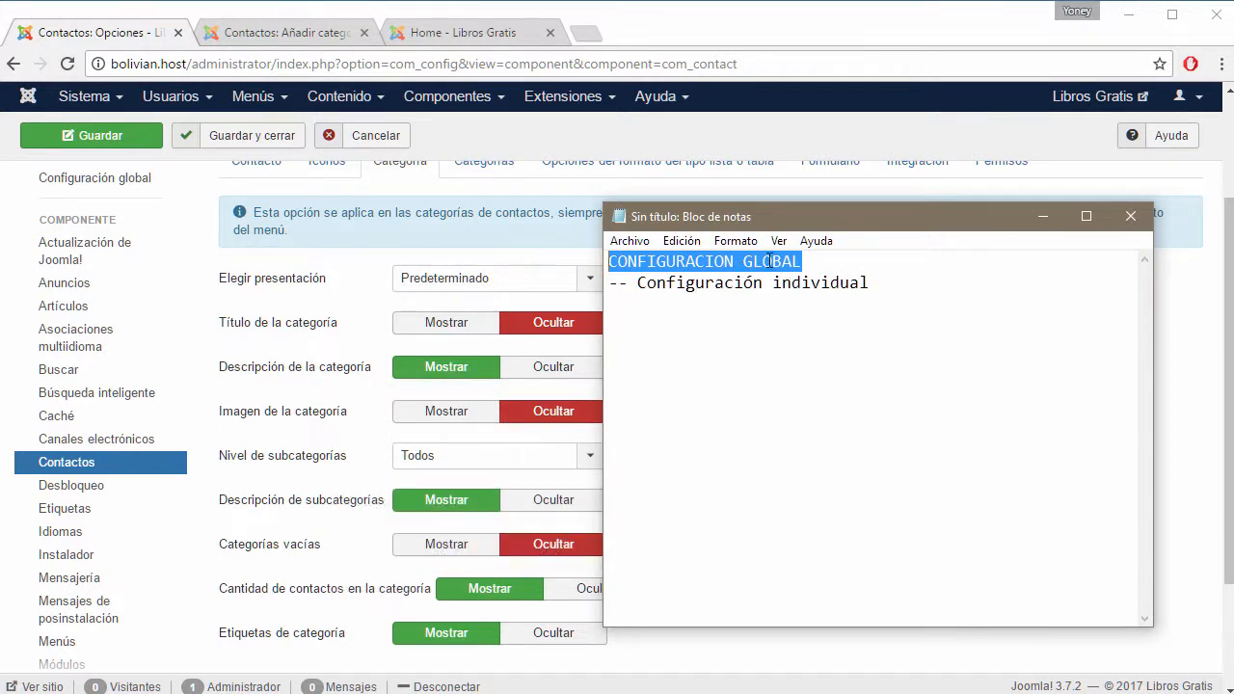
{"action": "left_click", "coordinate": [811, 265]}
{"action": "left_click_drag", "start_coordinate": [822, 263], "coordinate": [599, 257]}
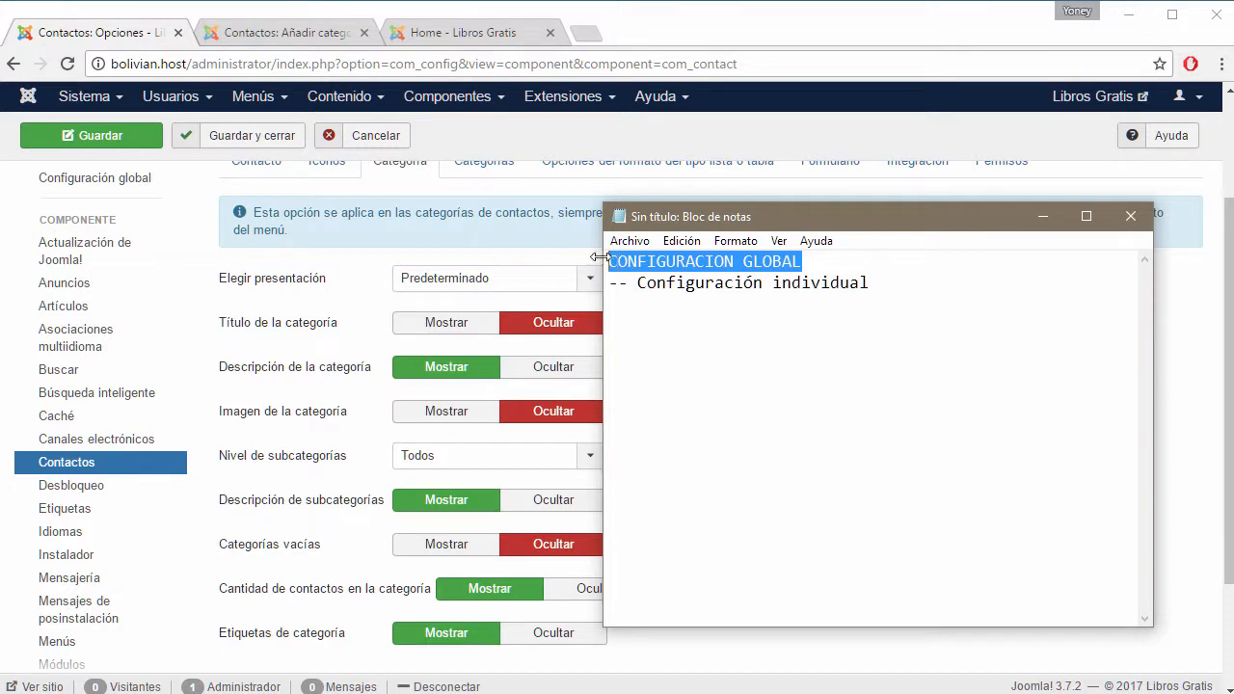
{"action": "left_click", "coordinate": [786, 283]}
{"action": "left_click_drag", "start_coordinate": [880, 284], "coordinate": [615, 282]}
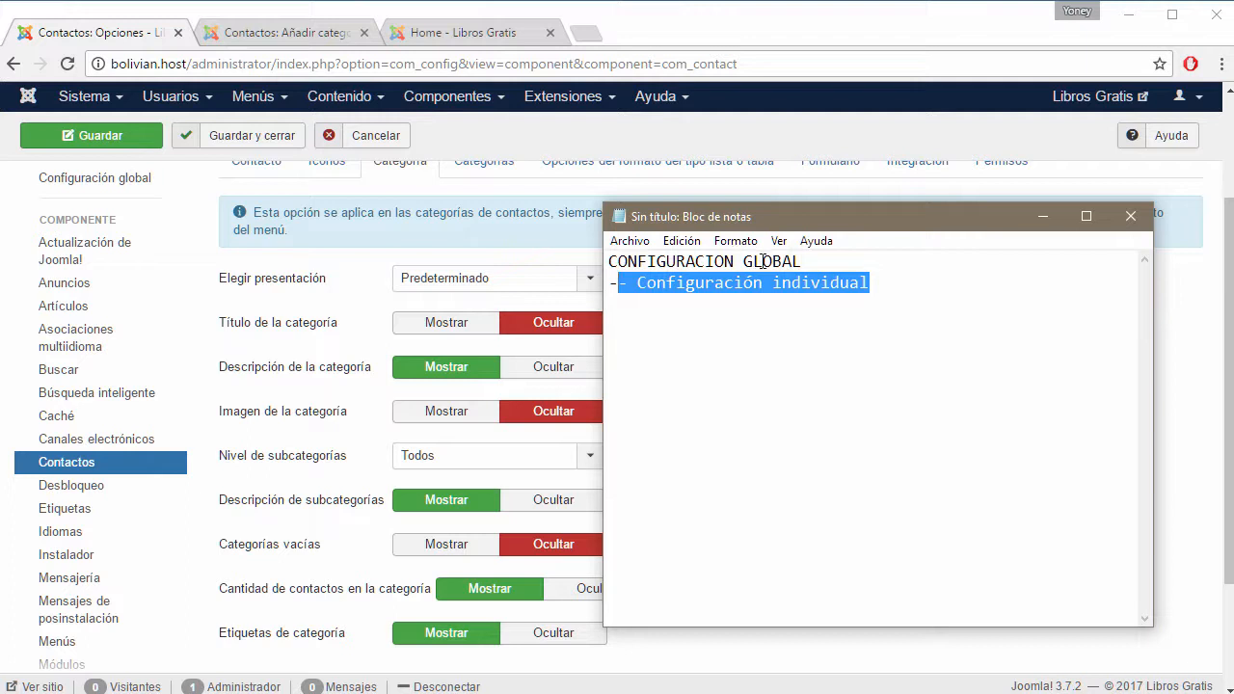
{"action": "left_click", "coordinate": [804, 261]}
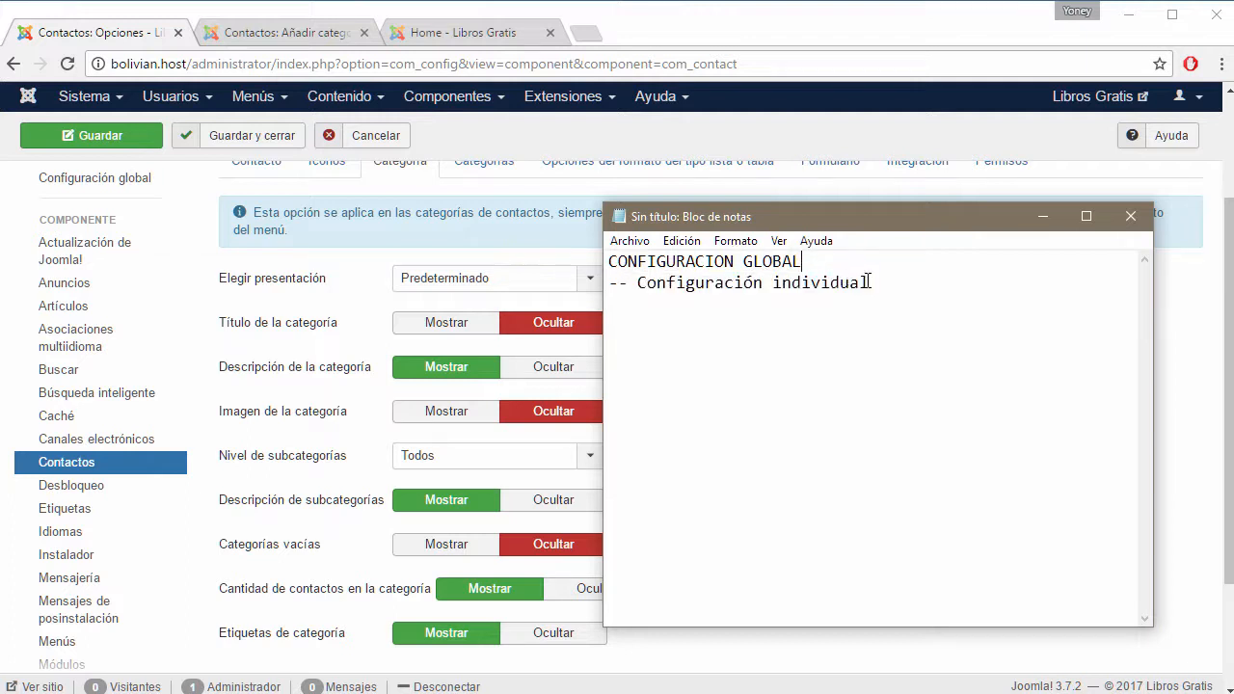
{"action": "left_click_drag", "start_coordinate": [867, 283], "coordinate": [615, 283]}
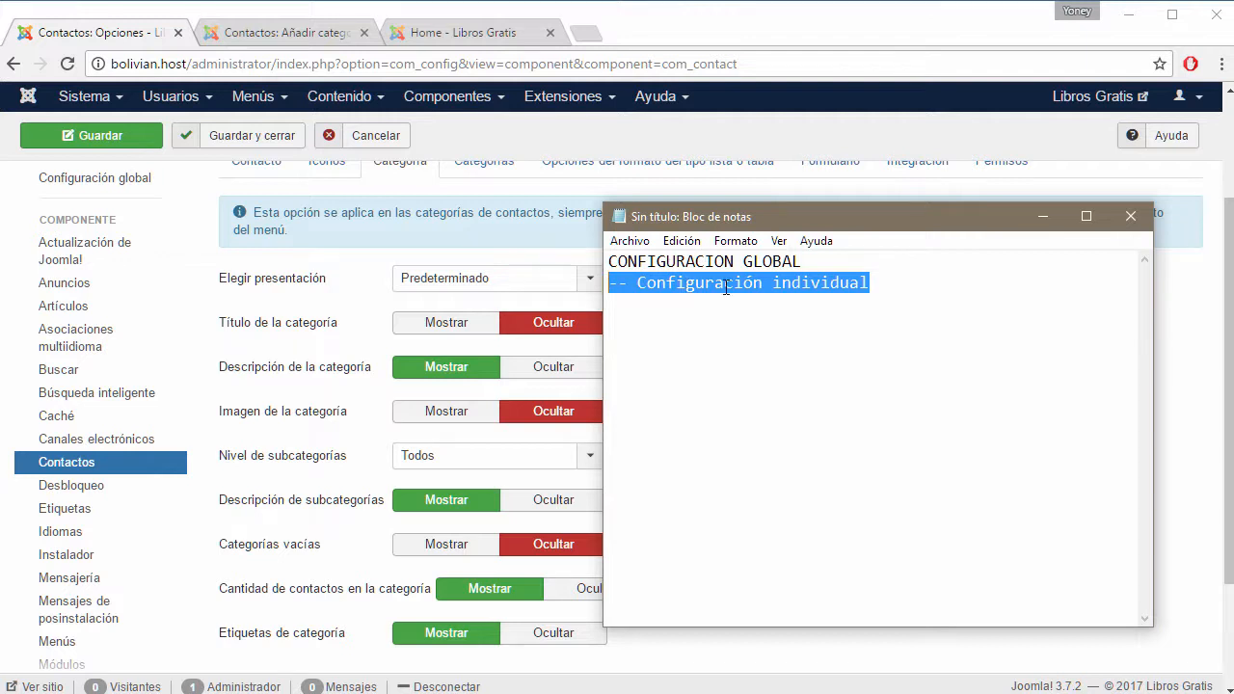
Alternate highlighting the two lines, finishing on the Configuración individual line.
{"action": "left_click", "coordinate": [872, 282]}
{"action": "left_click_drag", "start_coordinate": [808, 261], "coordinate": [609, 261]}
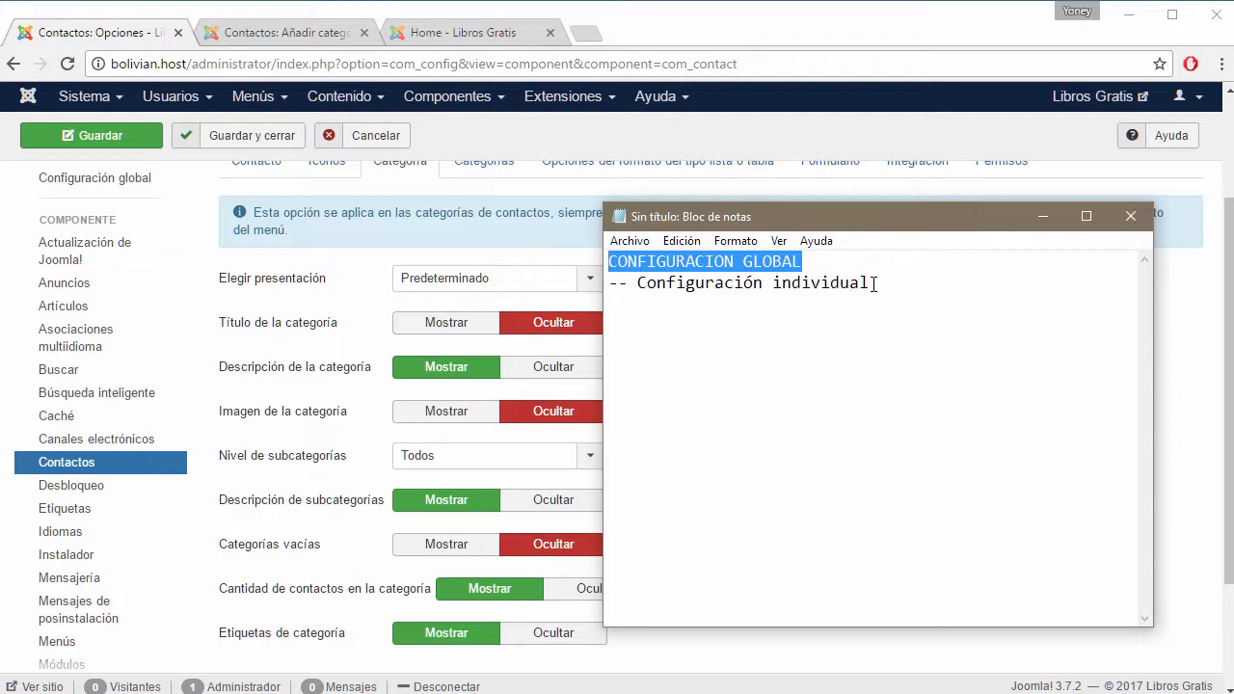
{"action": "left_click_drag", "start_coordinate": [875, 283], "coordinate": [610, 285]}
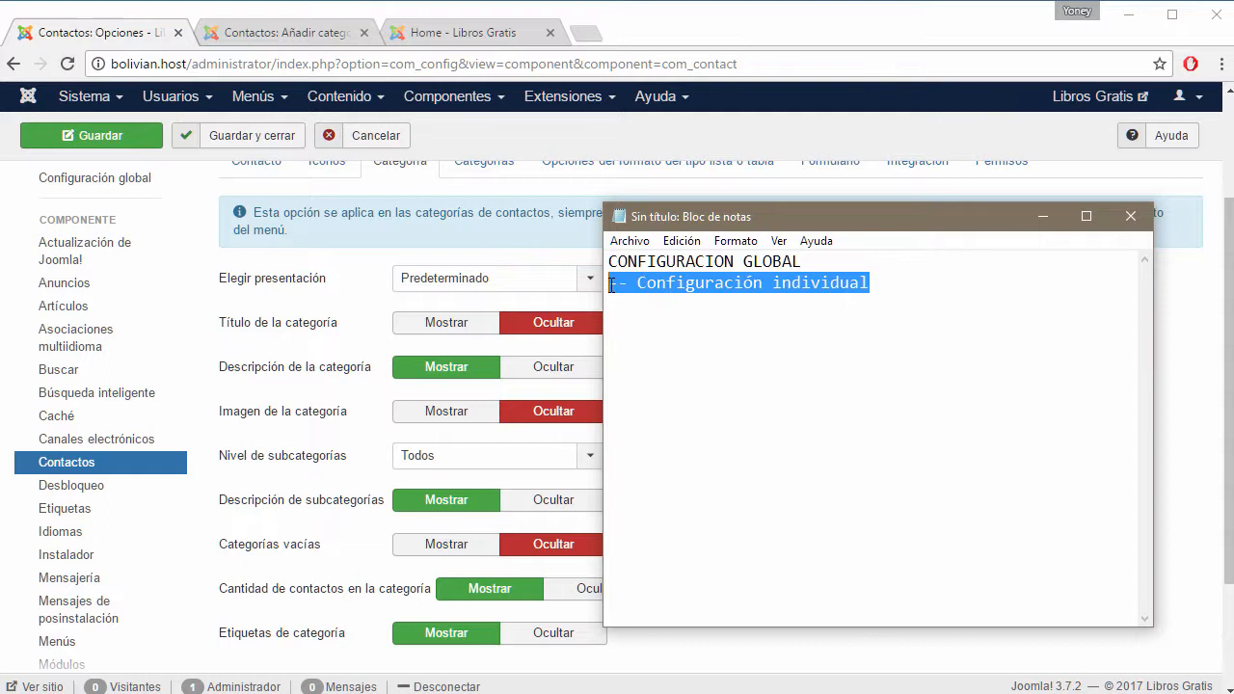
{"action": "left_click", "coordinate": [748, 282]}
{"action": "left_click_drag", "start_coordinate": [810, 261], "coordinate": [610, 262]}
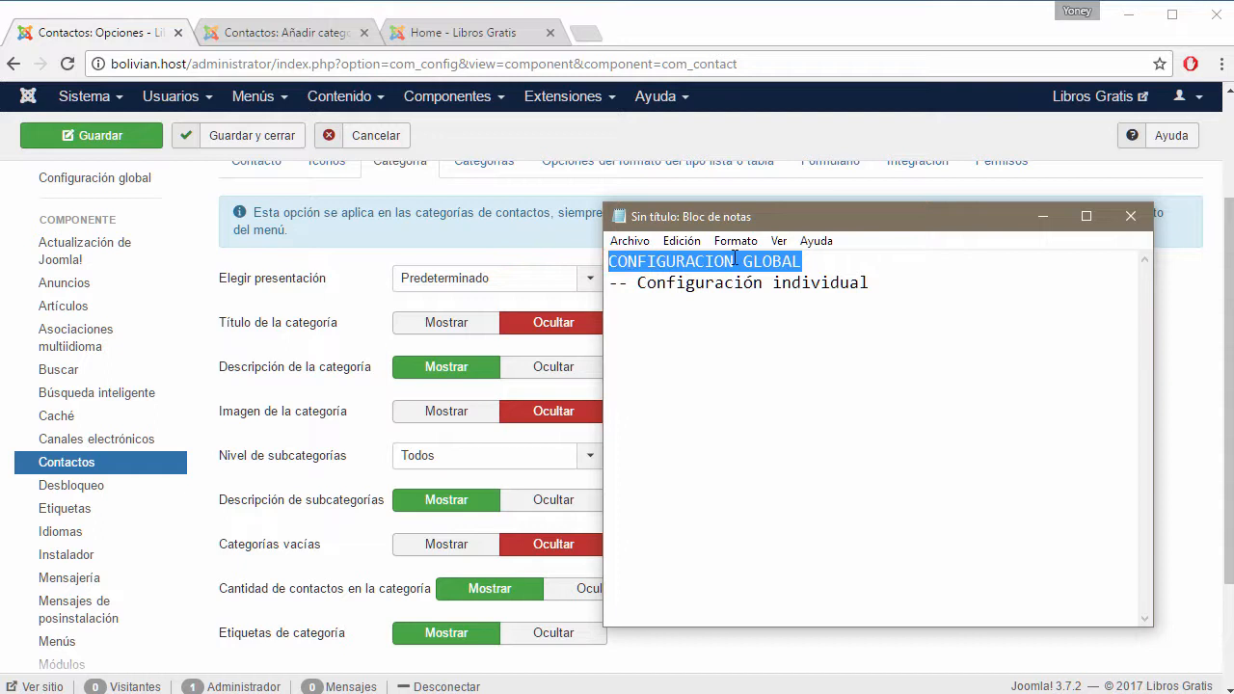
{"action": "left_click", "coordinate": [756, 286]}
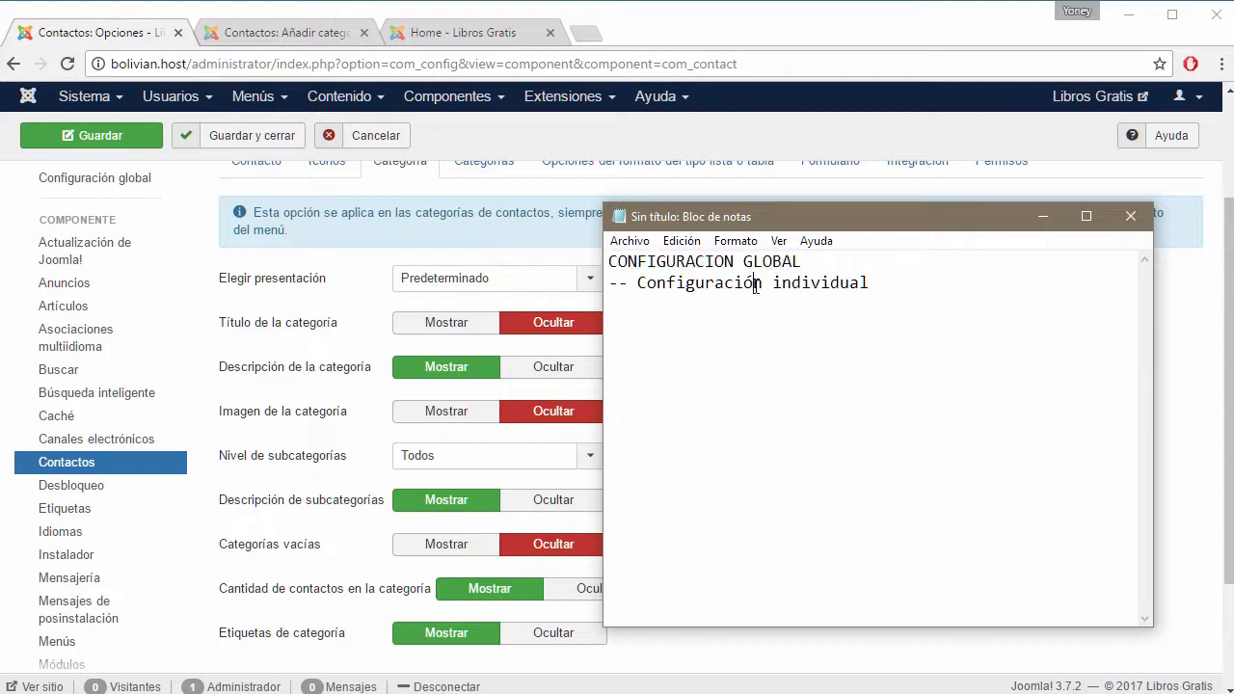
{"action": "left_click_drag", "start_coordinate": [875, 285], "coordinate": [607, 288]}
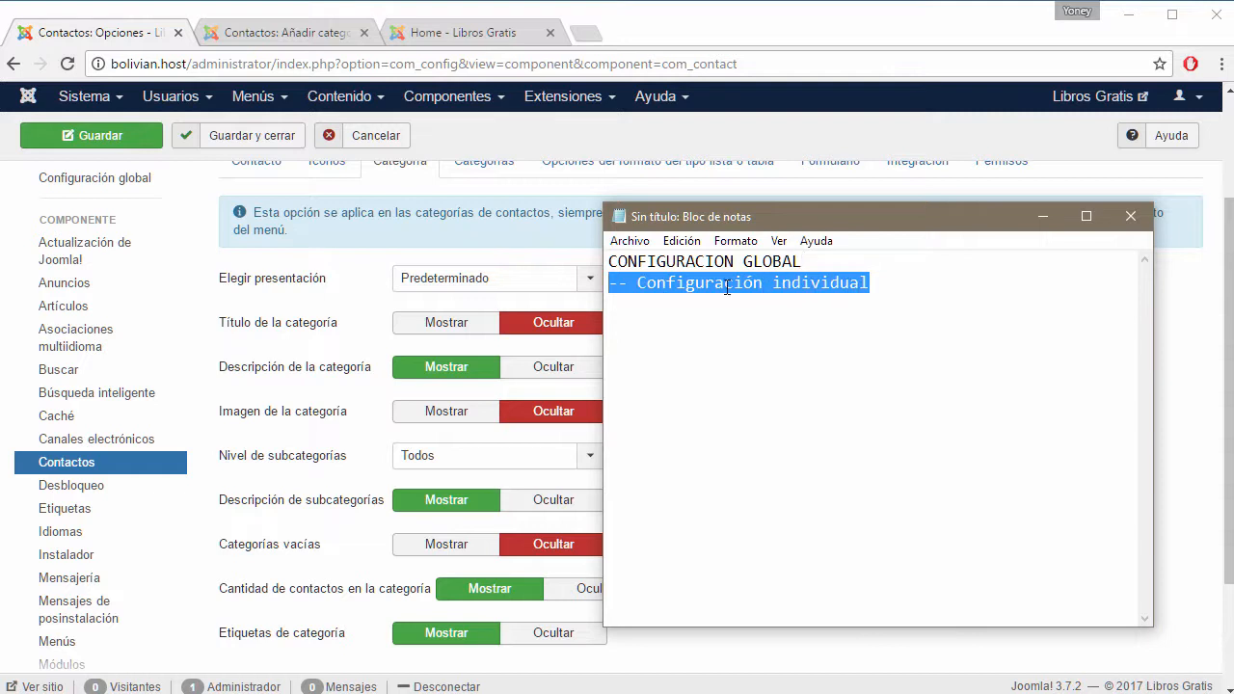
{"action": "left_click", "coordinate": [785, 288]}
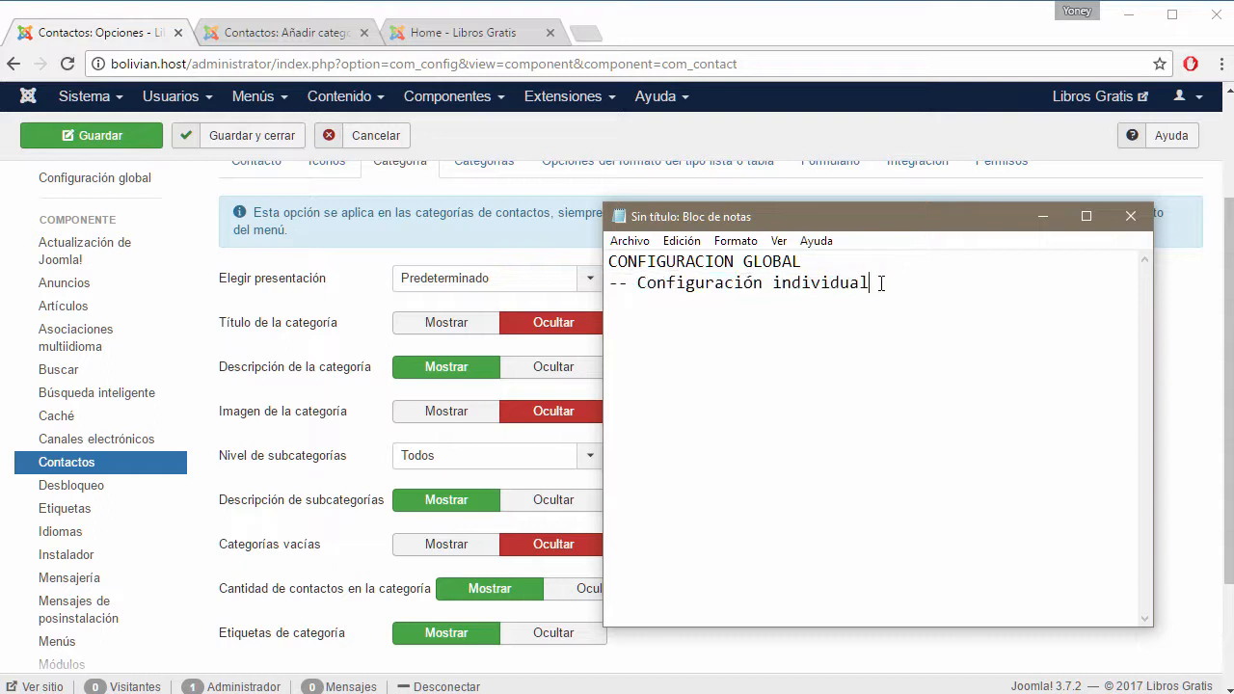
{"action": "left_click_drag", "start_coordinate": [873, 284], "coordinate": [605, 286]}
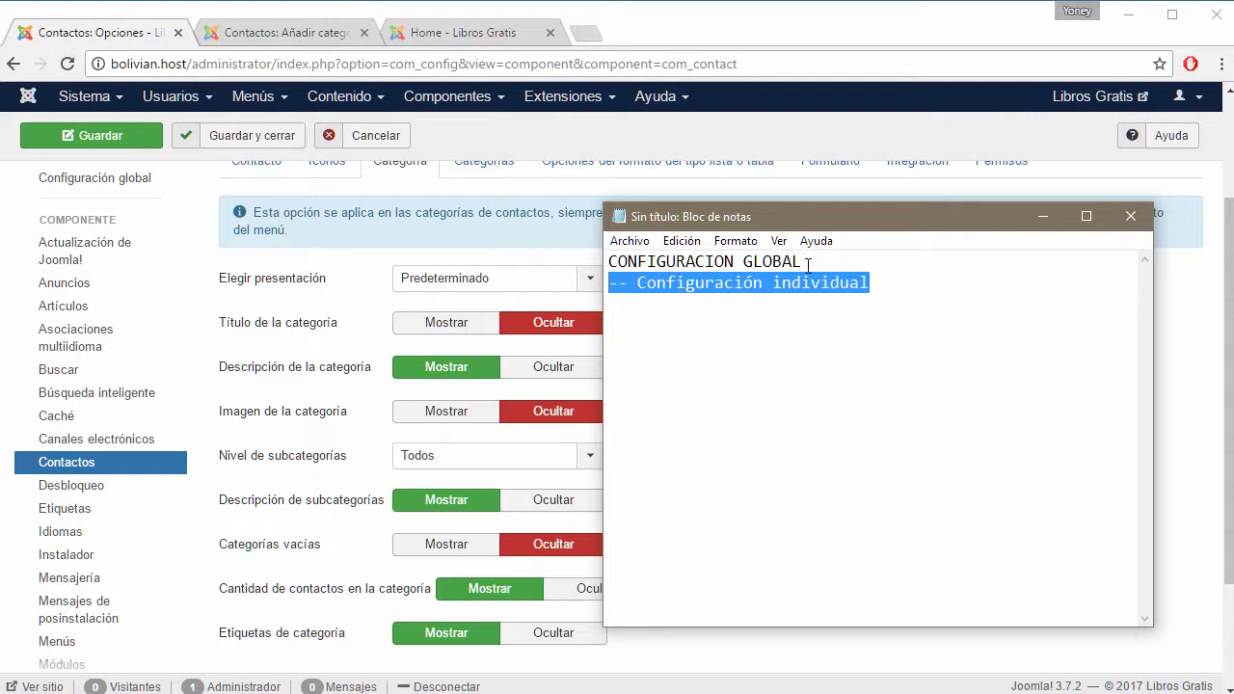
Show the category title for contact categories and compare the new category's description field.
{"action": "left_click", "coordinate": [131, 34]}
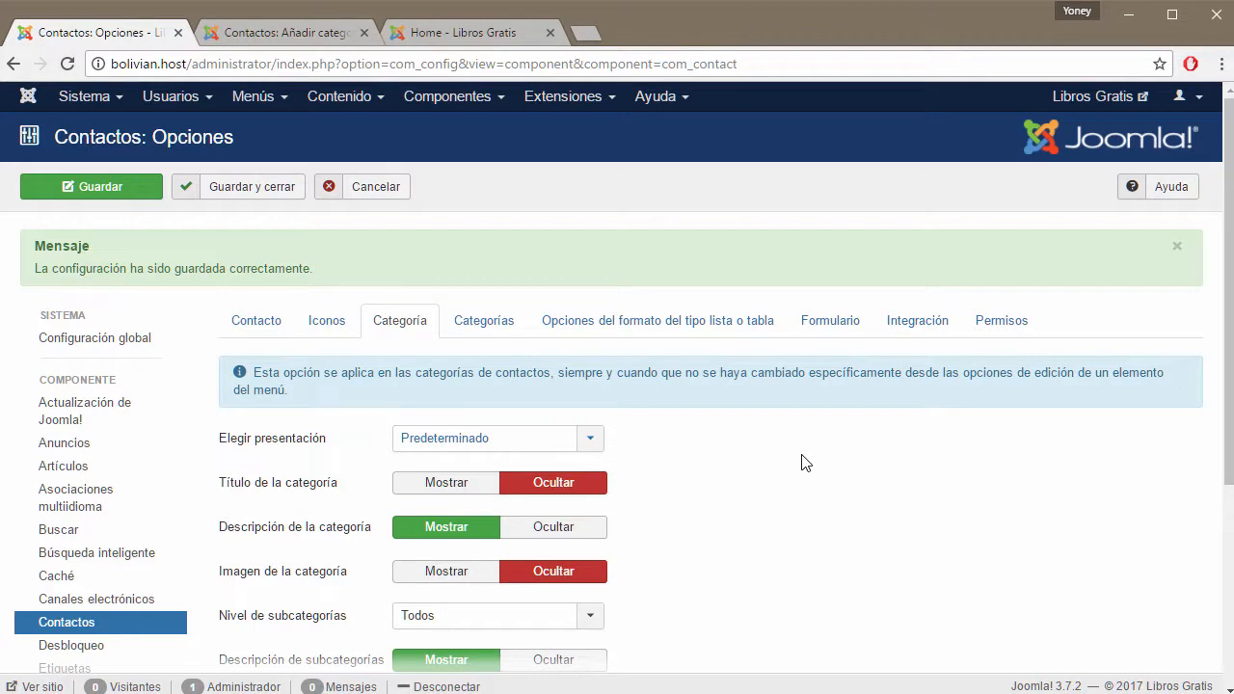
{"action": "scroll", "coordinate": [801, 463], "scroll_direction": "down", "scroll_amount": 2}
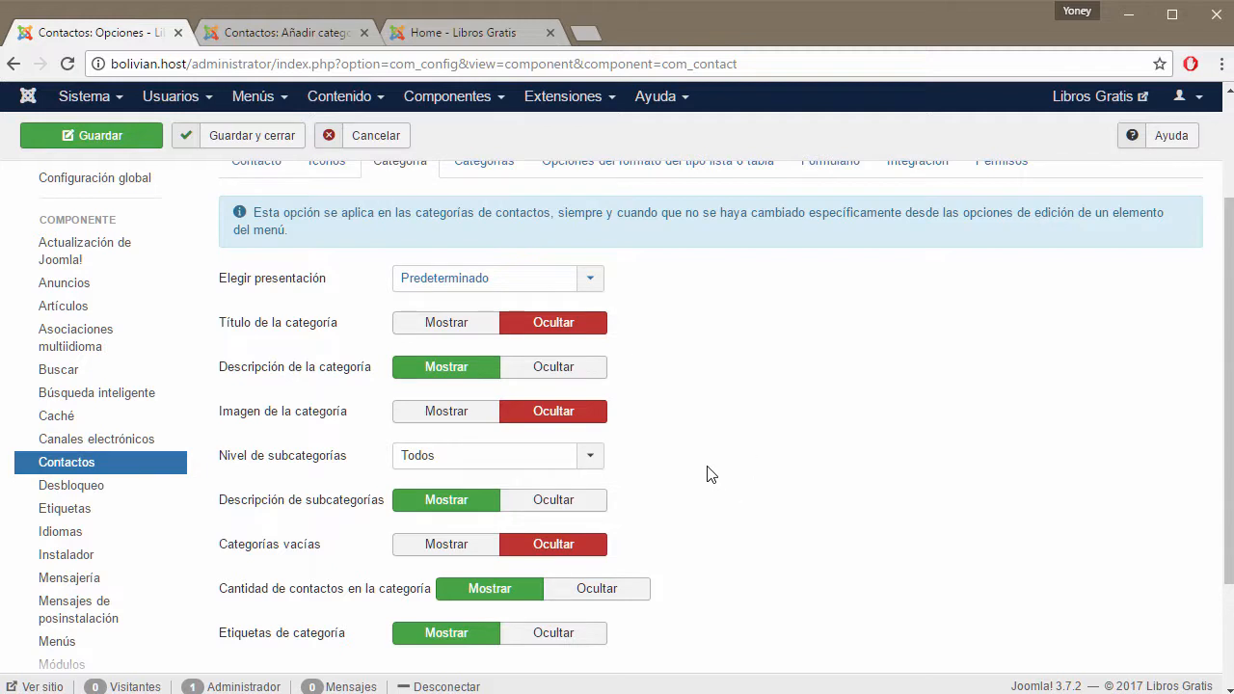
{"action": "left_click", "coordinate": [435, 326]}
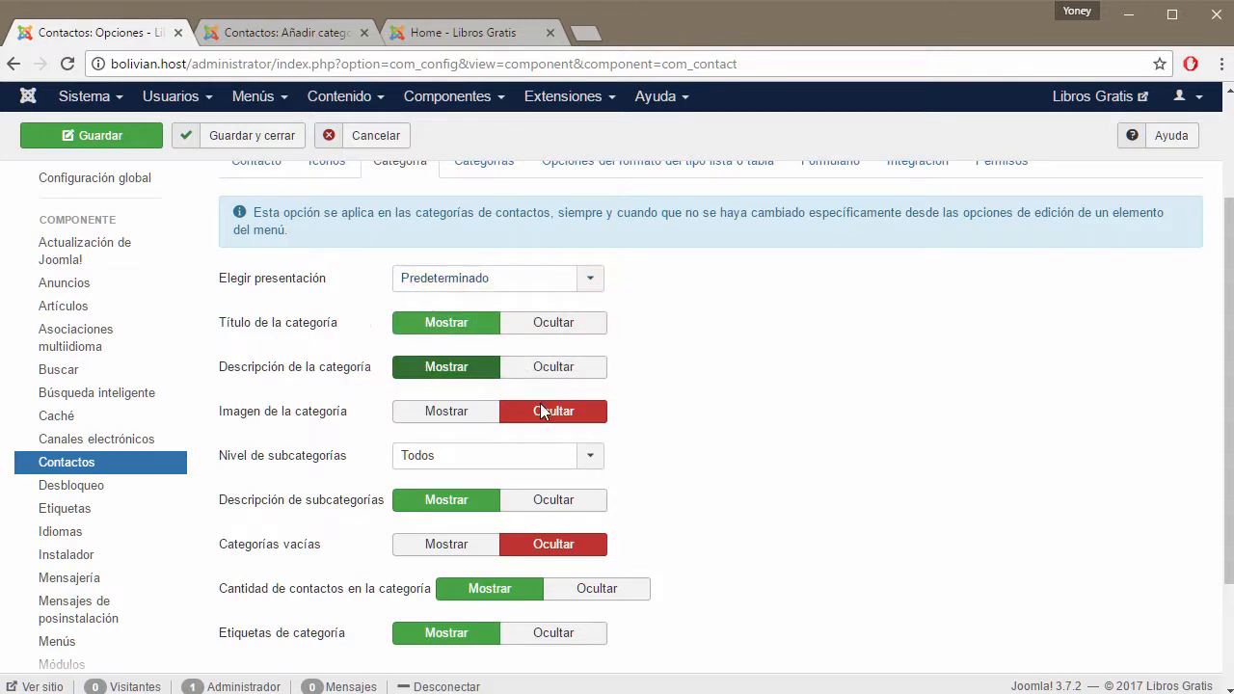
{"action": "left_click", "coordinate": [324, 32]}
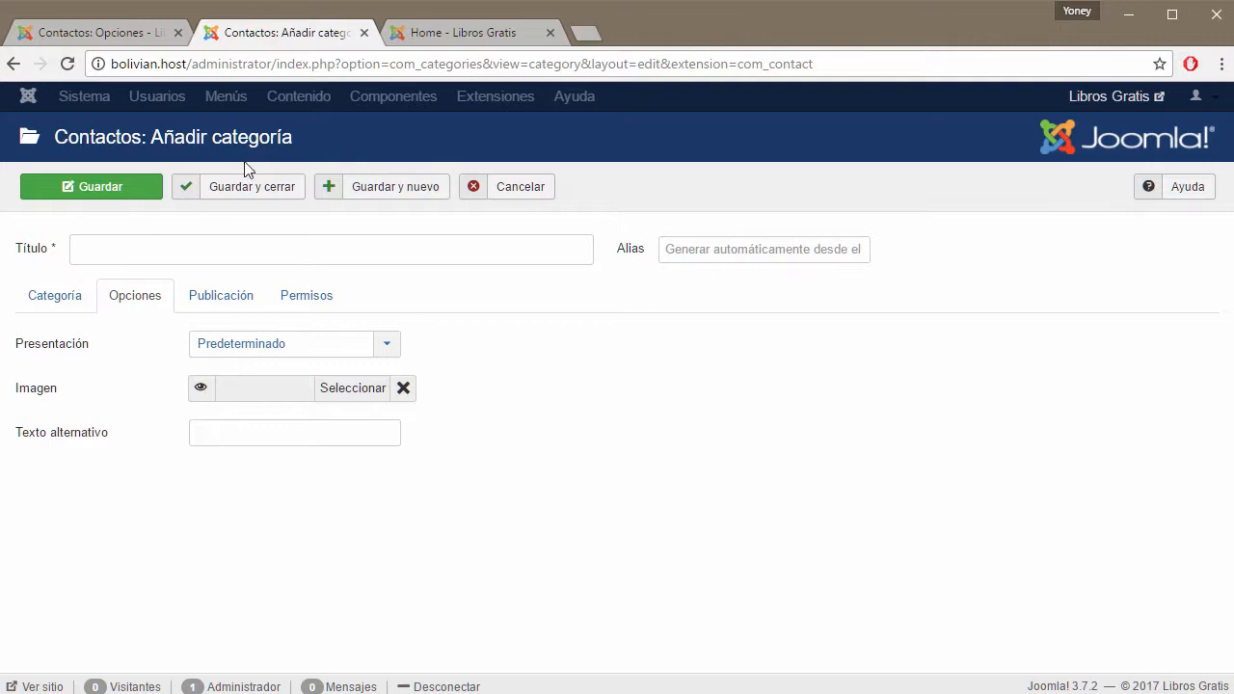
{"action": "left_click", "coordinate": [56, 309]}
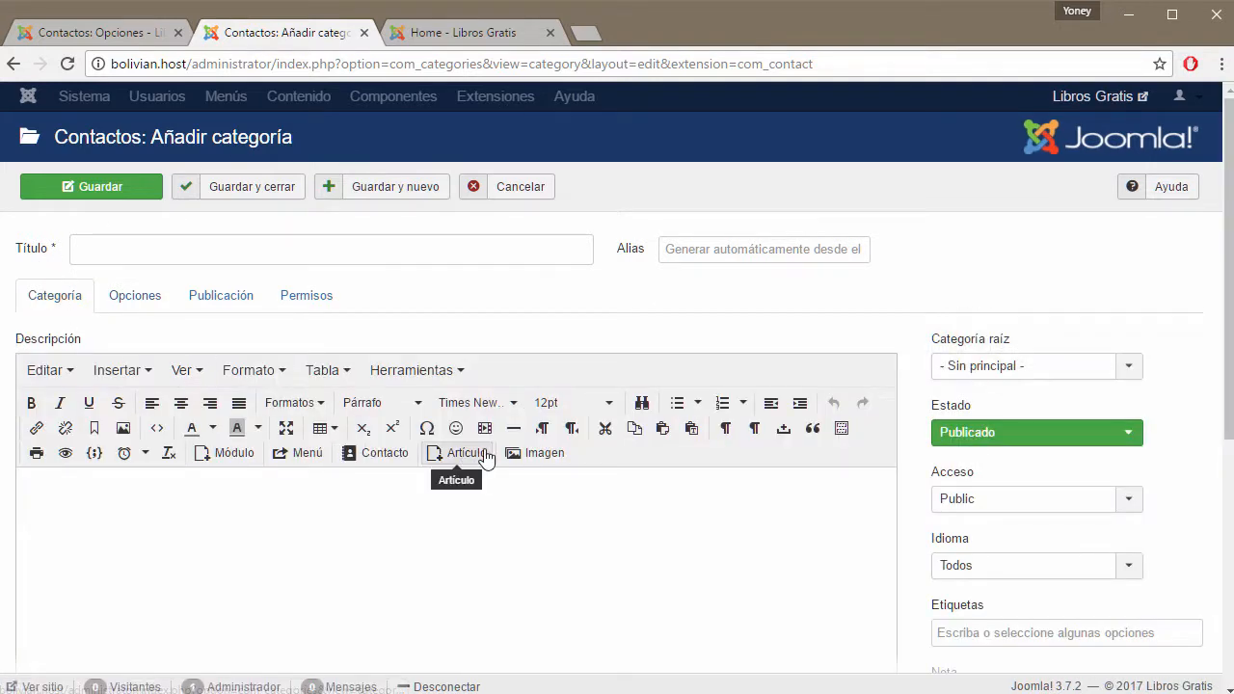
{"action": "left_click", "coordinate": [253, 627]}
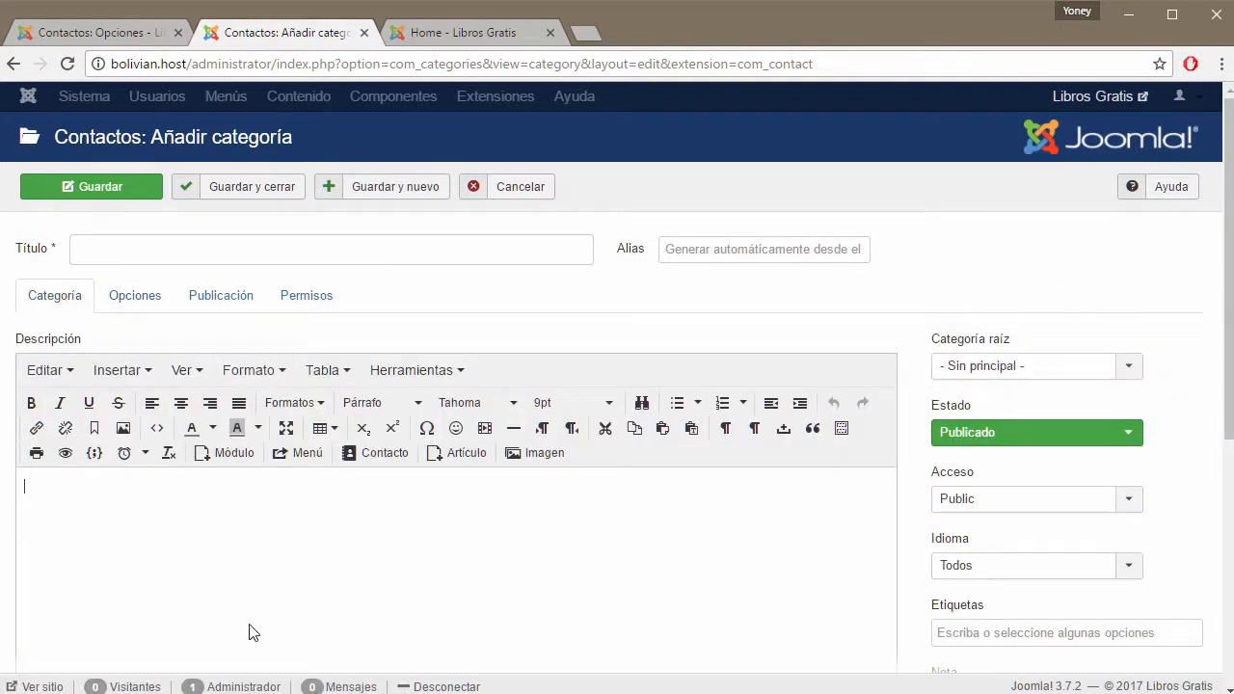
Show the category image, then review the new category's options and Categoría raíz parent choice.
{"action": "left_click", "coordinate": [134, 38]}
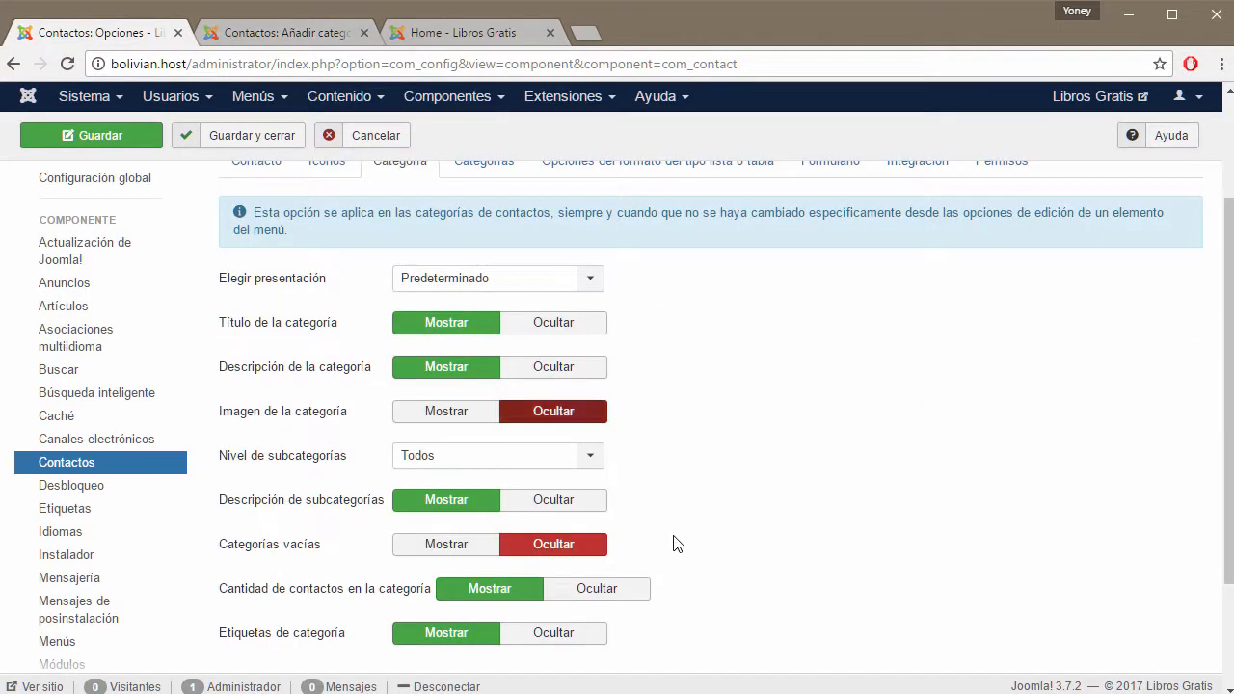
{"action": "left_click", "coordinate": [438, 415]}
{"action": "left_click", "coordinate": [259, 36]}
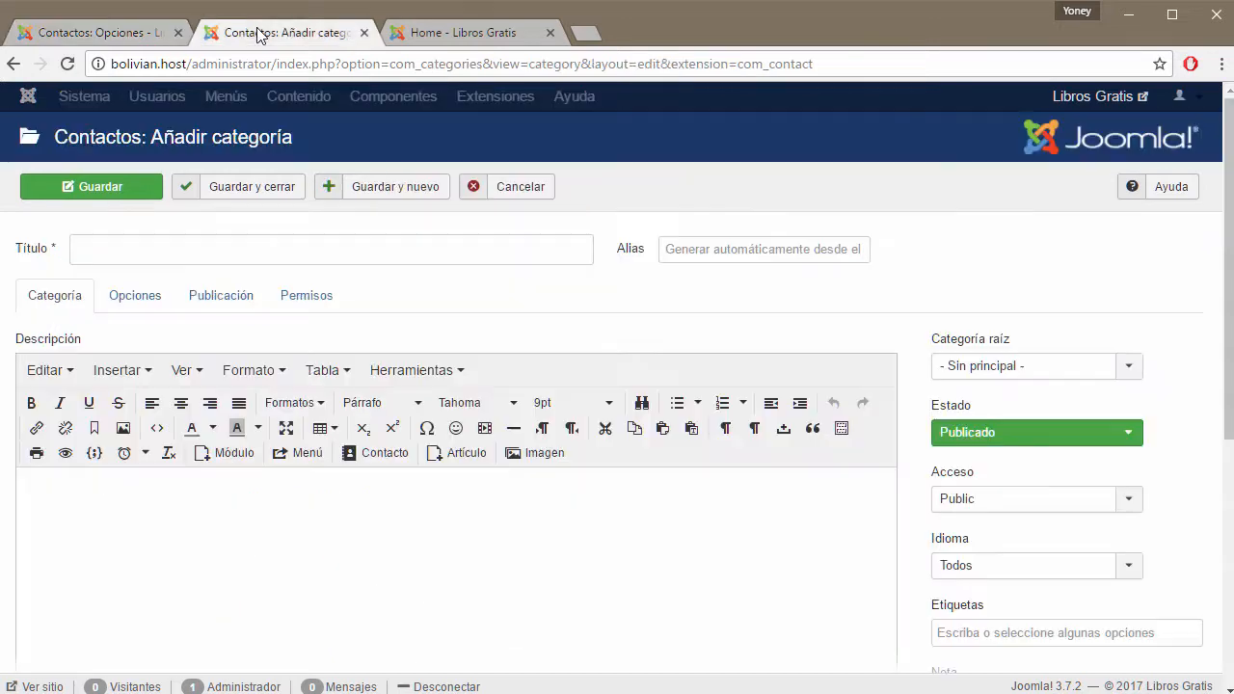
{"action": "left_click", "coordinate": [137, 292]}
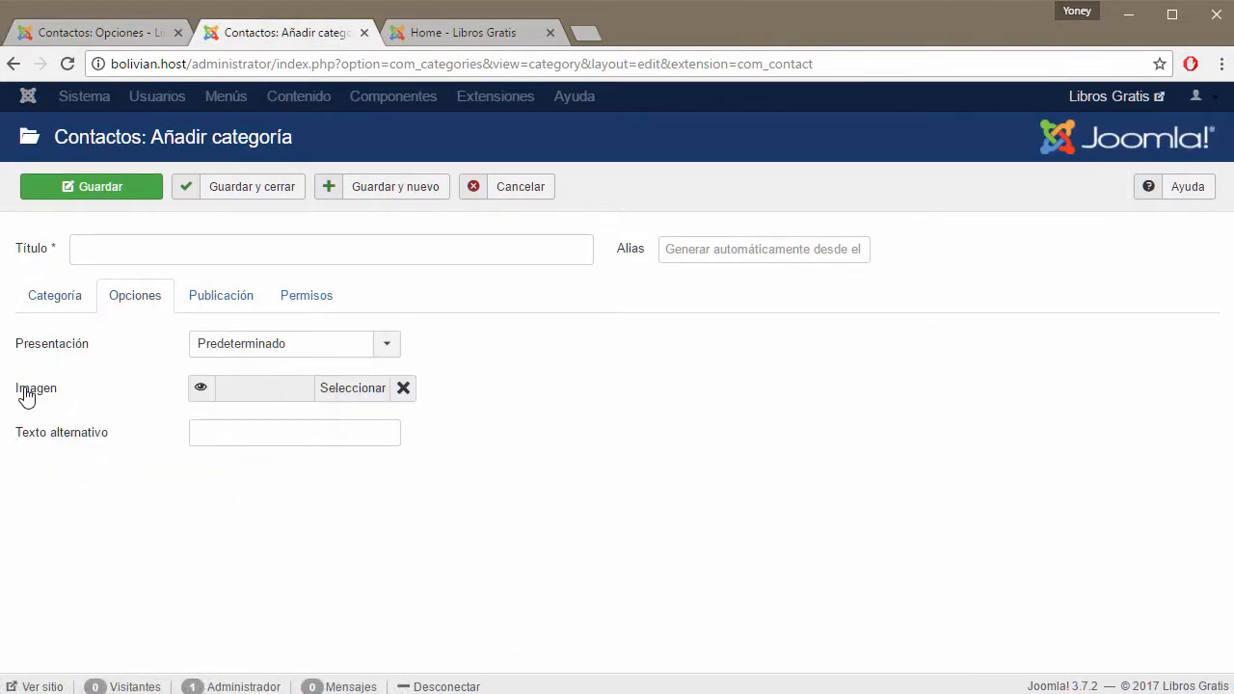
{"action": "left_click", "coordinate": [104, 35]}
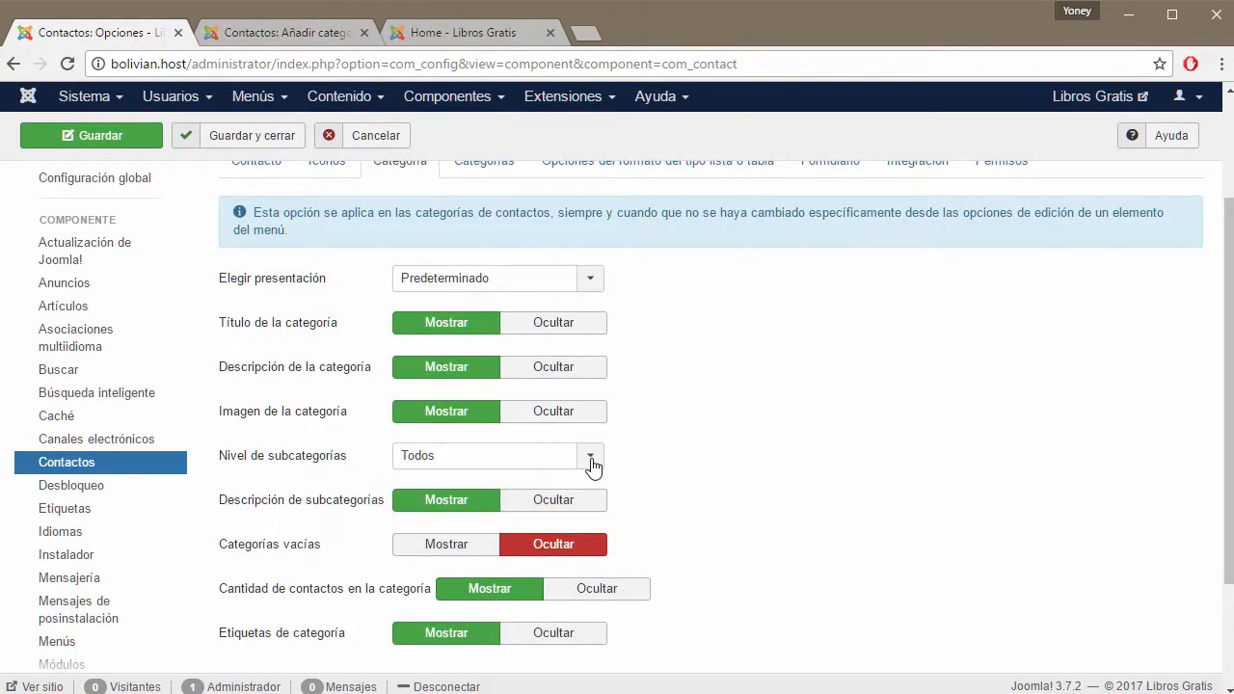
{"action": "left_click", "coordinate": [306, 34]}
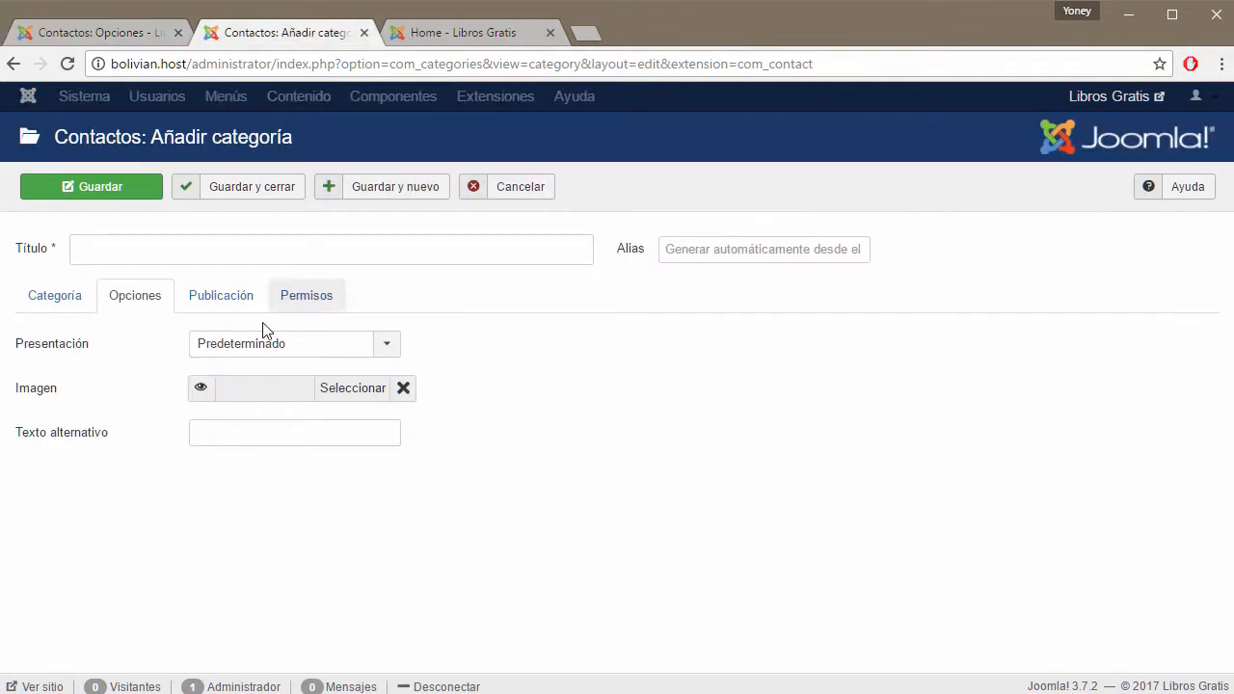
{"action": "left_click", "coordinate": [58, 300]}
{"action": "left_click", "coordinate": [1136, 373]}
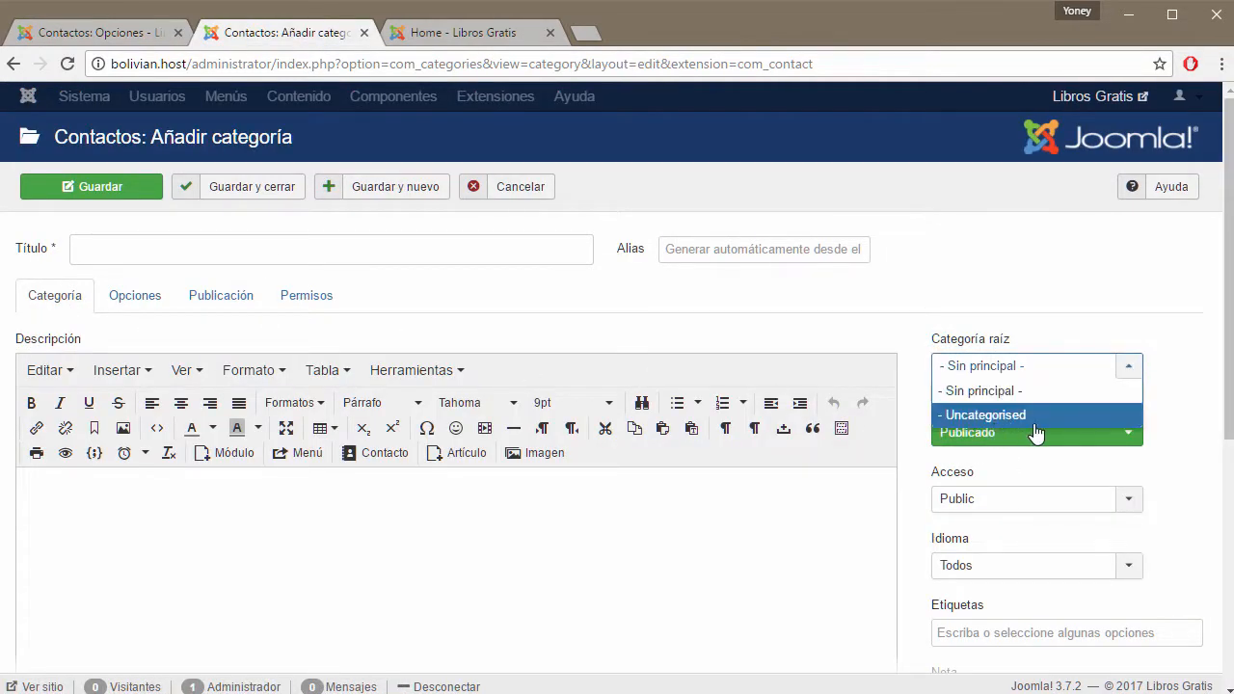
Check Nivel de subcategorías choices unchanged, then cancel the new contact category.
{"action": "left_click", "coordinate": [135, 37]}
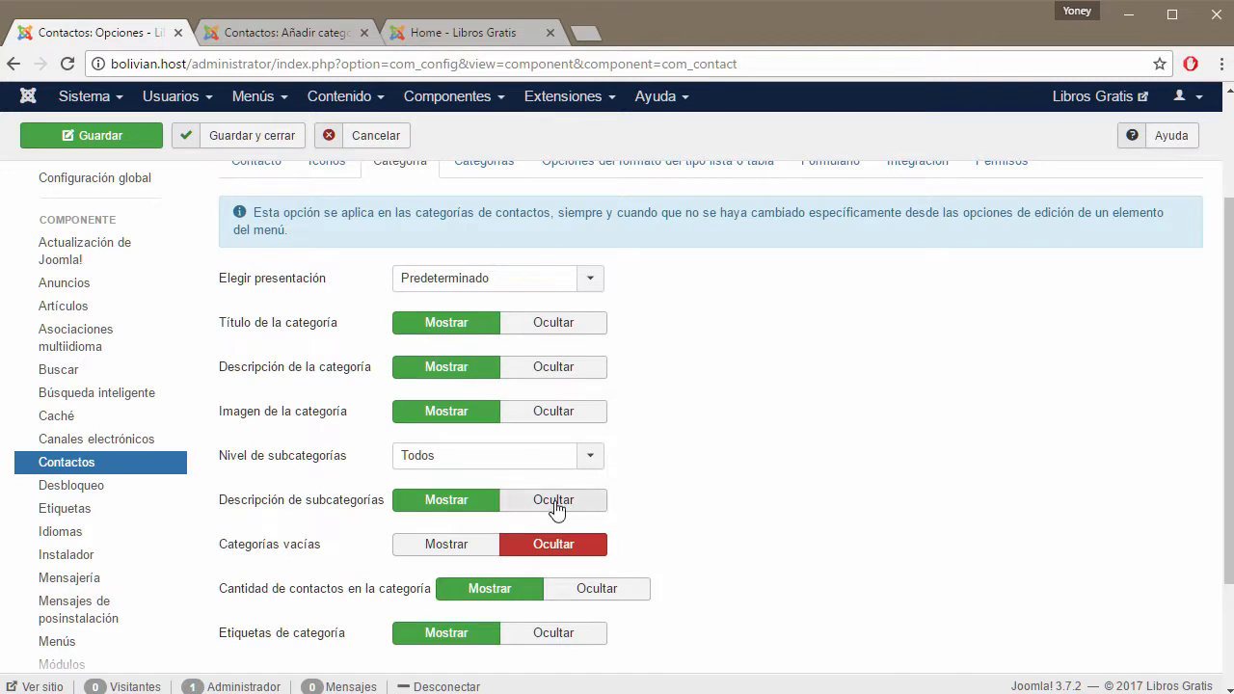
{"action": "left_click", "coordinate": [601, 467]}
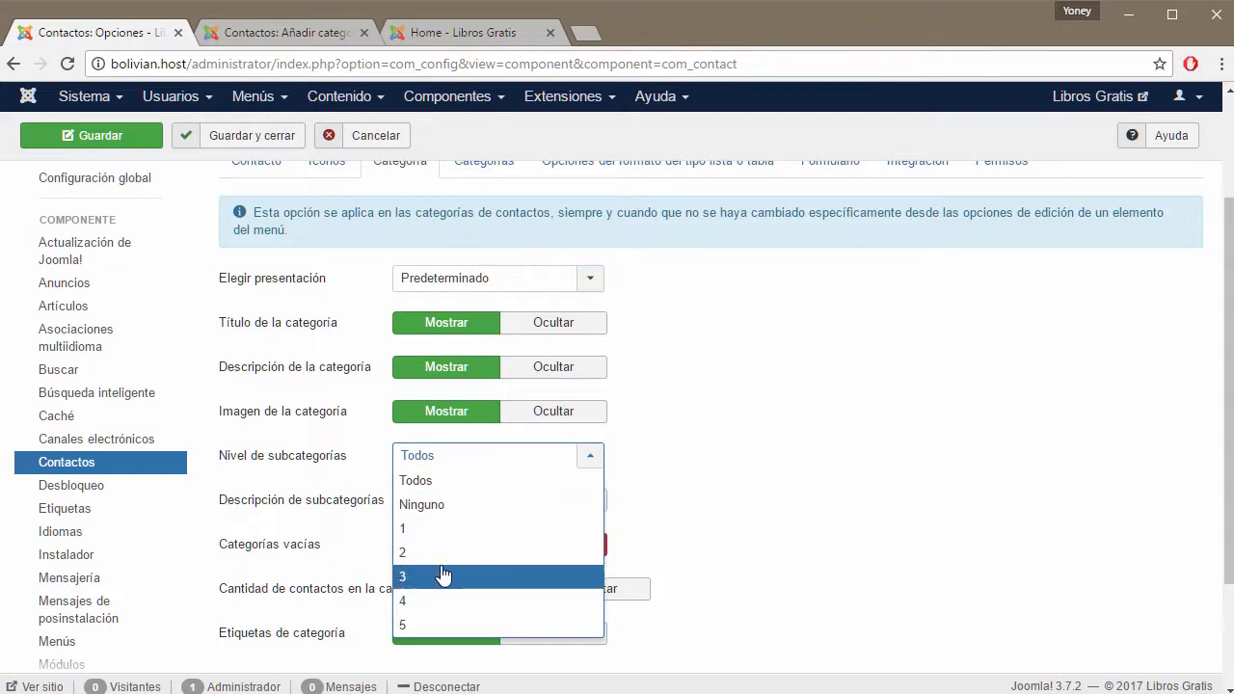
{"action": "left_click", "coordinate": [741, 494]}
{"action": "scroll", "coordinate": [741, 494], "scroll_direction": "down", "scroll_amount": 3}
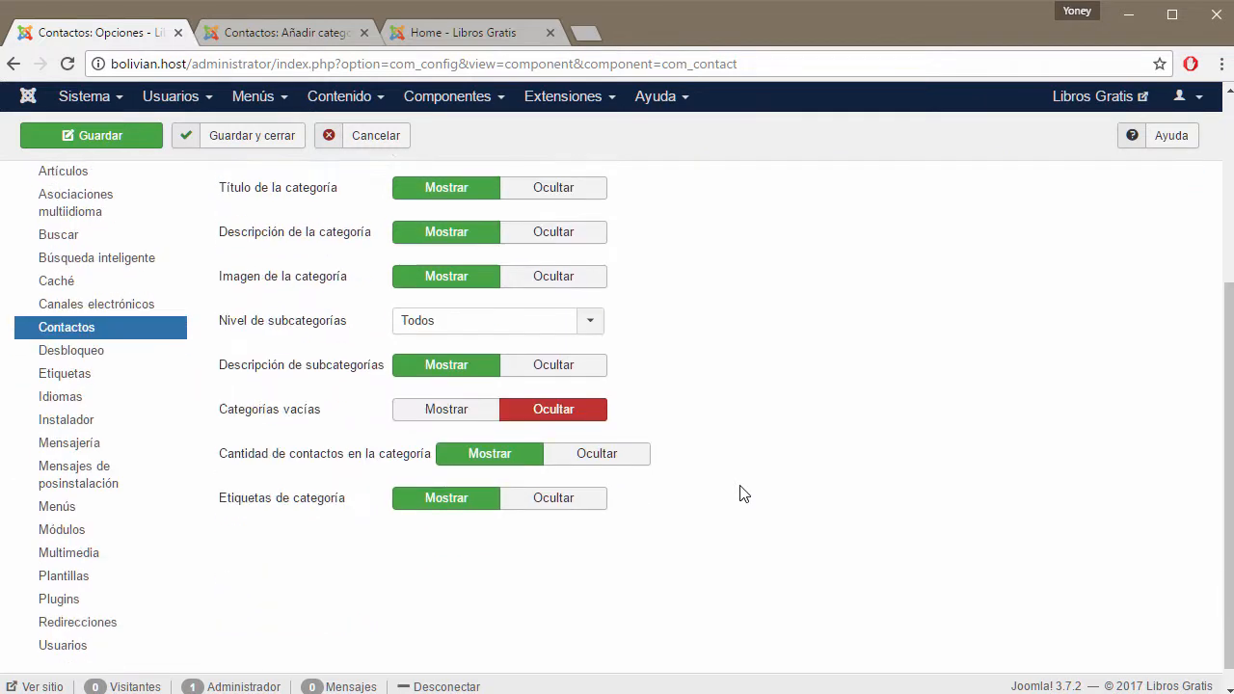
{"action": "mouse_move", "coordinate": [284, 351]}
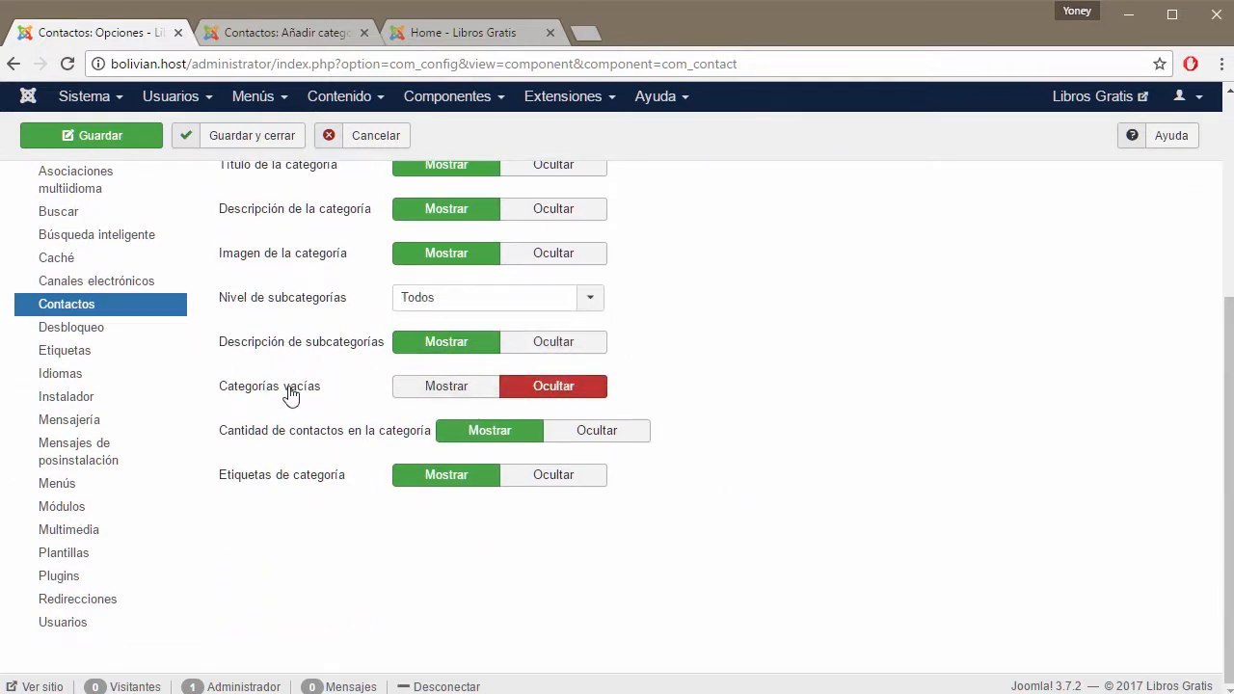
{"action": "left_click", "coordinate": [277, 36]}
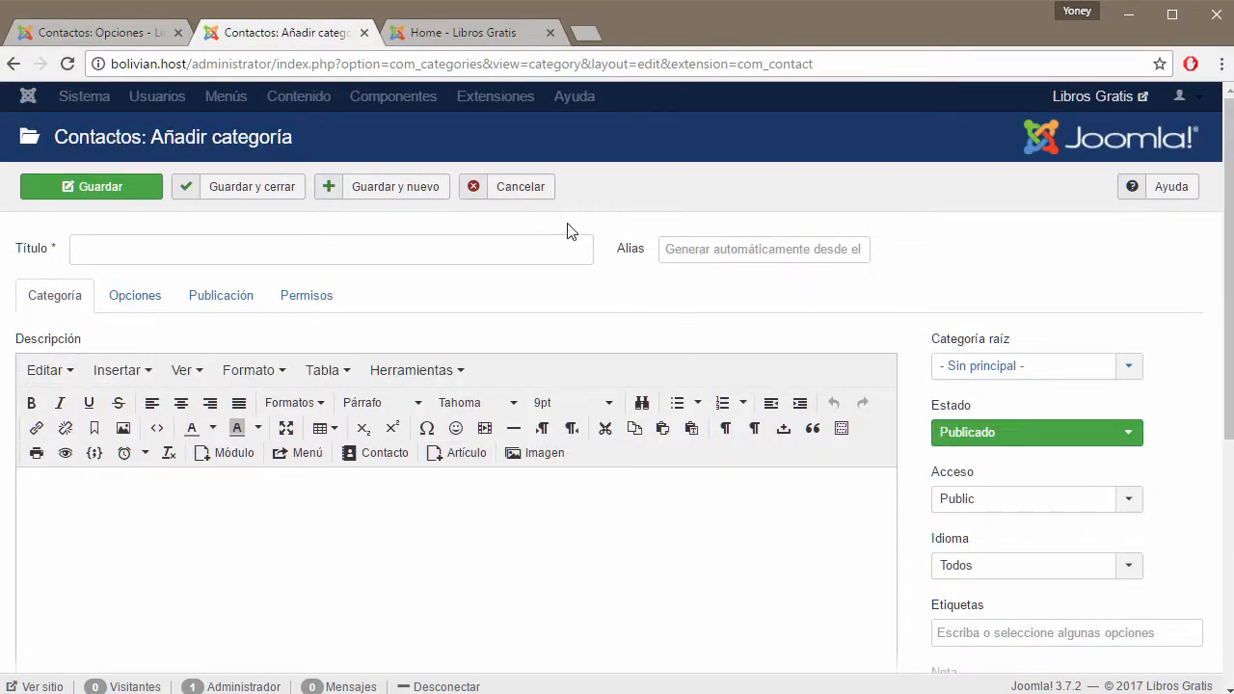
{"action": "left_click", "coordinate": [478, 186]}
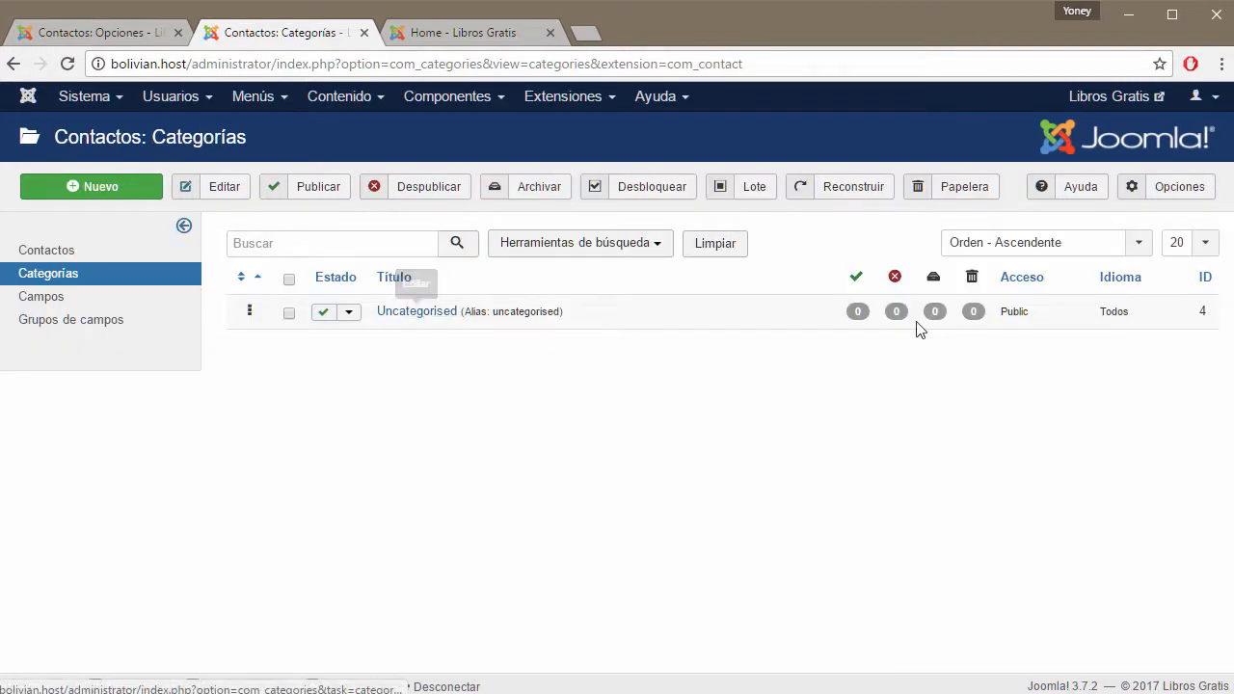
Open the Contactos list and compare it with the contact options page.
{"action": "left_click", "coordinate": [72, 253]}
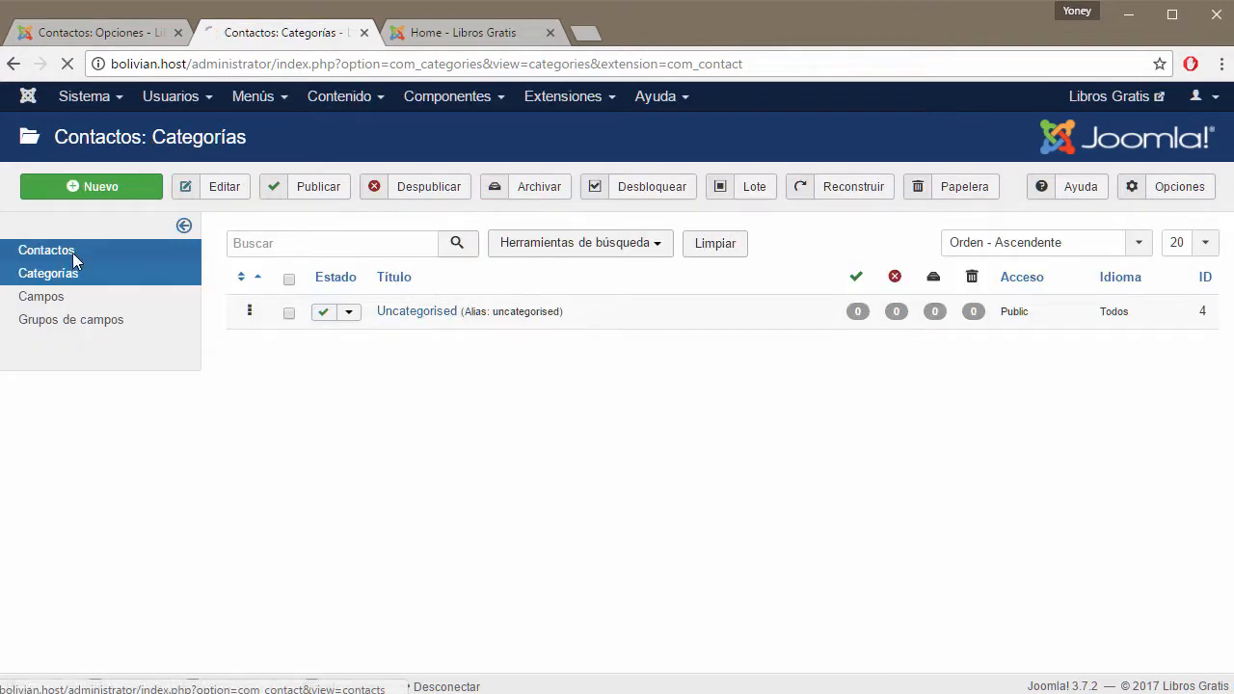
{"action": "left_click", "coordinate": [114, 34]}
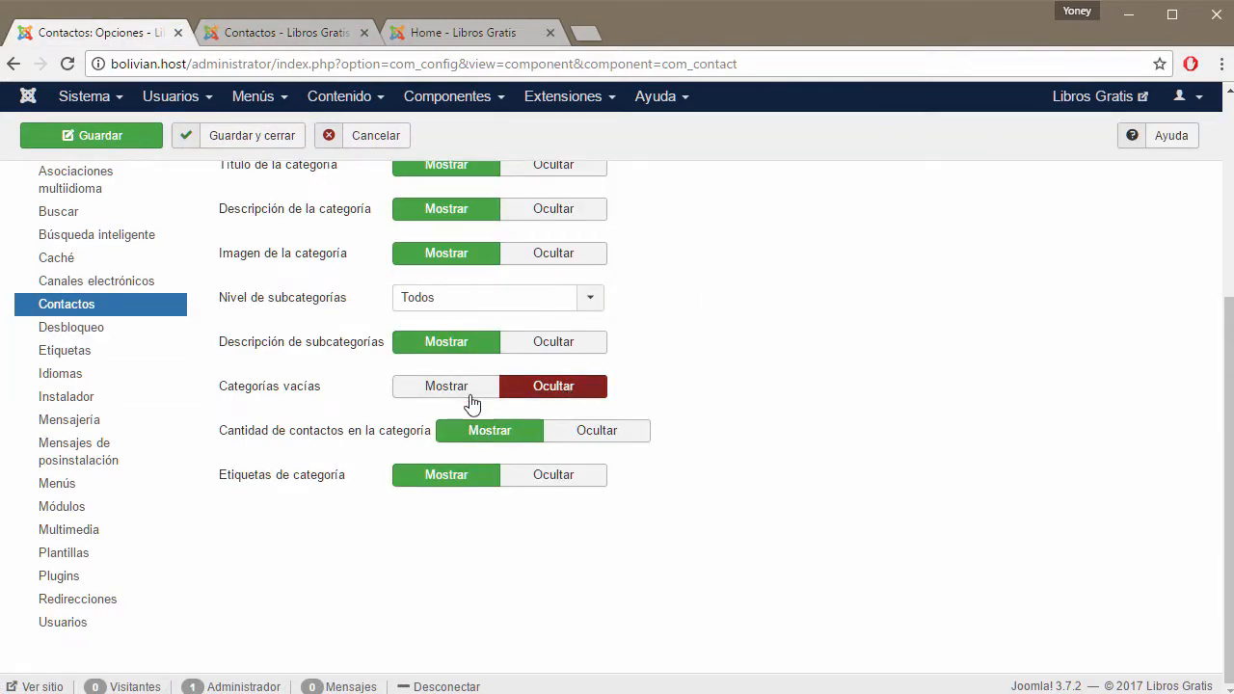
{"action": "mouse_move", "coordinate": [412, 444]}
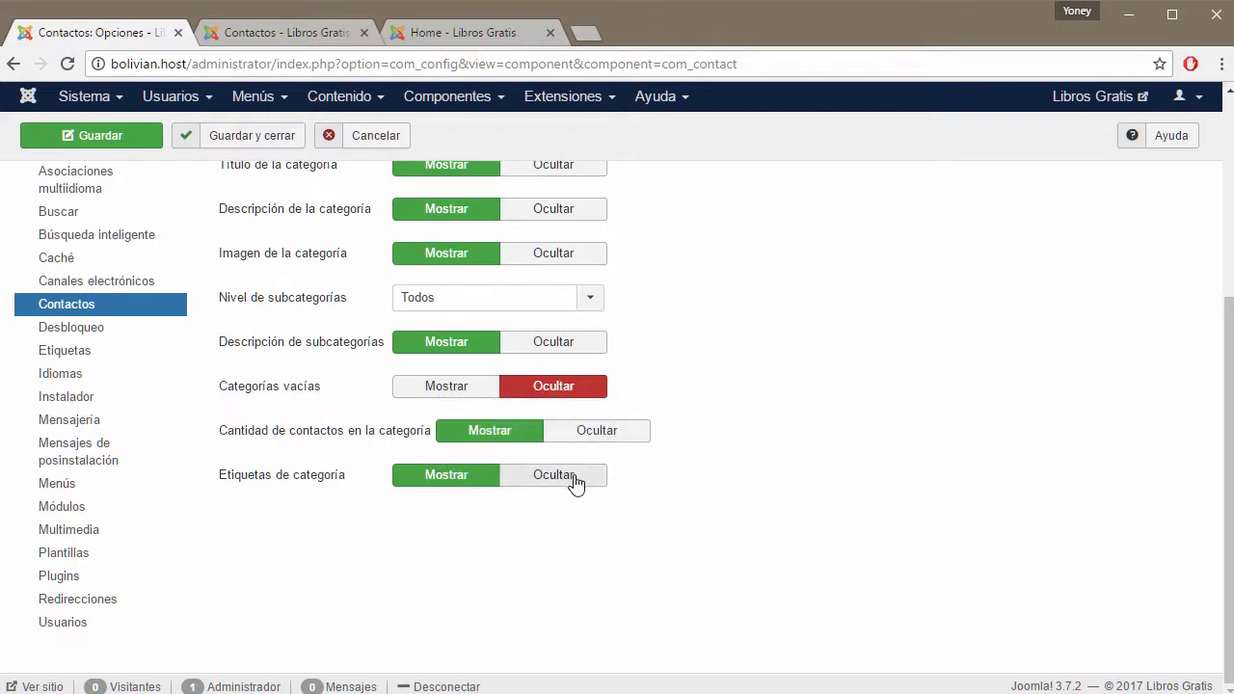
{"action": "left_click", "coordinate": [281, 33]}
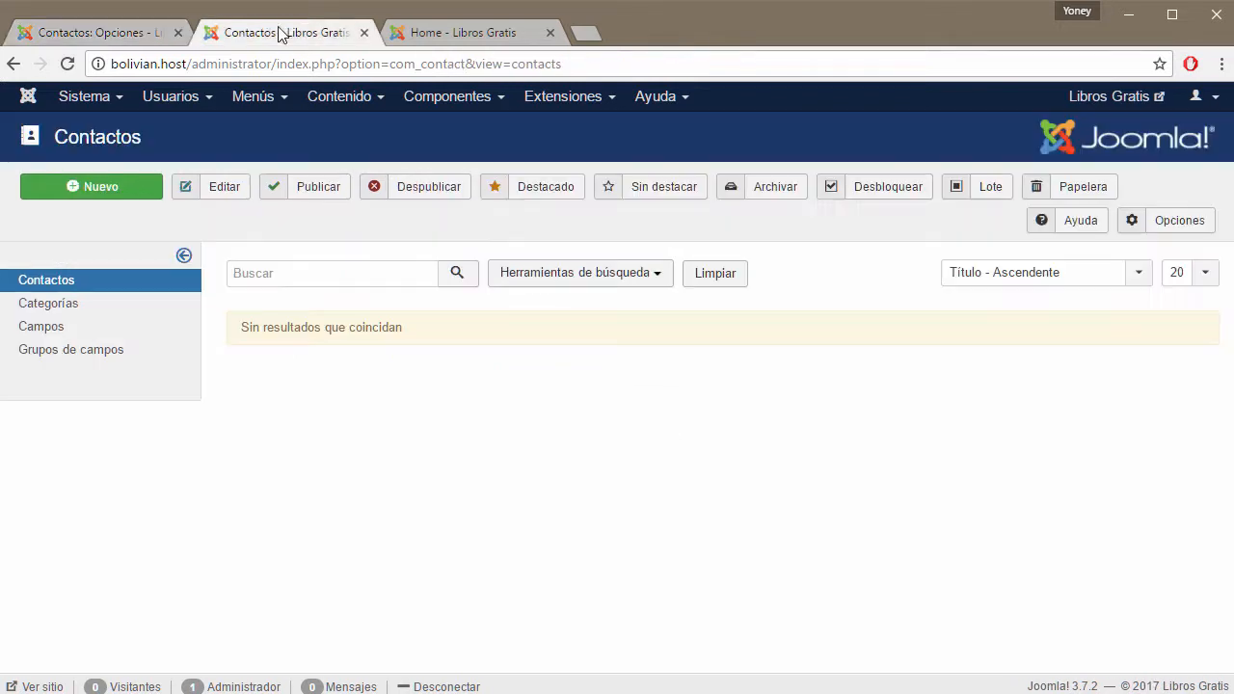
View the contact categories list and front-end home page, returning to Contactos: Opciones.
{"action": "left_click", "coordinate": [69, 305]}
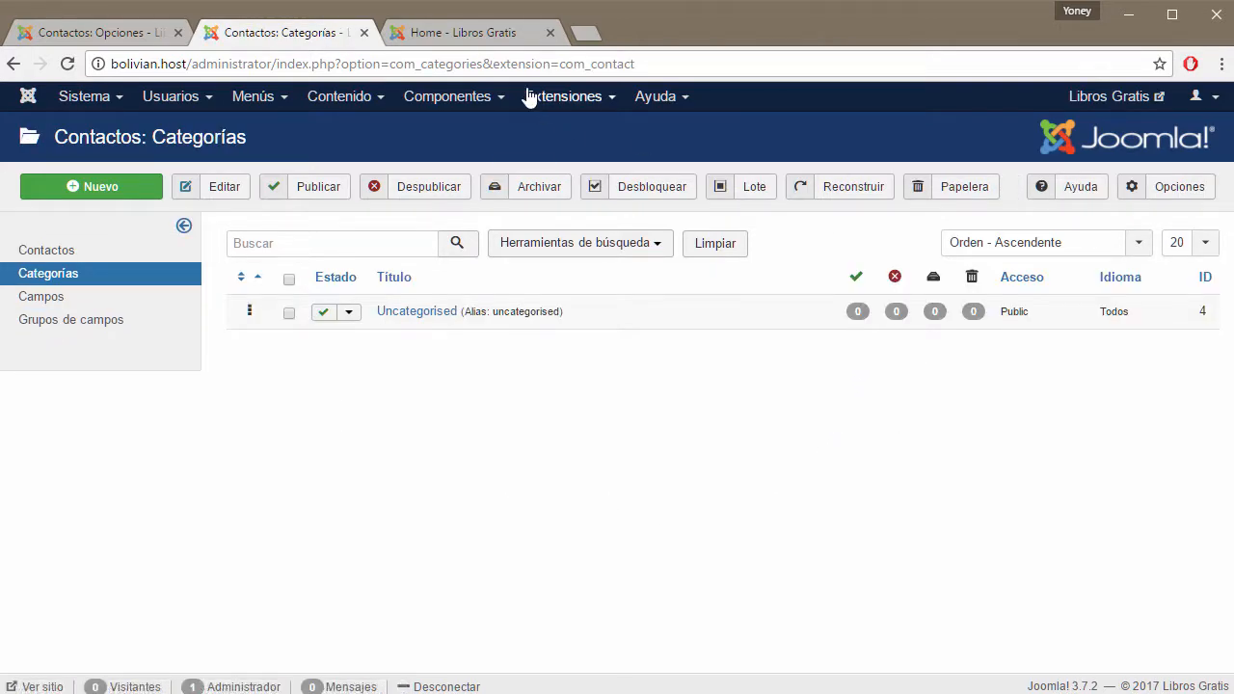
{"action": "left_click", "coordinate": [507, 41]}
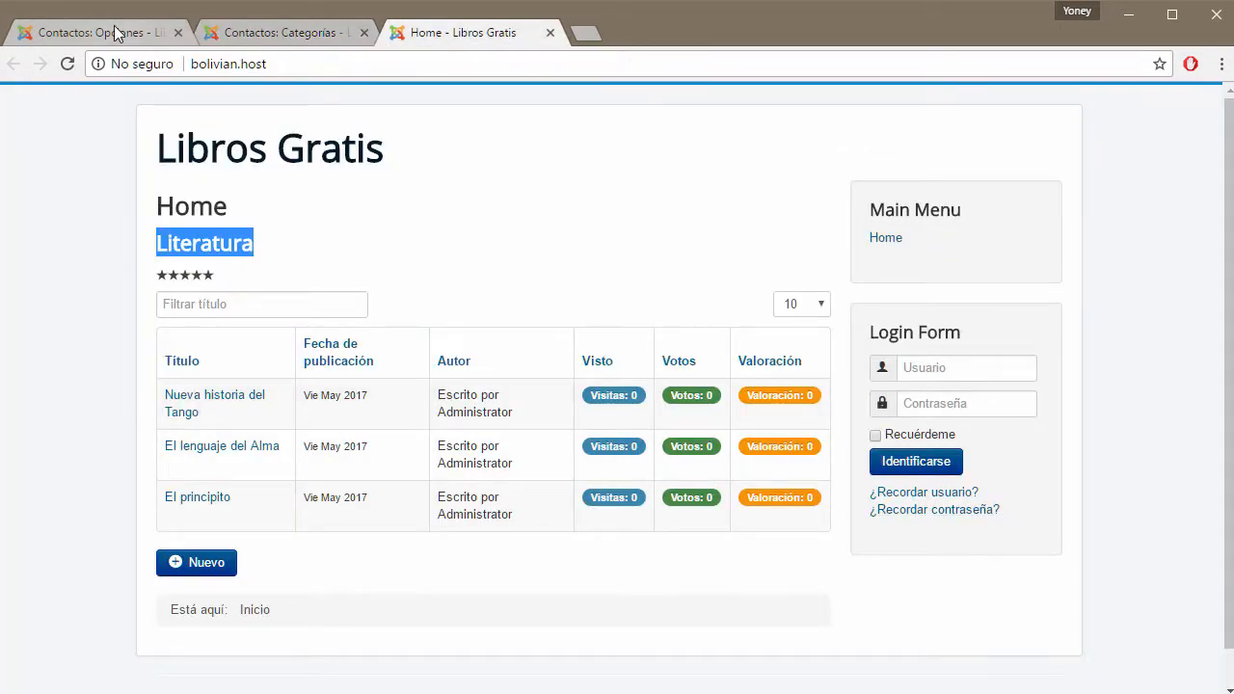
{"action": "left_click", "coordinate": [242, 35]}
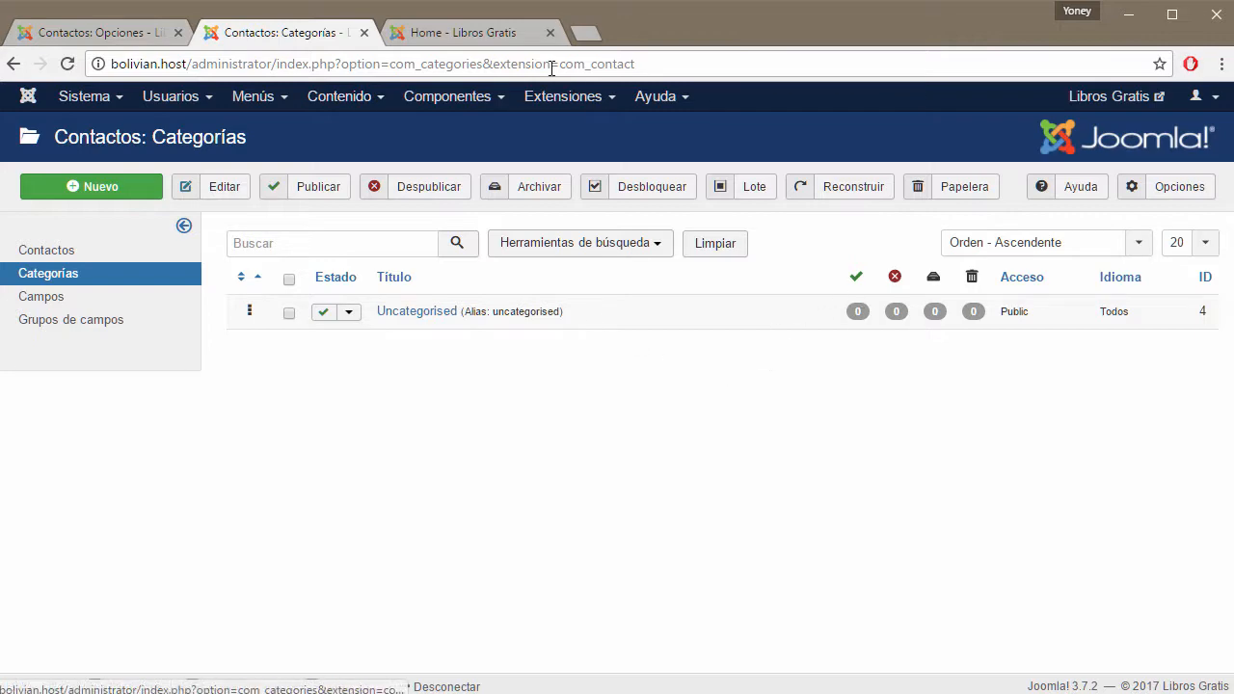
{"action": "left_click", "coordinate": [508, 39]}
{"action": "left_click", "coordinate": [294, 34]}
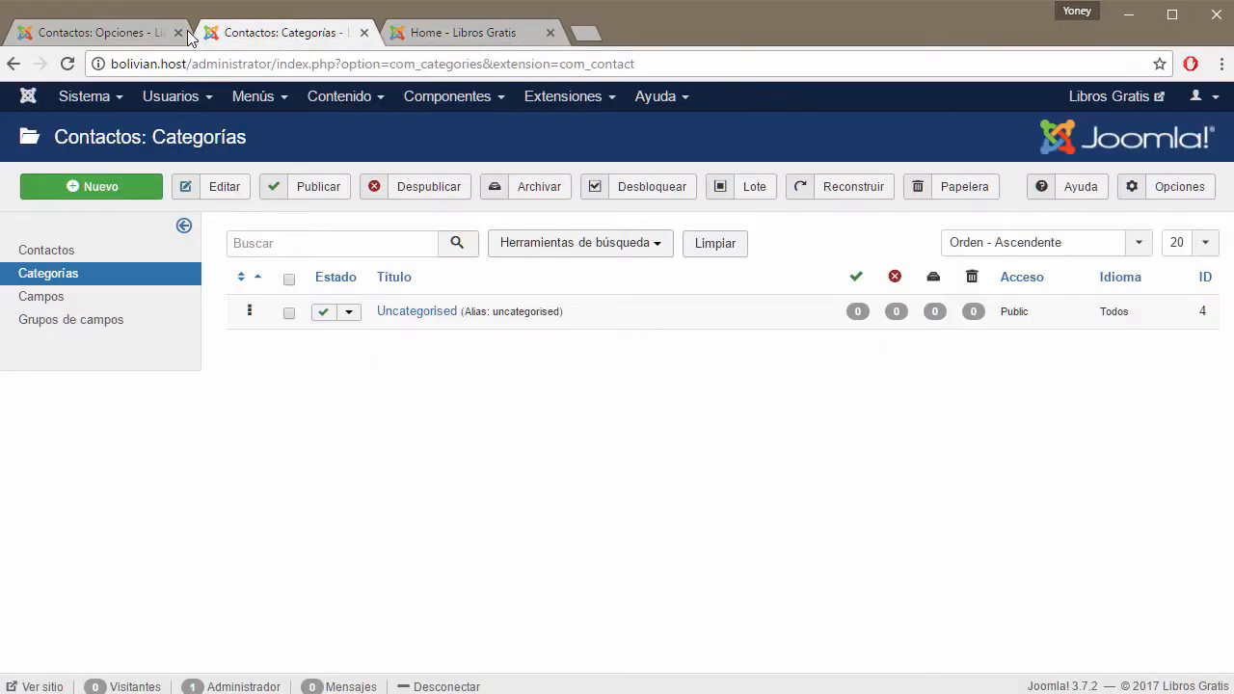
{"action": "left_click", "coordinate": [111, 35]}
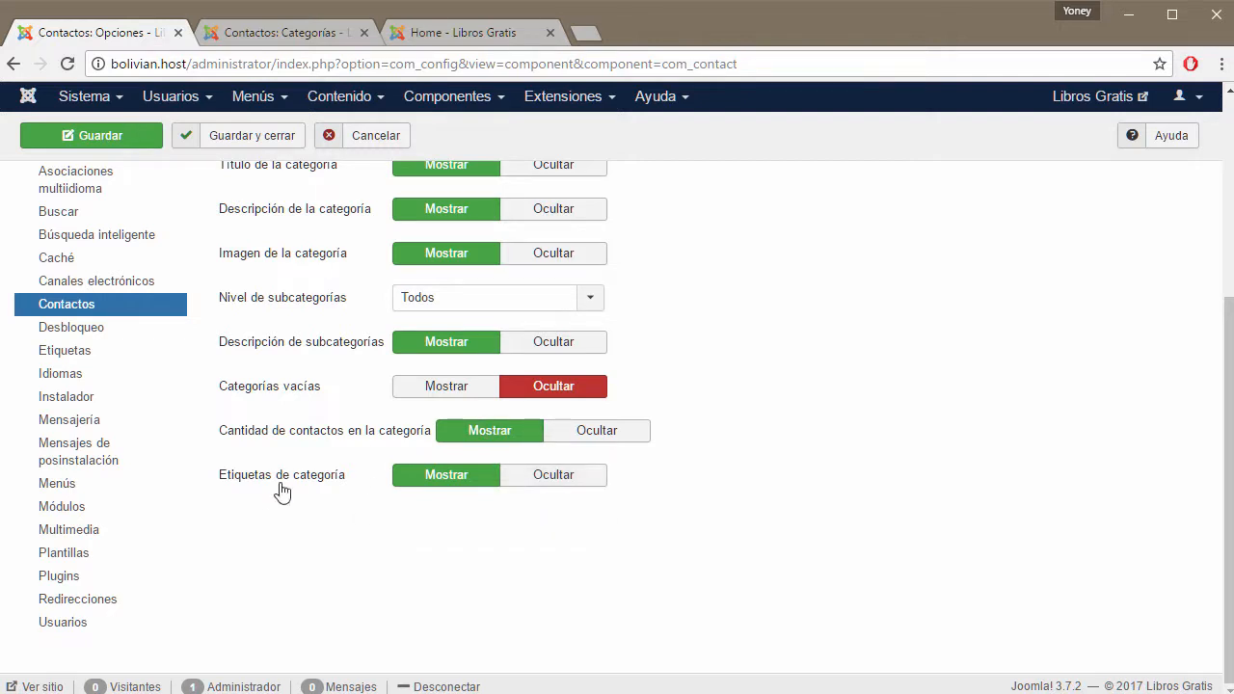
{"action": "mouse_move", "coordinate": [286, 489]}
Review the Categorías listing settings, then bring up the list or table format options.
{"action": "scroll", "coordinate": [834, 521], "scroll_direction": "up", "scroll_amount": 4}
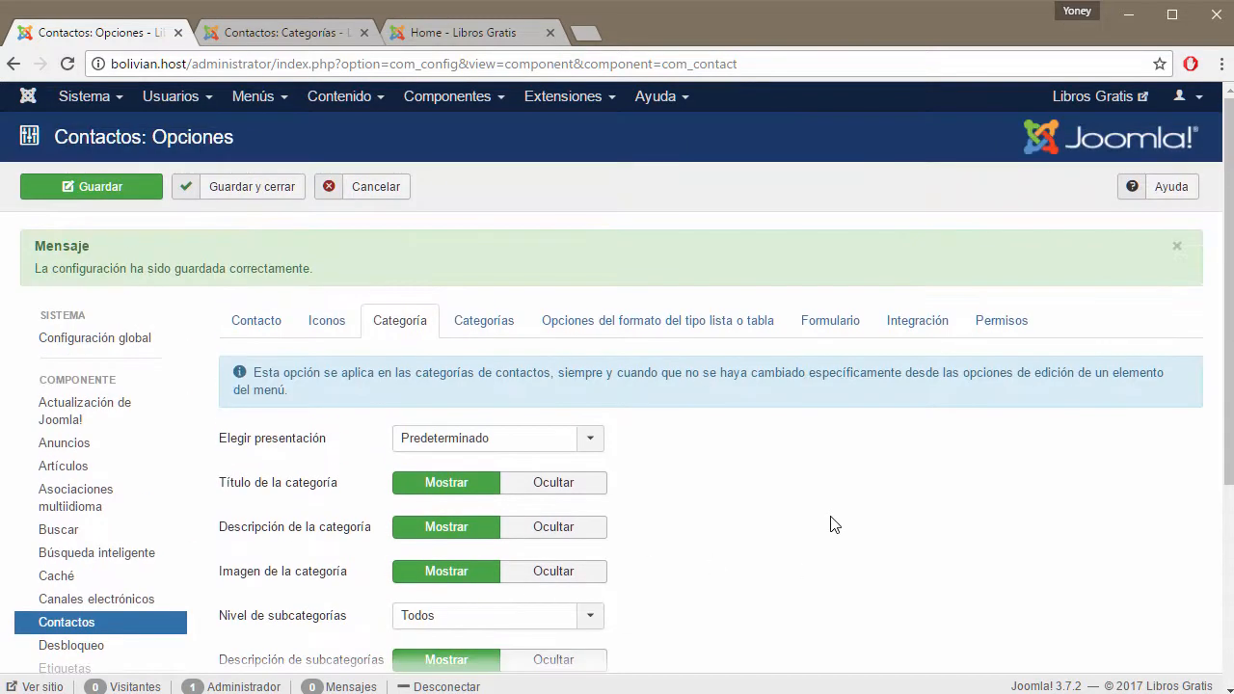
{"action": "left_click", "coordinate": [487, 333]}
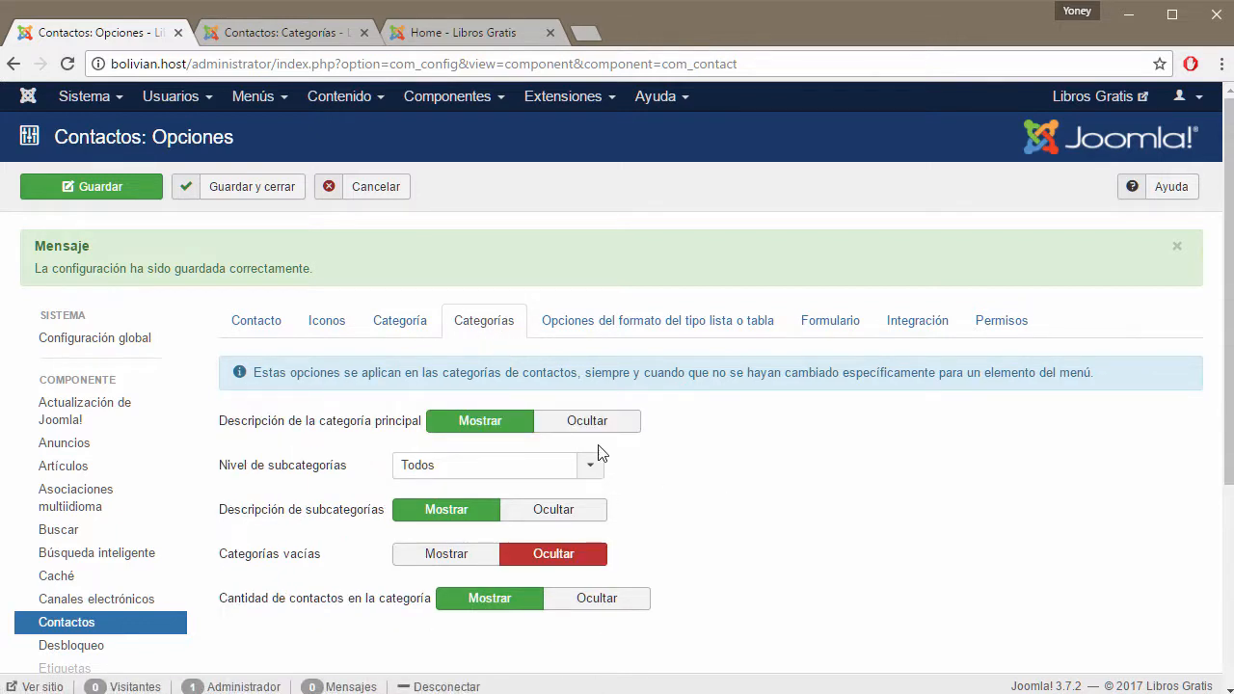
{"action": "left_click", "coordinate": [403, 324]}
{"action": "left_click", "coordinate": [487, 328]}
{"action": "mouse_move", "coordinate": [344, 431]}
{"action": "mouse_move", "coordinate": [253, 525]}
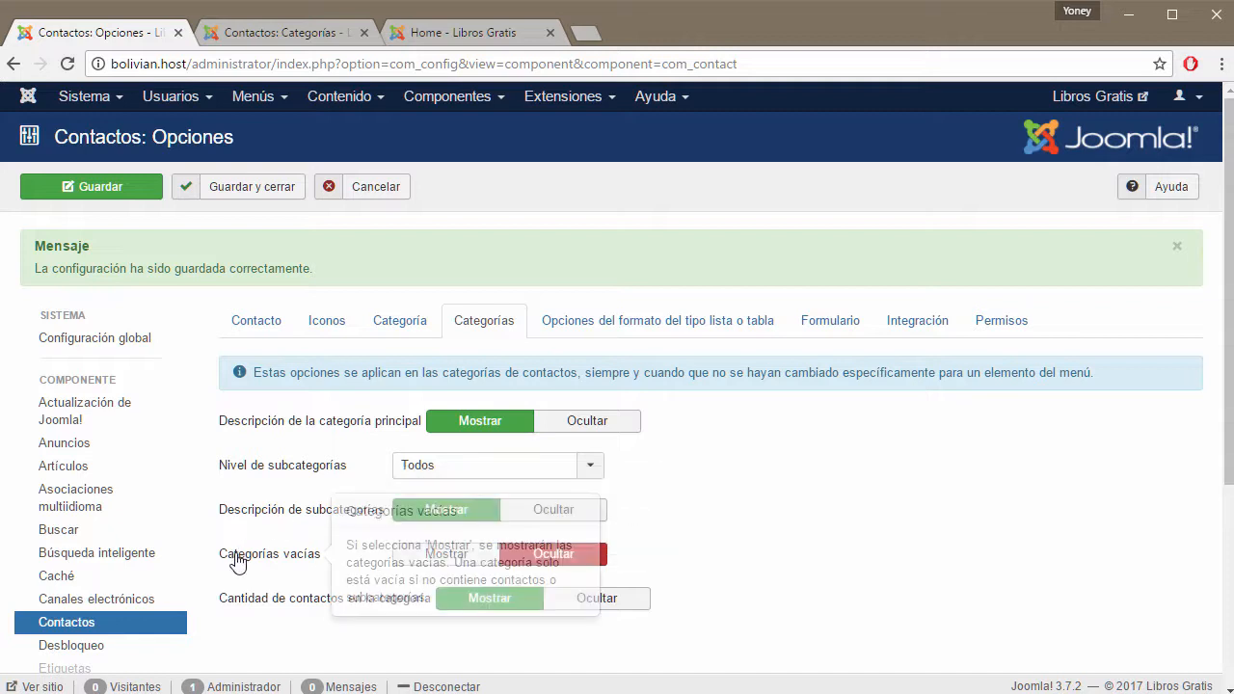
{"action": "mouse_move", "coordinate": [256, 615]}
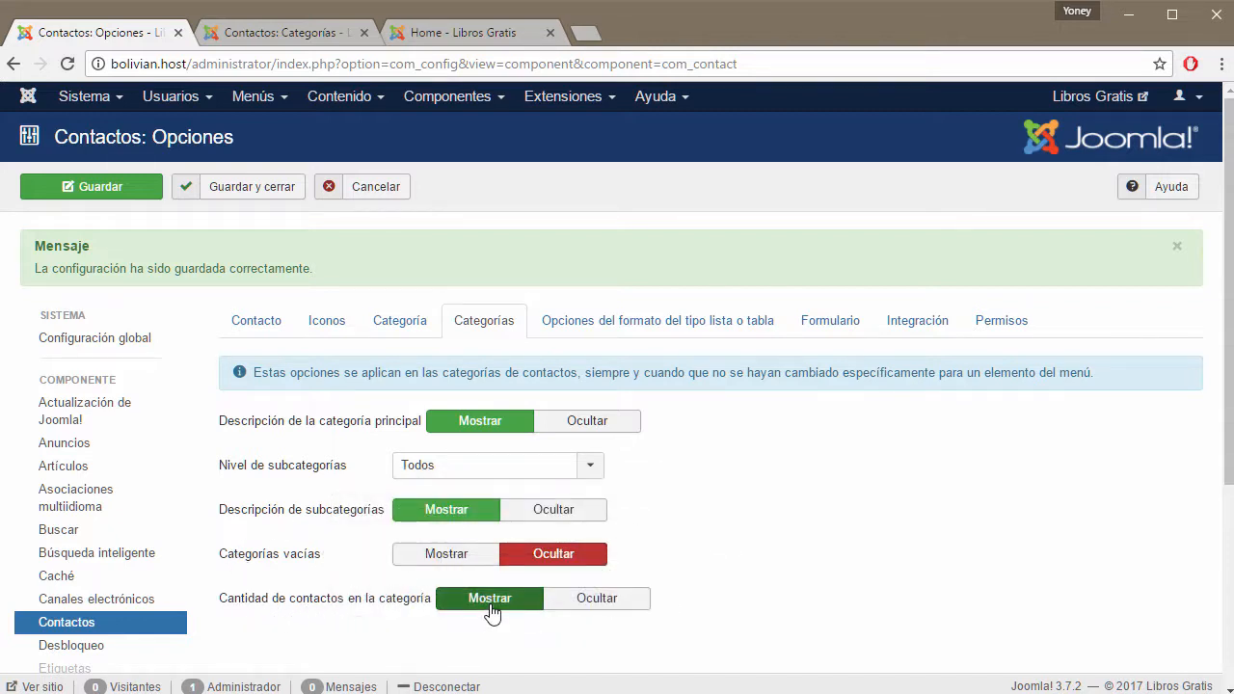
{"action": "left_click", "coordinate": [598, 324]}
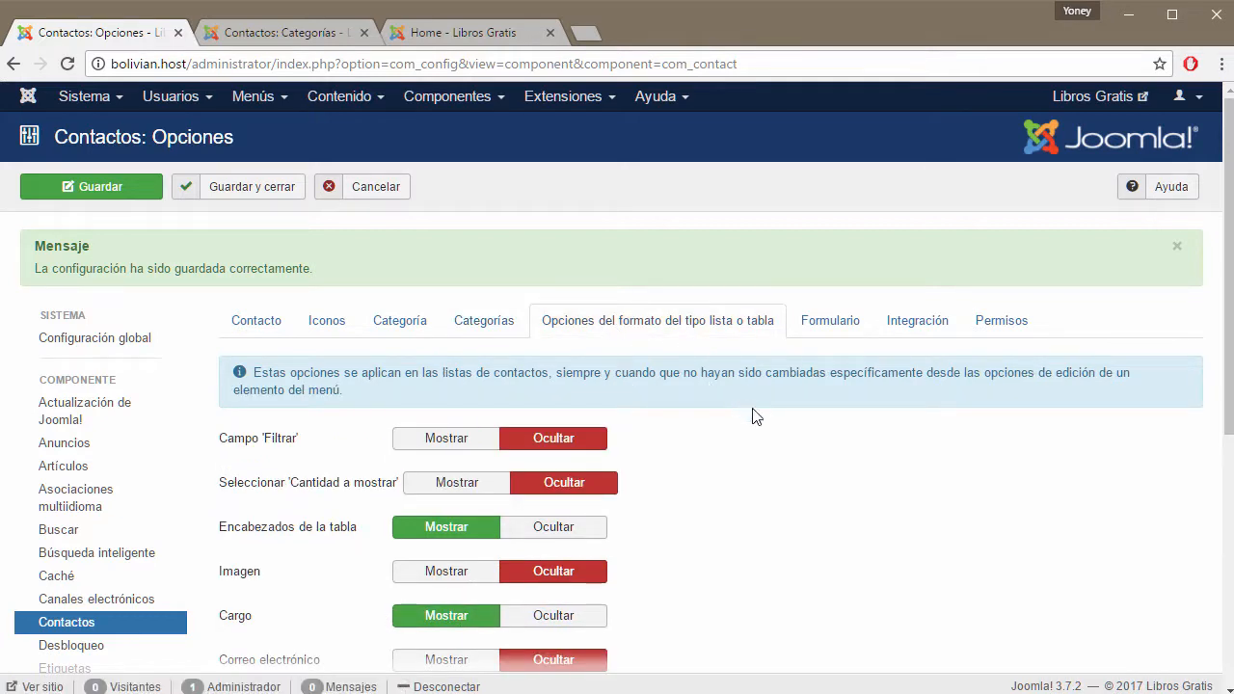
Check the empty Campos and Grupos de campos lists, then view the Libros Gratis Literatura table.
{"action": "left_click", "coordinate": [328, 34]}
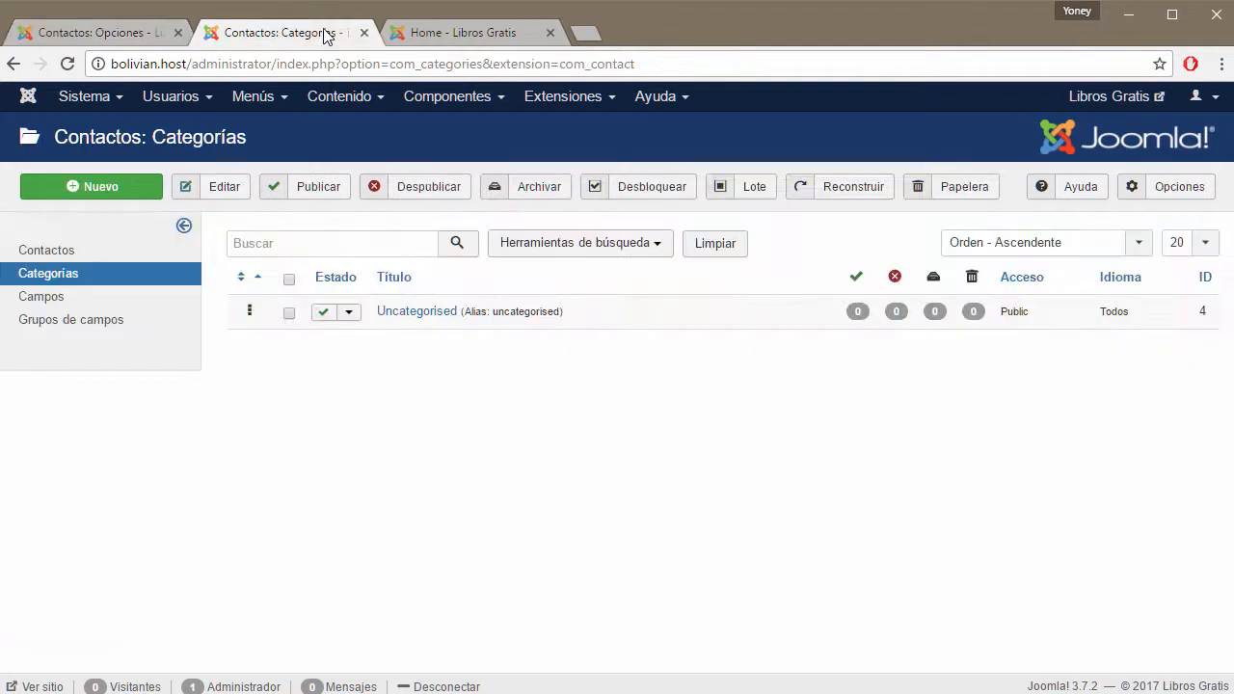
{"action": "left_click", "coordinate": [53, 298]}
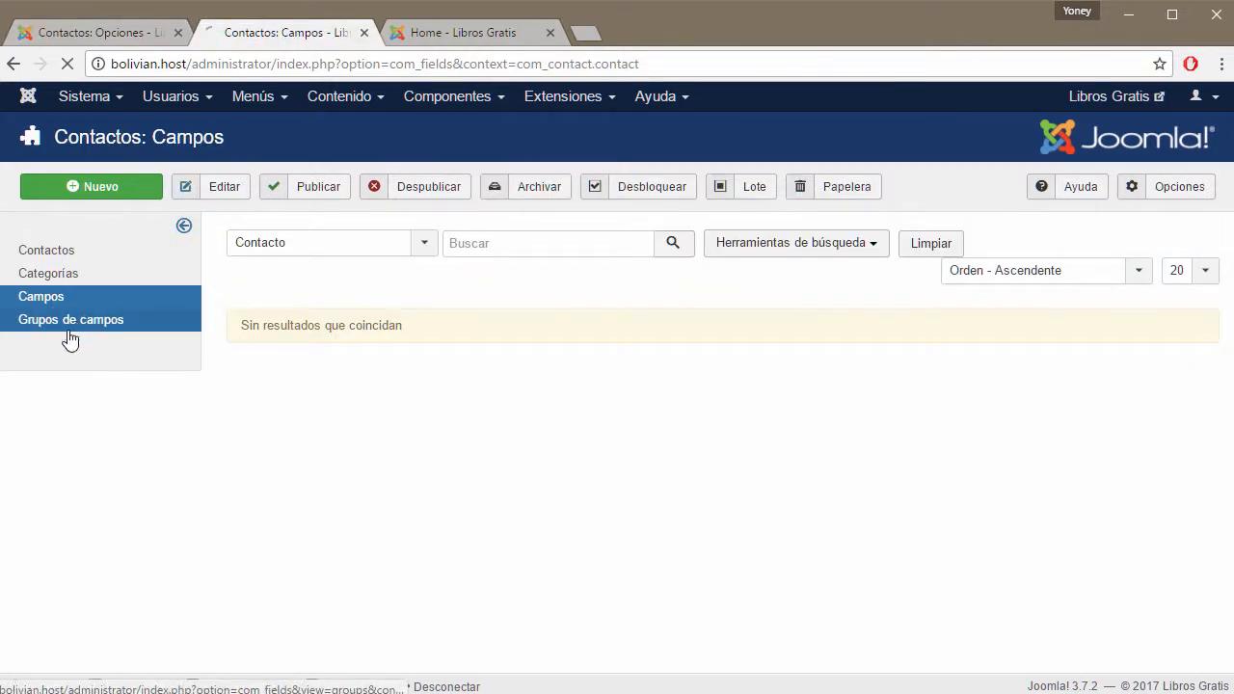
{"action": "left_click", "coordinate": [67, 326]}
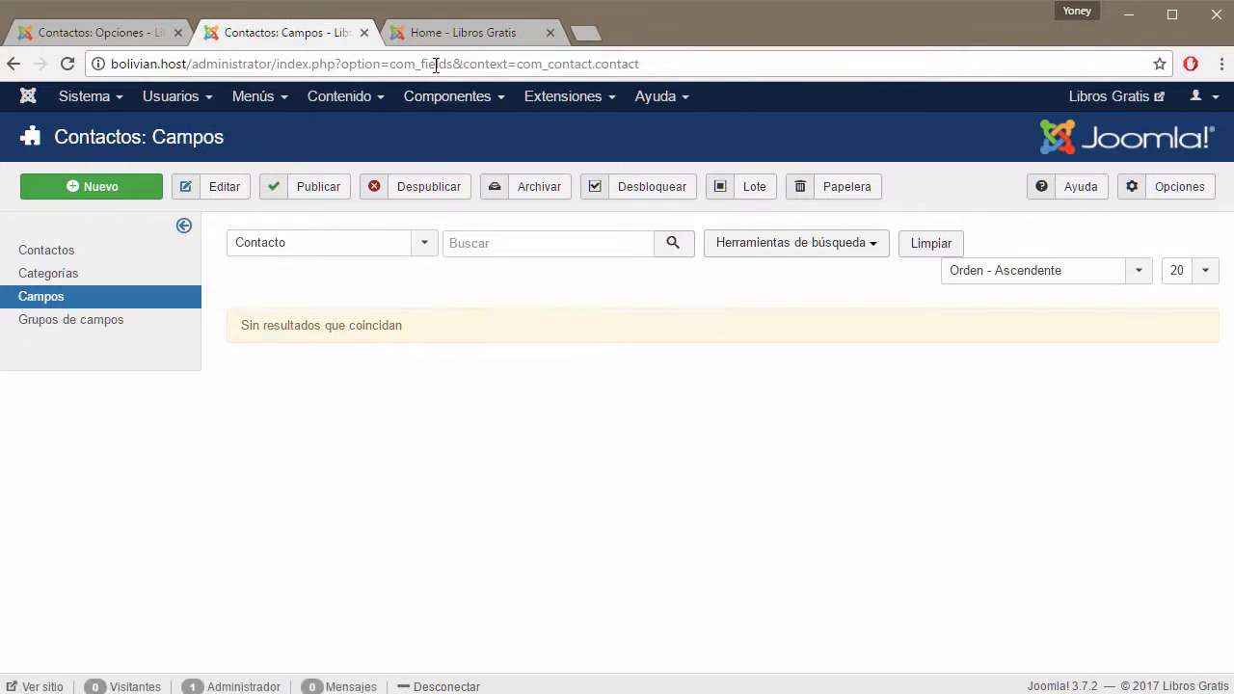
{"action": "left_click", "coordinate": [453, 34]}
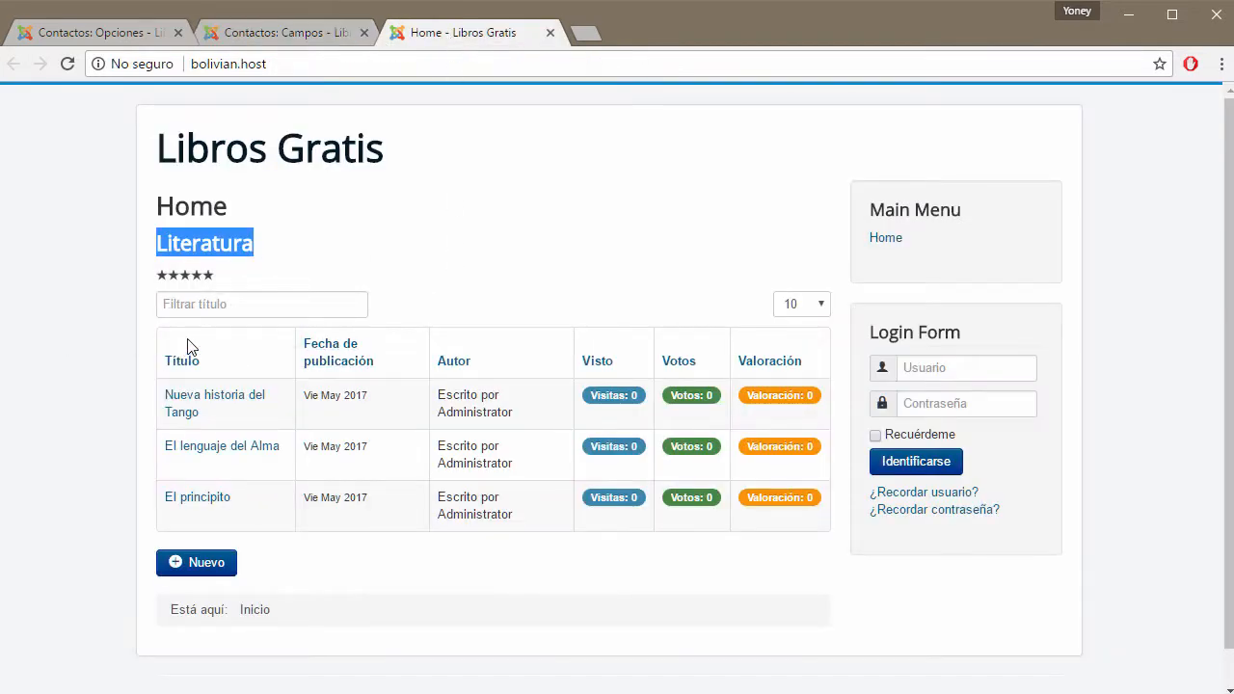
{"action": "left_click_drag", "start_coordinate": [190, 361], "coordinate": [824, 516]}
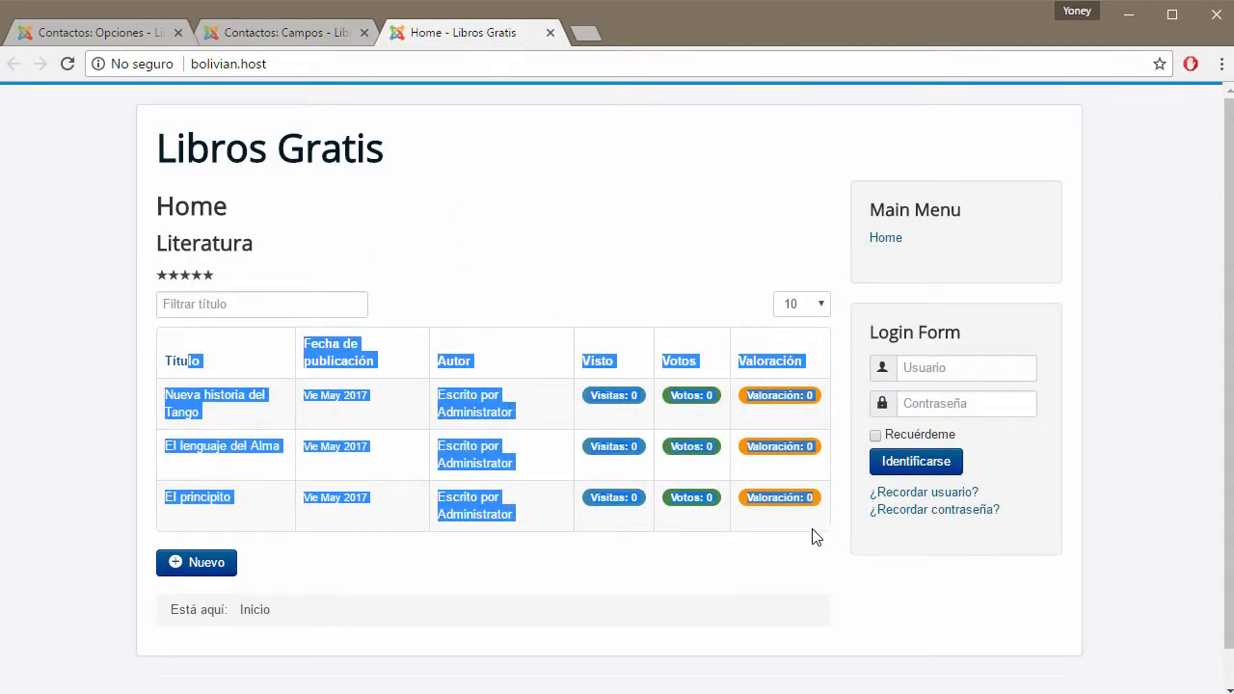
{"action": "left_click", "coordinate": [725, 586]}
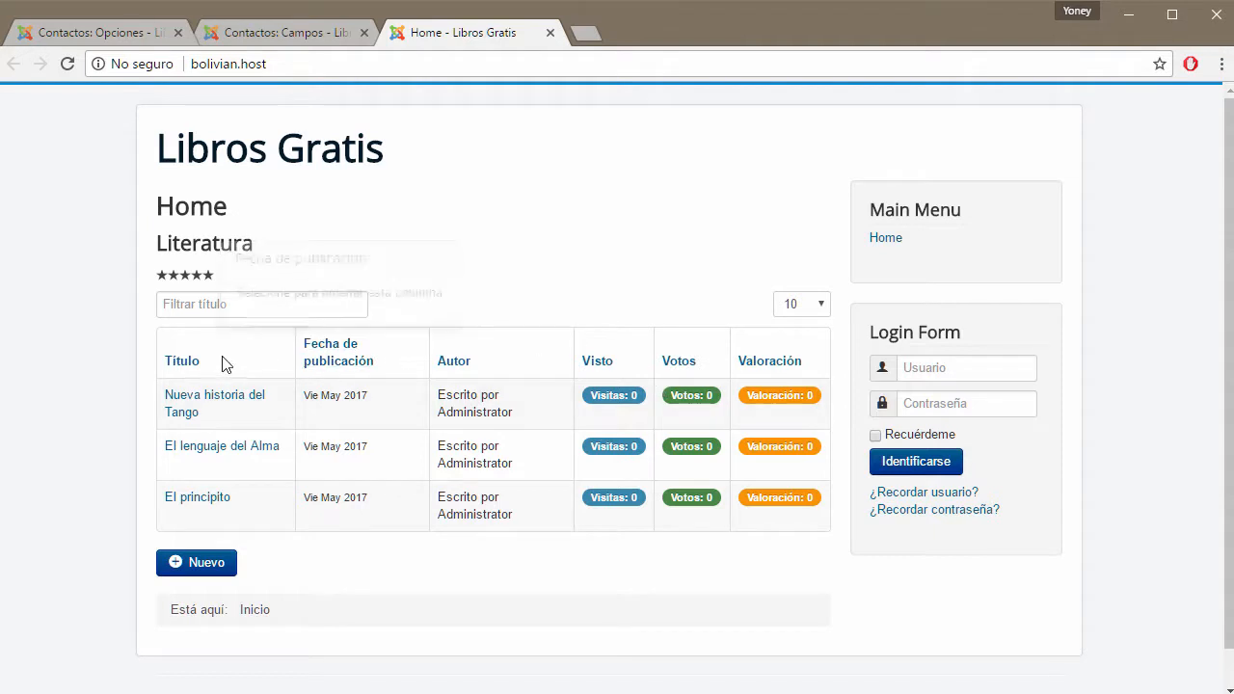
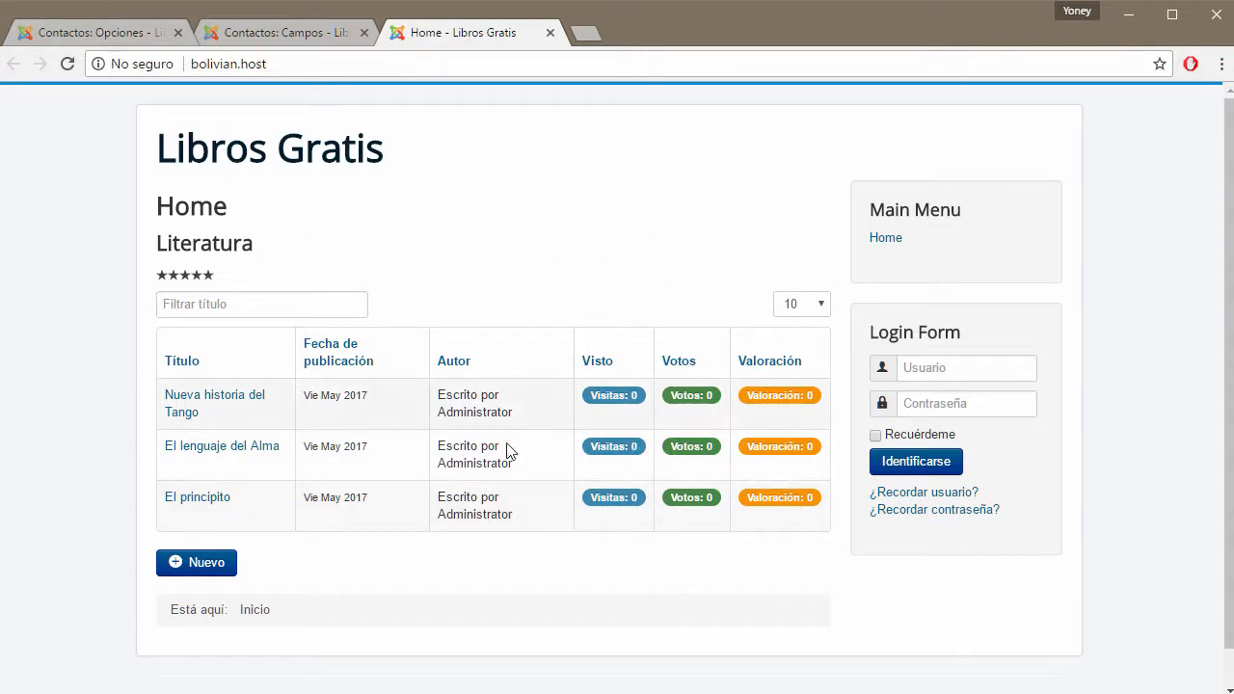
Compare the Contacts options with the front-end list's Filtrar título filter field.
{"action": "left_click", "coordinate": [96, 32]}
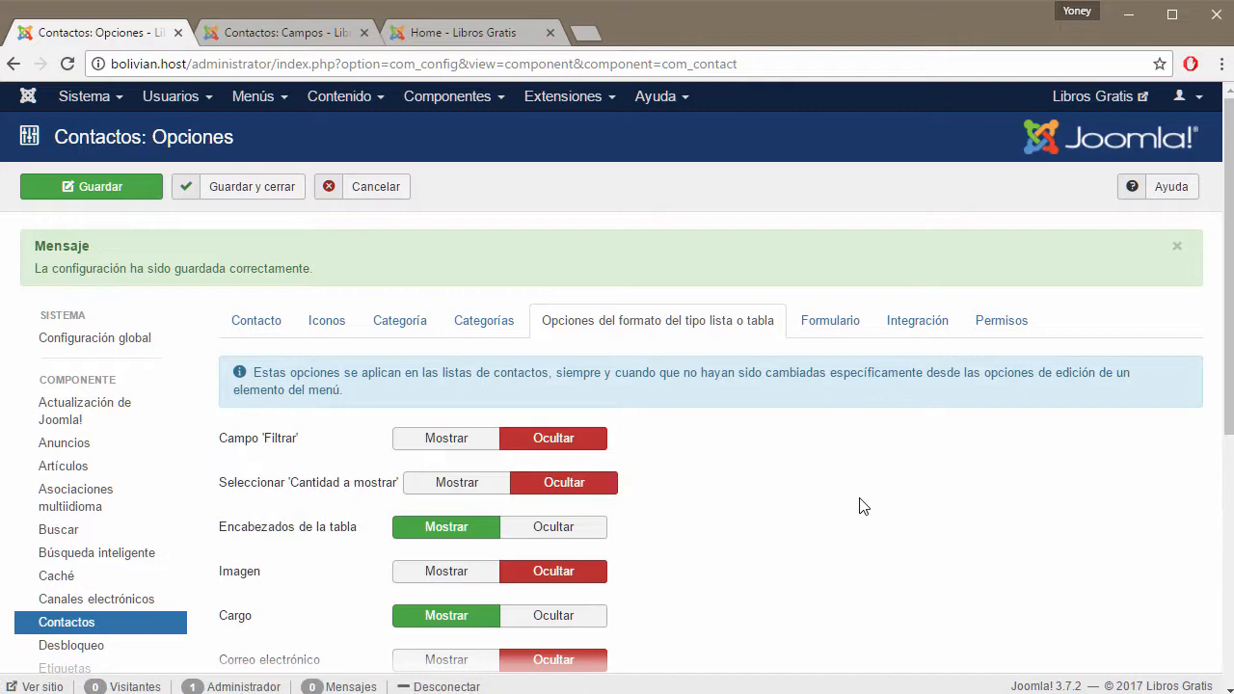
{"action": "scroll", "coordinate": [862, 505], "scroll_direction": "down", "scroll_amount": 2}
{"action": "left_click", "coordinate": [441, 31]}
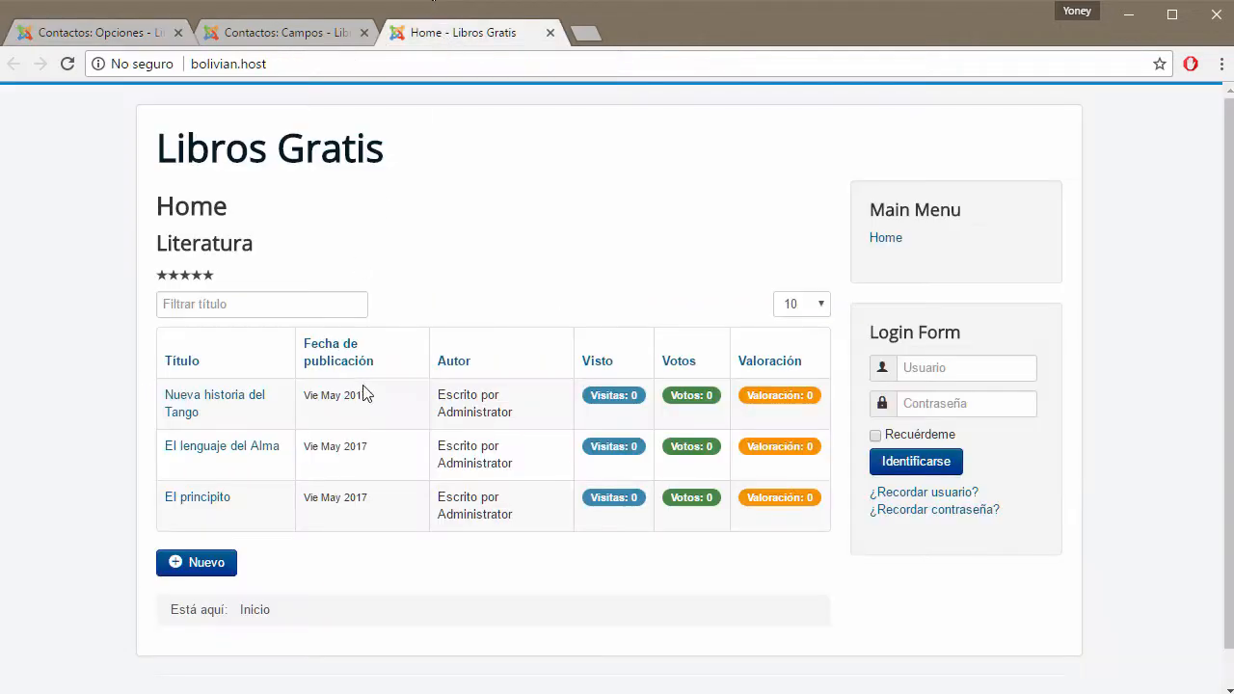
{"action": "left_click", "coordinate": [126, 37]}
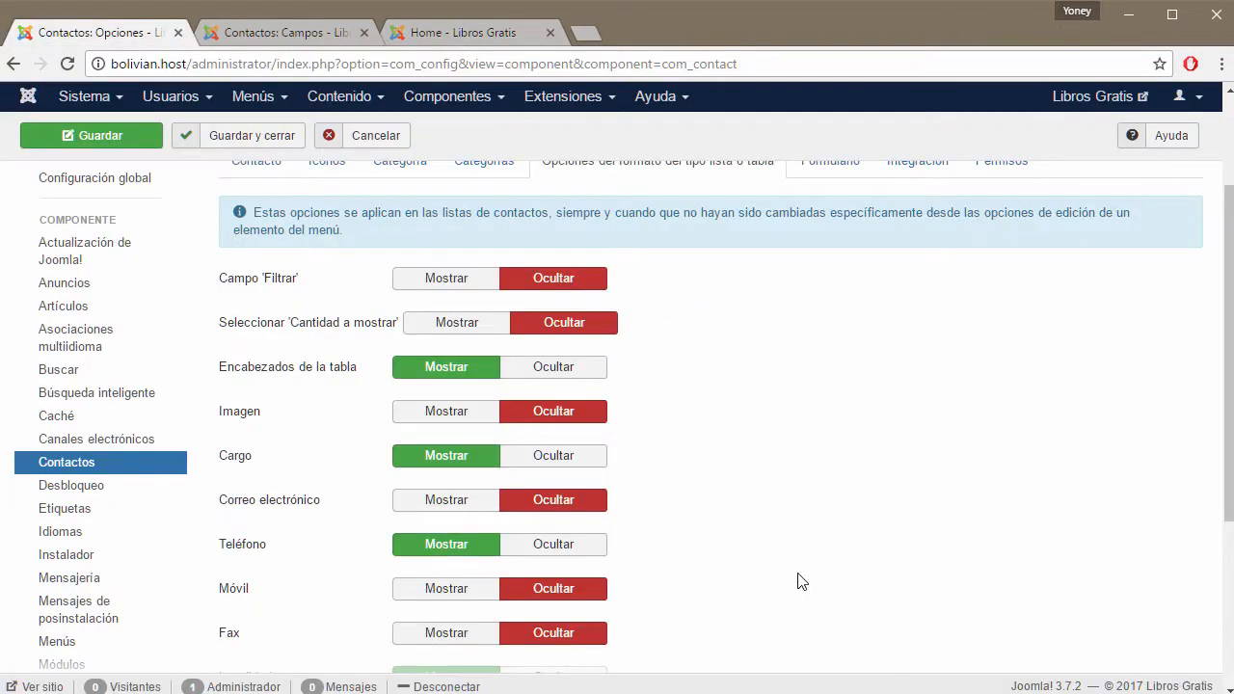
{"action": "scroll", "coordinate": [798, 578], "scroll_direction": "up", "scroll_amount": 2}
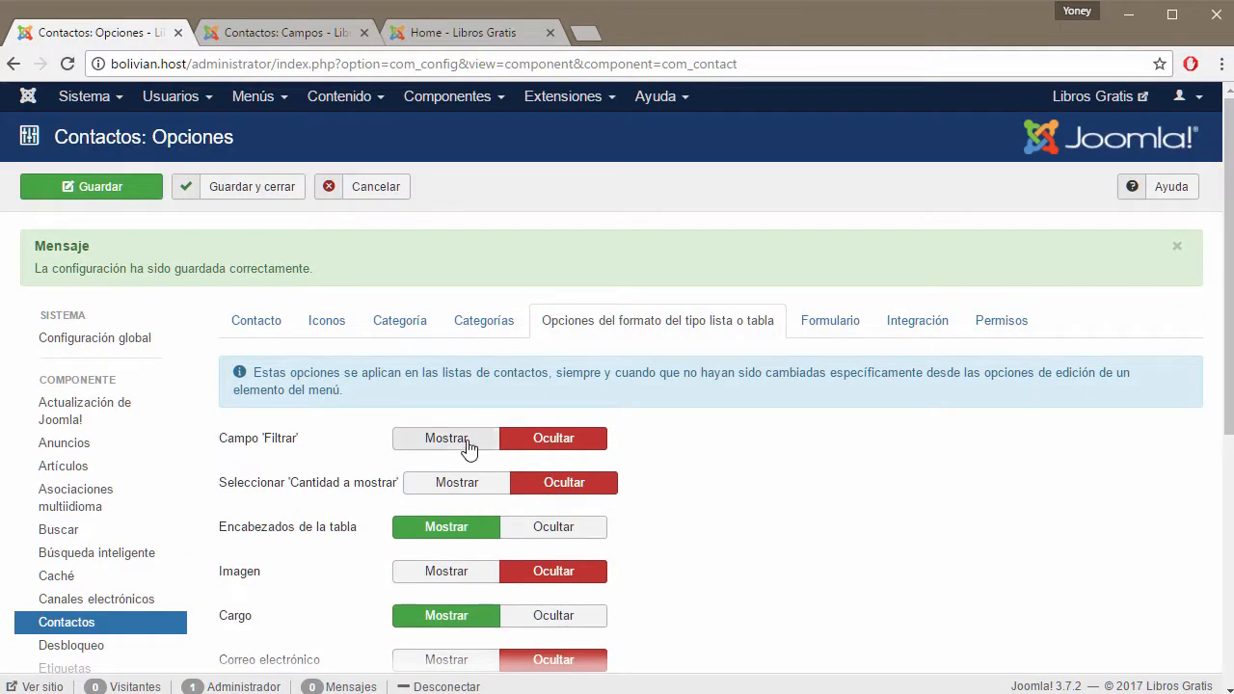
{"action": "left_click", "coordinate": [455, 31]}
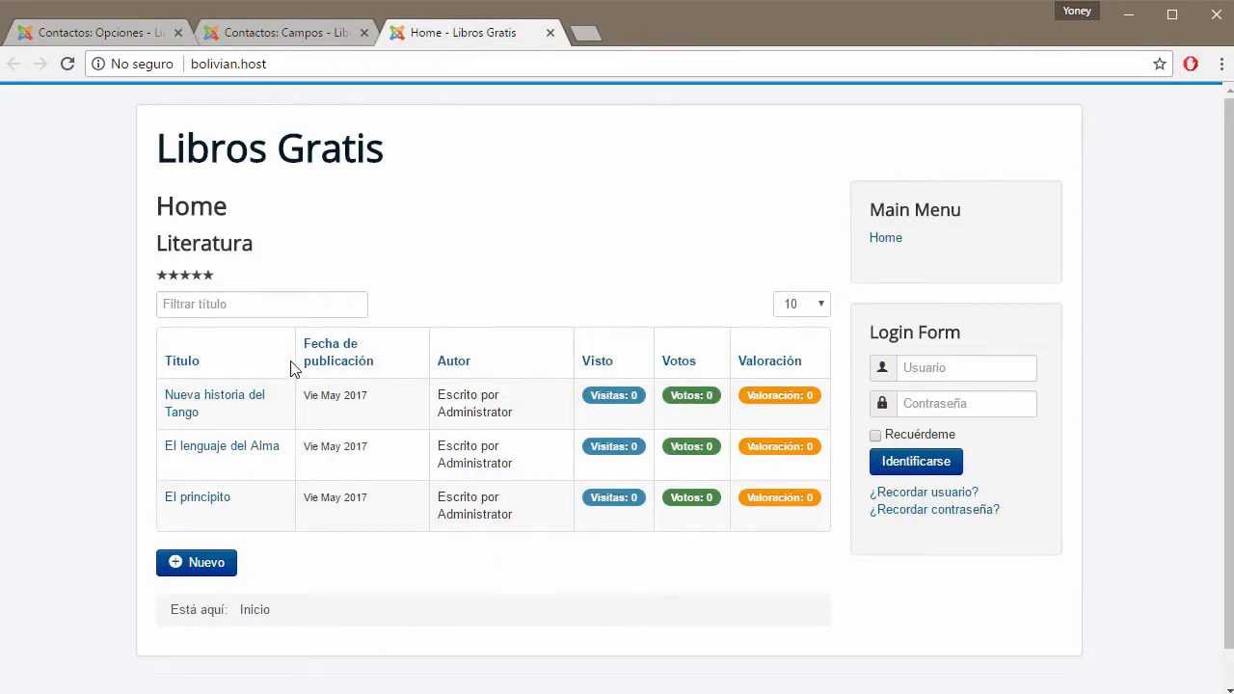
{"action": "left_click", "coordinate": [217, 302]}
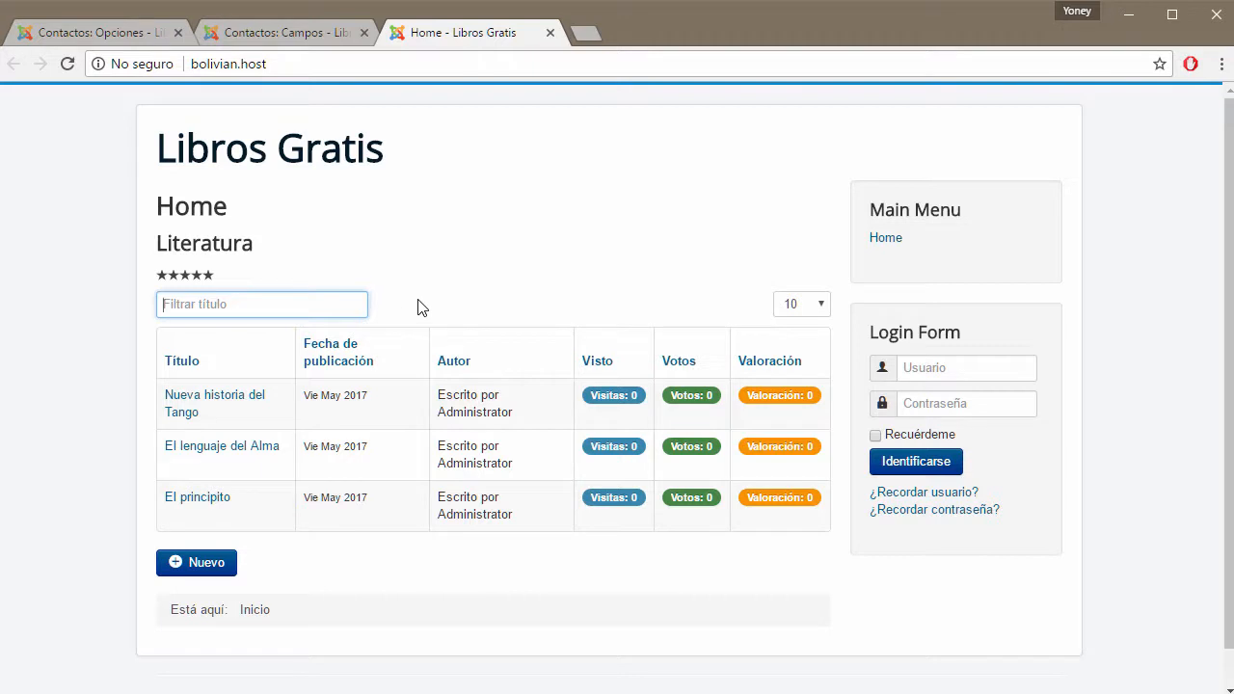
{"action": "left_click", "coordinate": [64, 34]}
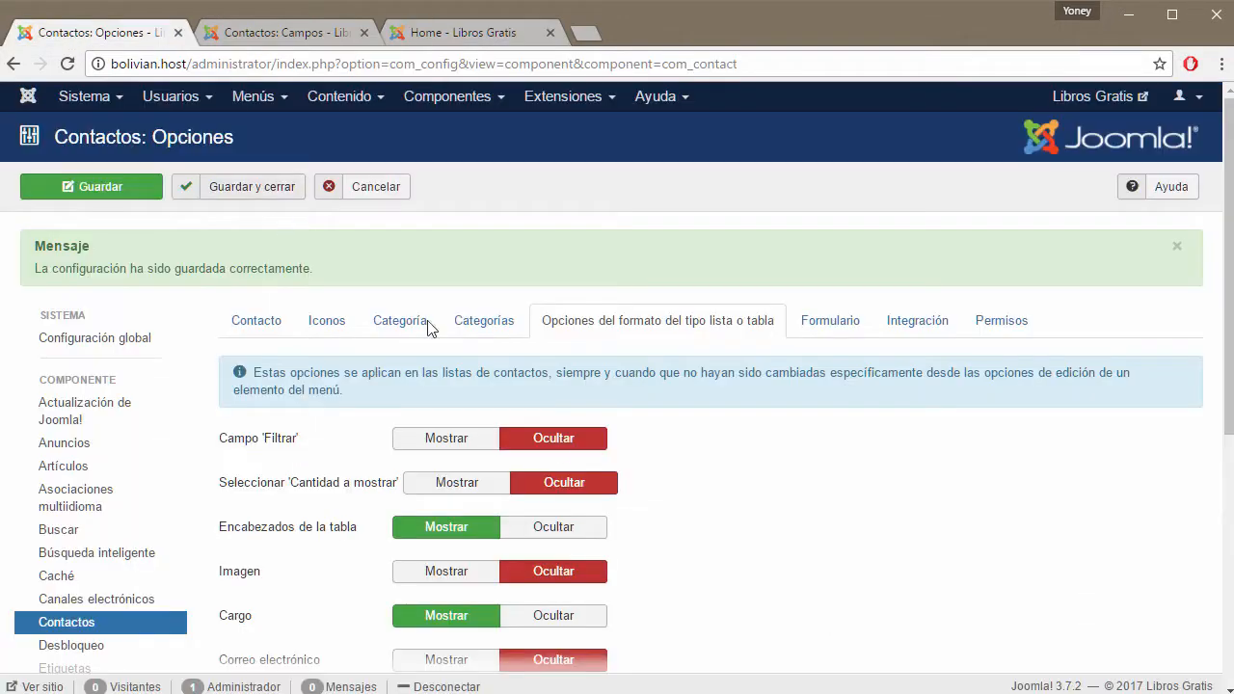
Set Campo 'Filtrar' and Cantidad a mostrar to Mostrar, checking the site's items-per-page choices.
{"action": "left_click", "coordinate": [449, 443]}
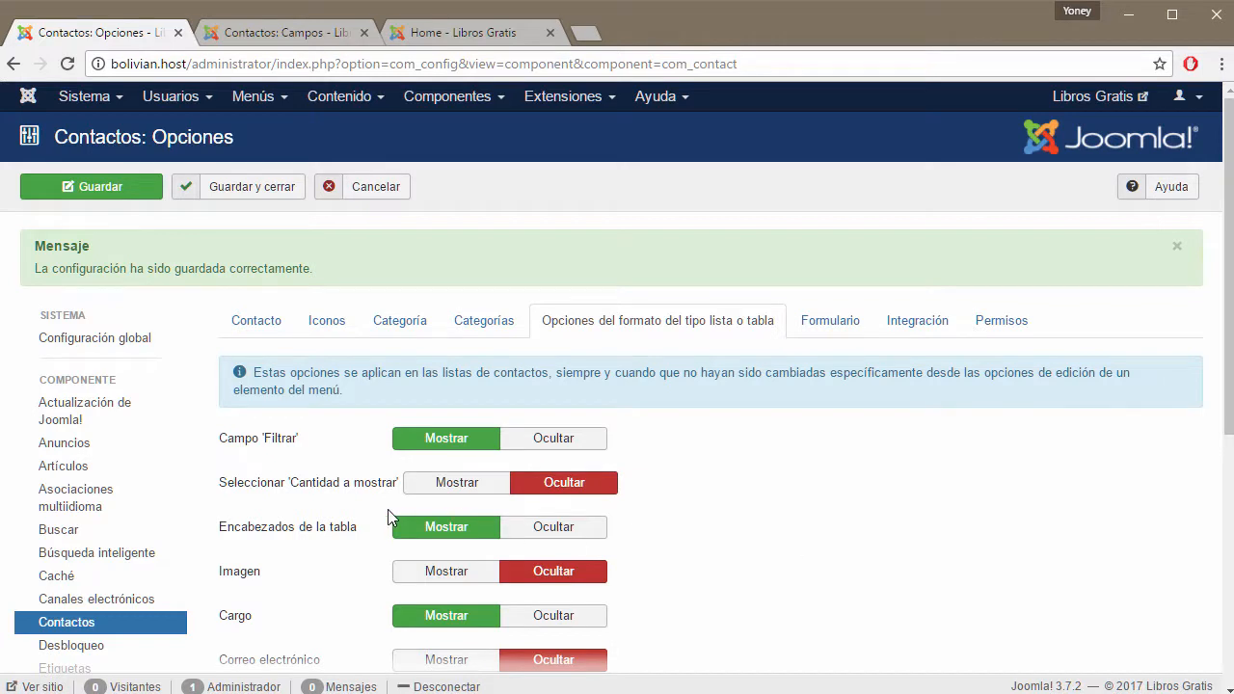
{"action": "left_click", "coordinate": [481, 494]}
{"action": "left_click", "coordinate": [448, 35]}
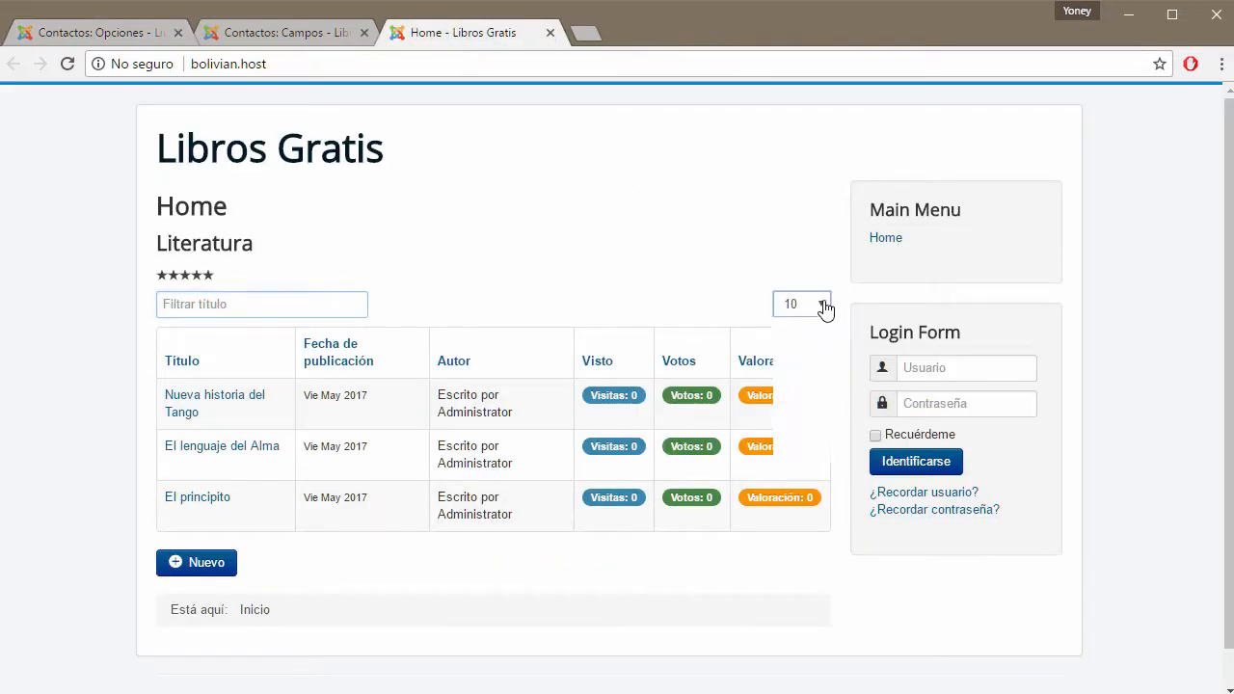
{"action": "left_click", "coordinate": [825, 307]}
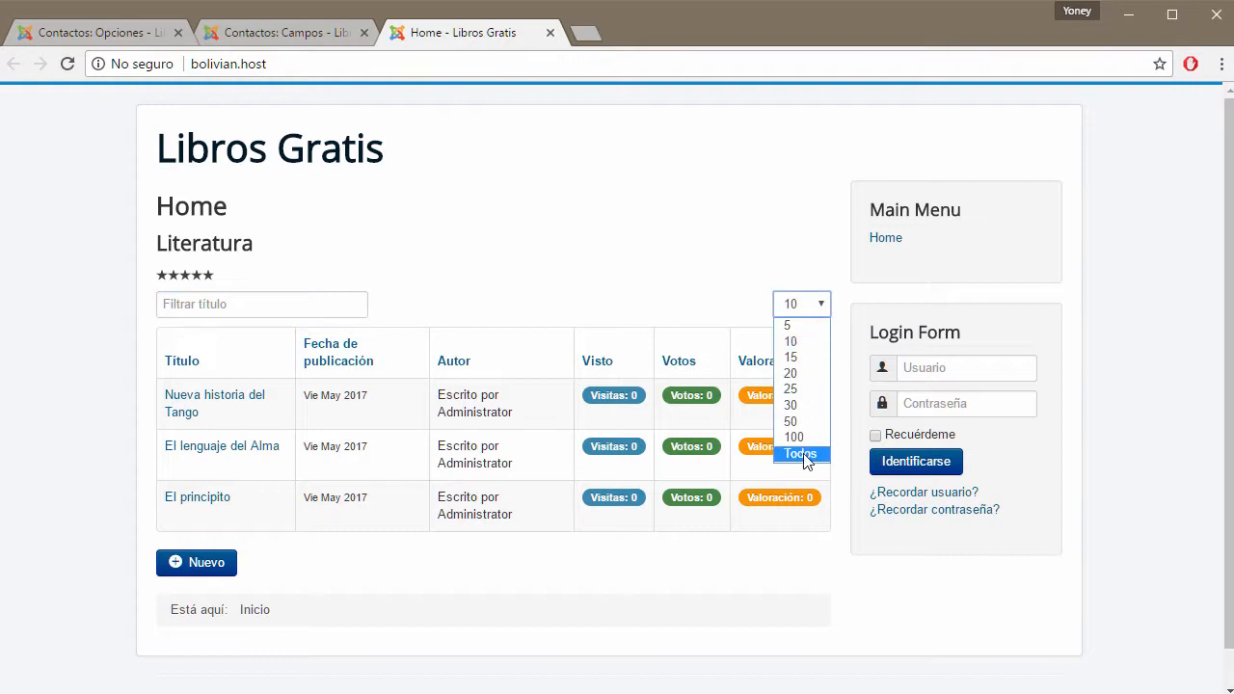
{"action": "left_click", "coordinate": [135, 34]}
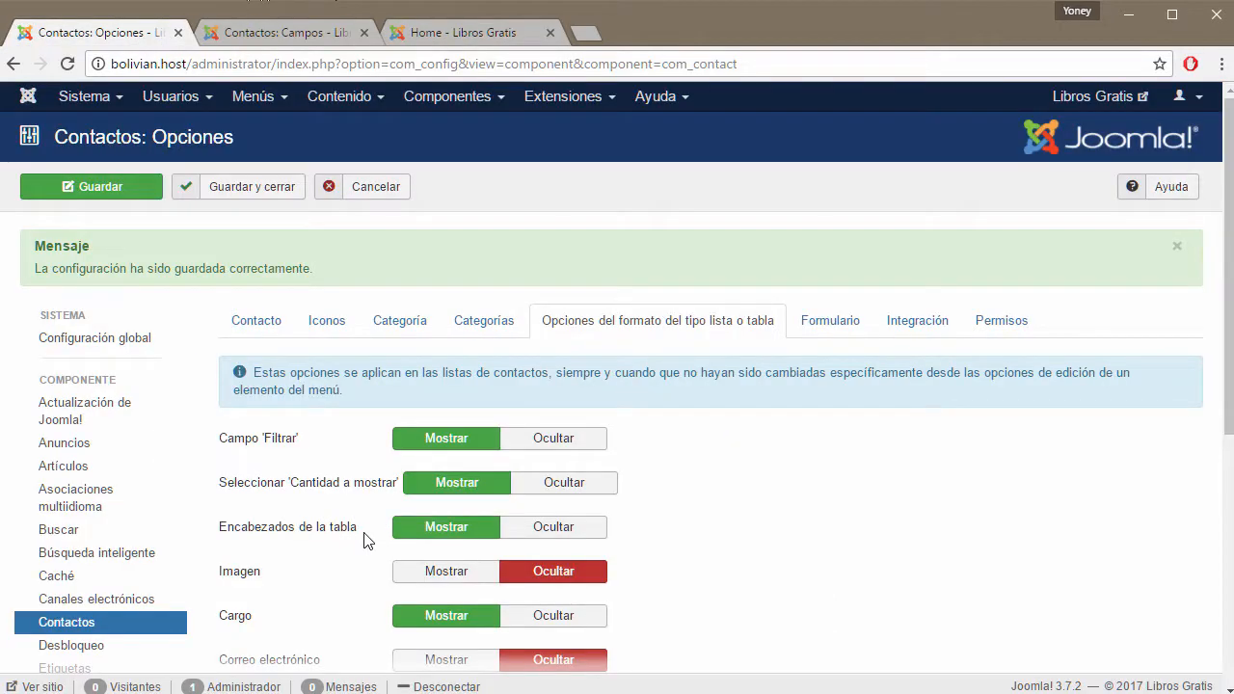
Set the Imagen column to Mostrar and bring up the empty Contactos: Campos list.
{"action": "left_click", "coordinate": [470, 32]}
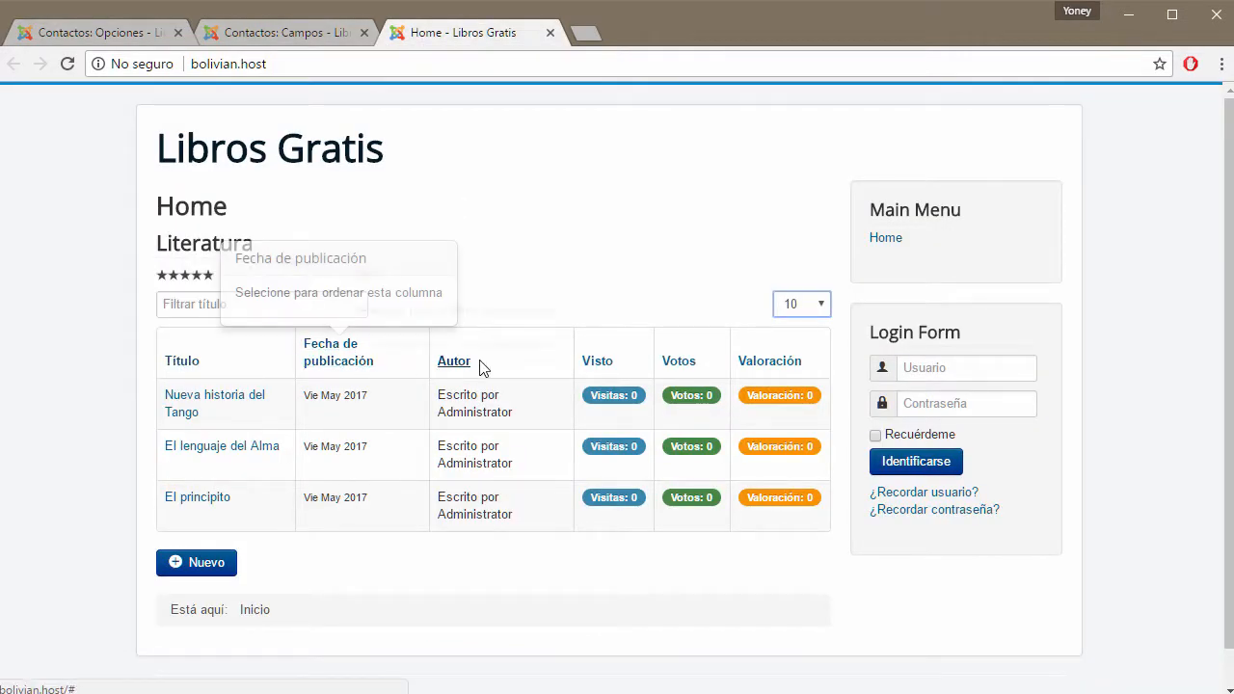
{"action": "left_click", "coordinate": [89, 21]}
{"action": "scroll", "coordinate": [839, 542], "scroll_direction": "down", "scroll_amount": 2}
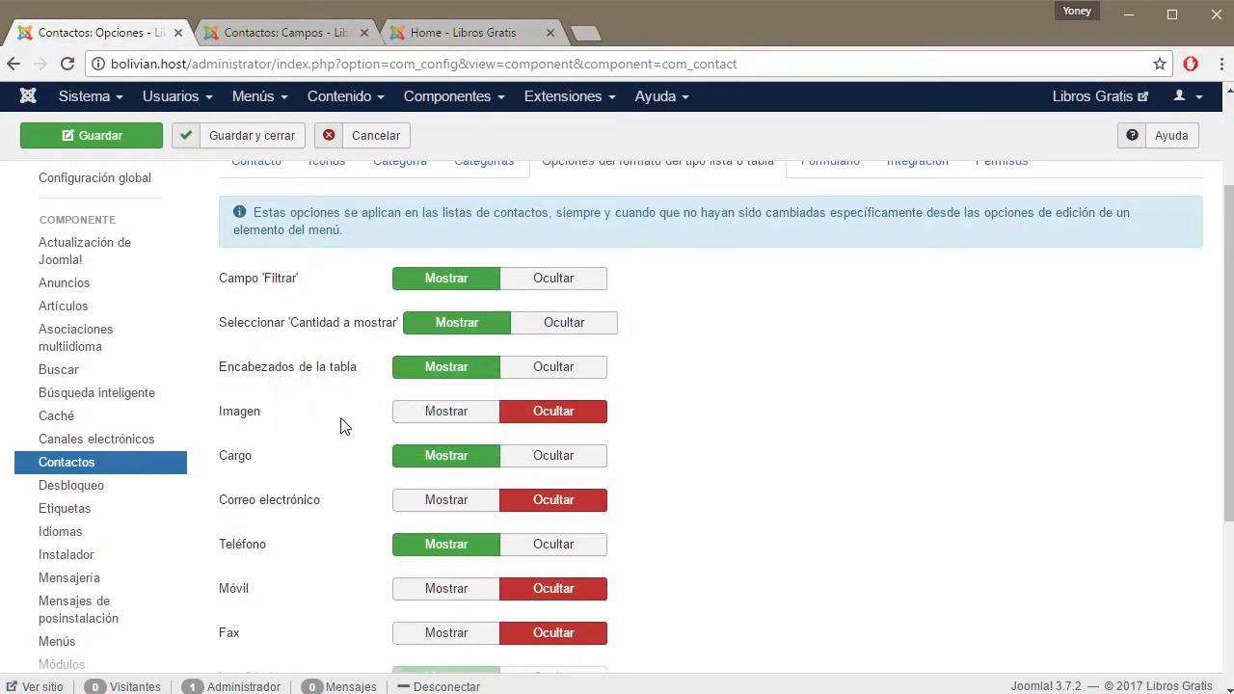
{"action": "left_click", "coordinate": [431, 415]}
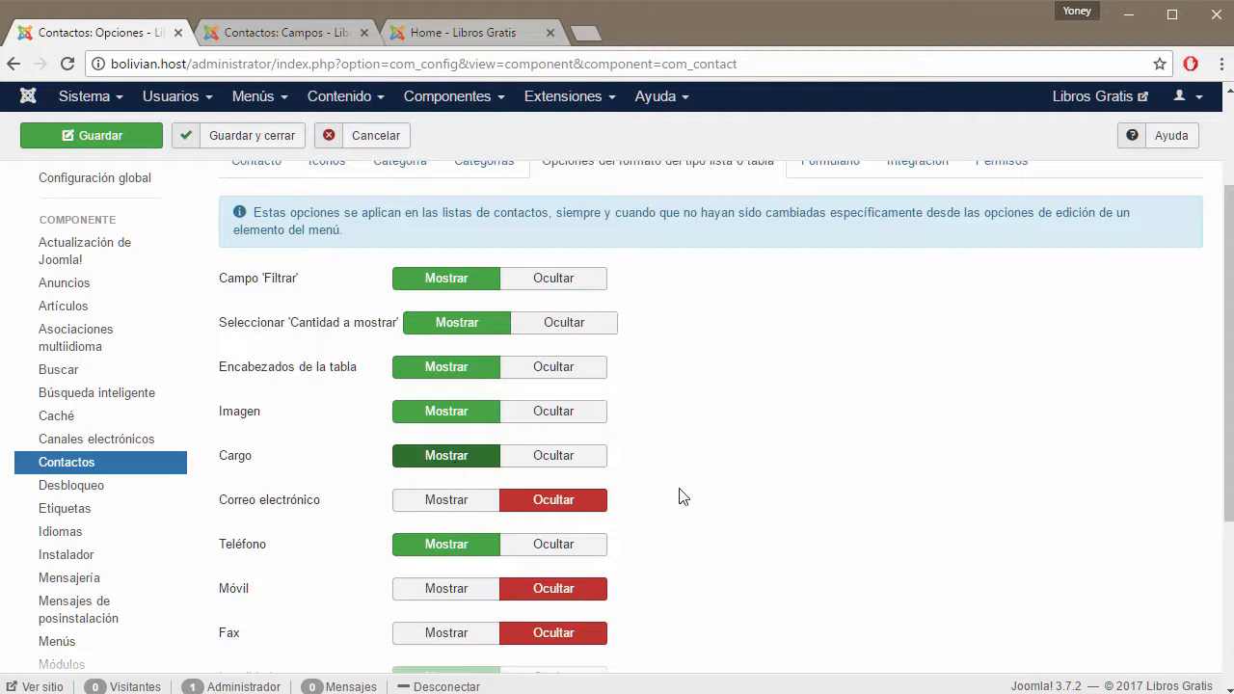
{"action": "scroll", "coordinate": [758, 500], "scroll_direction": "down", "scroll_amount": 3}
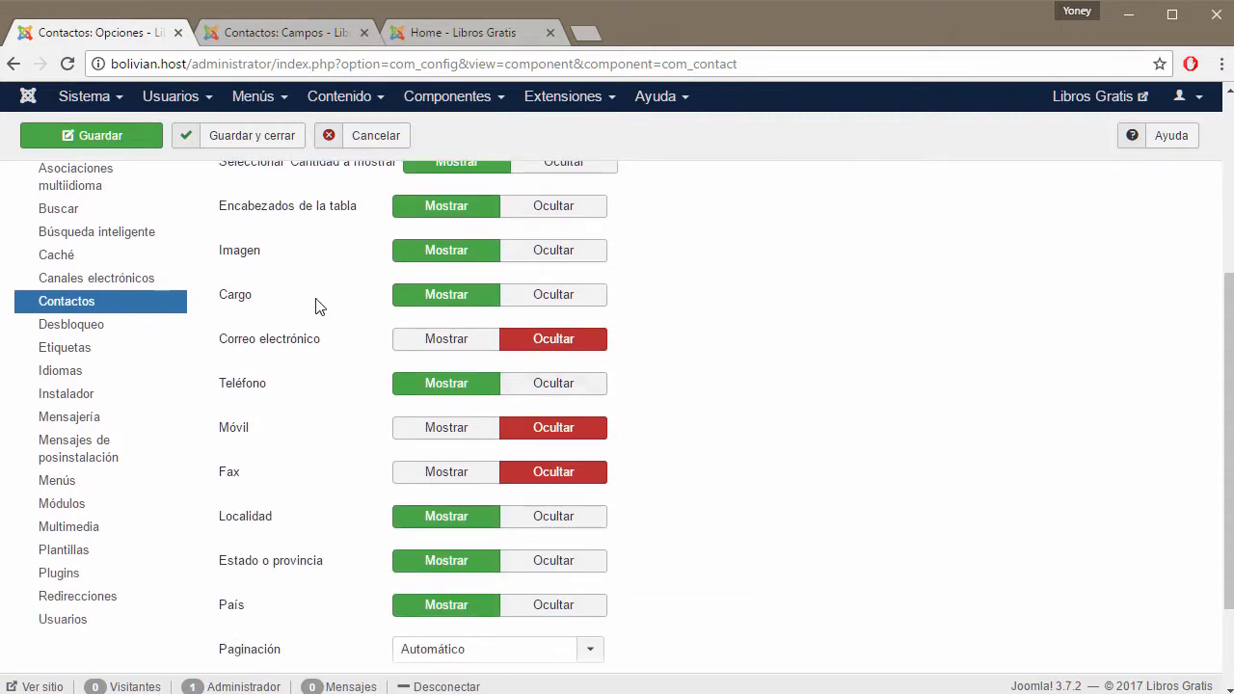
{"action": "left_click", "coordinate": [294, 37]}
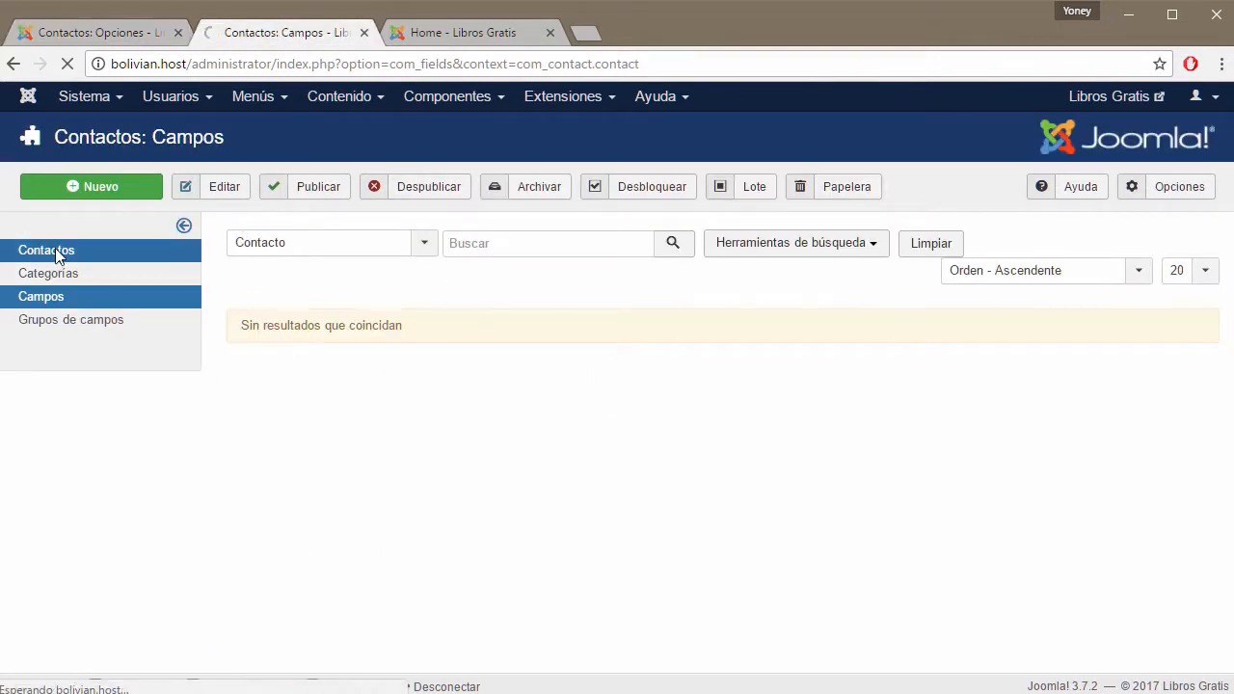
Start a new contact and browse its Información general, Formulario and Visualización tabs.
{"action": "left_click", "coordinate": [122, 187]}
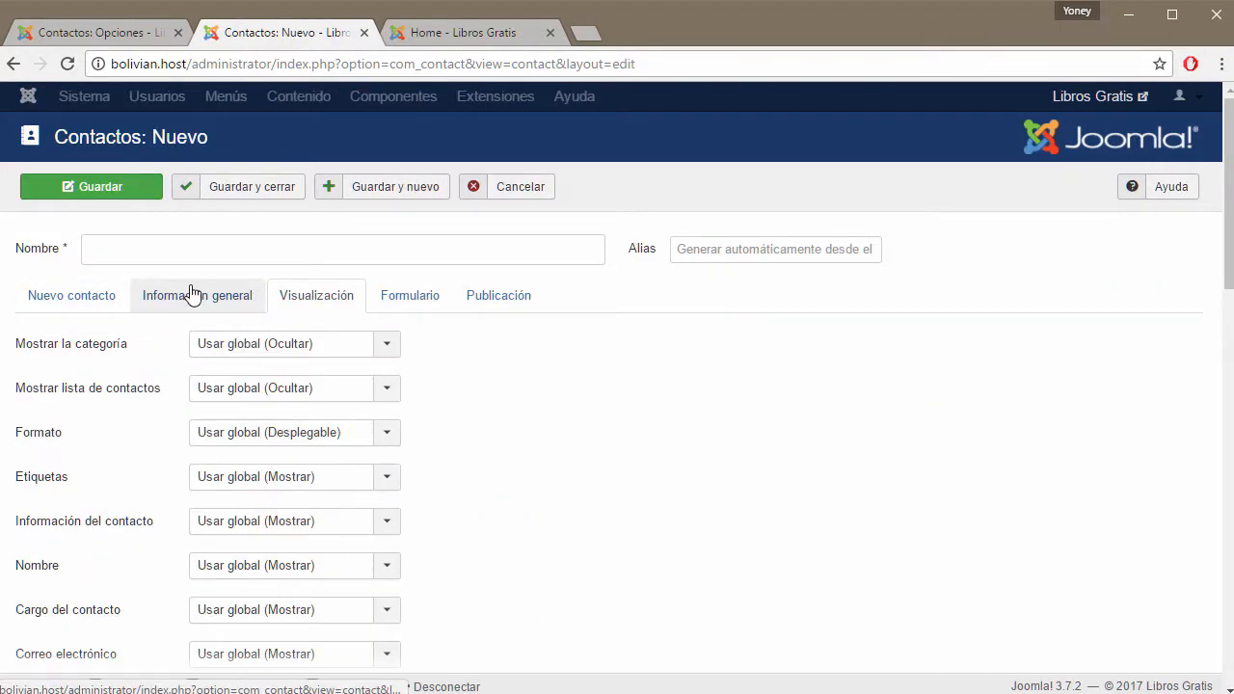
{"action": "left_click", "coordinate": [193, 294]}
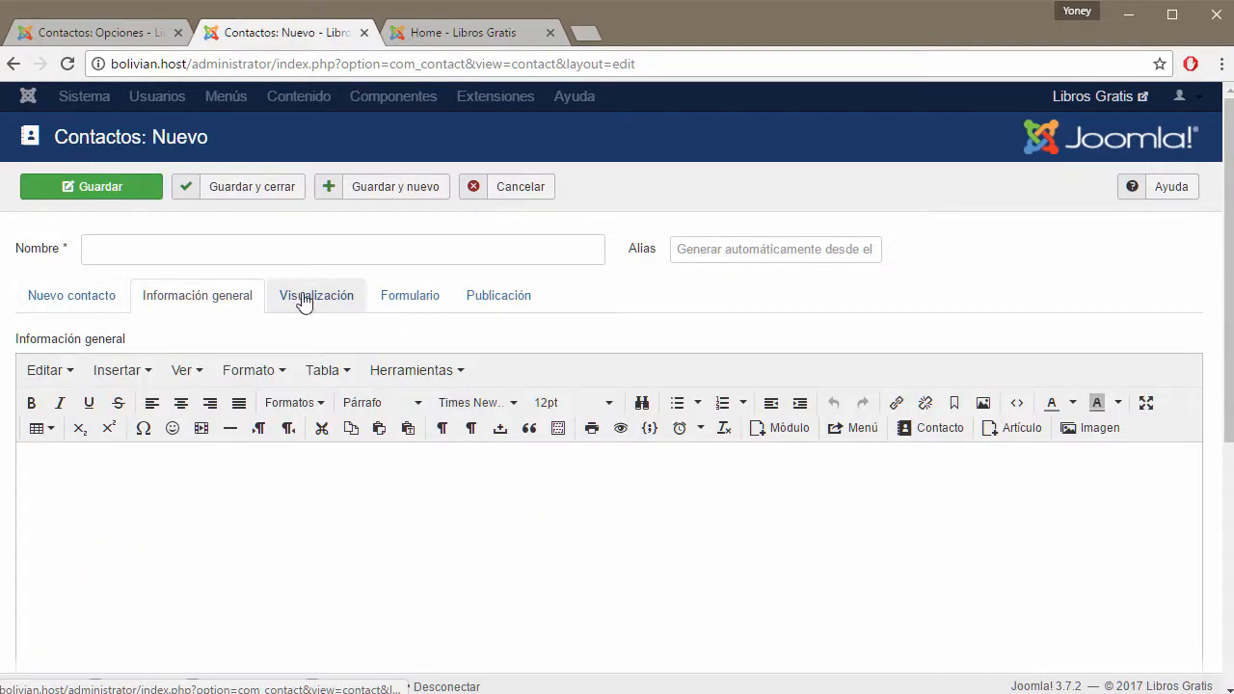
{"action": "left_click", "coordinate": [417, 303]}
{"action": "left_click", "coordinate": [332, 304]}
Review the contact's display options, leaving Fax unchanged, and go back to Opciones.
{"action": "scroll", "coordinate": [488, 362], "scroll_direction": "down", "scroll_amount": 4}
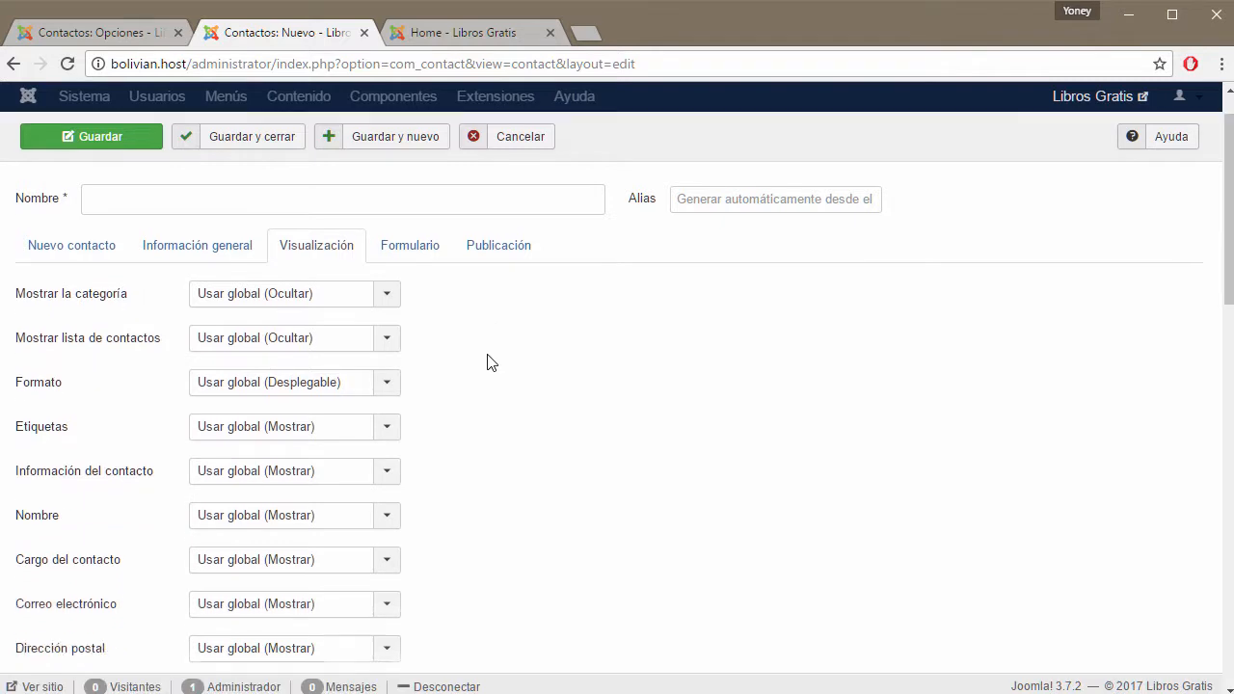
{"action": "scroll", "coordinate": [79, 234], "scroll_direction": "down", "scroll_amount": 2}
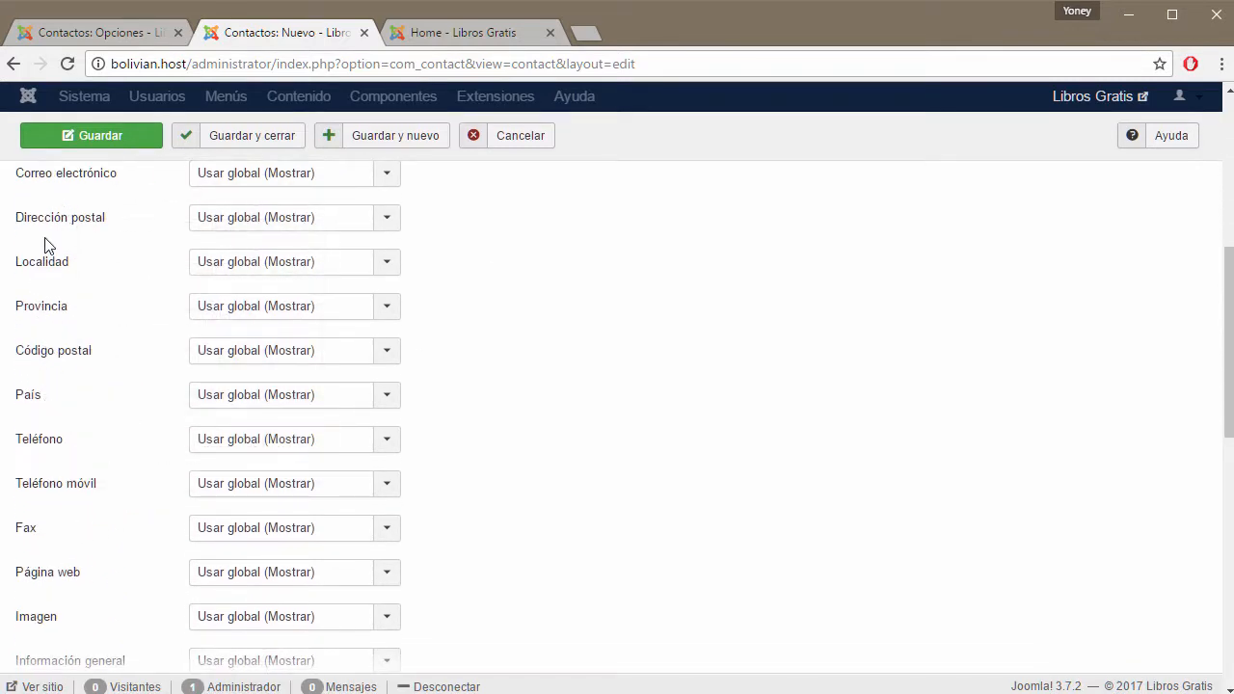
{"action": "scroll", "coordinate": [47, 235], "scroll_direction": "down", "scroll_amount": 2}
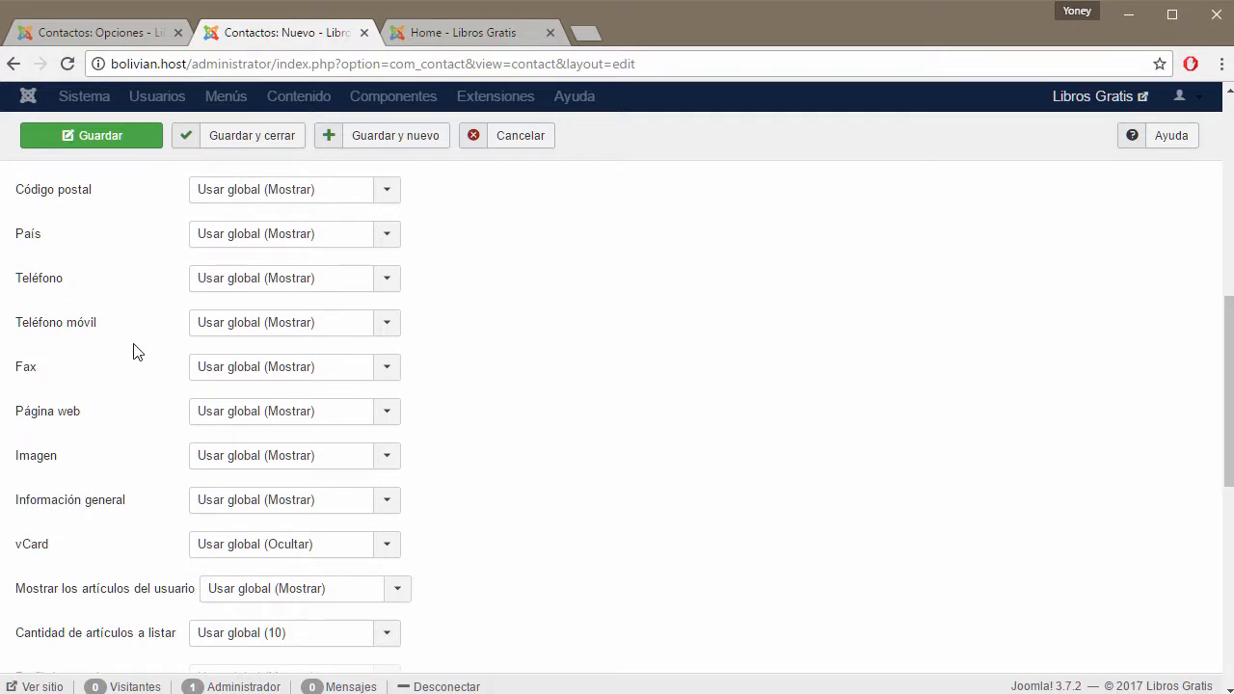
{"action": "left_click", "coordinate": [385, 372]}
{"action": "left_click", "coordinate": [389, 374]}
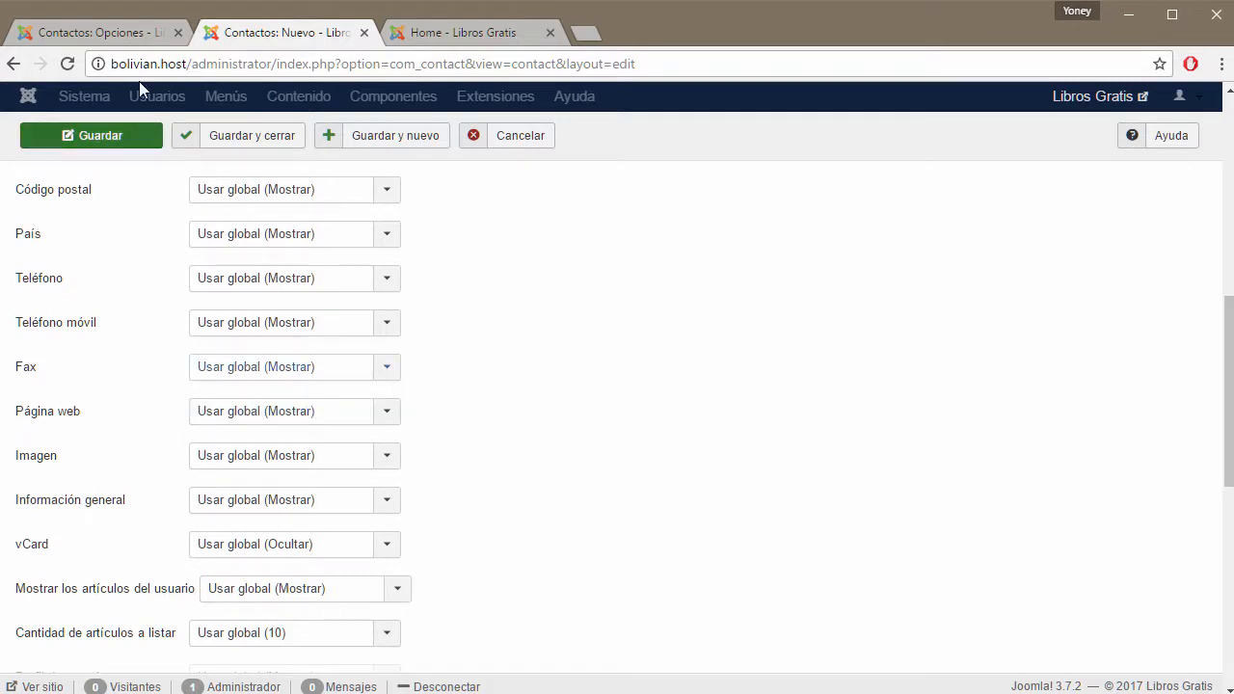
{"action": "left_click", "coordinate": [122, 32]}
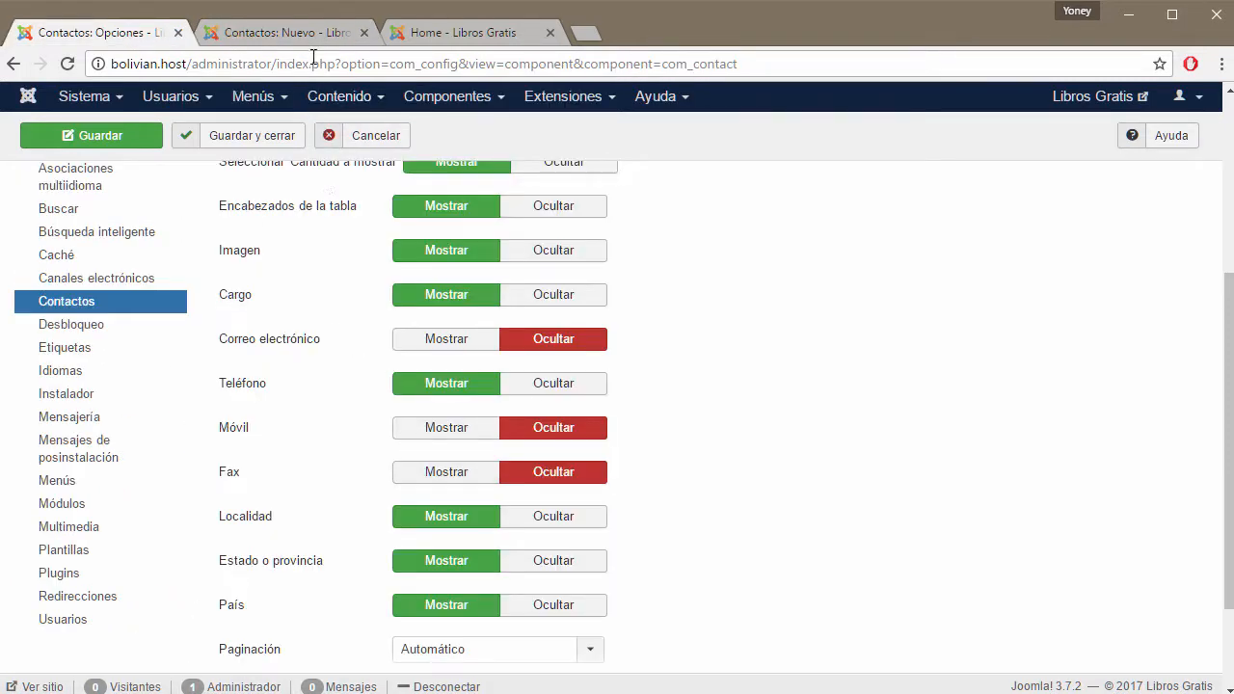
Show the Correo electrónico, Móvil and Fax columns in contact lists.
{"action": "left_click", "coordinate": [268, 36]}
{"action": "key", "text": "ctrl+shift+Tab"}
{"action": "left_click", "coordinate": [471, 36]}
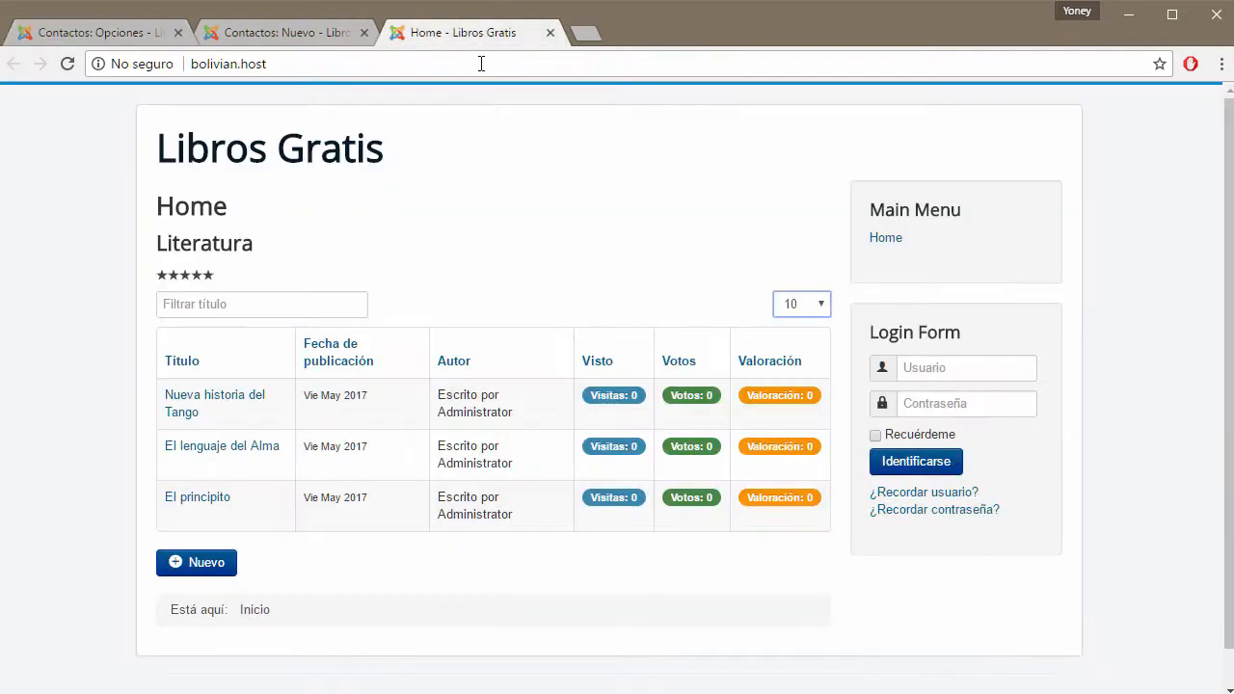
{"action": "left_click", "coordinate": [109, 39]}
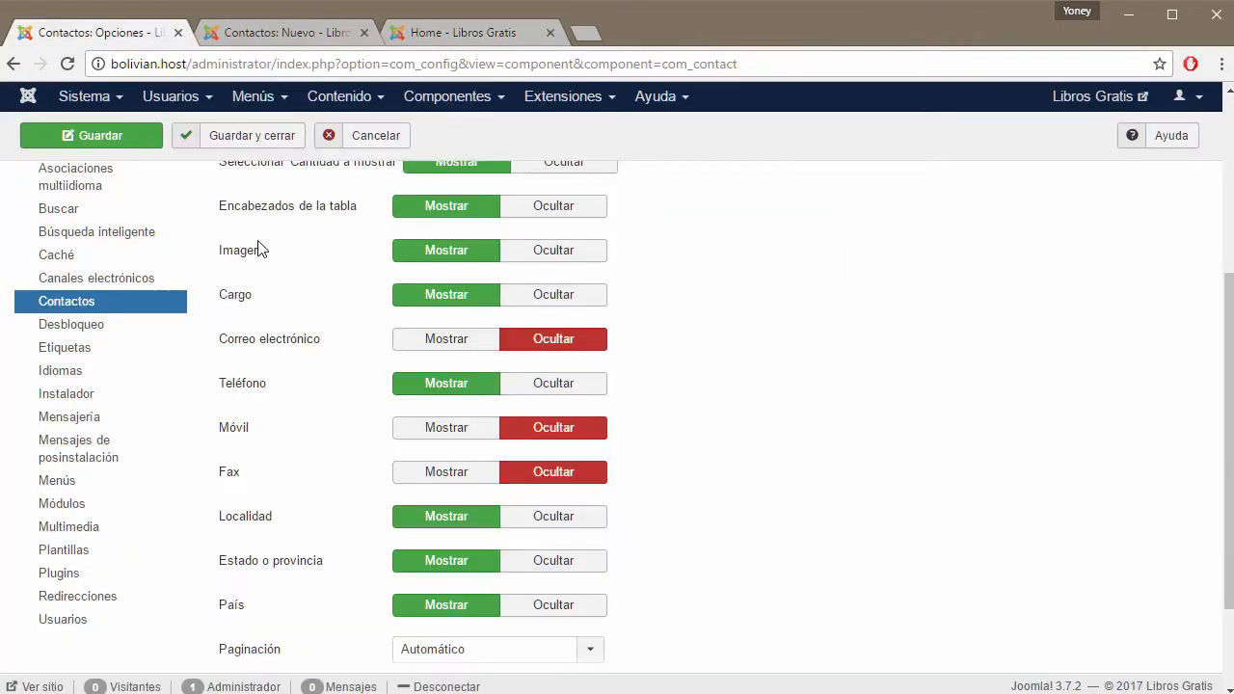
{"action": "mouse_move", "coordinate": [247, 310]}
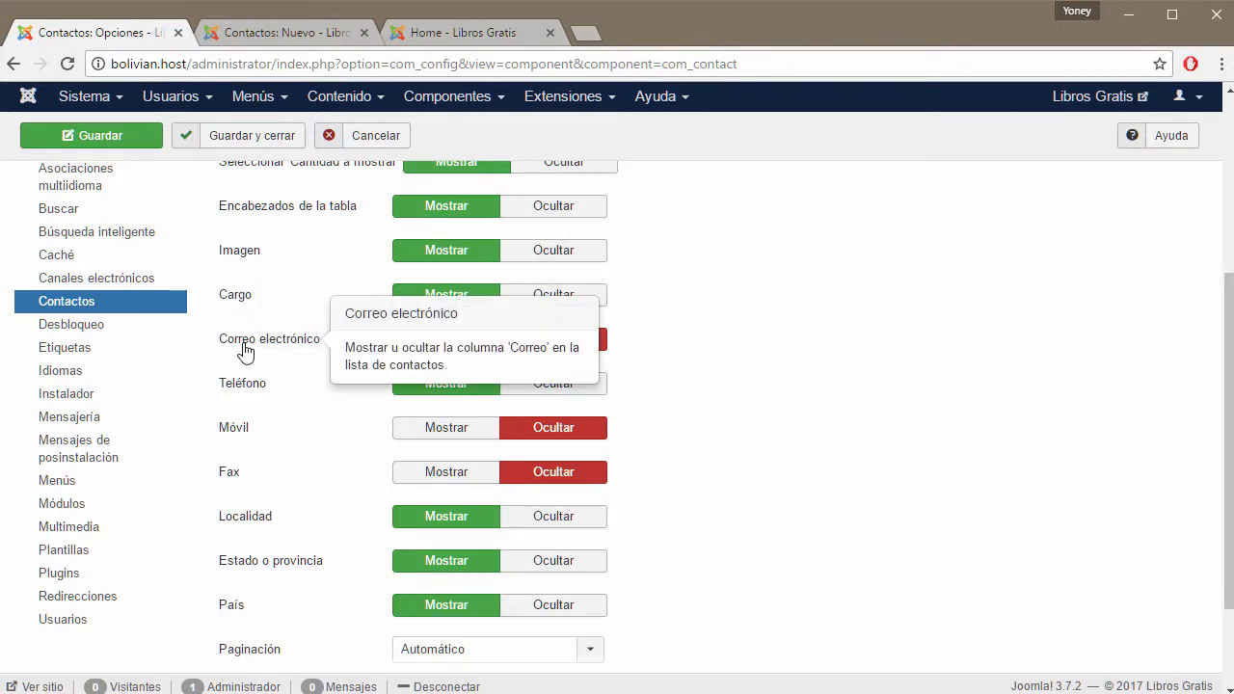
{"action": "left_click", "coordinate": [439, 345]}
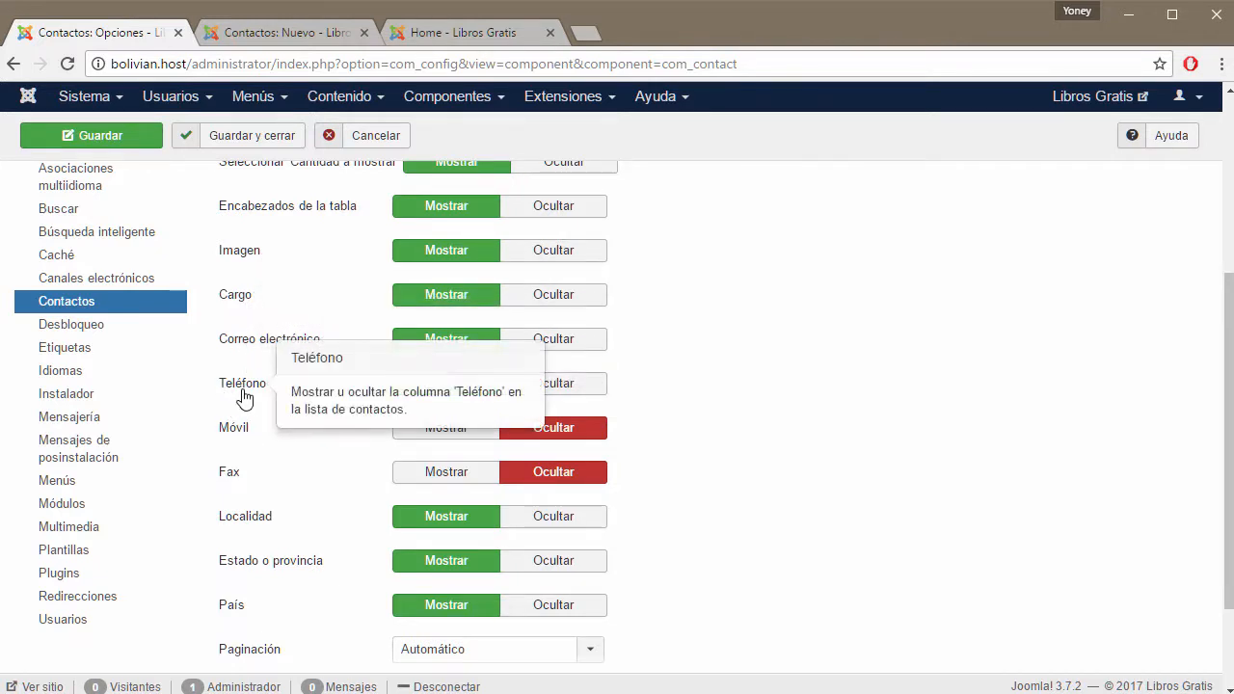
{"action": "left_click", "coordinate": [447, 431]}
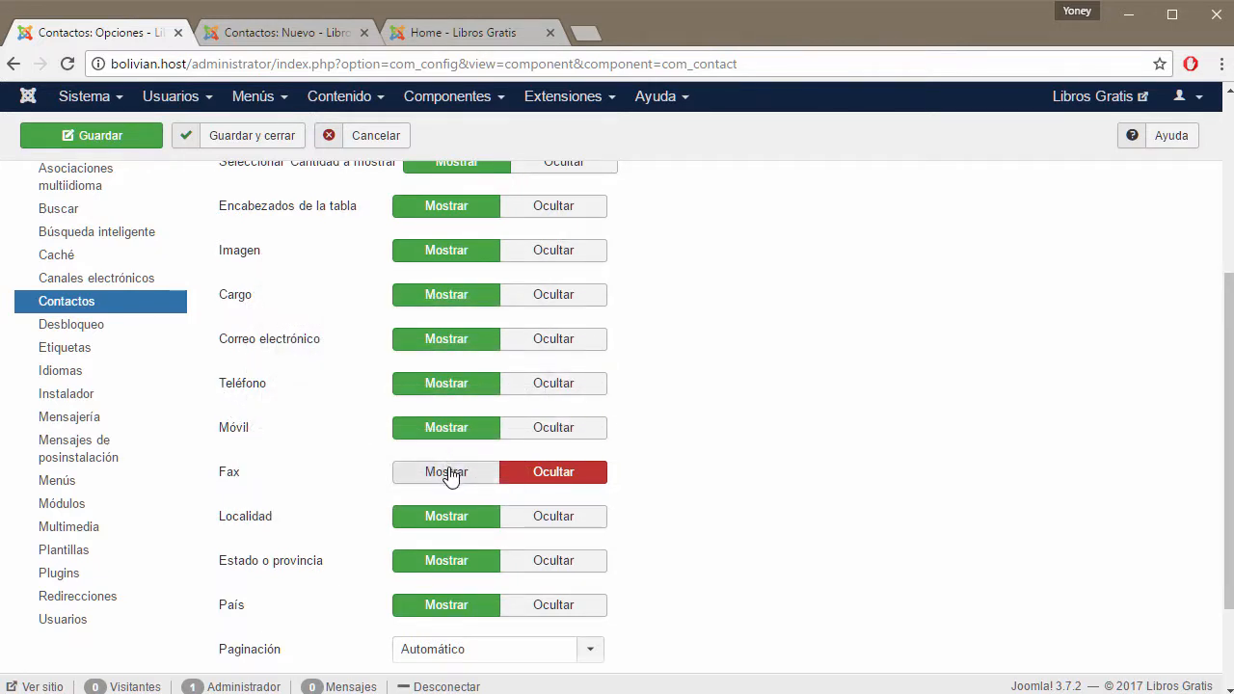
{"action": "left_click", "coordinate": [444, 472]}
{"action": "scroll", "coordinate": [711, 474], "scroll_direction": "down", "scroll_amount": 3}
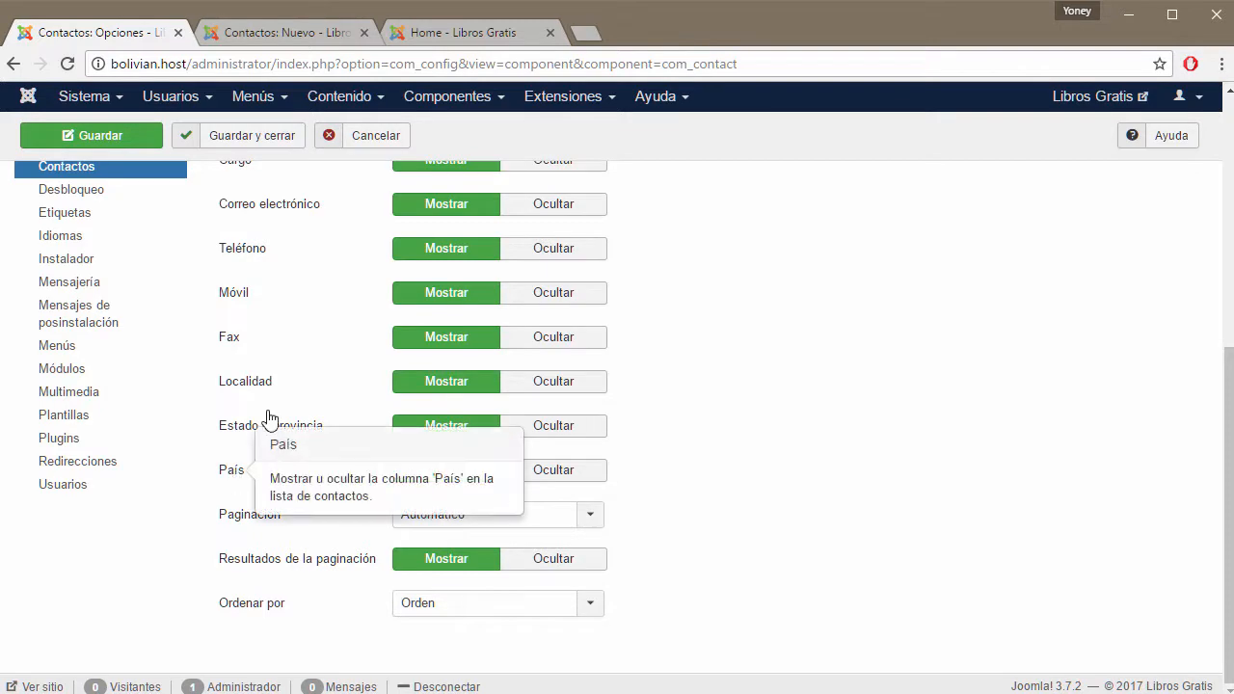
Compare with the live site and set its list to show 5 items per page.
{"action": "left_click", "coordinate": [309, 35]}
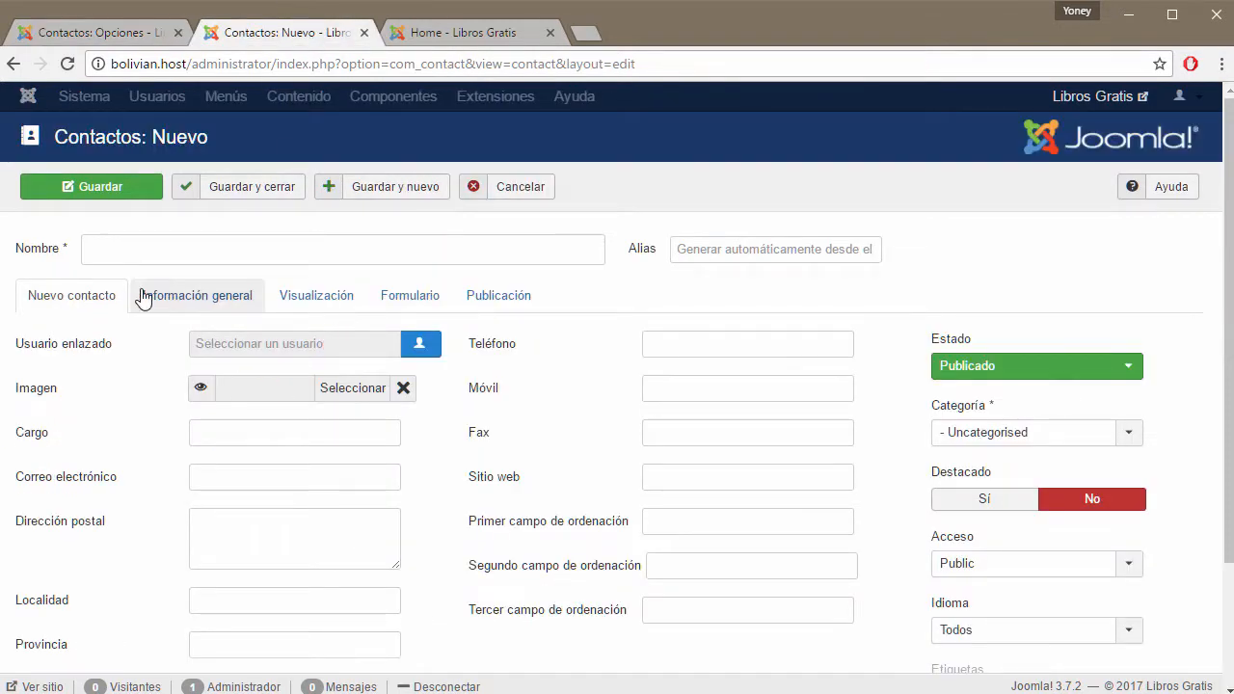
{"action": "scroll", "coordinate": [341, 286], "scroll_direction": "down", "scroll_amount": 3}
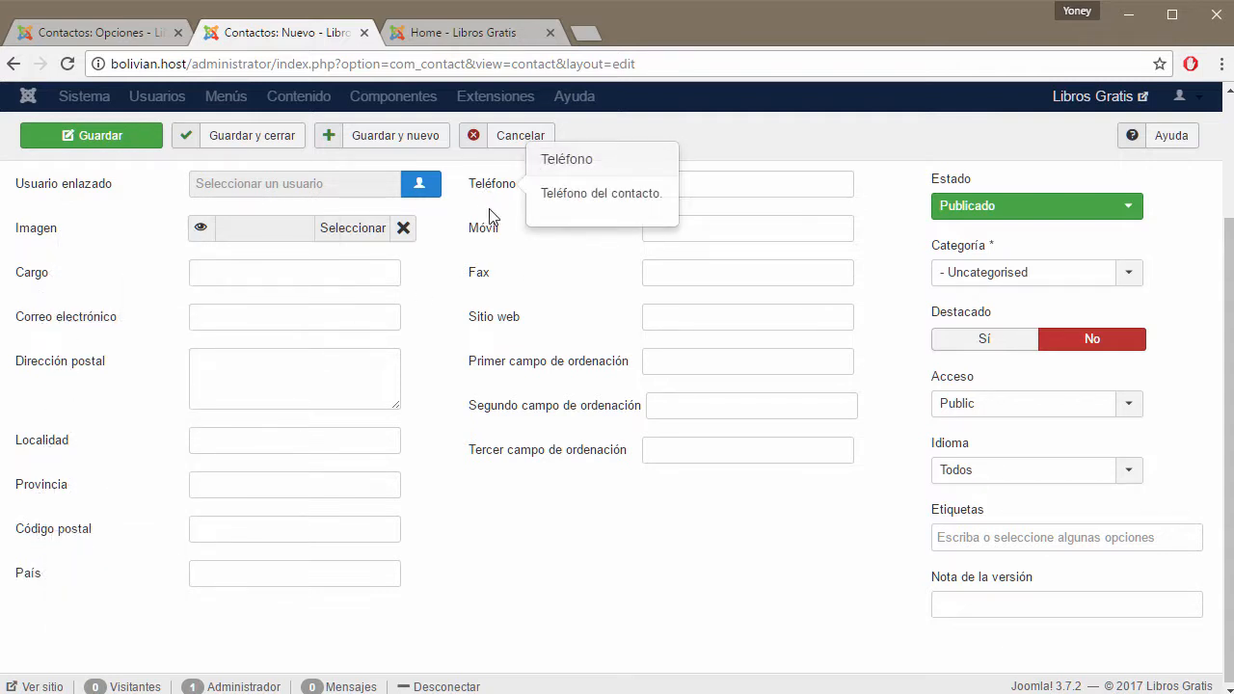
{"action": "left_click", "coordinate": [106, 38]}
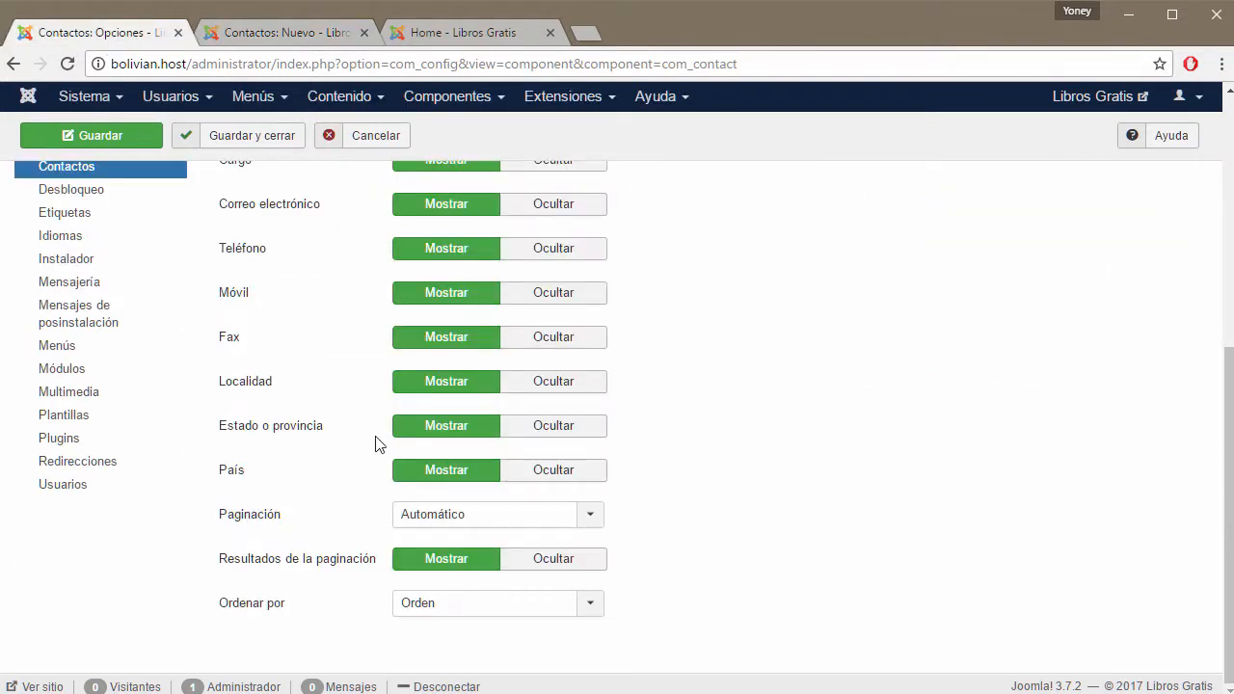
{"action": "left_click", "coordinate": [439, 34]}
{"action": "left_click", "coordinate": [126, 30]}
{"action": "left_click", "coordinate": [469, 33]}
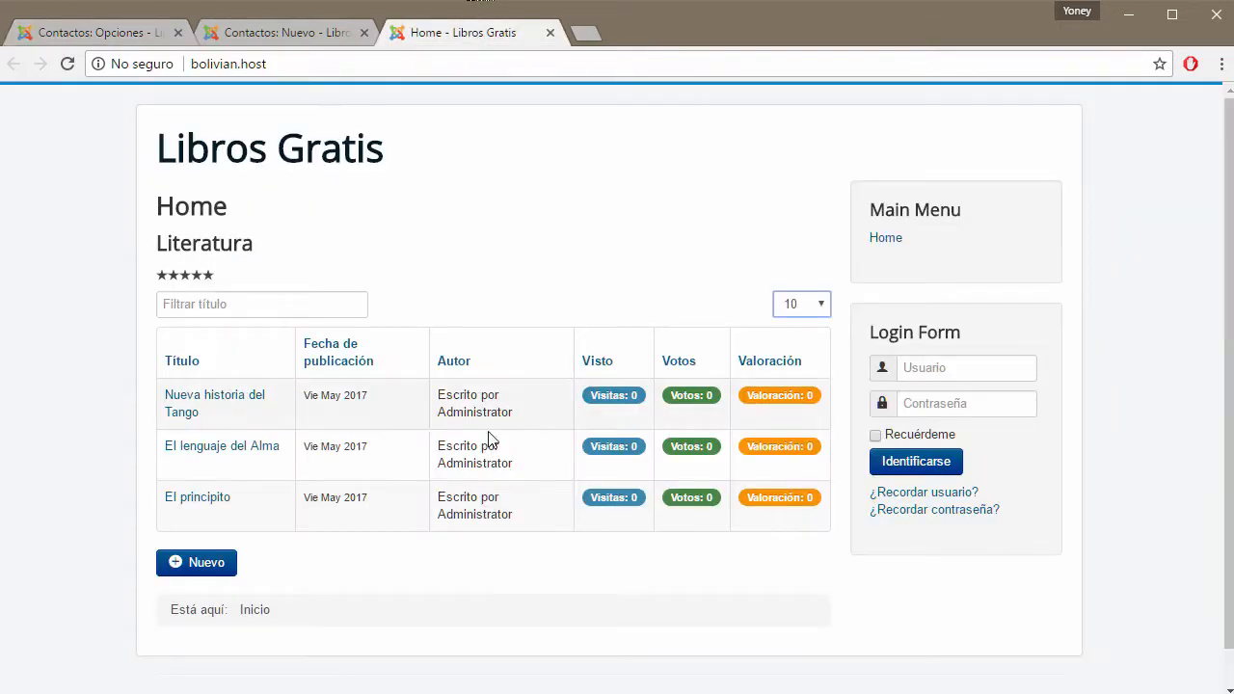
{"action": "left_click", "coordinate": [819, 308]}
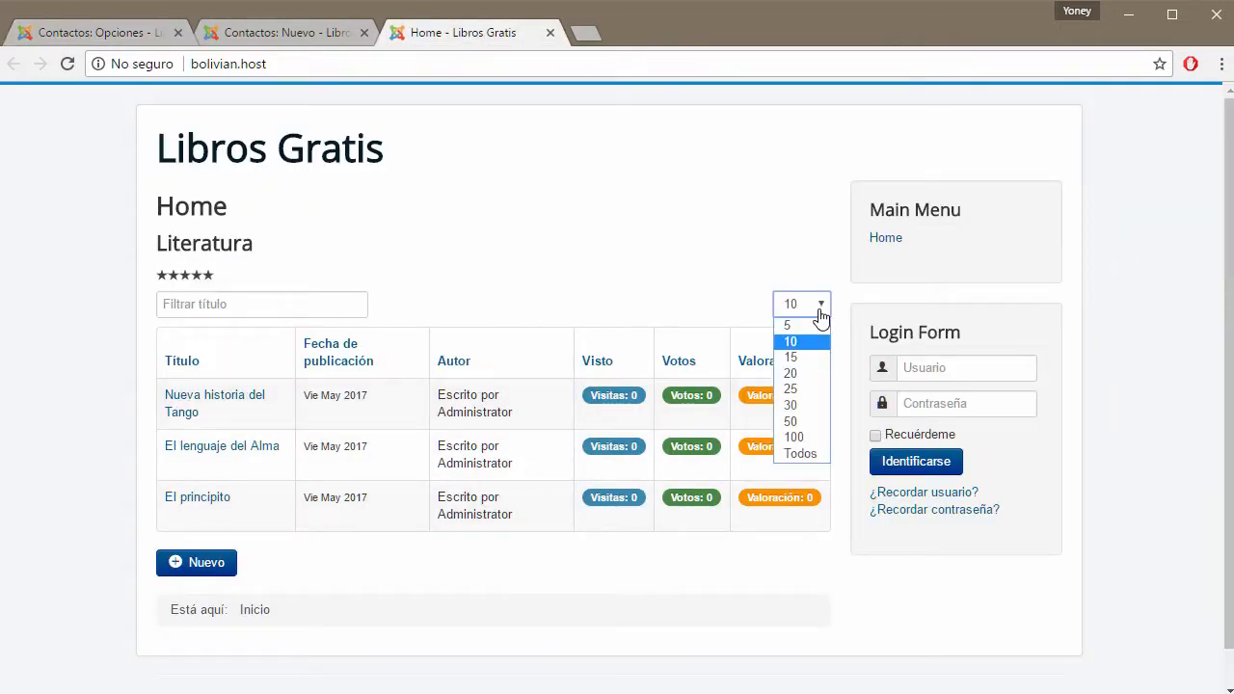
{"action": "left_click", "coordinate": [805, 328]}
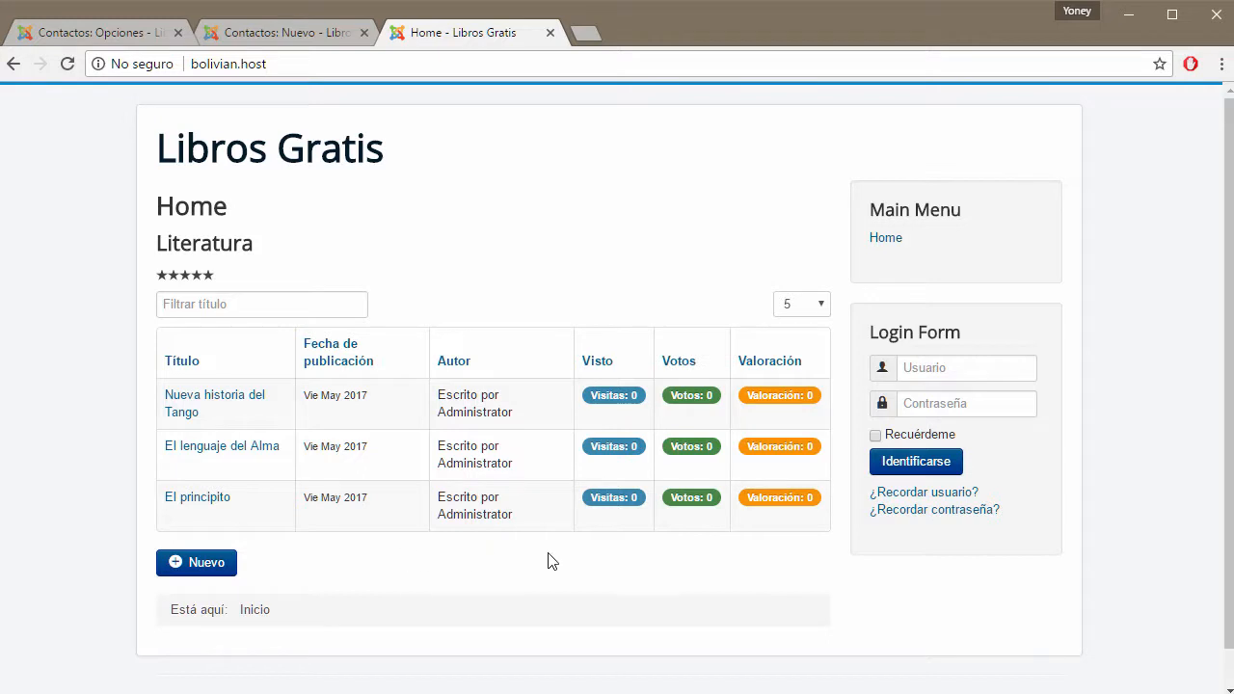
{"action": "left_click", "coordinate": [96, 33]}
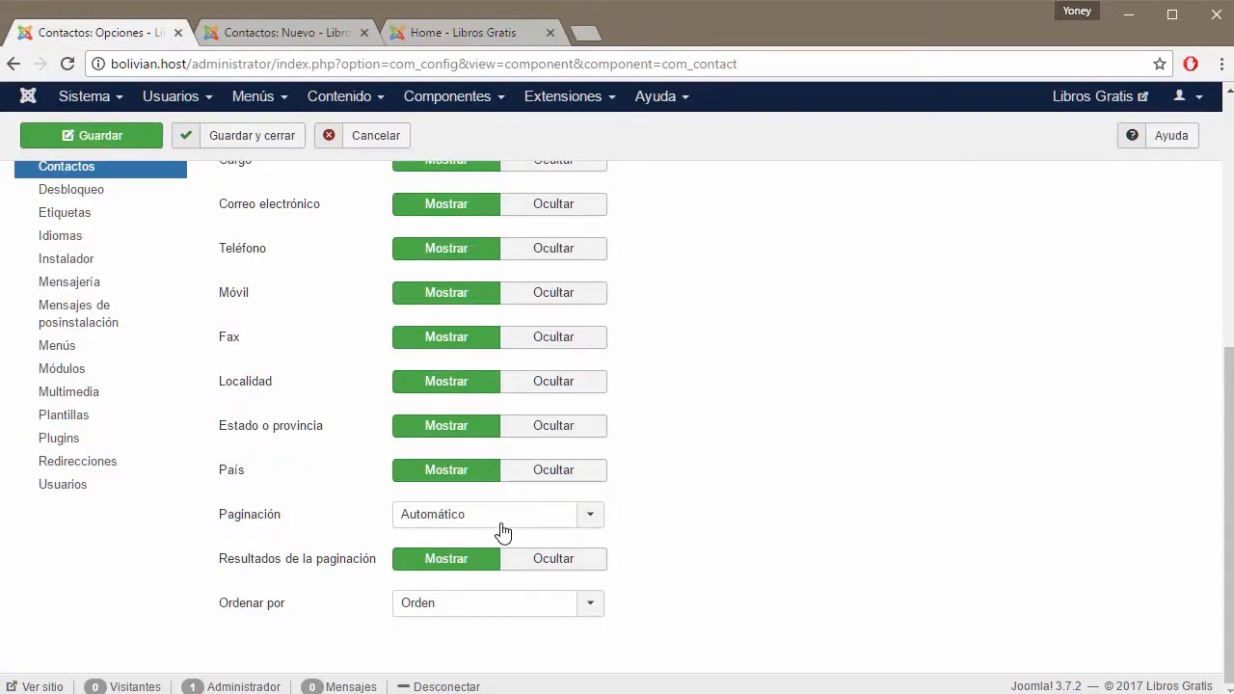
Check Ordenar por, leaving list ordering at Orden, and compare with the front page.
{"action": "mouse_move", "coordinate": [250, 574]}
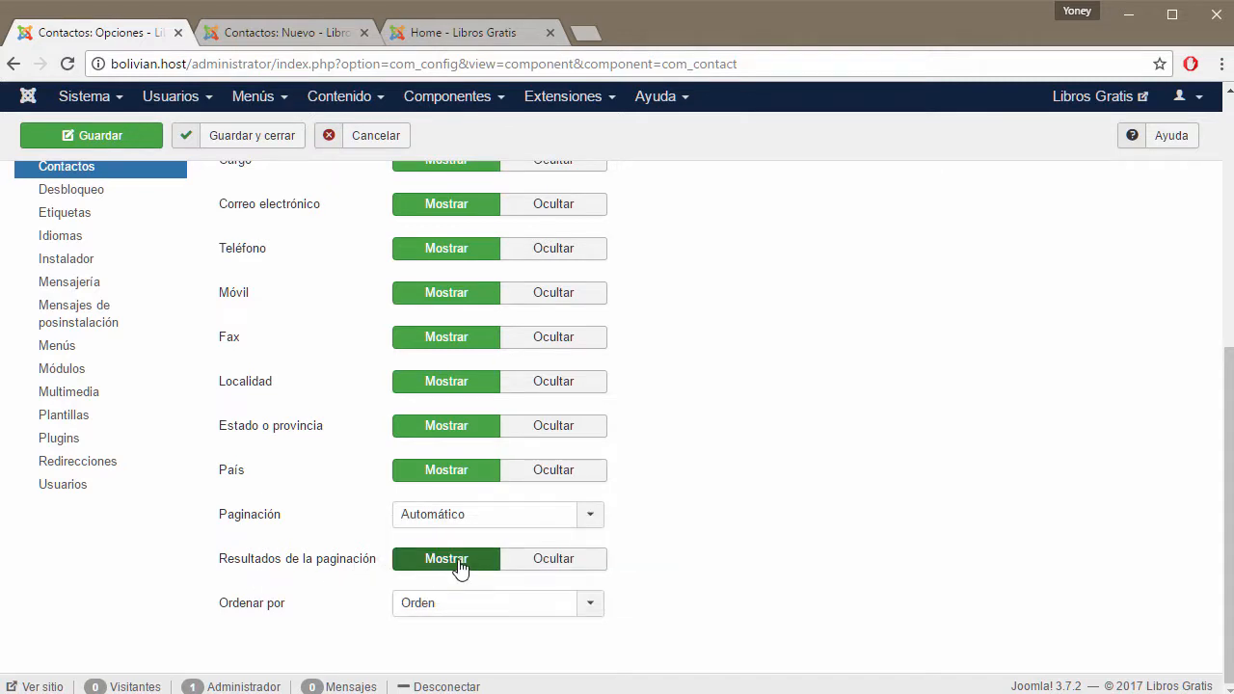
{"action": "left_click", "coordinate": [597, 609]}
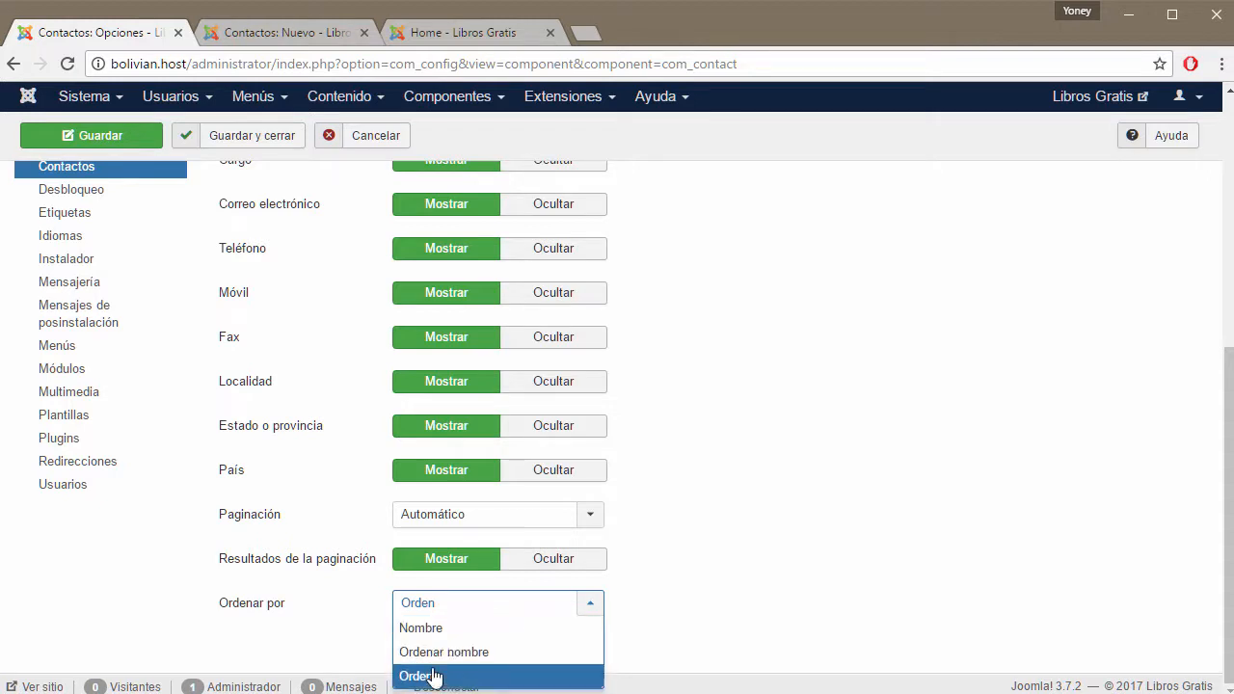
{"action": "left_click", "coordinate": [738, 591]}
{"action": "left_click", "coordinate": [469, 31]}
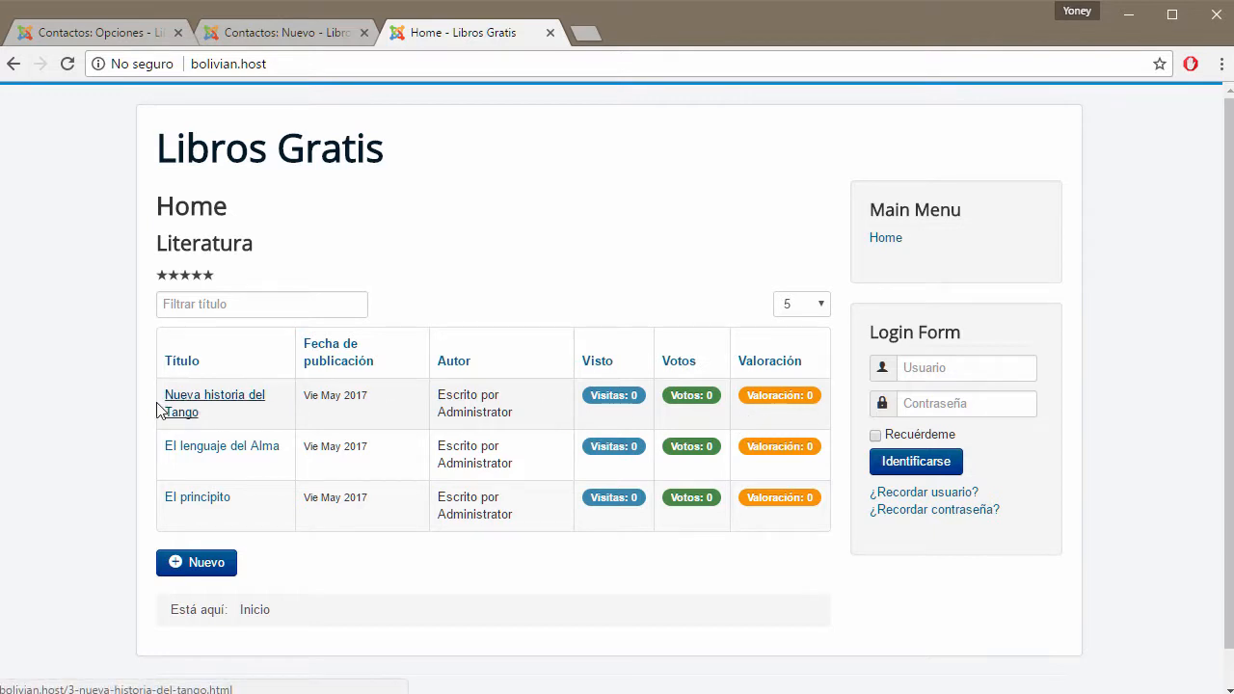
{"action": "left_click", "coordinate": [125, 27]}
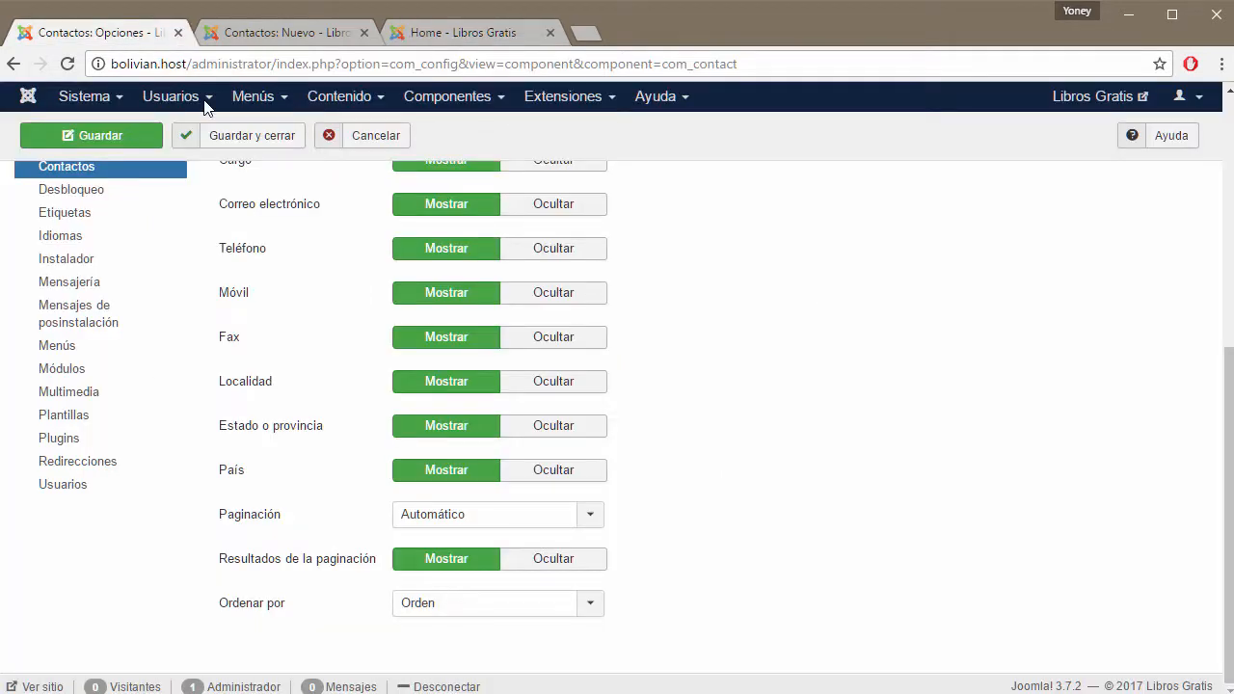
Open the Formulario settings and cancel the unsaved new contact, leaving the Contacts list.
{"action": "scroll", "coordinate": [747, 506], "scroll_direction": "up", "scroll_amount": 5}
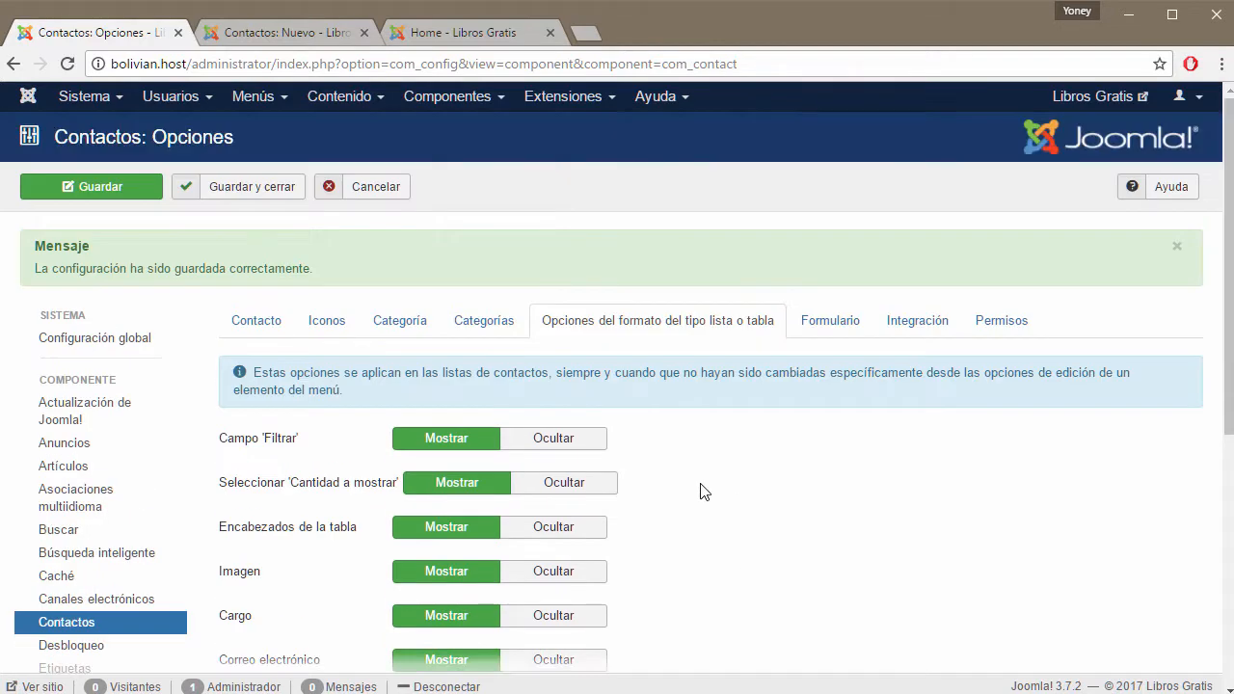
{"action": "left_click", "coordinate": [839, 327]}
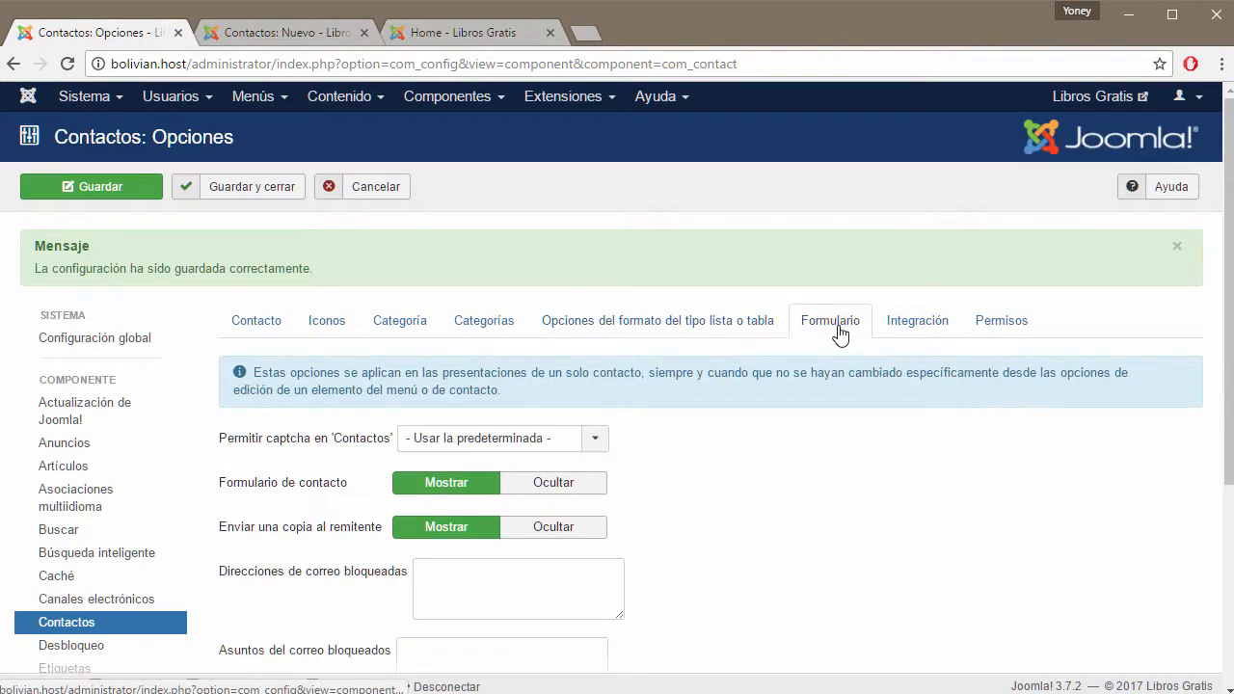
{"action": "left_click", "coordinate": [318, 35]}
{"action": "scroll", "coordinate": [537, 202], "scroll_direction": "up", "scroll_amount": 3}
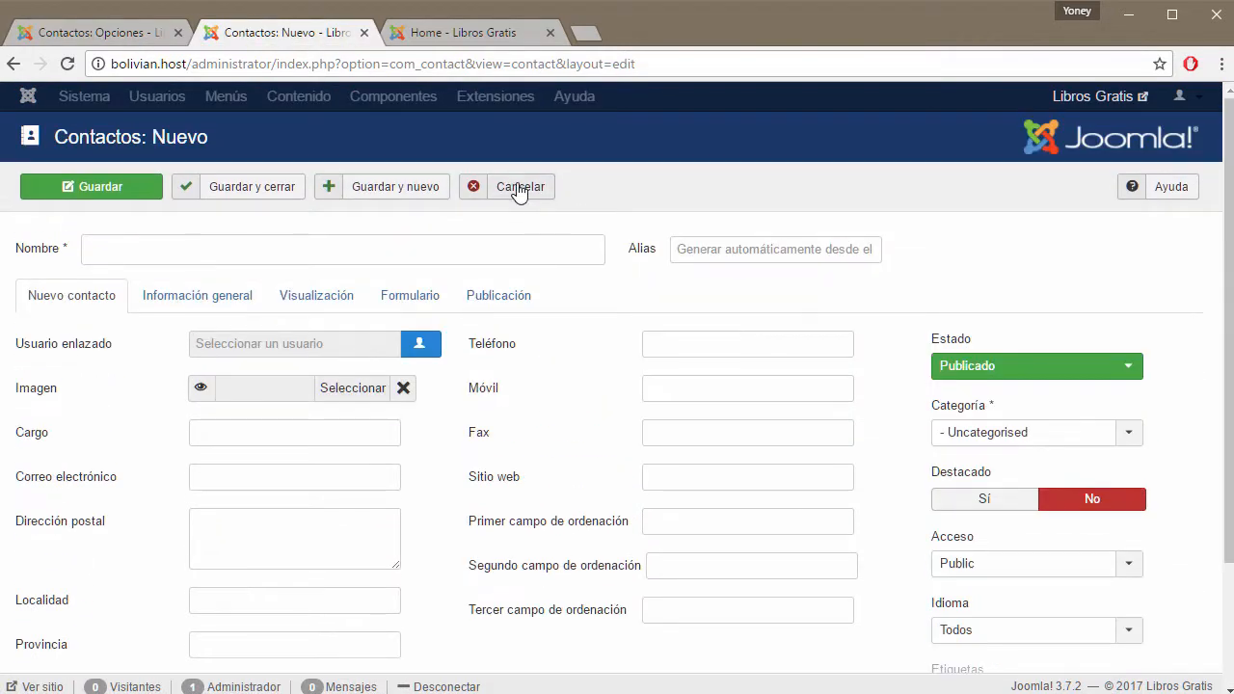
{"action": "left_click", "coordinate": [519, 188]}
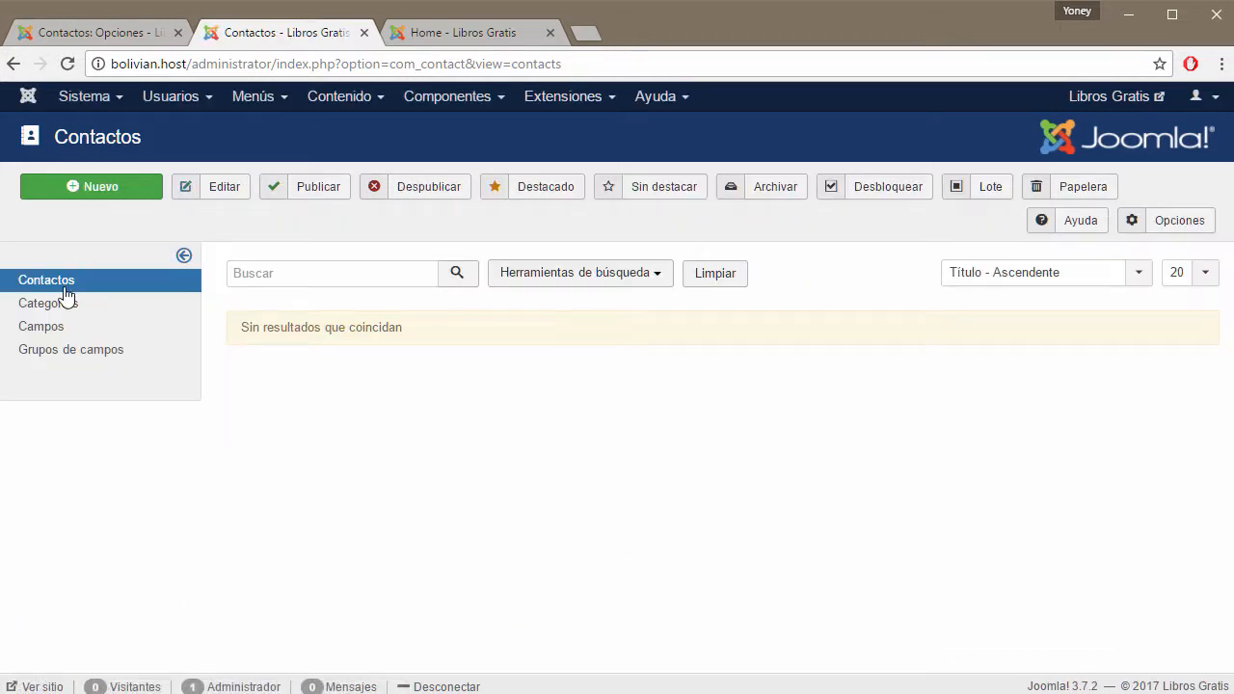
{"action": "left_click", "coordinate": [50, 328]}
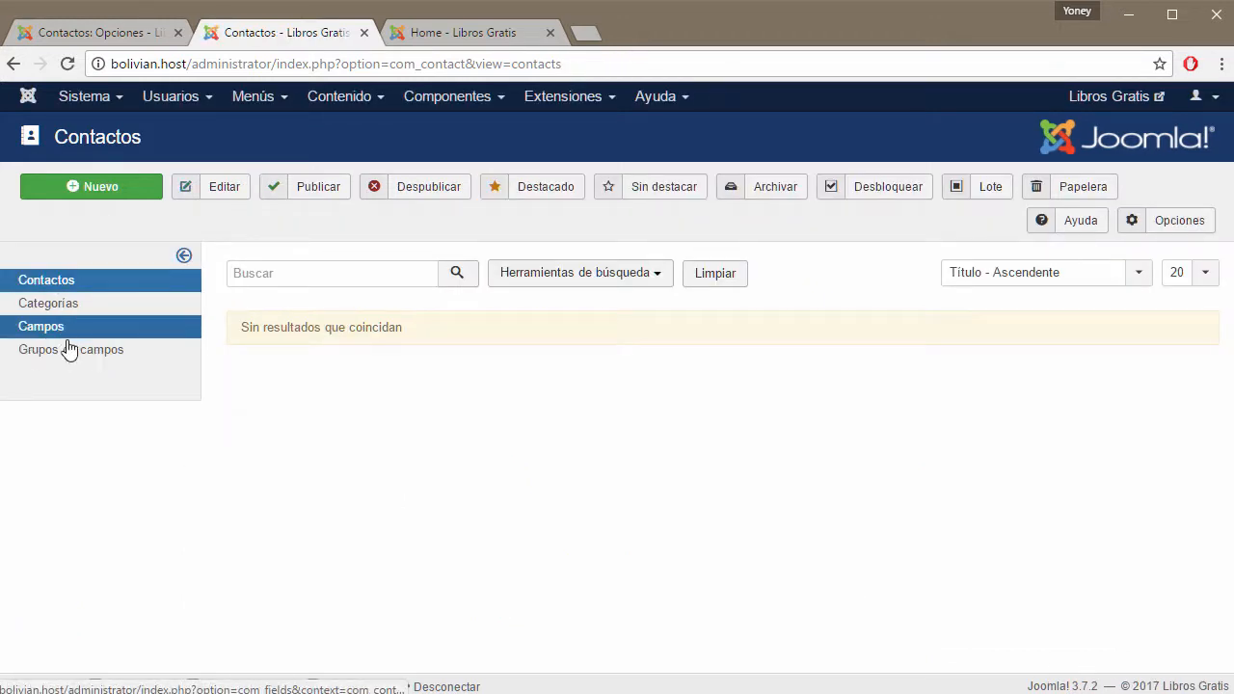
{"action": "left_click", "coordinate": [98, 32]}
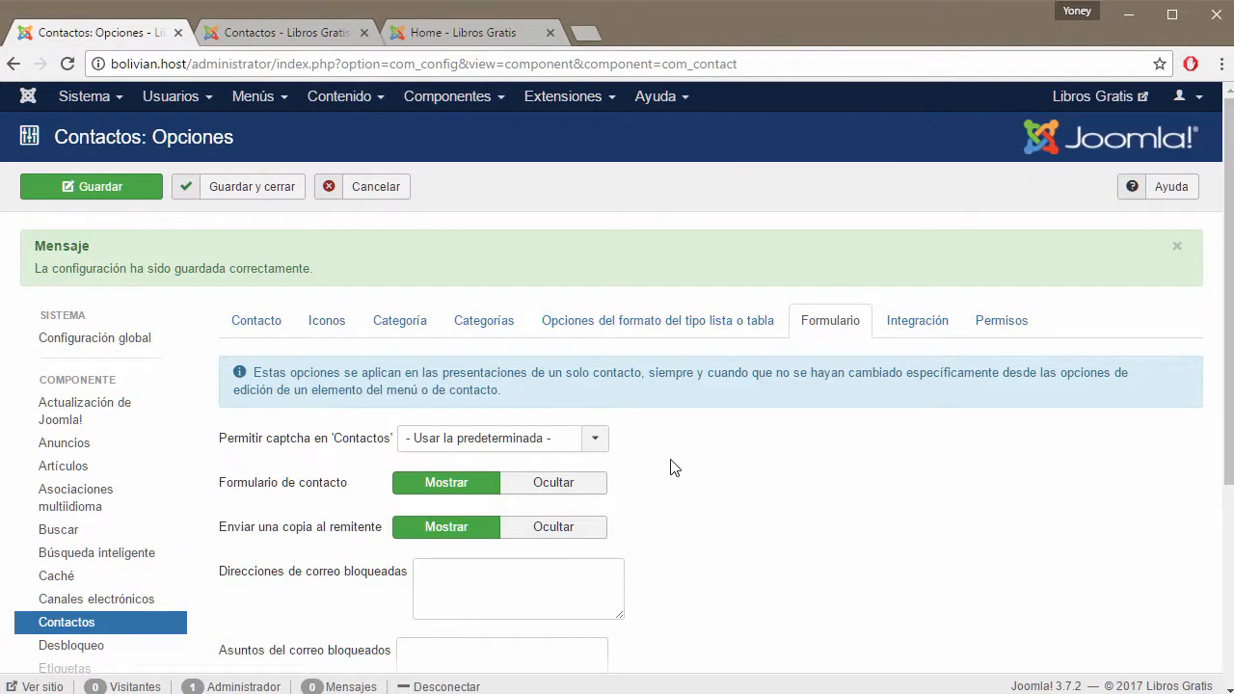
Scroll to the captcha and form options, comparing them with the front-end login form.
{"action": "left_click_drag", "start_coordinate": [1230, 368], "coordinate": [1221, 494]}
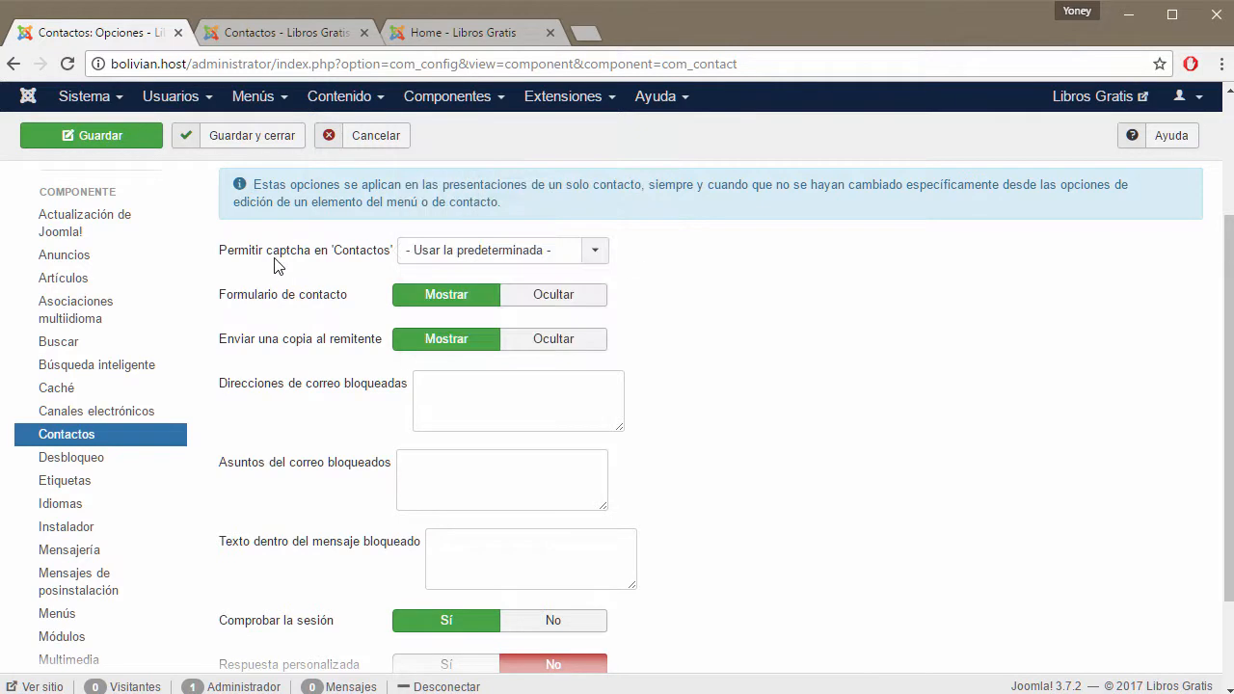
{"action": "mouse_move", "coordinate": [241, 264]}
{"action": "left_click", "coordinate": [485, 32]}
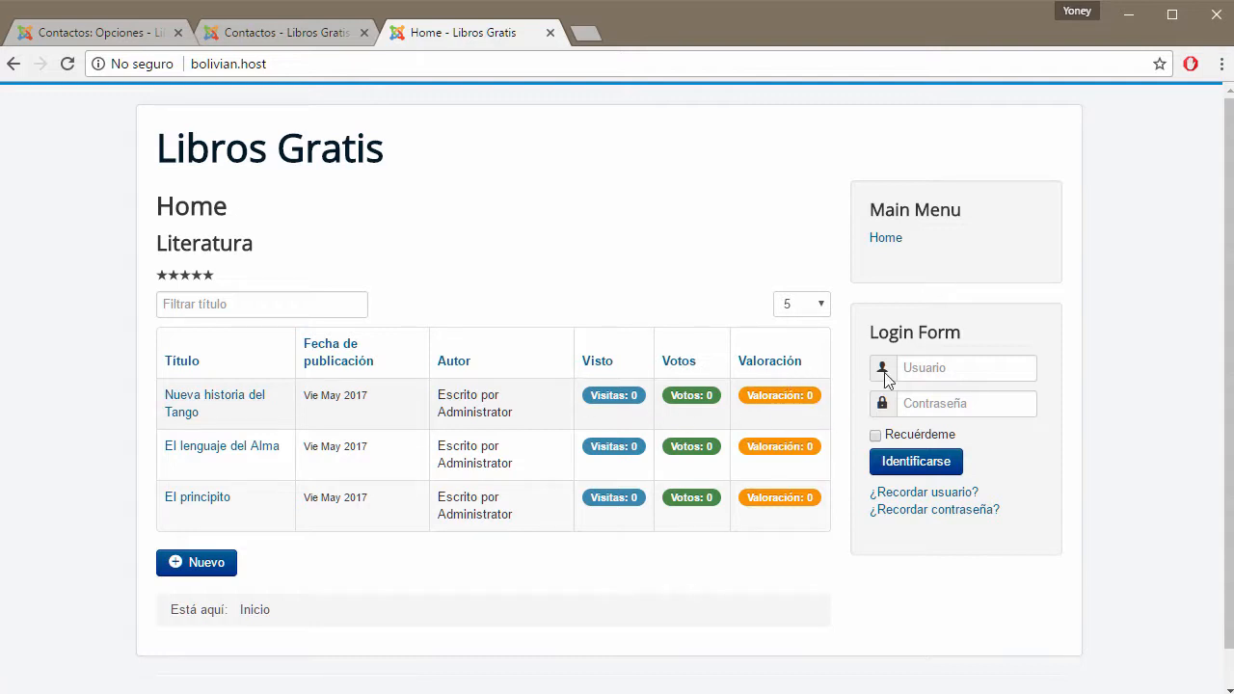
{"action": "left_click", "coordinate": [980, 364]}
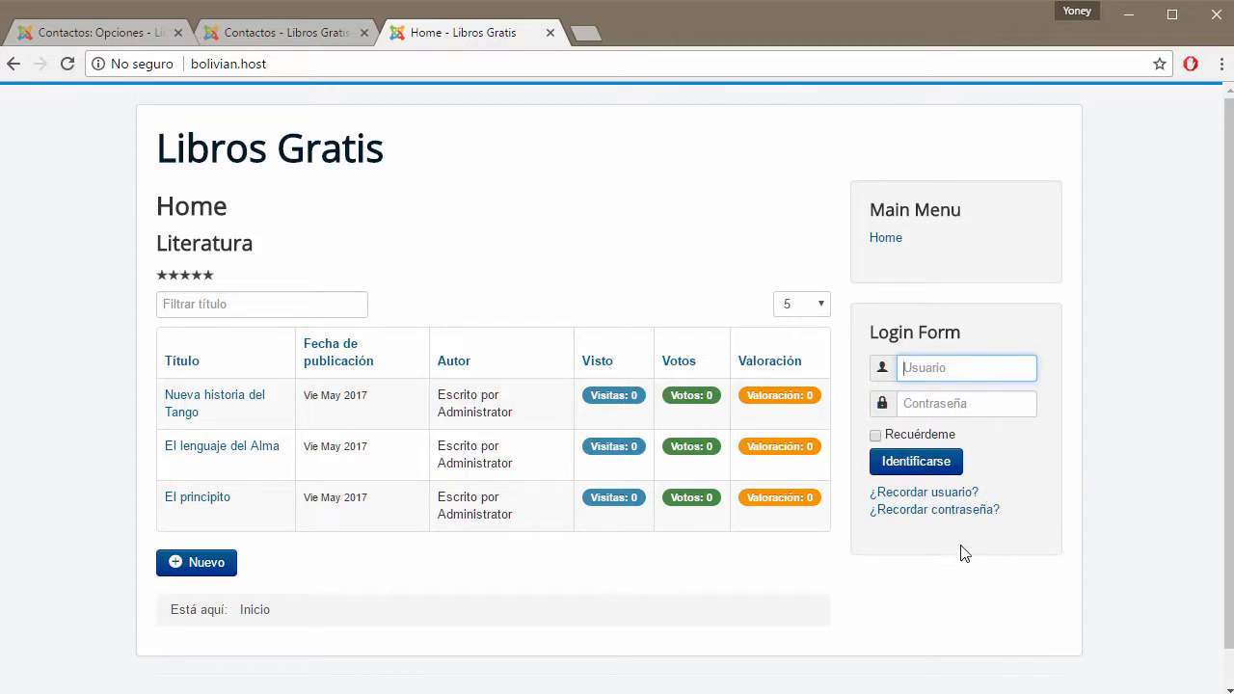
{"action": "left_click", "coordinate": [124, 39]}
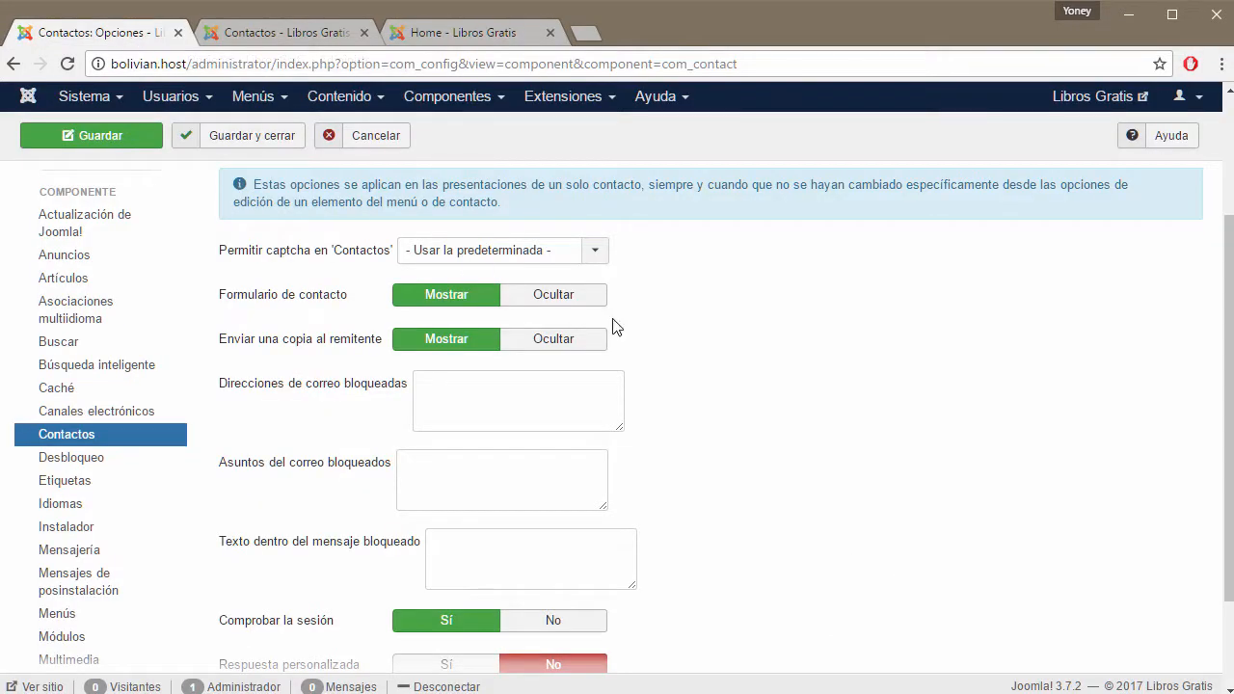
{"action": "left_click", "coordinate": [584, 250]}
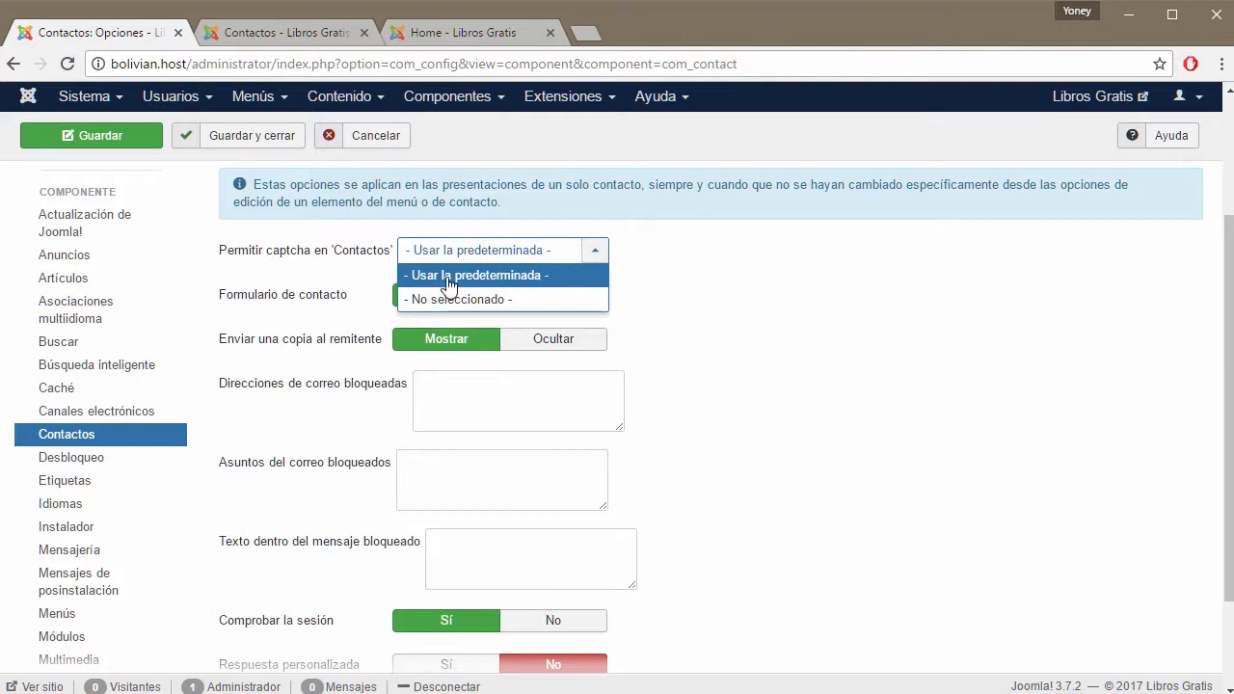
{"action": "left_click", "coordinate": [595, 250]}
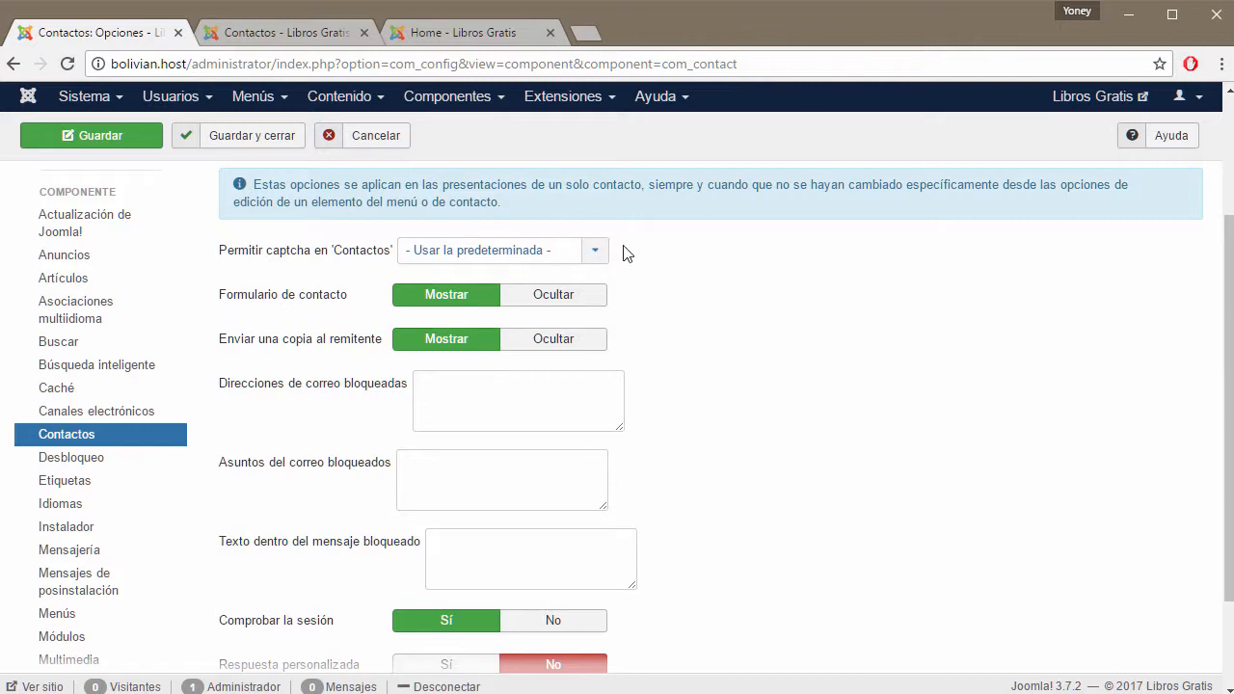
{"action": "left_click", "coordinate": [598, 251]}
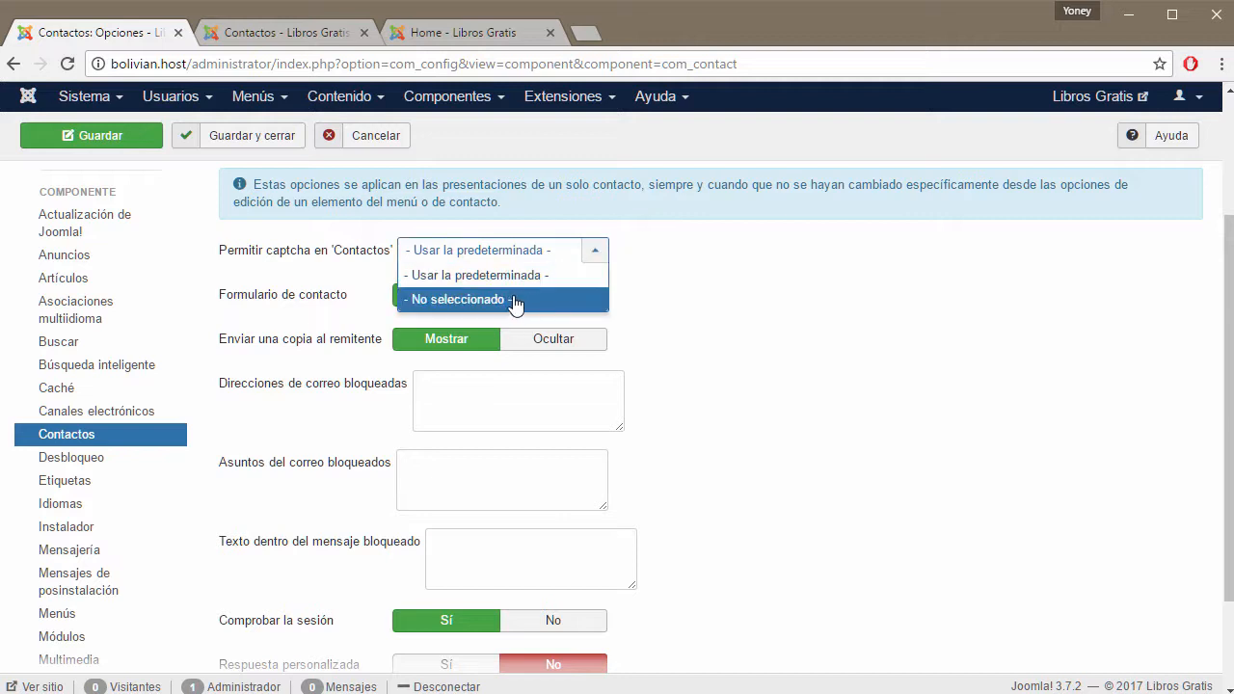
{"action": "left_click", "coordinate": [598, 250]}
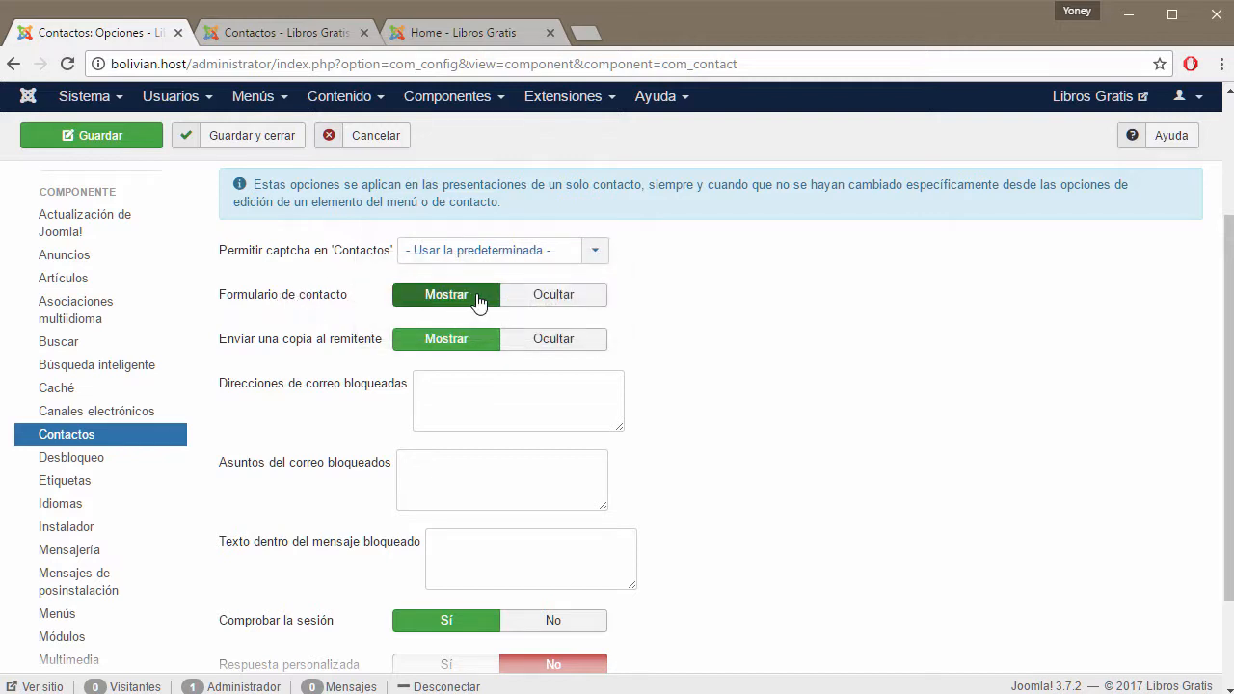
{"action": "left_click", "coordinate": [453, 33]}
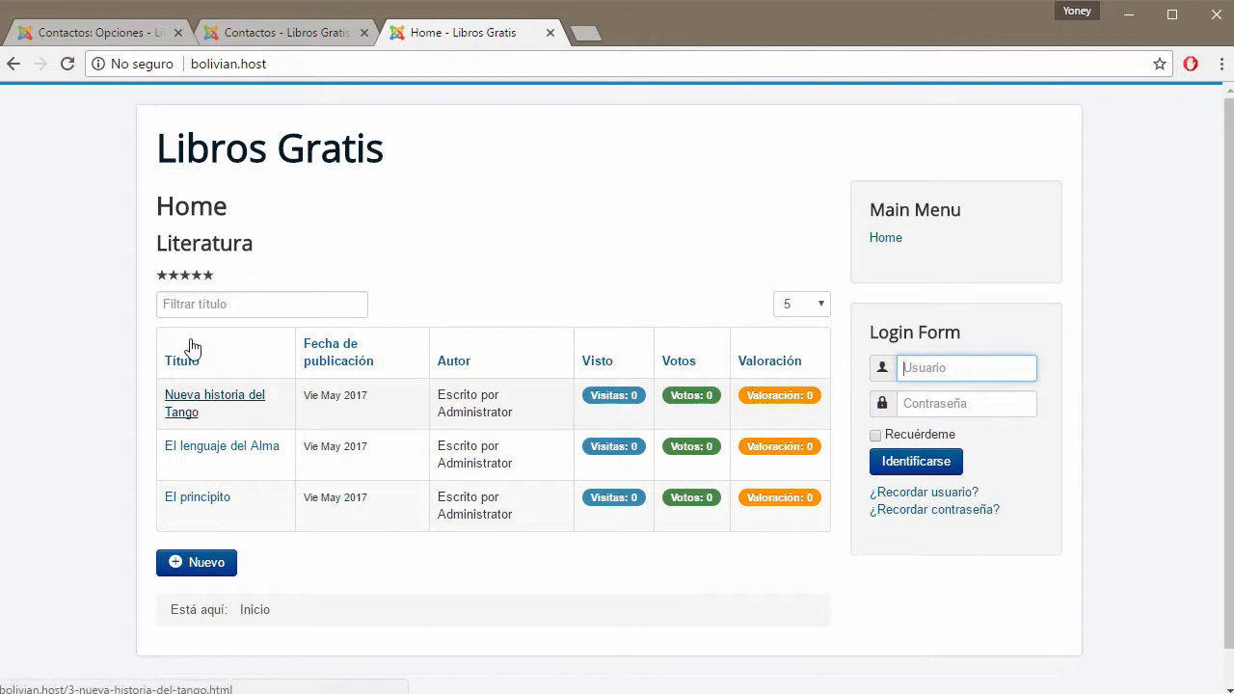
{"action": "left_click", "coordinate": [108, 32]}
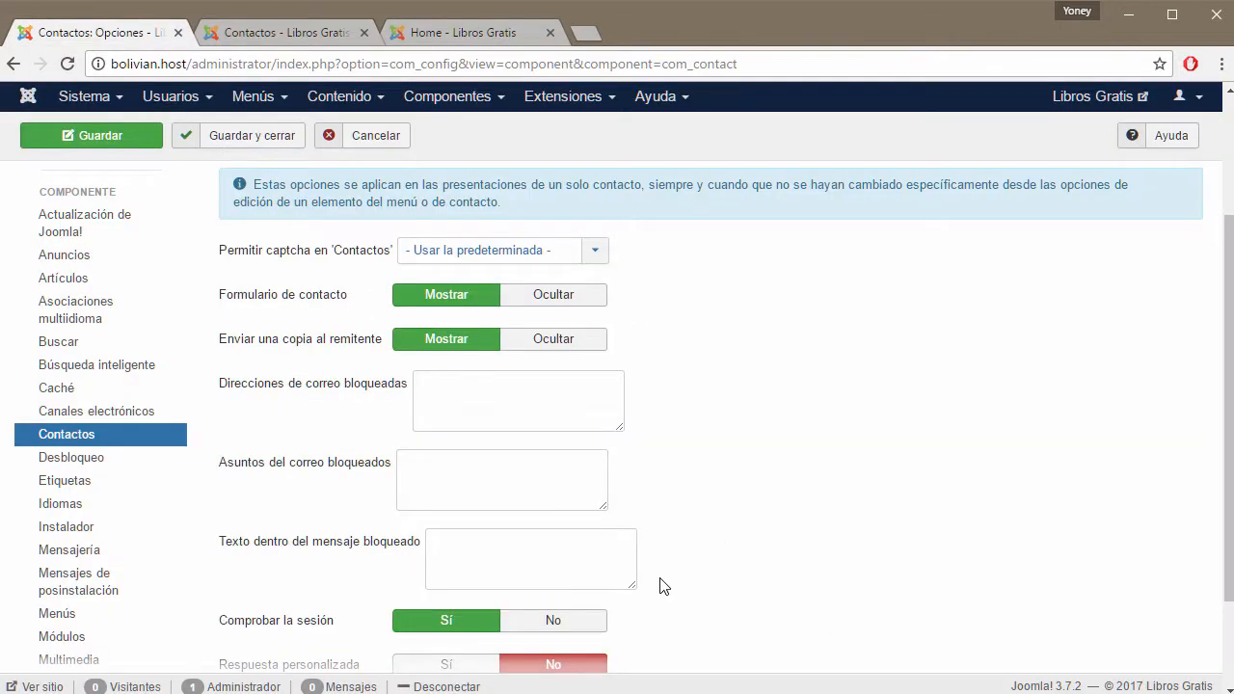
{"action": "left_click", "coordinate": [472, 35]}
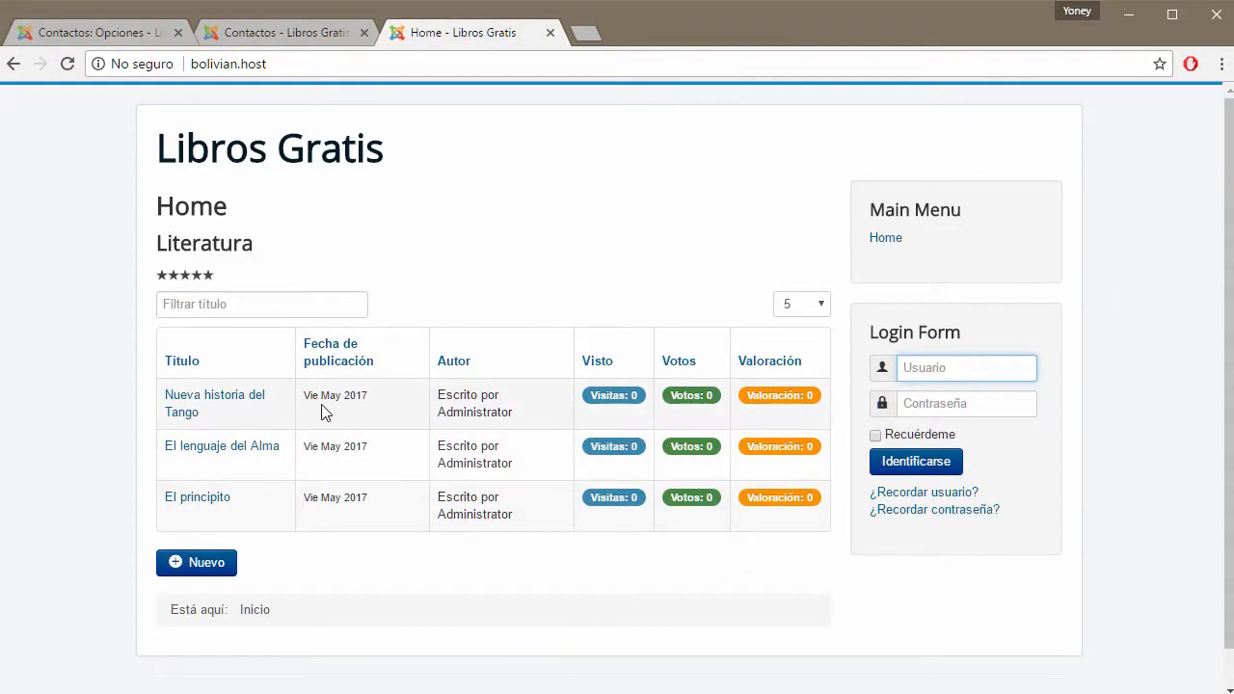
{"action": "left_click", "coordinate": [125, 34]}
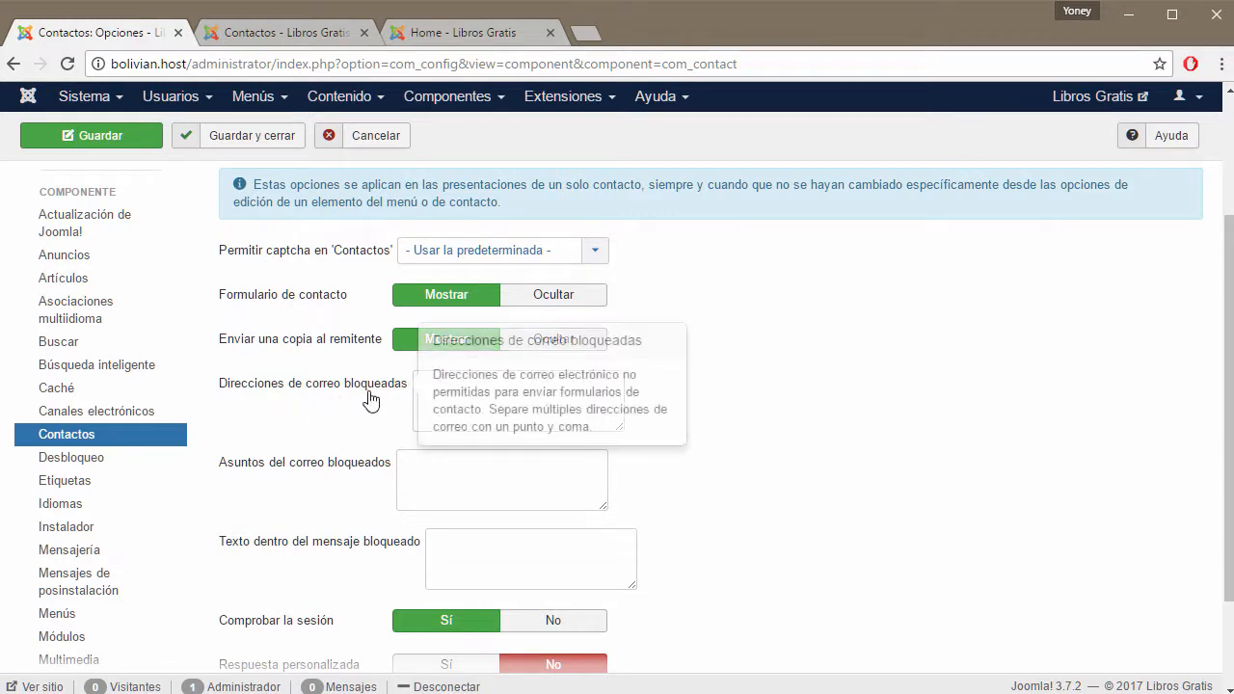
Go over the Direcciones de correo bloqueadas and Asuntos del correo bloqueados fields, then start a new browser tab.
{"action": "left_click", "coordinate": [472, 394]}
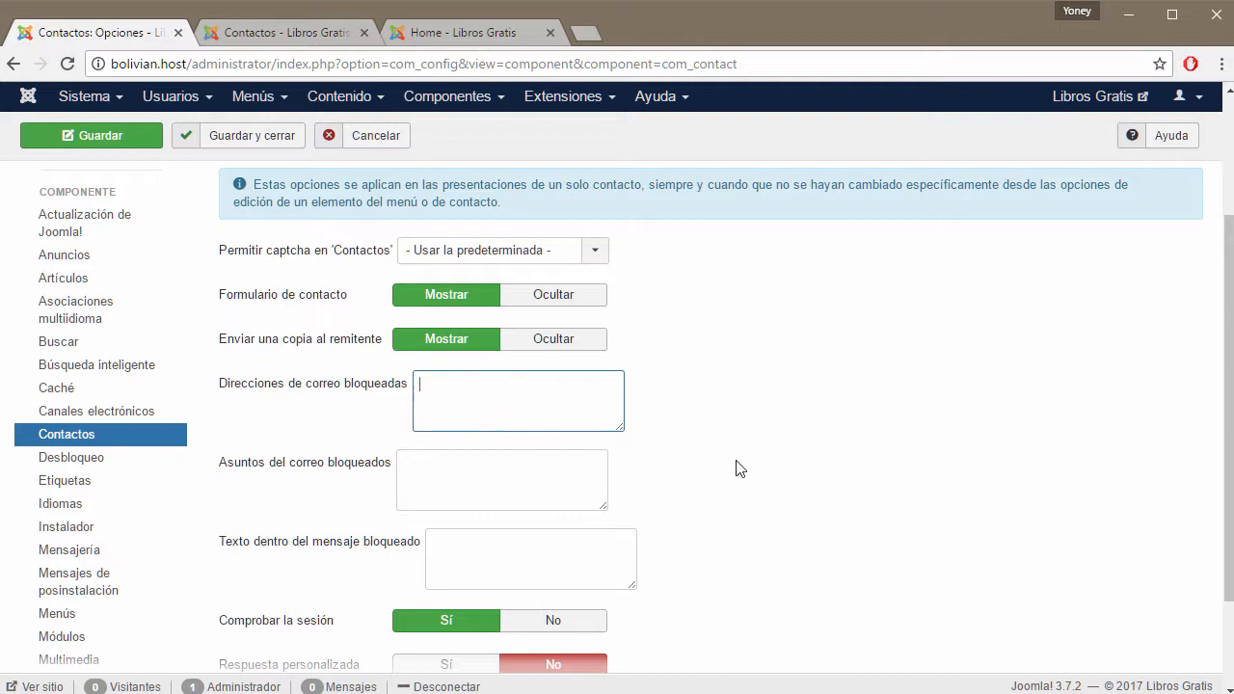
{"action": "left_click", "coordinate": [494, 474]}
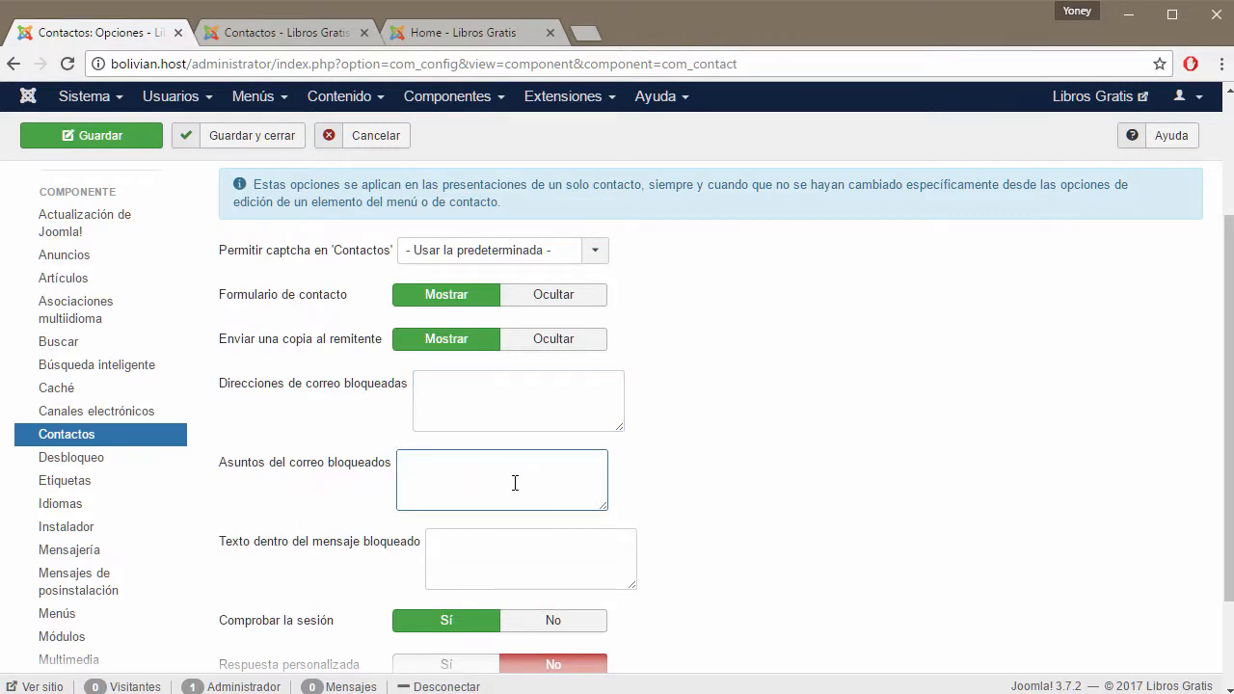
{"action": "left_click", "coordinate": [592, 35]}
Load yoneygallardo.com/contacto/ and try its name, email, subject and message fields.
{"action": "type", "text": "yoneygallardo.com"}
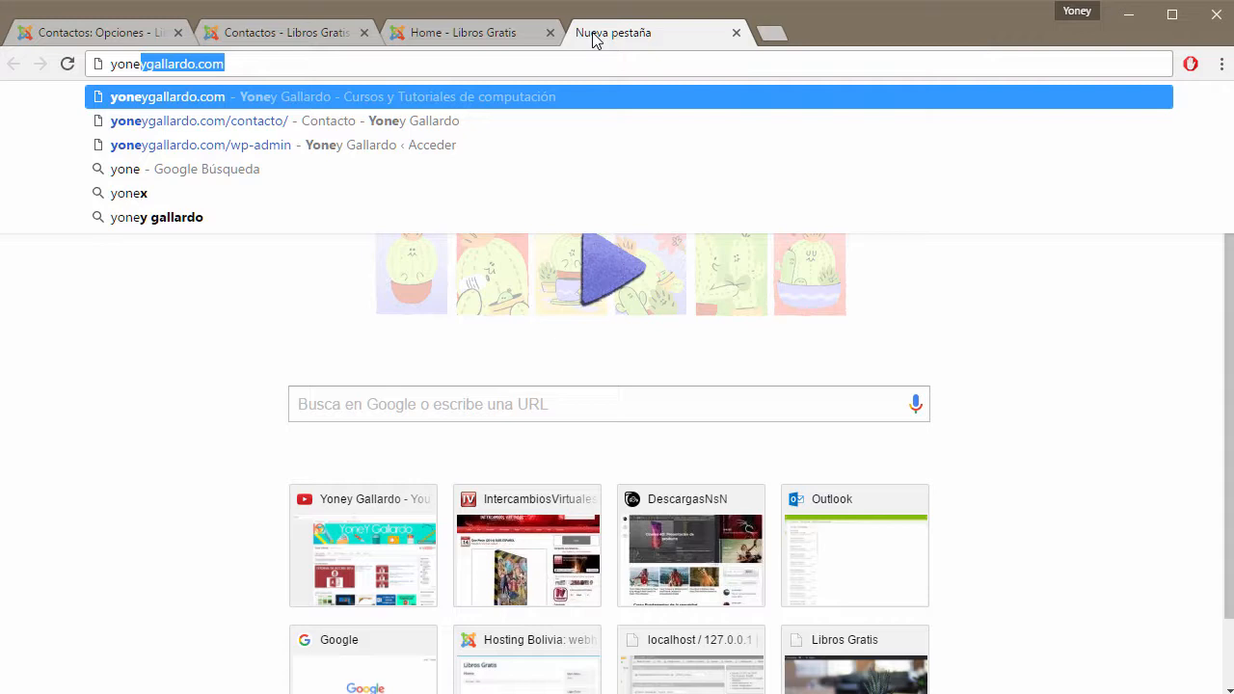
{"action": "key", "text": "Down"}
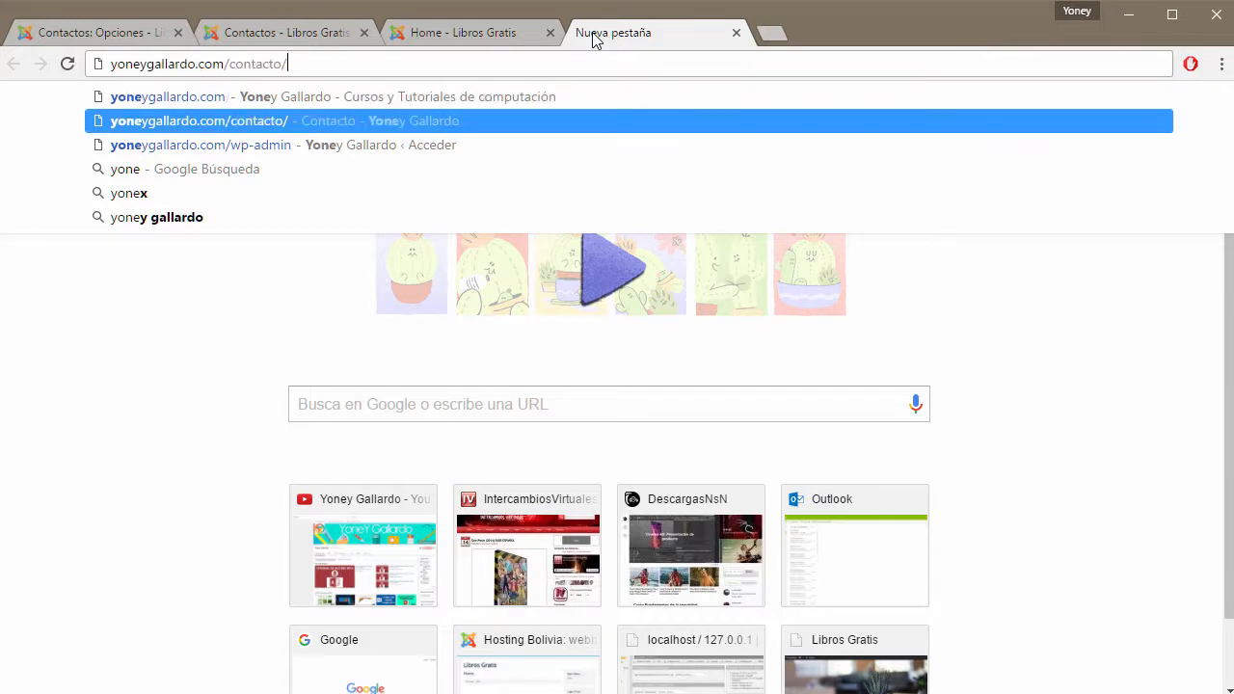
{"action": "key", "text": "Return"}
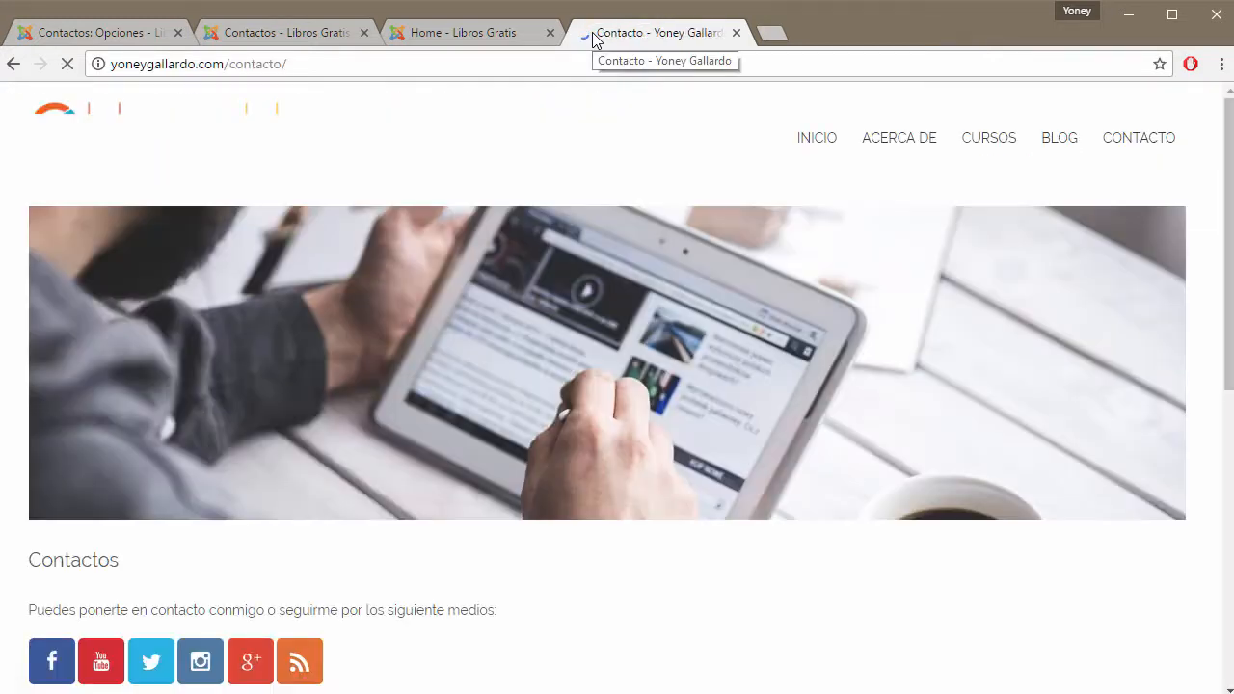
{"action": "scroll", "coordinate": [711, 189], "scroll_direction": "down", "scroll_amount": 2}
{"action": "scroll", "coordinate": [710, 189], "scroll_direction": "down", "scroll_amount": 3}
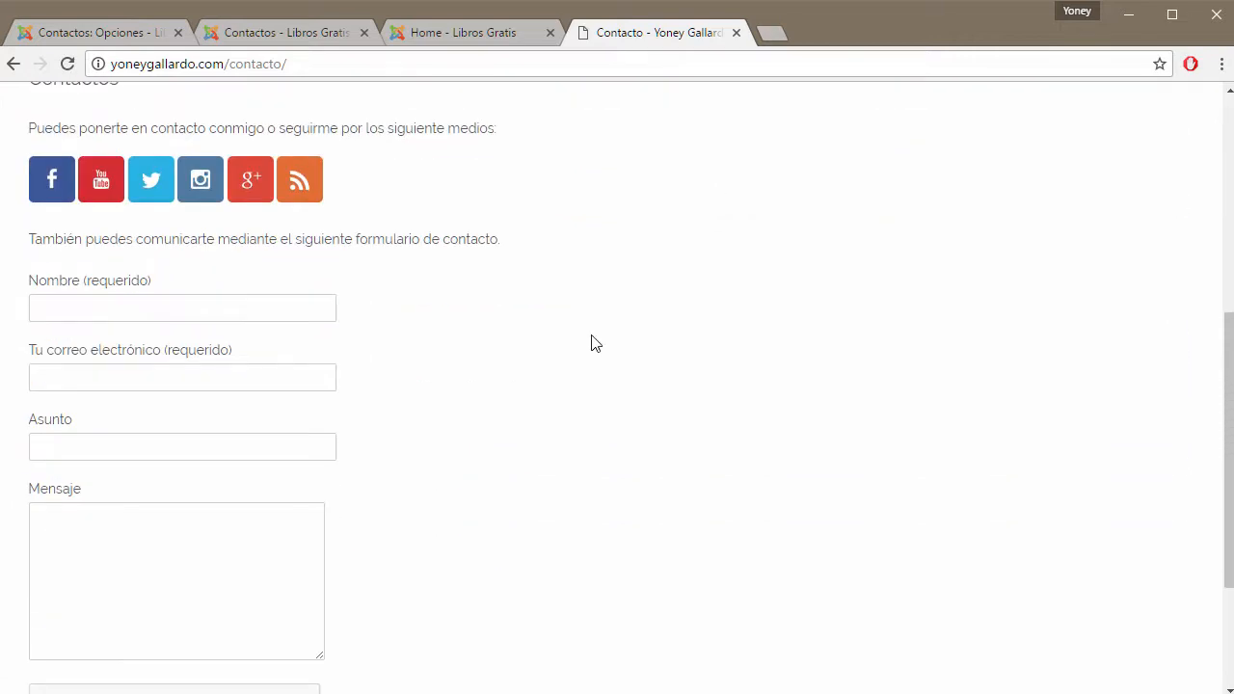
{"action": "left_click", "coordinate": [144, 308]}
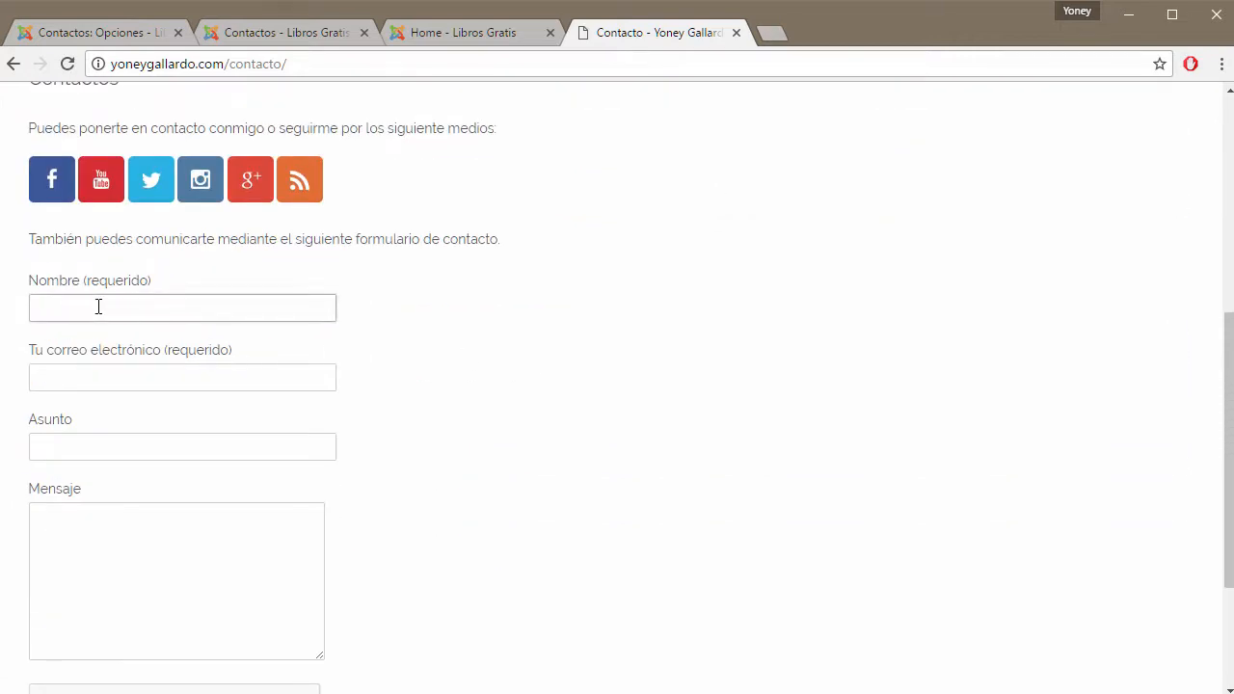
{"action": "left_click", "coordinate": [82, 384]}
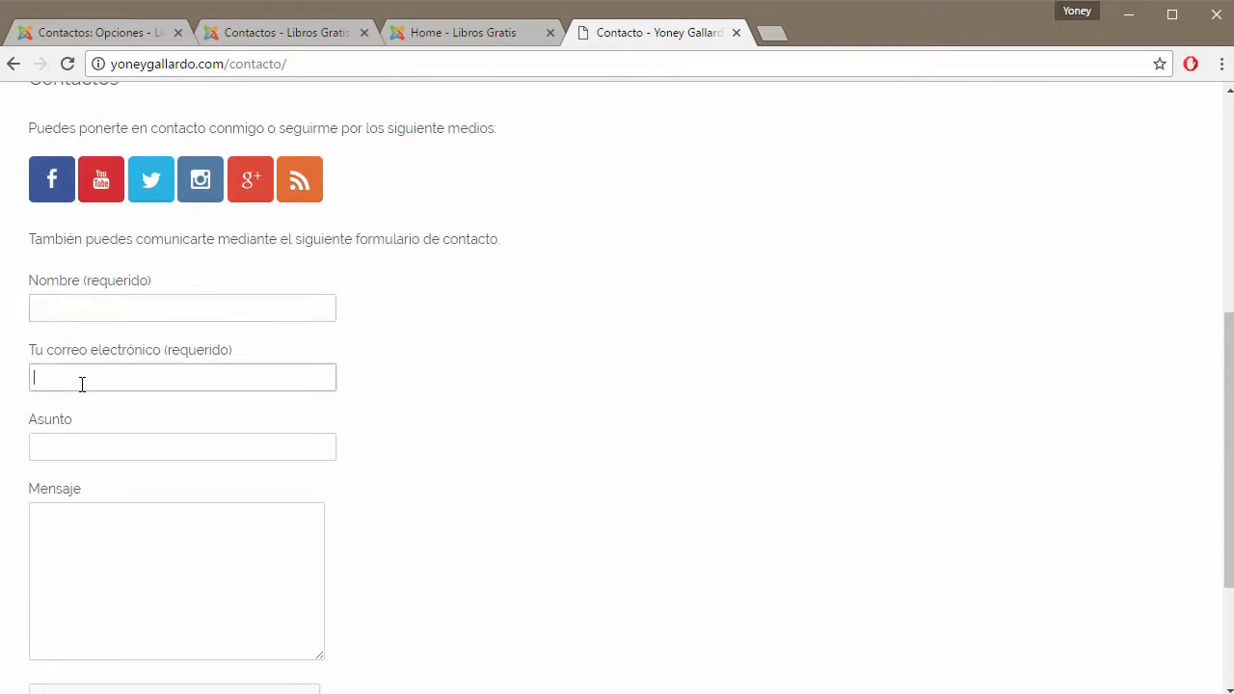
{"action": "left_click", "coordinate": [96, 446]}
{"action": "left_click", "coordinate": [112, 551]}
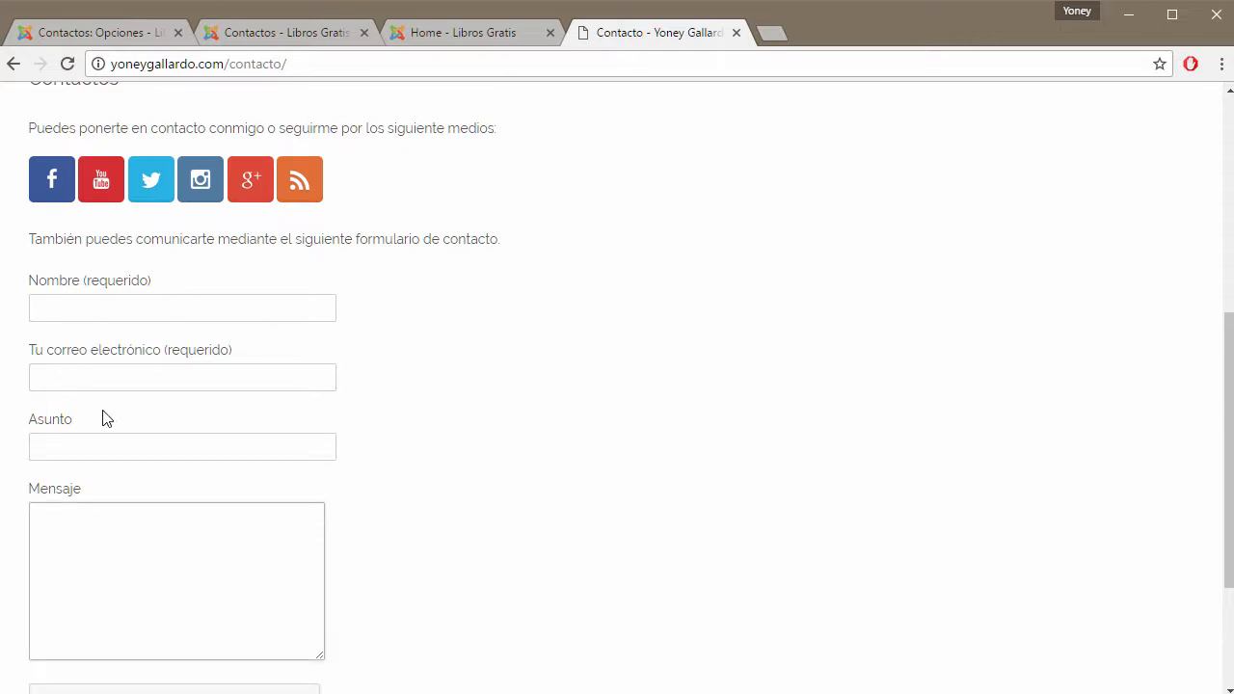
Check Joomla's blocked-address help, then click through the form's email, subject and message fields again.
{"action": "left_click", "coordinate": [133, 34]}
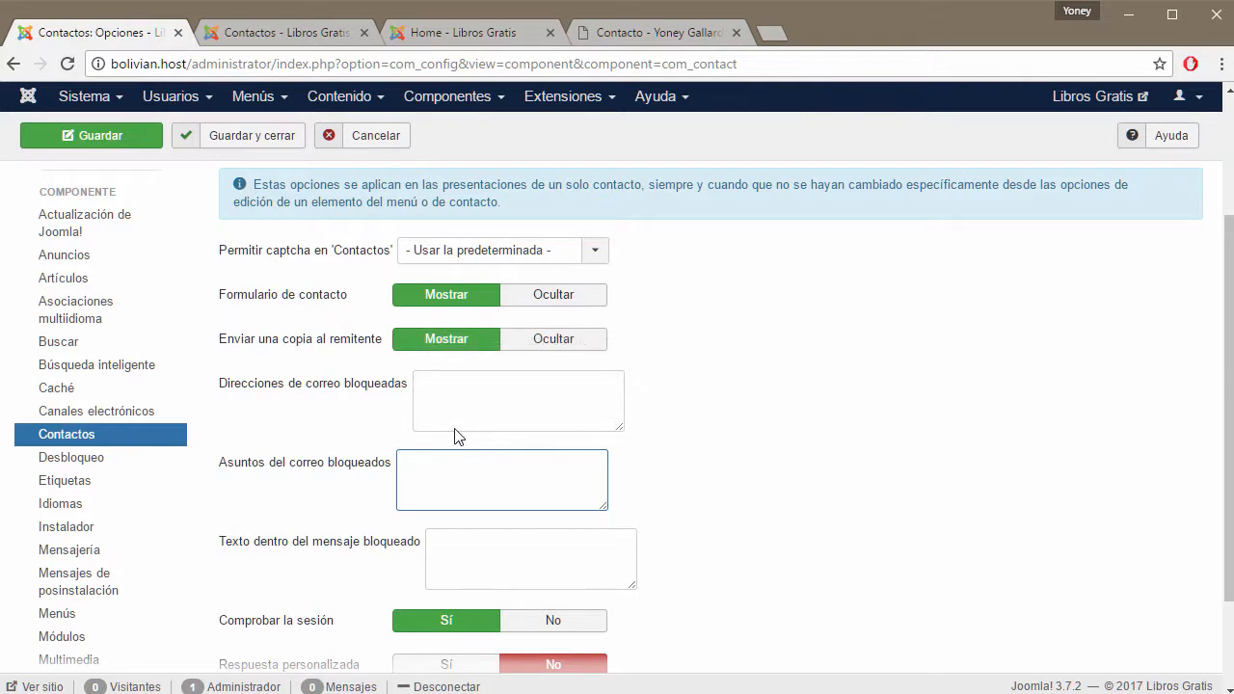
{"action": "mouse_move", "coordinate": [314, 393]}
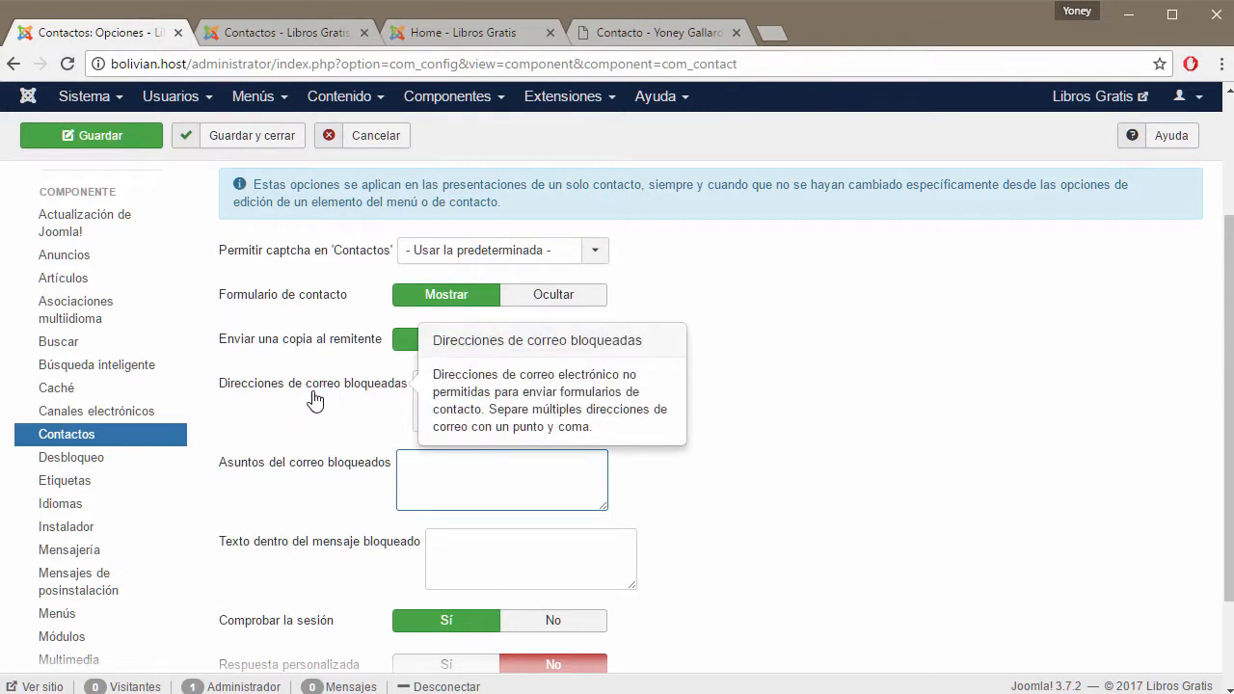
{"action": "mouse_move", "coordinate": [239, 552]}
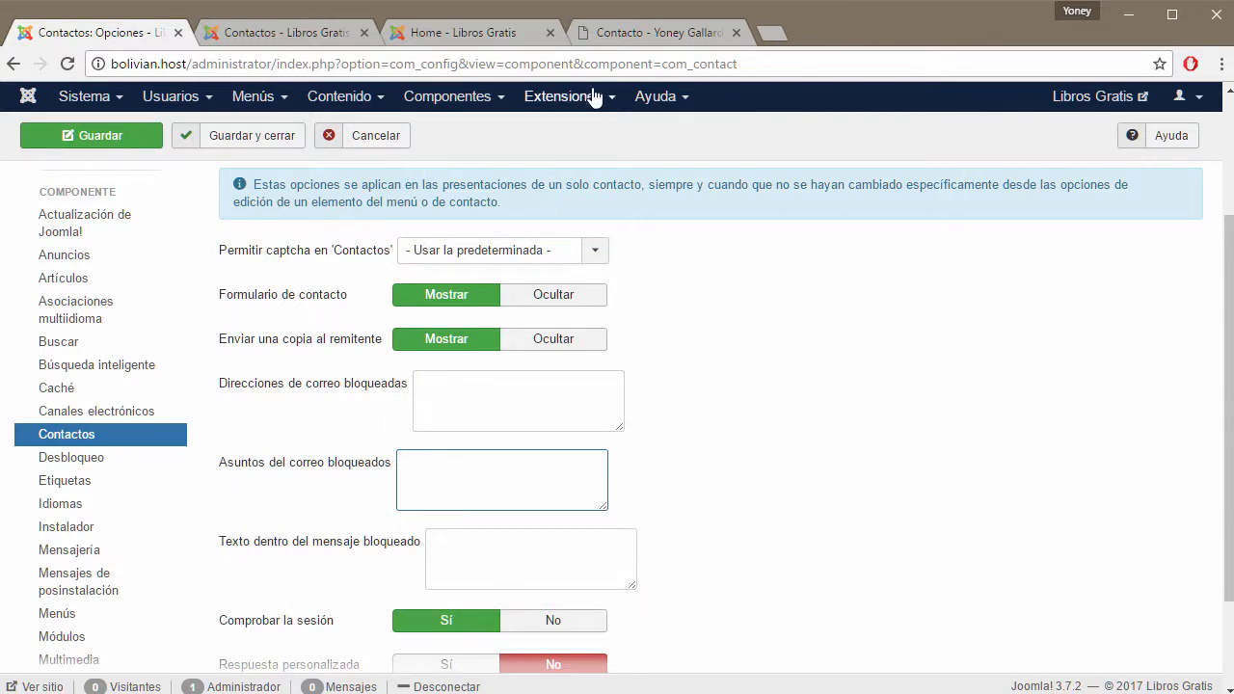
{"action": "left_click", "coordinate": [620, 33]}
{"action": "left_click", "coordinate": [106, 379]}
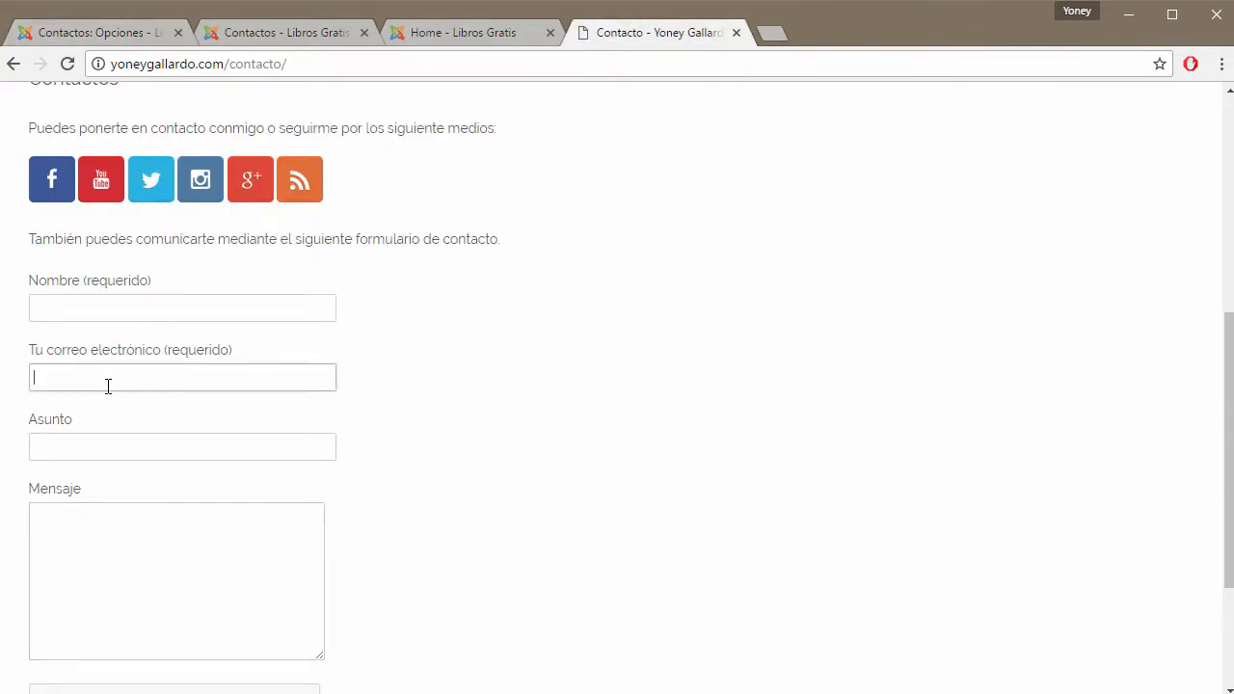
{"action": "left_click", "coordinate": [110, 445]}
{"action": "left_click", "coordinate": [125, 598]}
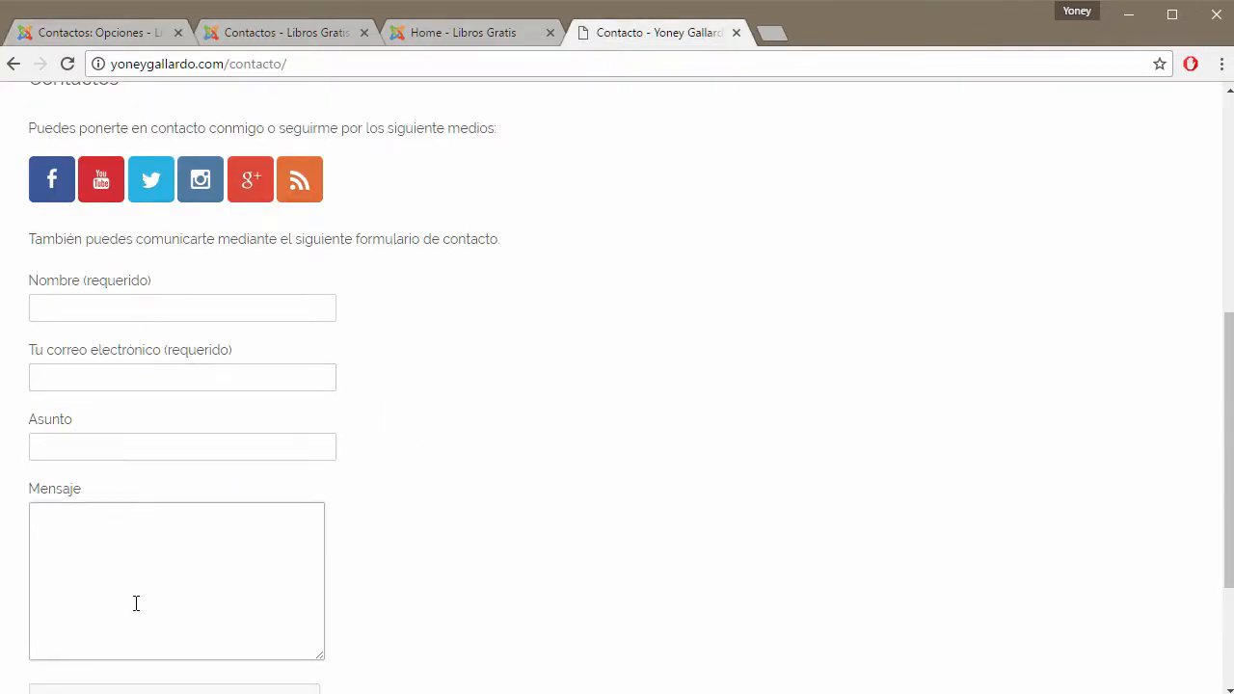
{"action": "left_click", "coordinate": [201, 374]}
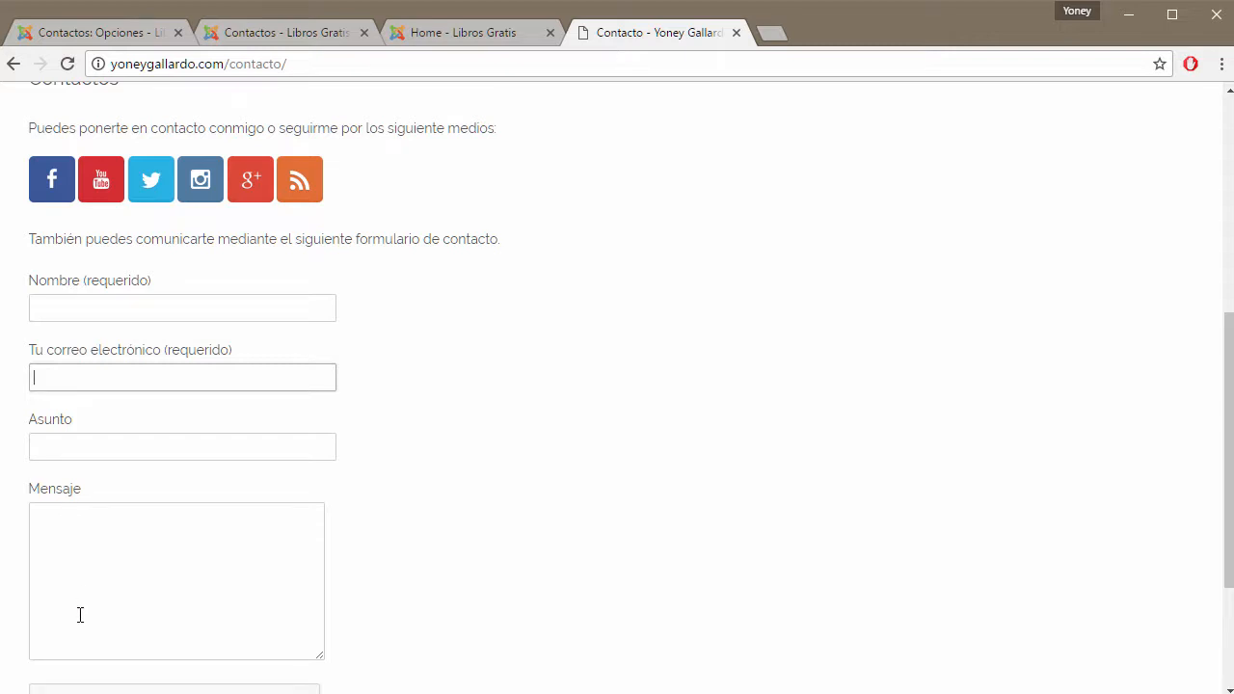
Scroll down to the form's reCAPTCHA check and focus the Nombre field.
{"action": "scroll", "coordinate": [517, 427], "scroll_direction": "down", "scroll_amount": 2}
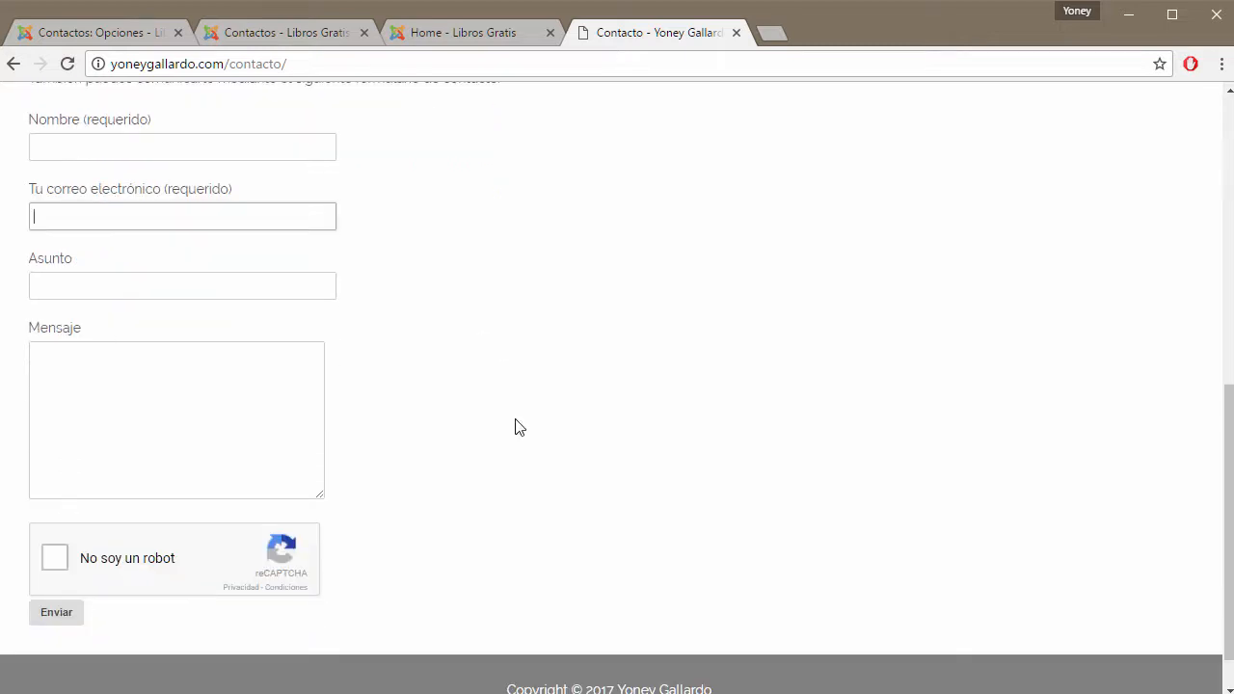
{"action": "scroll", "coordinate": [517, 427], "scroll_direction": "up", "scroll_amount": 3}
{"action": "scroll", "coordinate": [517, 427], "scroll_direction": "down", "scroll_amount": 3}
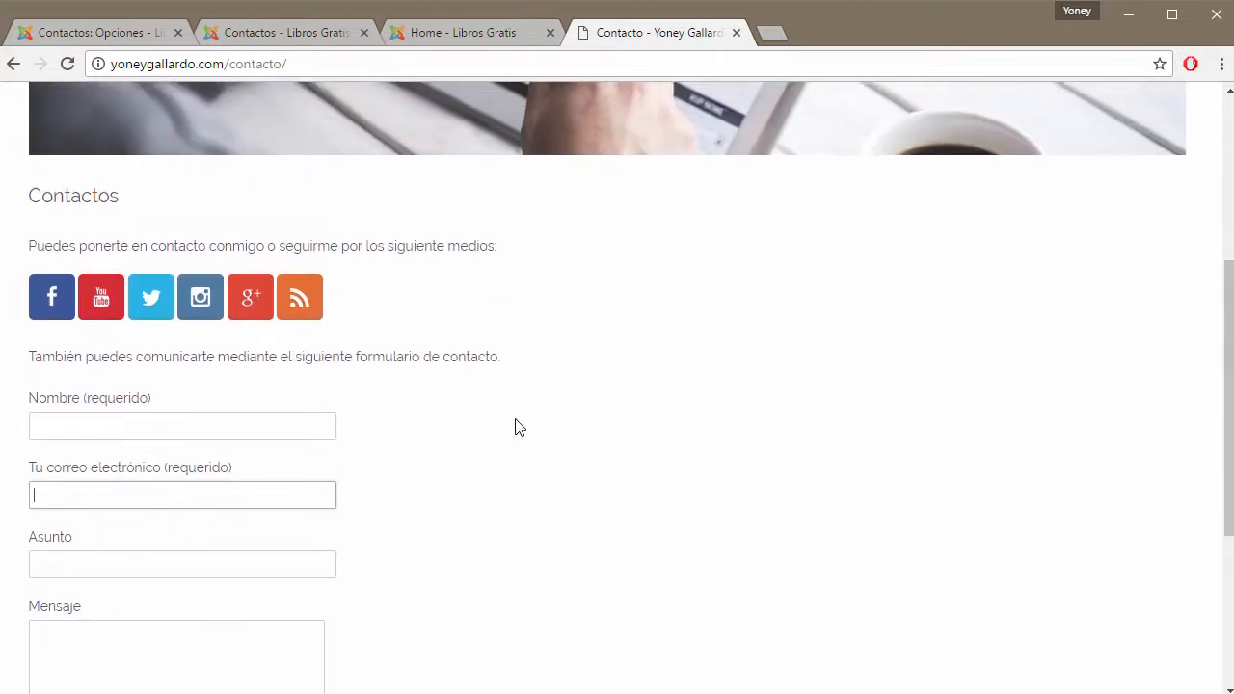
{"action": "scroll", "coordinate": [517, 426], "scroll_direction": "up", "scroll_amount": 2}
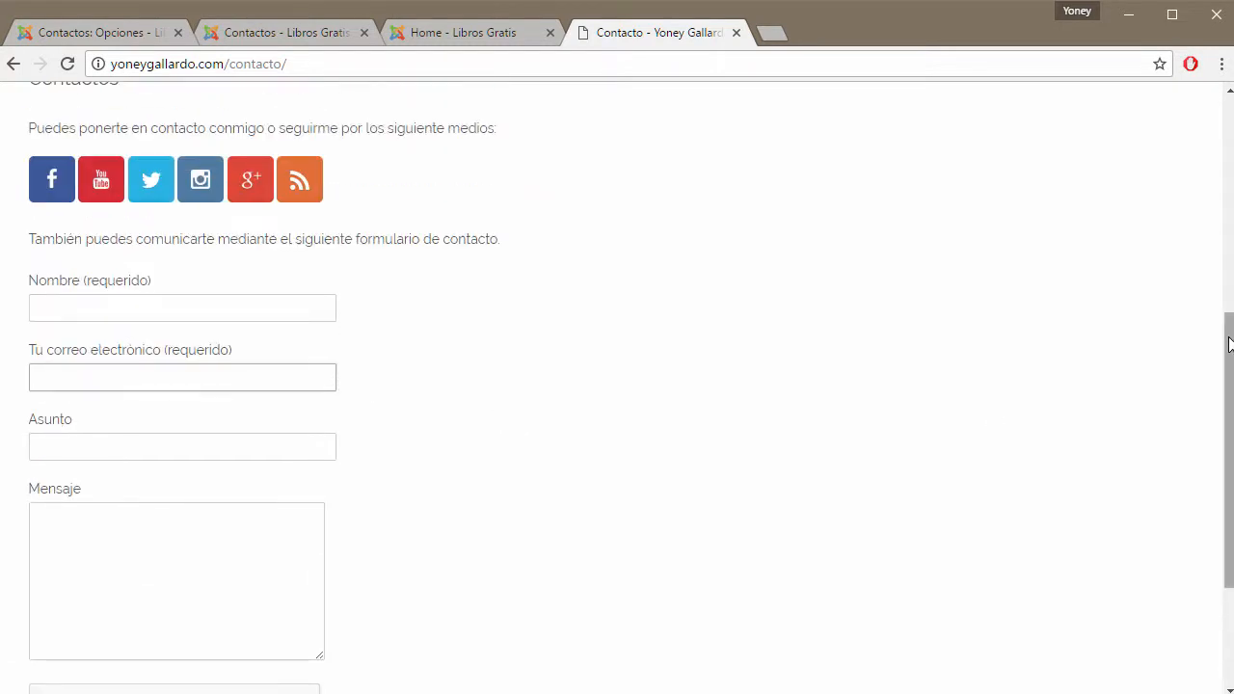
{"action": "left_click_drag", "start_coordinate": [1229, 340], "coordinate": [1227, 356]}
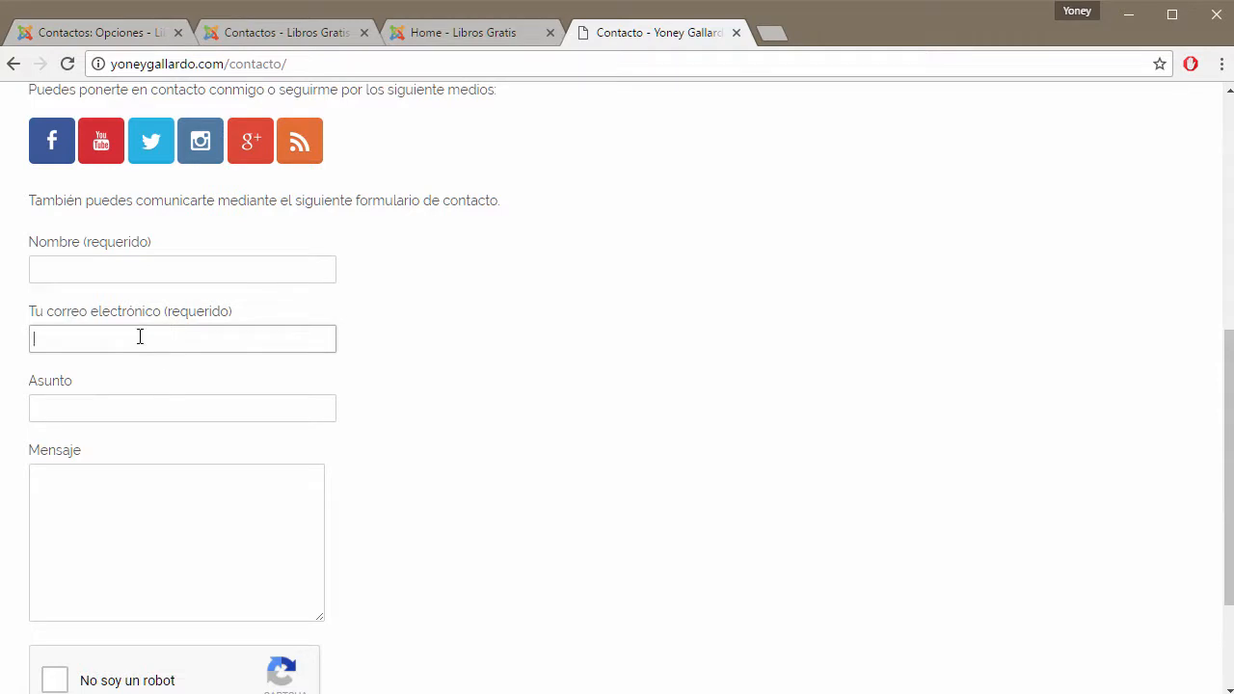
{"action": "left_click", "coordinate": [157, 259]}
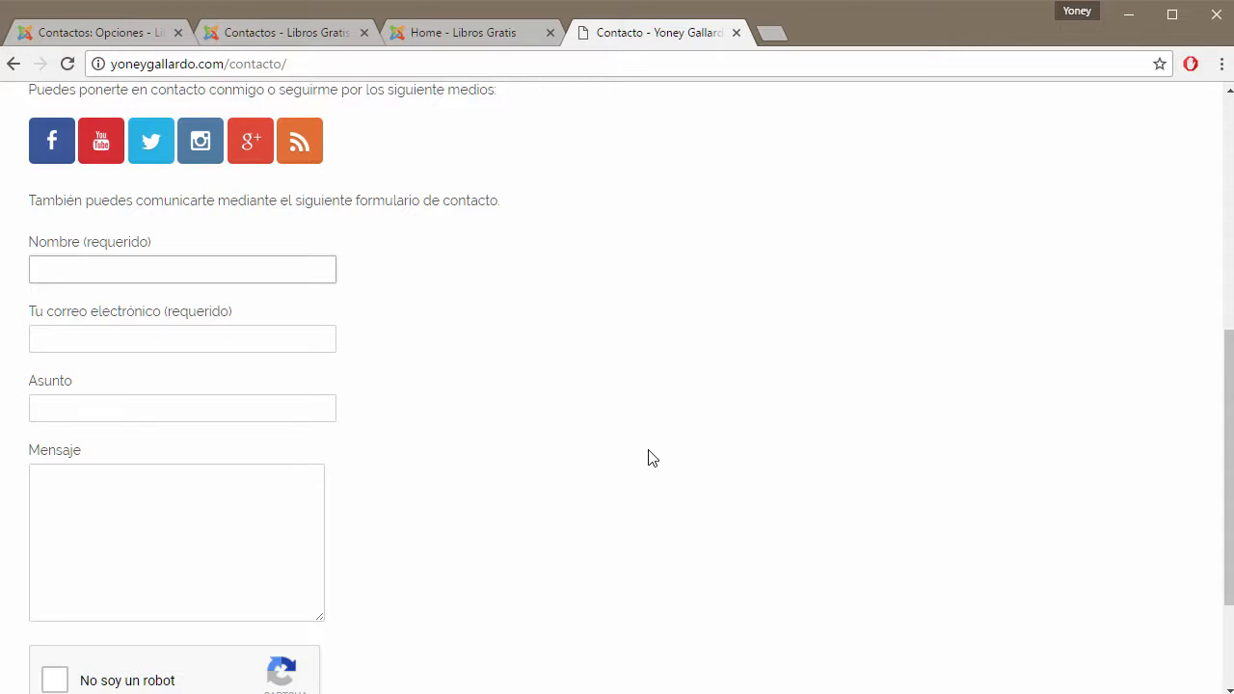
Enter a sample sender's full name in Nombre, correct it, and move to the email field.
{"action": "type", "text": "jose"}
{"action": "key", "text": "BackSpace"}
{"action": "key", "text": "BackSpace"}
{"action": "key", "text": "BackSpace"}
{"action": "key", "text": "BackSpace"}
{"action": "left_click_drag", "start_coordinate": [116, 271], "coordinate": [16, 270]}
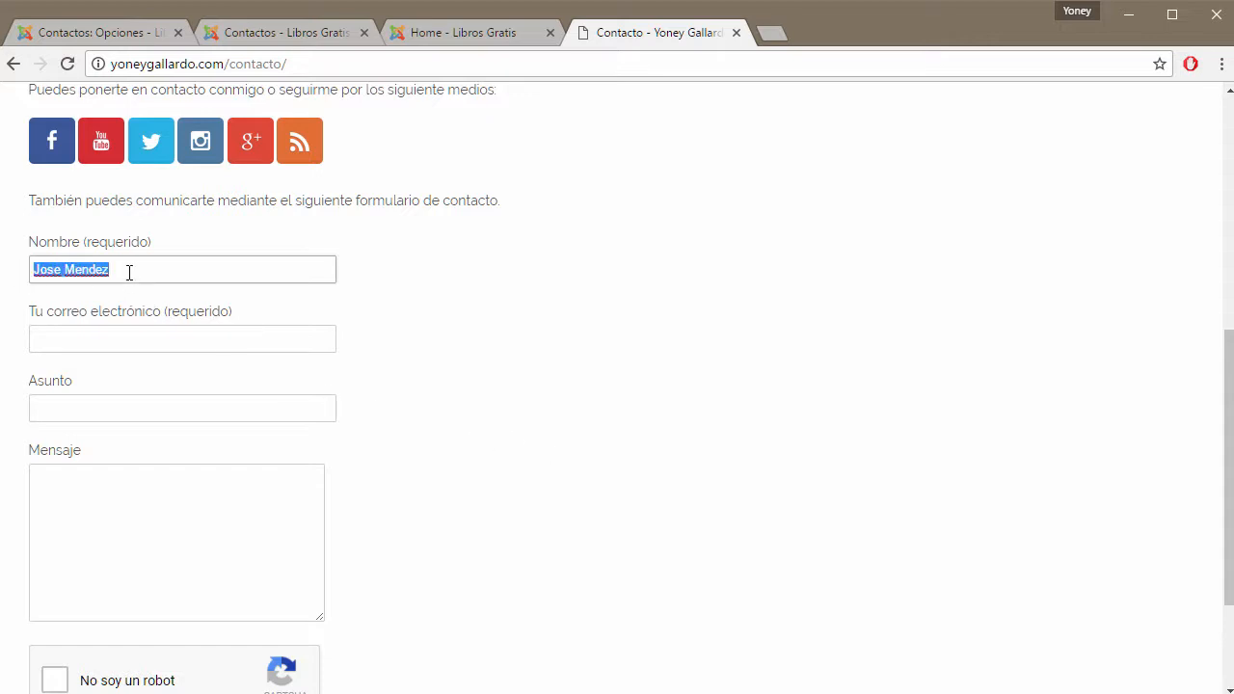
{"action": "left_click", "coordinate": [103, 345]}
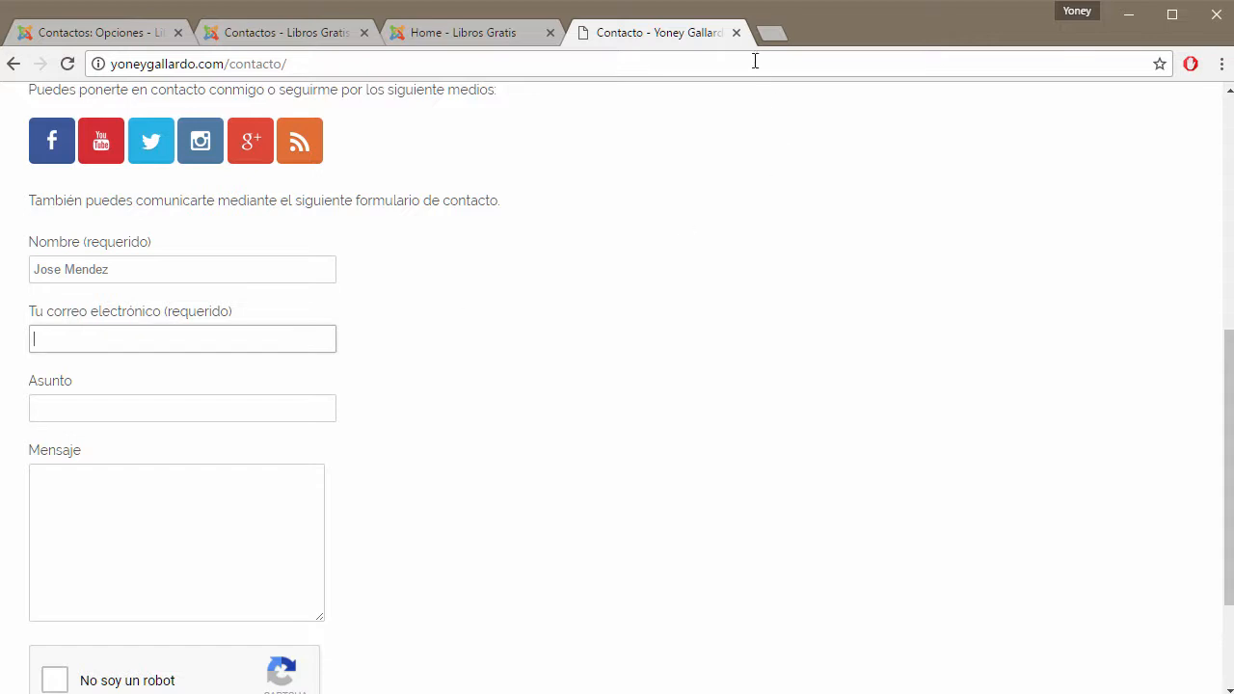
{"action": "left_click", "coordinate": [770, 33]}
{"action": "type", "text": "span"}
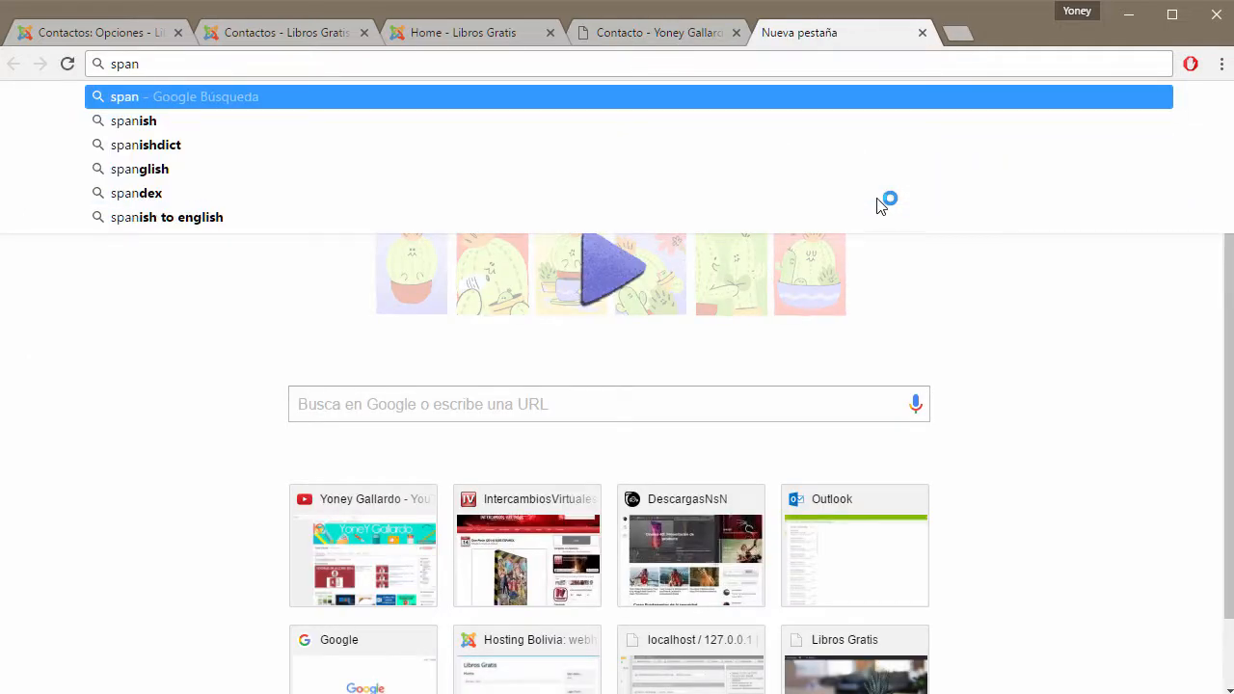
{"action": "key", "text": "BackSpace"}
{"action": "type", "text": "m"}
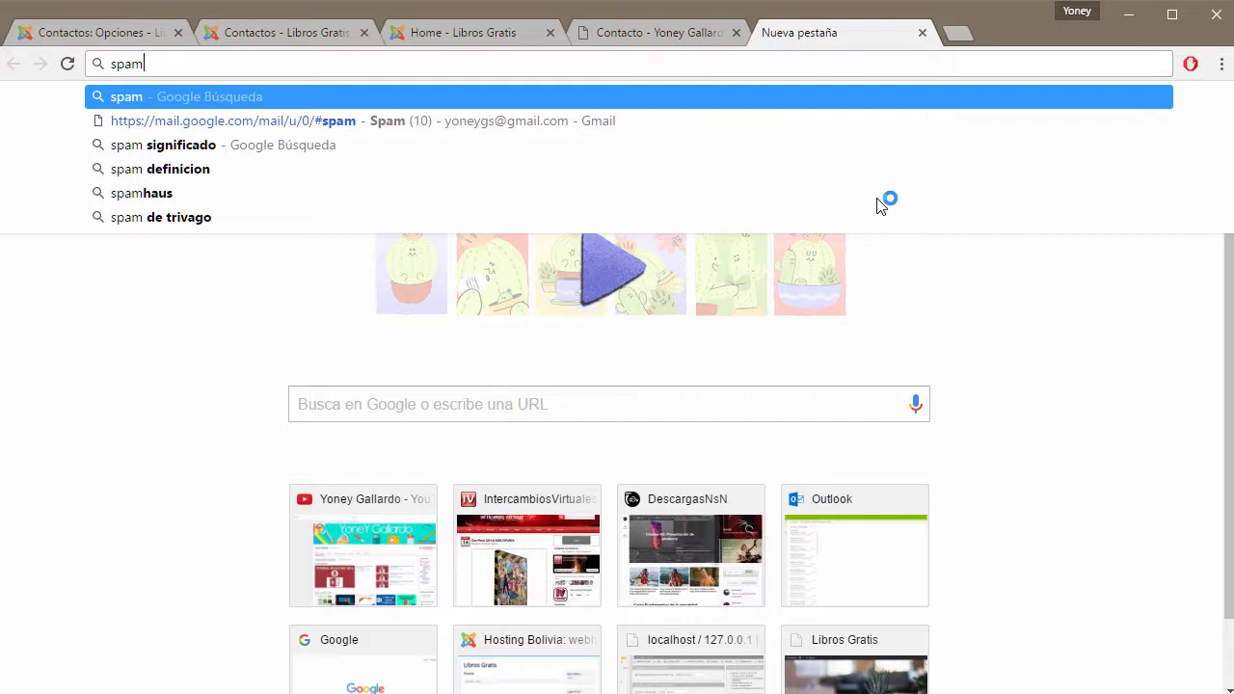
{"action": "key", "text": "Down"}
{"action": "key", "text": "Down"}
{"action": "key", "text": "Return"}
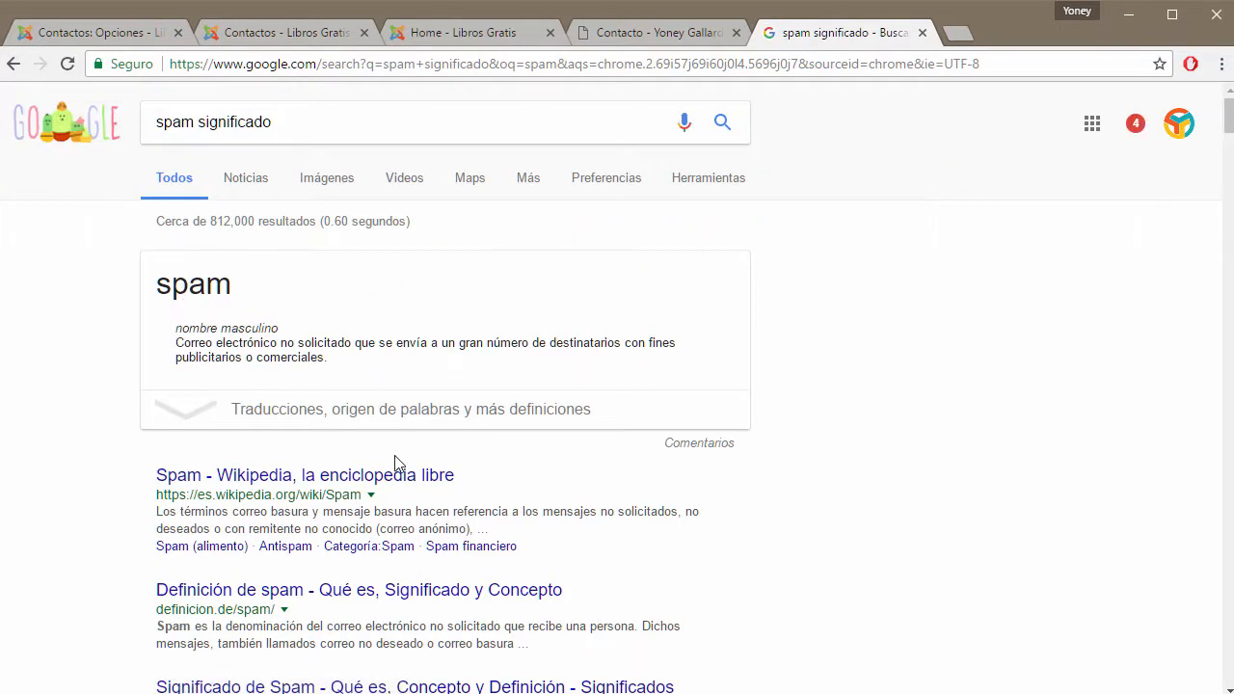
{"action": "scroll", "coordinate": [394, 463], "scroll_direction": "down", "scroll_amount": 2}
{"action": "left_click", "coordinate": [247, 321]}
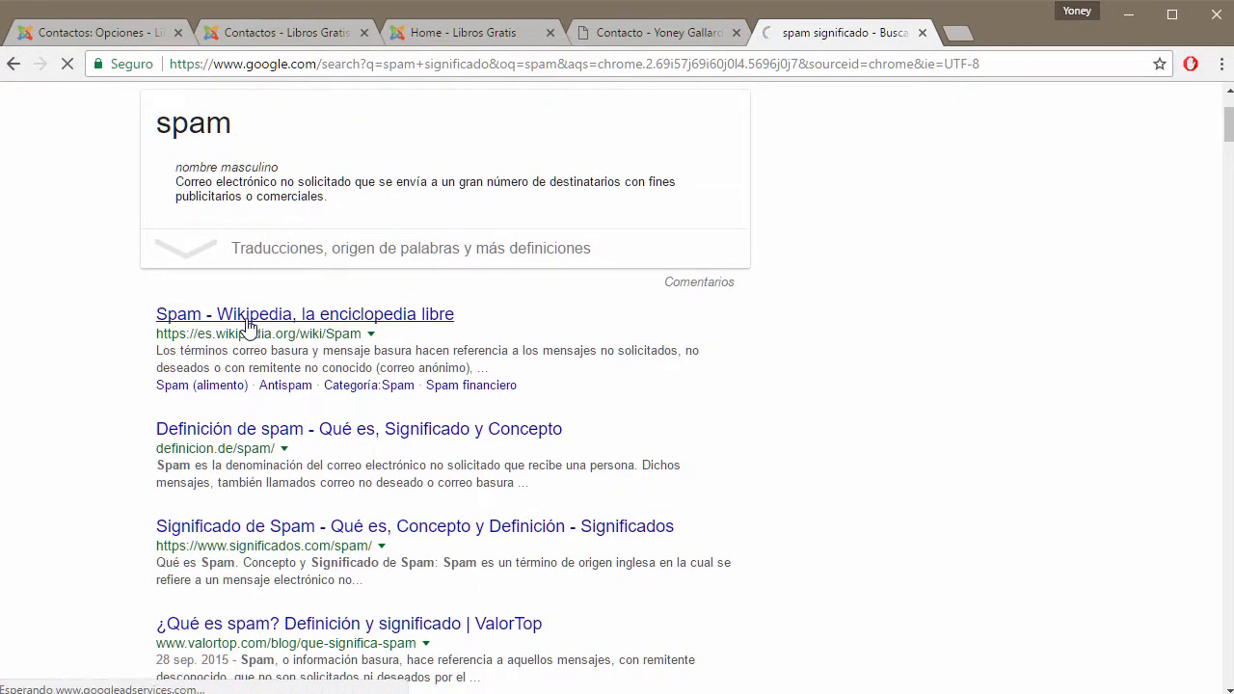
{"action": "left_click", "coordinate": [923, 34]}
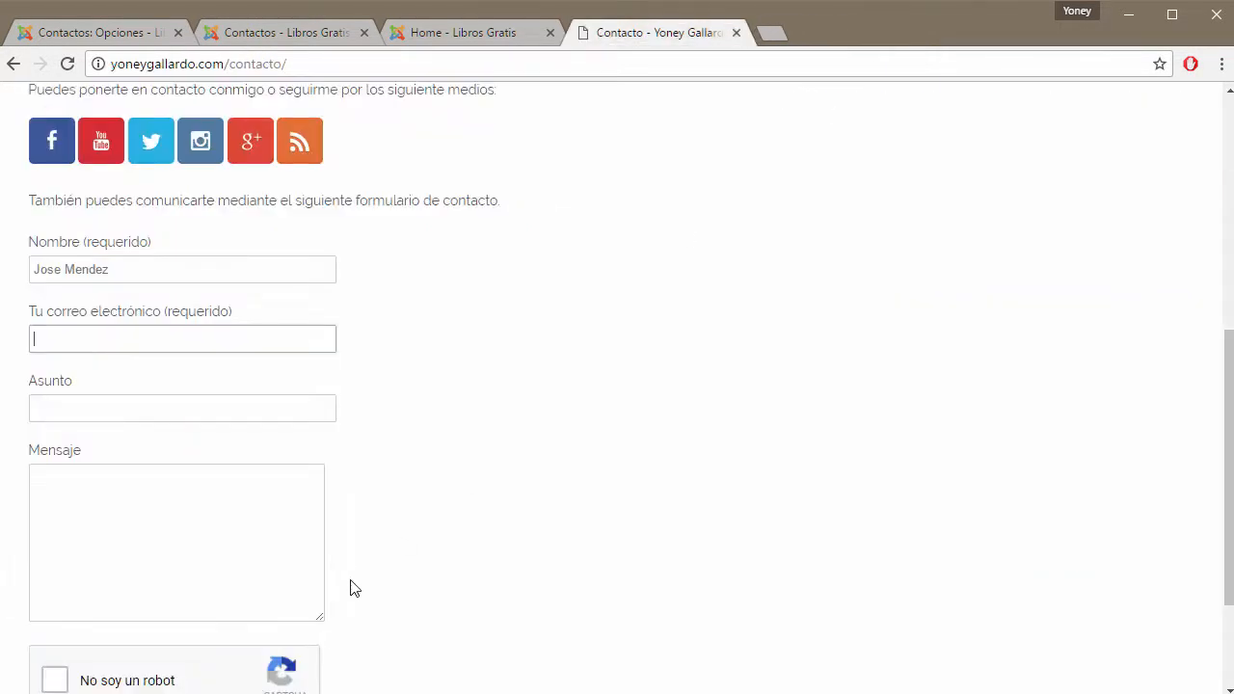
Enter a sample company e-mail address and the subject Urgente.
{"action": "left_click", "coordinate": [87, 339]}
{"action": "type", "text": "info@tuempresa"}
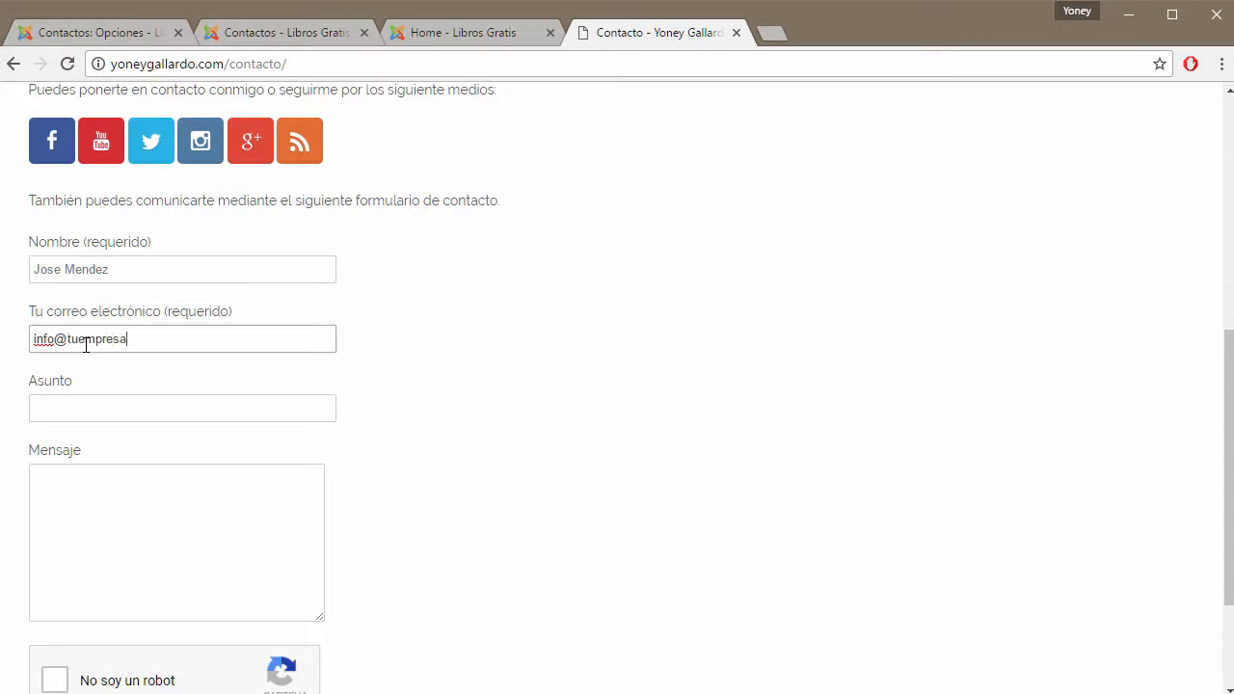
{"action": "type", "text": ".com"}
{"action": "key", "text": "Tab"}
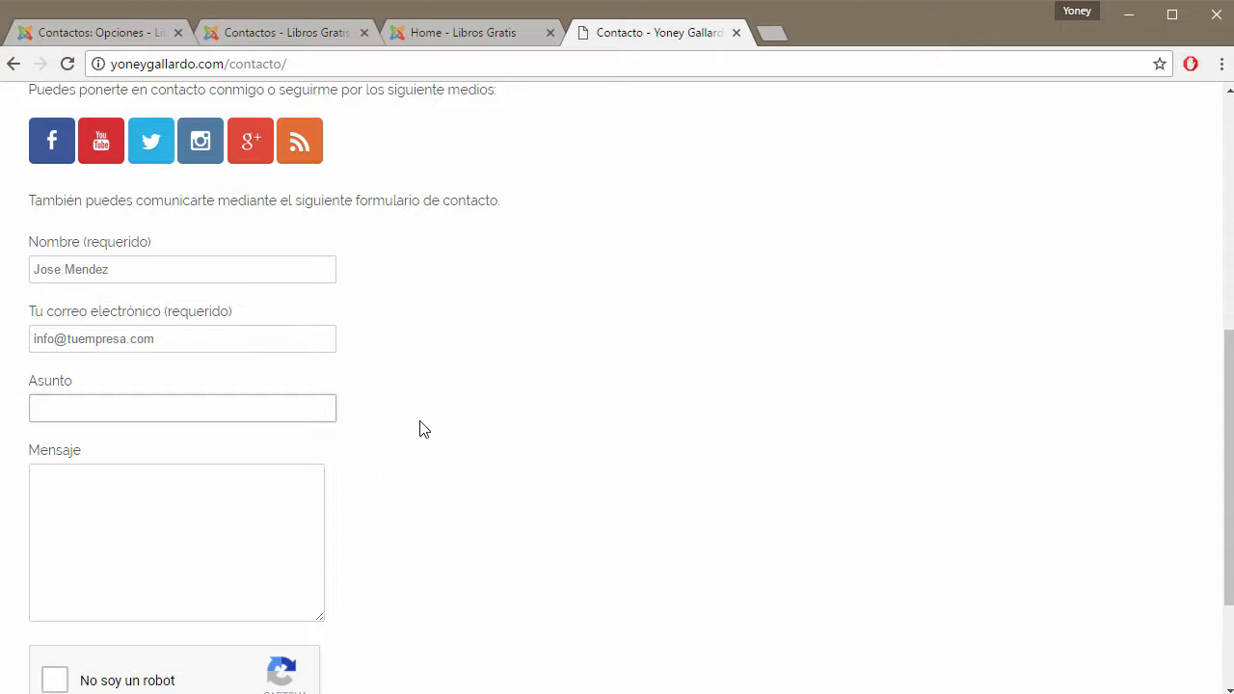
{"action": "type", "text": "urge"}
{"action": "key", "text": "BackSpace"}
{"action": "key", "text": "BackSpace"}
{"action": "type", "text": "U"}
{"action": "type", "text": "g"}
{"action": "key", "text": "BackSpace"}
{"action": "type", "text": "rgente"}
{"action": "left_click_drag", "start_coordinate": [80, 406], "coordinate": [28, 402]}
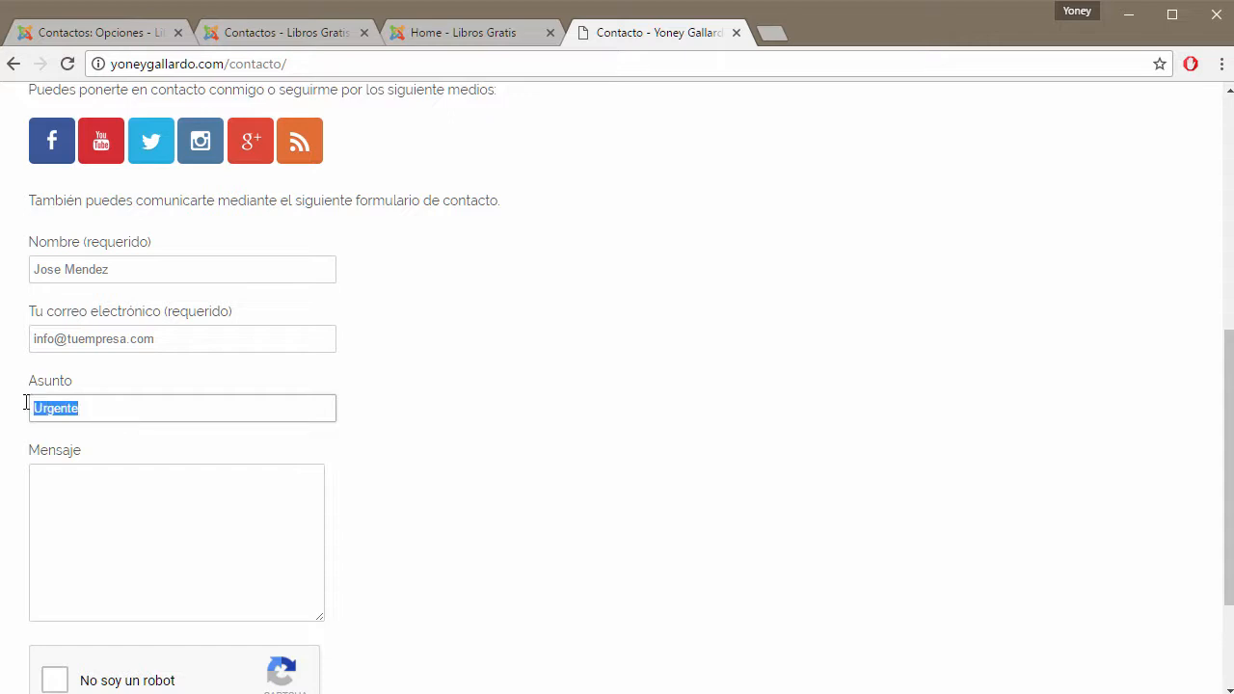
Write a spam-style Mensaje warning that the recipient's e-mail was damaged by malicious people.
{"action": "left_click", "coordinate": [108, 516]}
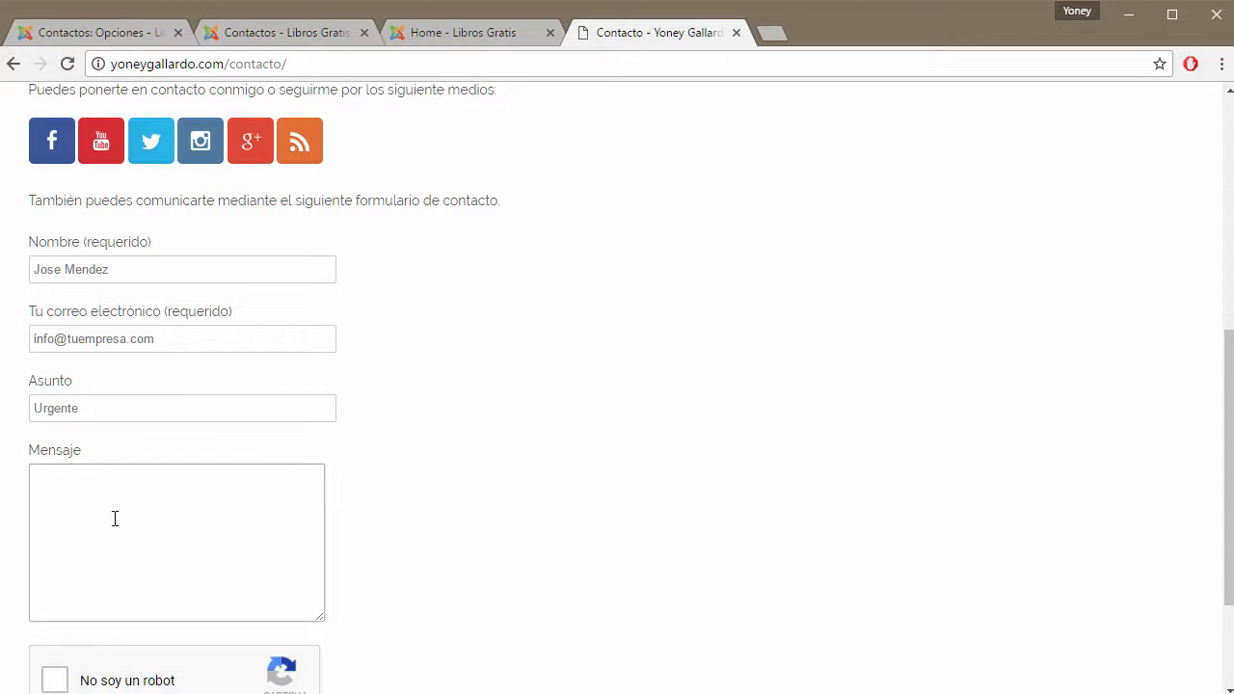
{"action": "type", "text": "Tu correo electronico"}
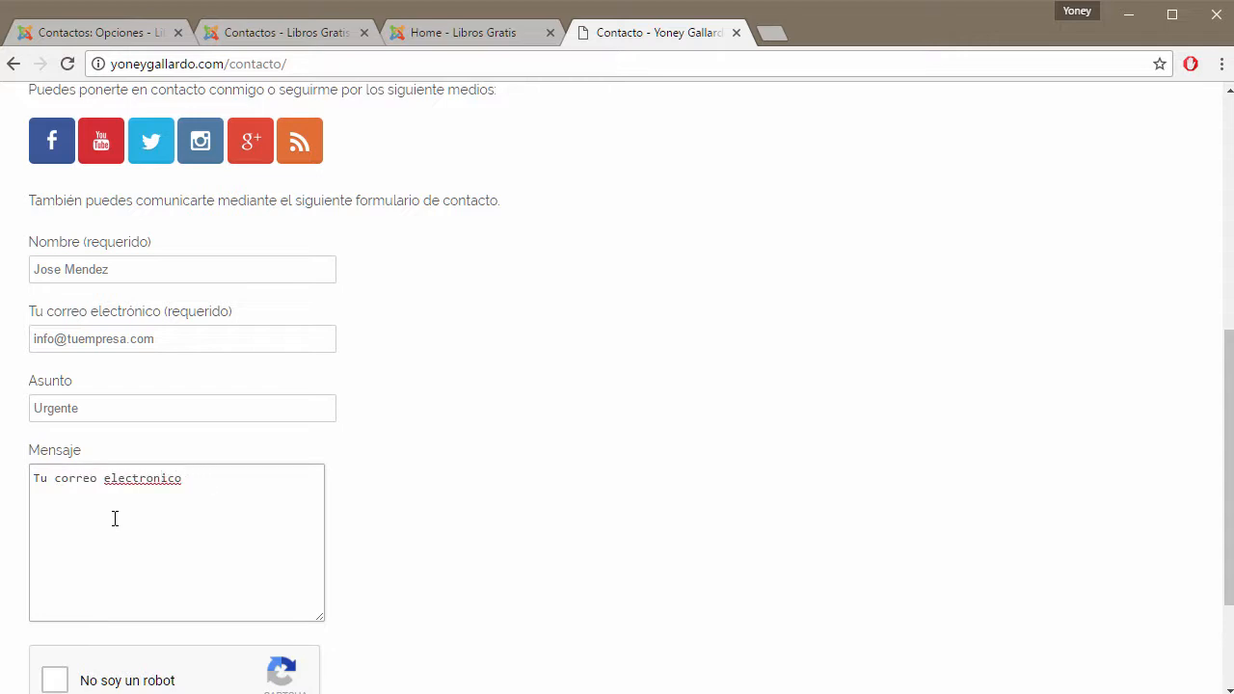
{"action": "type", "text": " es ha sido dañado por perso"}
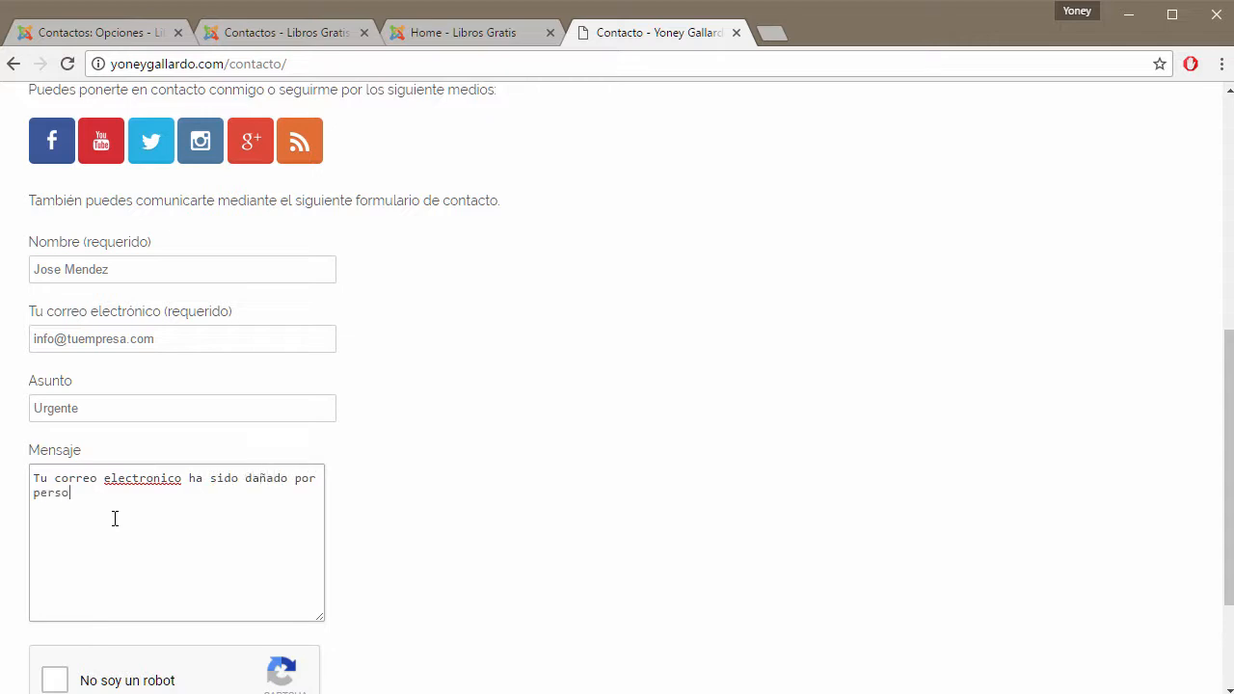
{"action": "type", "text": "nas mal intencionadas, por favor"}
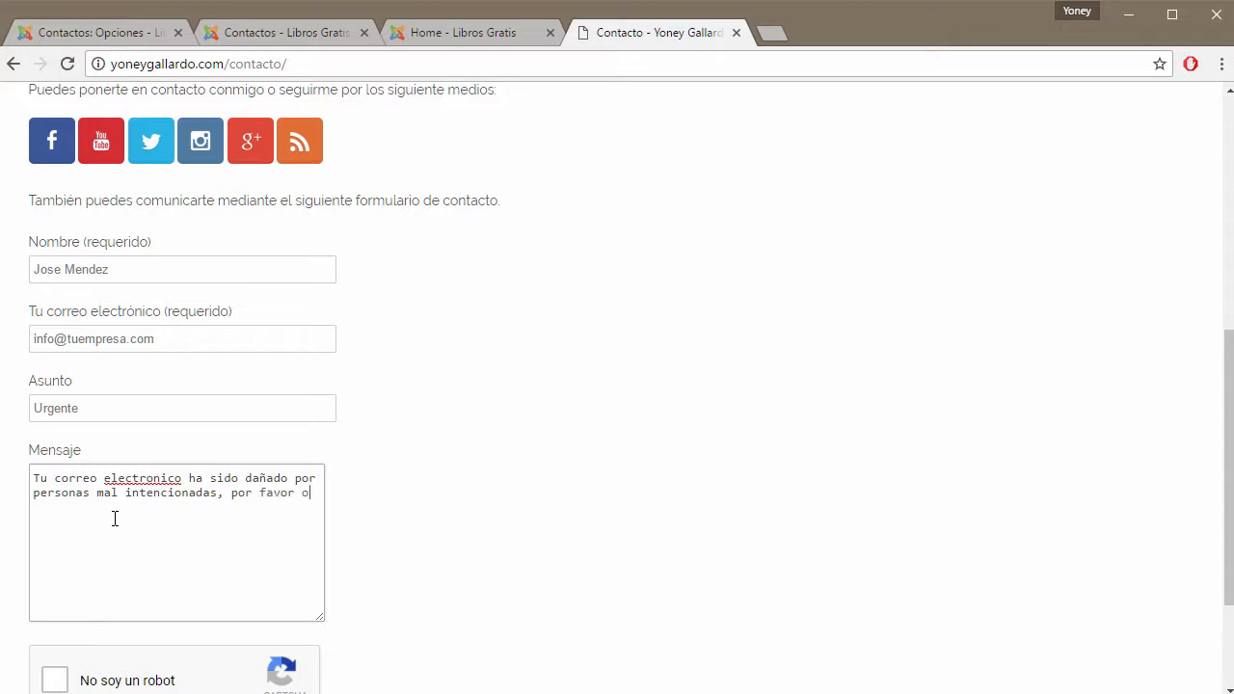
{"action": "type", "text": " corrige ese.problema ingresado a"}
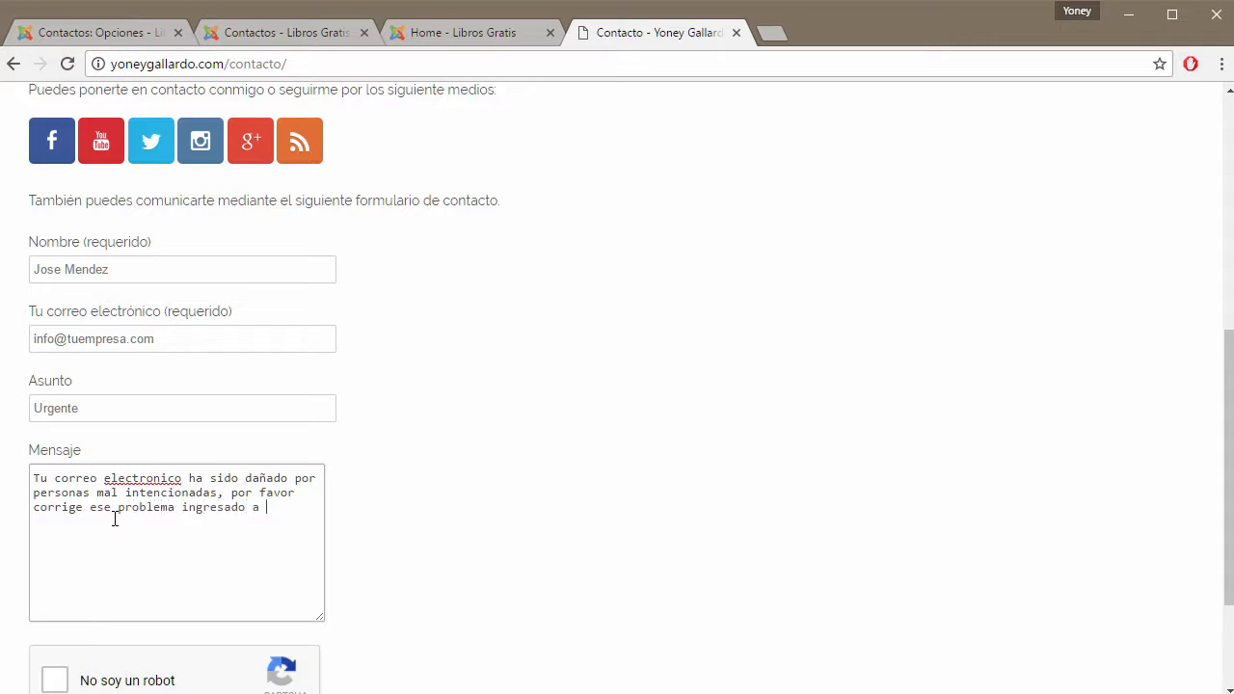
{"action": "type", "text": "esta dirección: www.solucionesintegrales.com"}
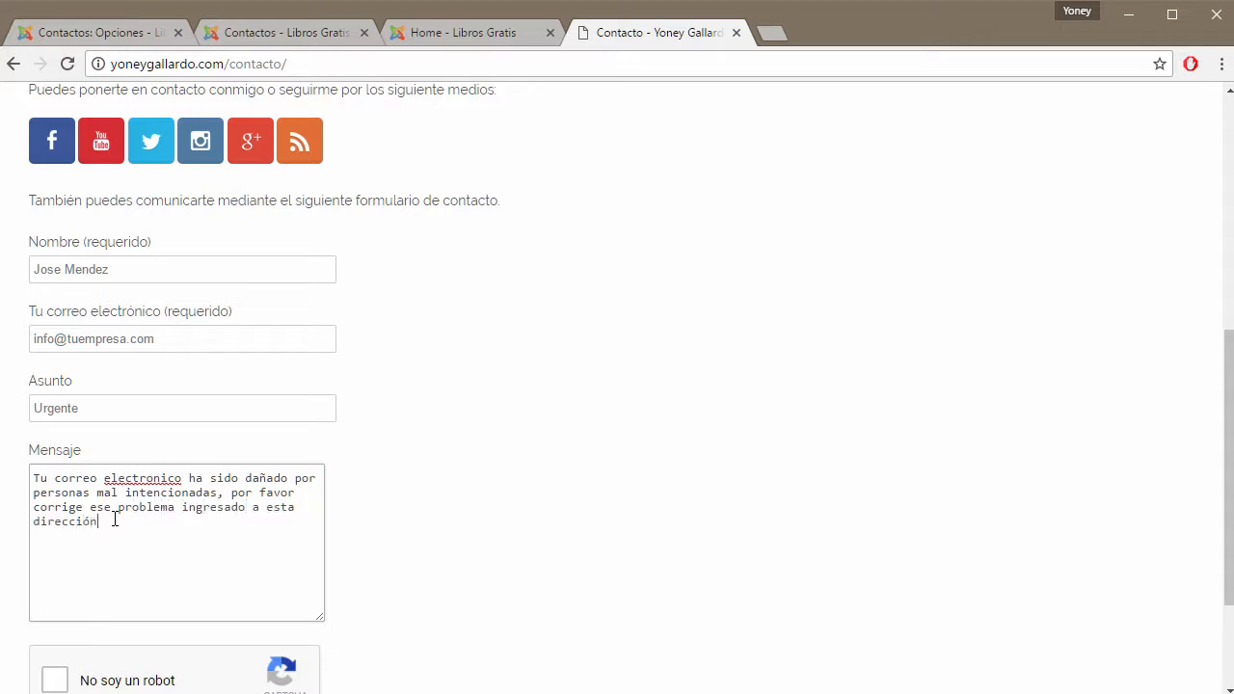
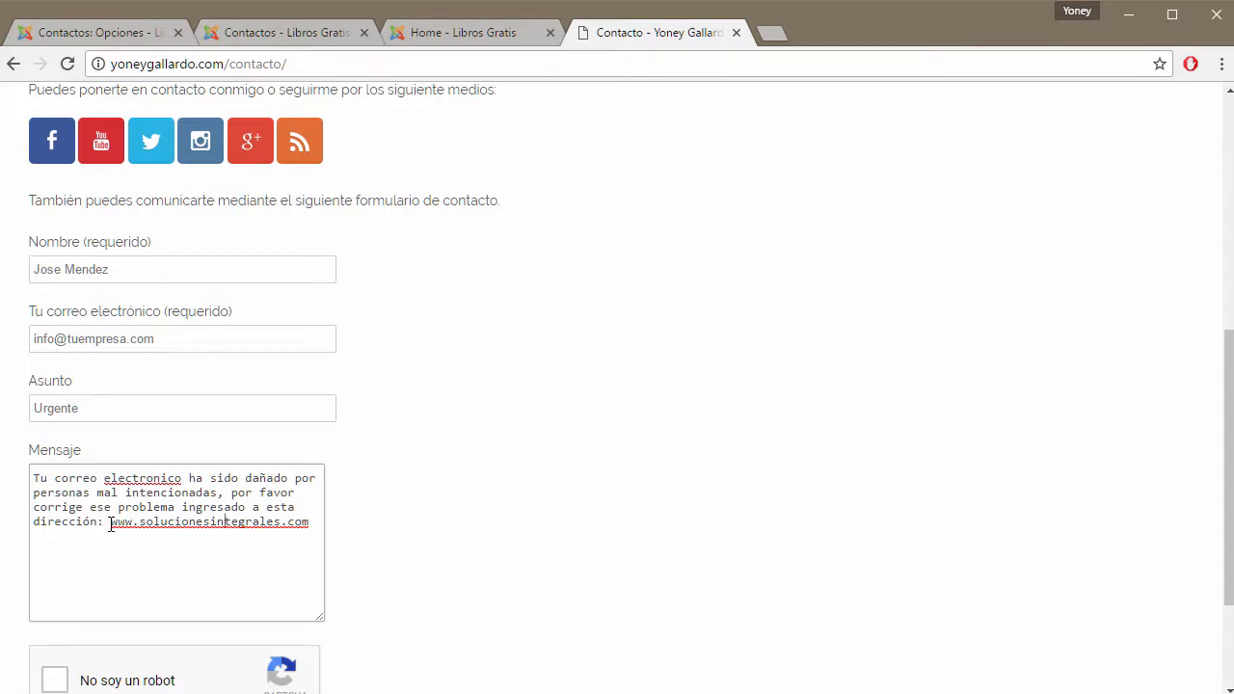
Highlight the contact form's message text, example e-mail address and subject Urgente in turn.
{"action": "left_click_drag", "start_coordinate": [111, 526], "coordinate": [310, 524]}
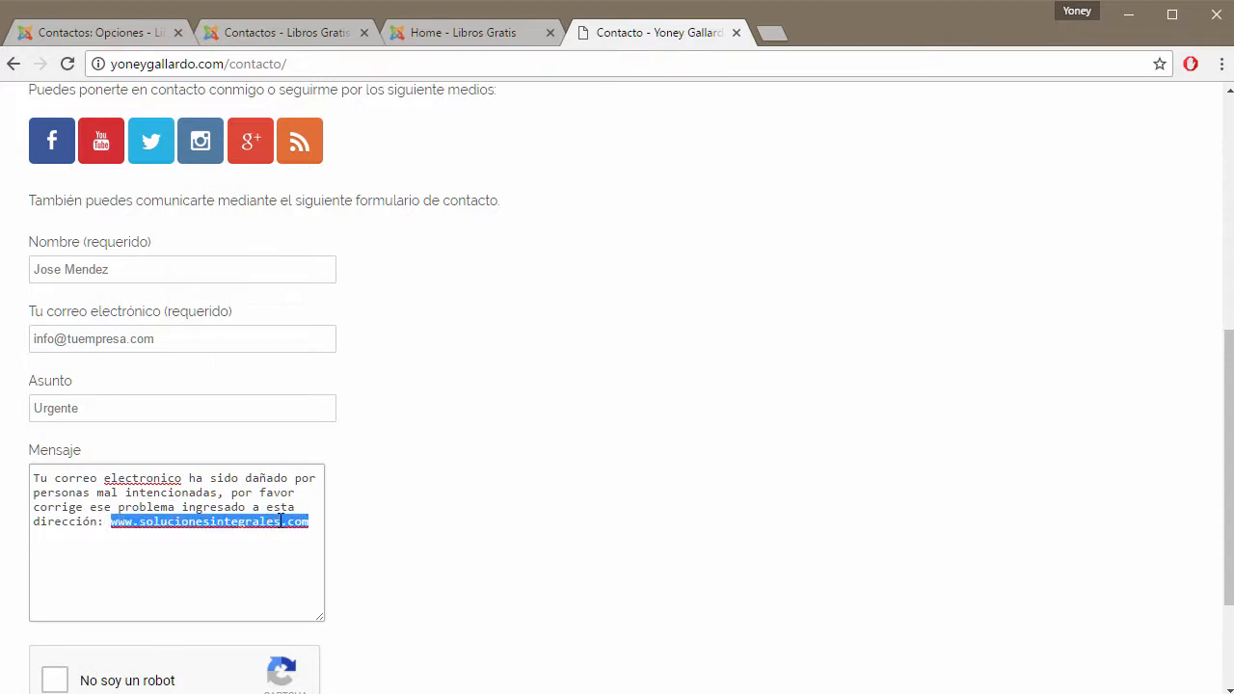
{"action": "left_click", "coordinate": [220, 525]}
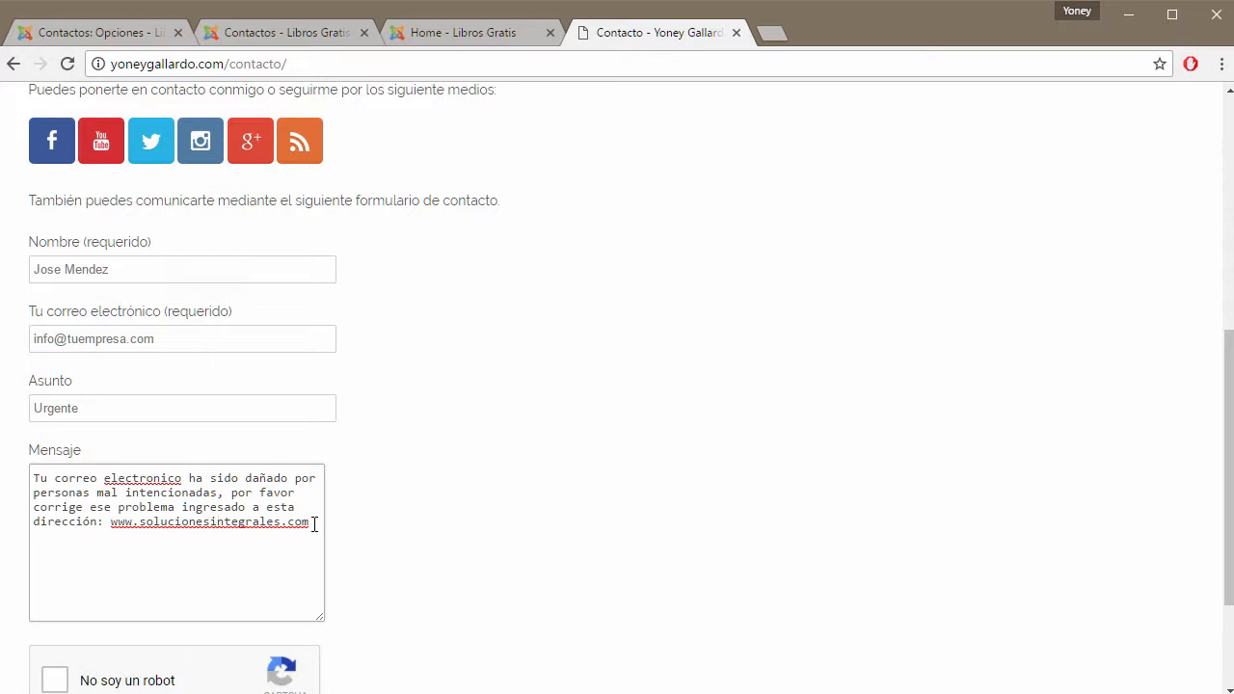
{"action": "left_click_drag", "start_coordinate": [314, 524], "coordinate": [119, 369]}
{"action": "left_click", "coordinate": [185, 345]}
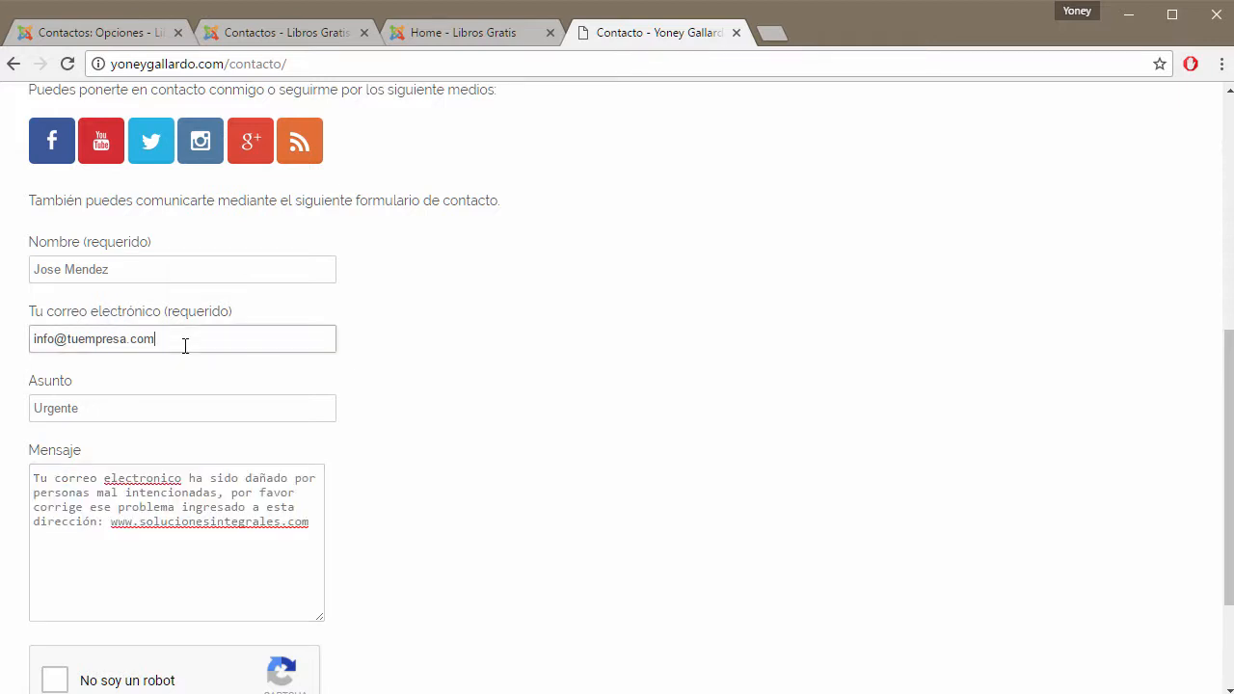
{"action": "left_click_drag", "start_coordinate": [185, 345], "coordinate": [30, 342]}
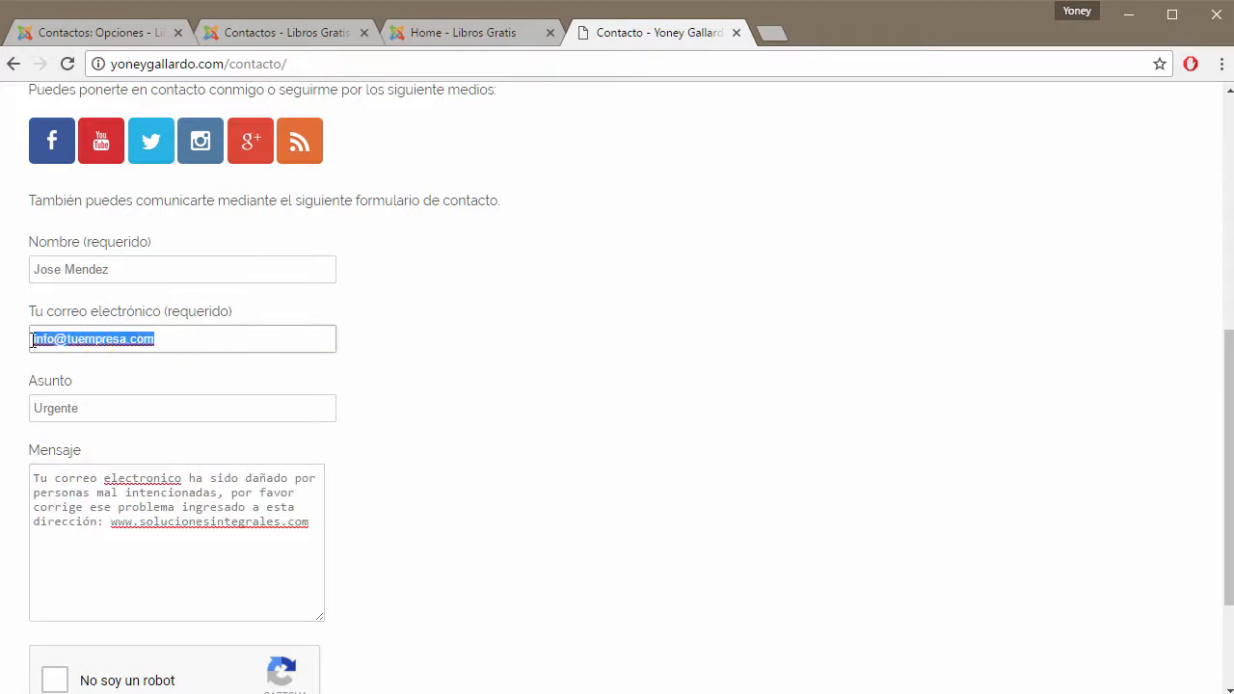
{"action": "left_click", "coordinate": [130, 343]}
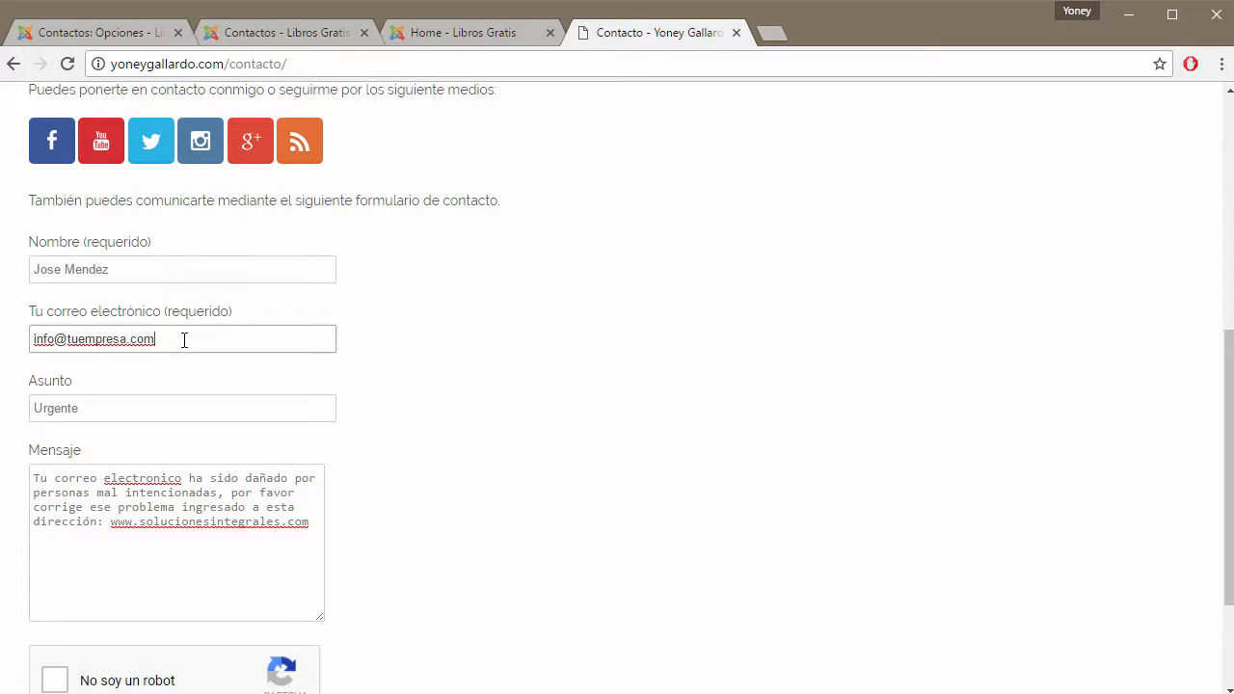
{"action": "left_click_drag", "start_coordinate": [184, 340], "coordinate": [34, 341]}
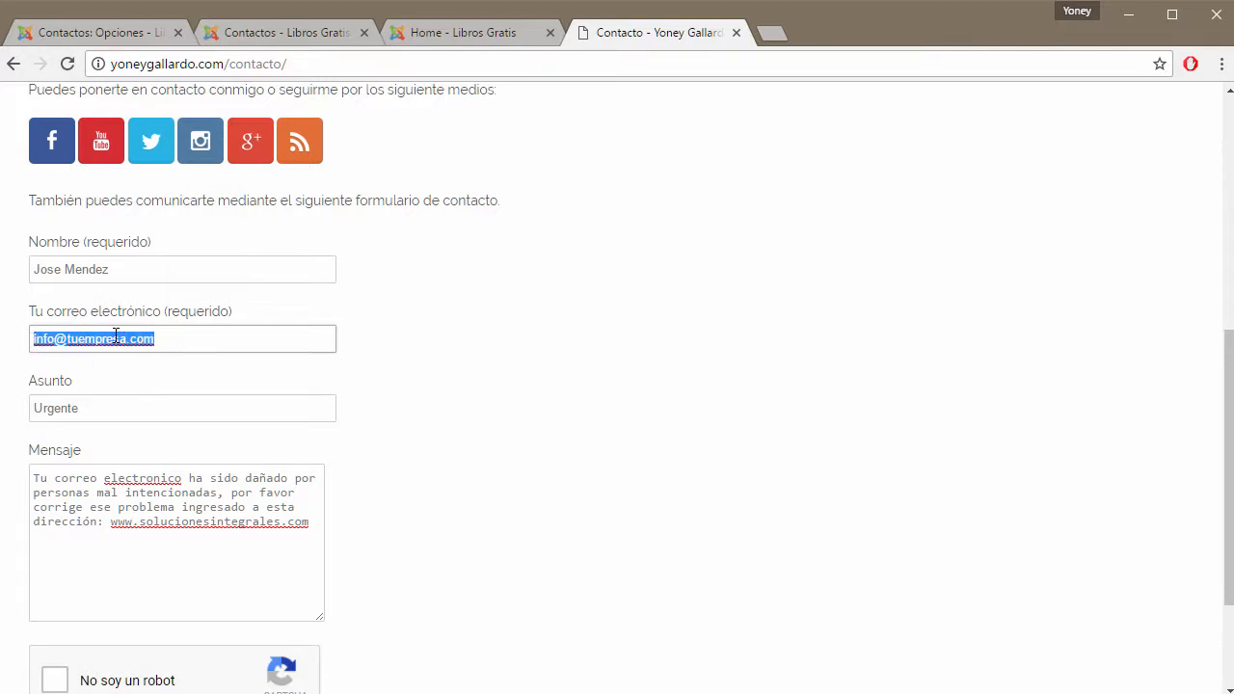
{"action": "left_click_drag", "start_coordinate": [96, 411], "coordinate": [26, 409]}
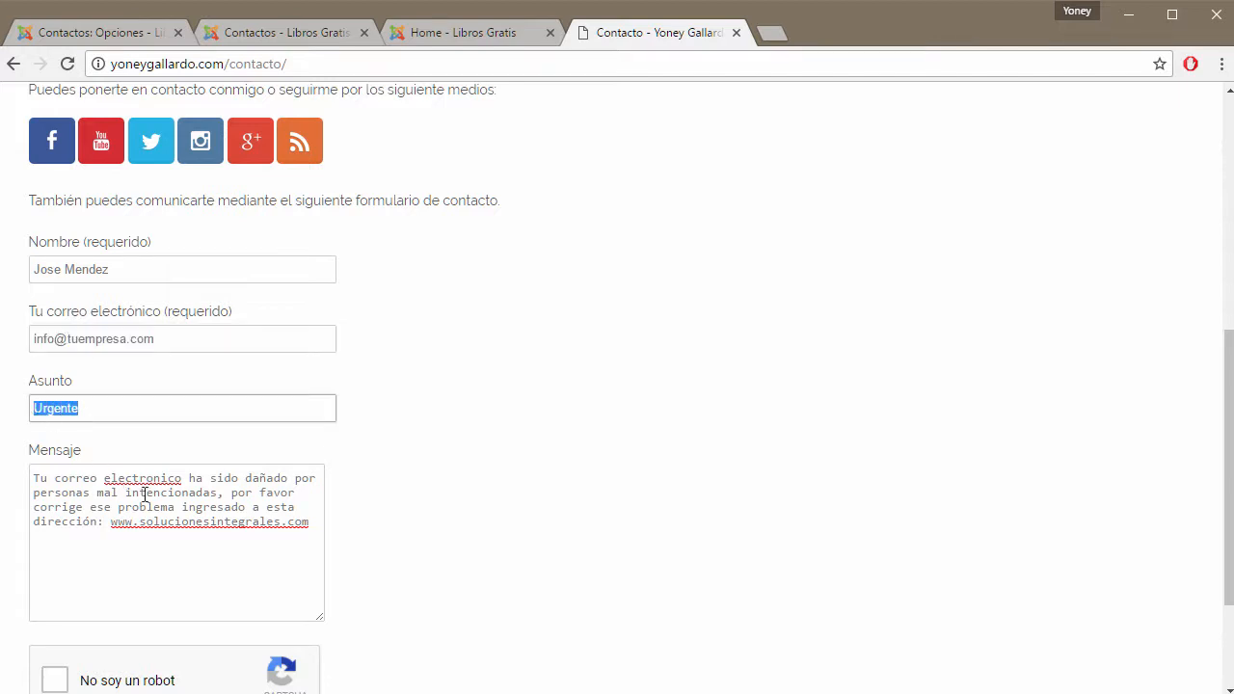
{"action": "left_click", "coordinate": [178, 511]}
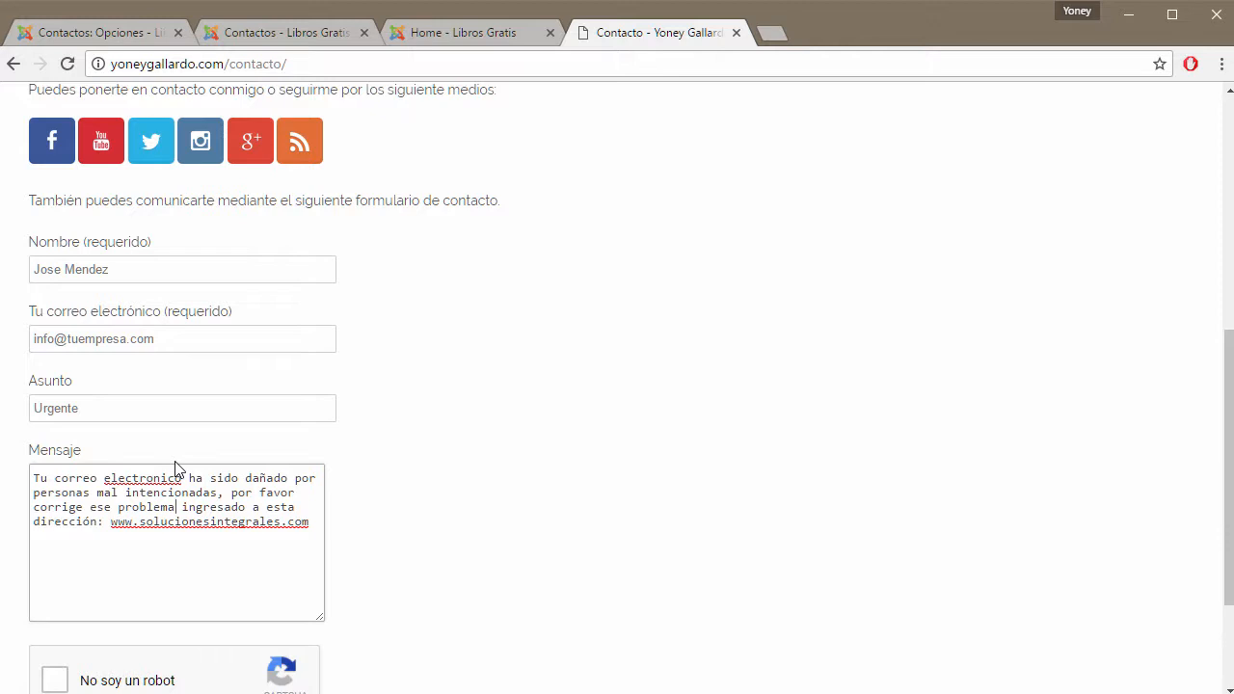
Copy the form's example e-mail address into Direcciones de correo bloqueadas.
{"action": "left_click", "coordinate": [125, 34]}
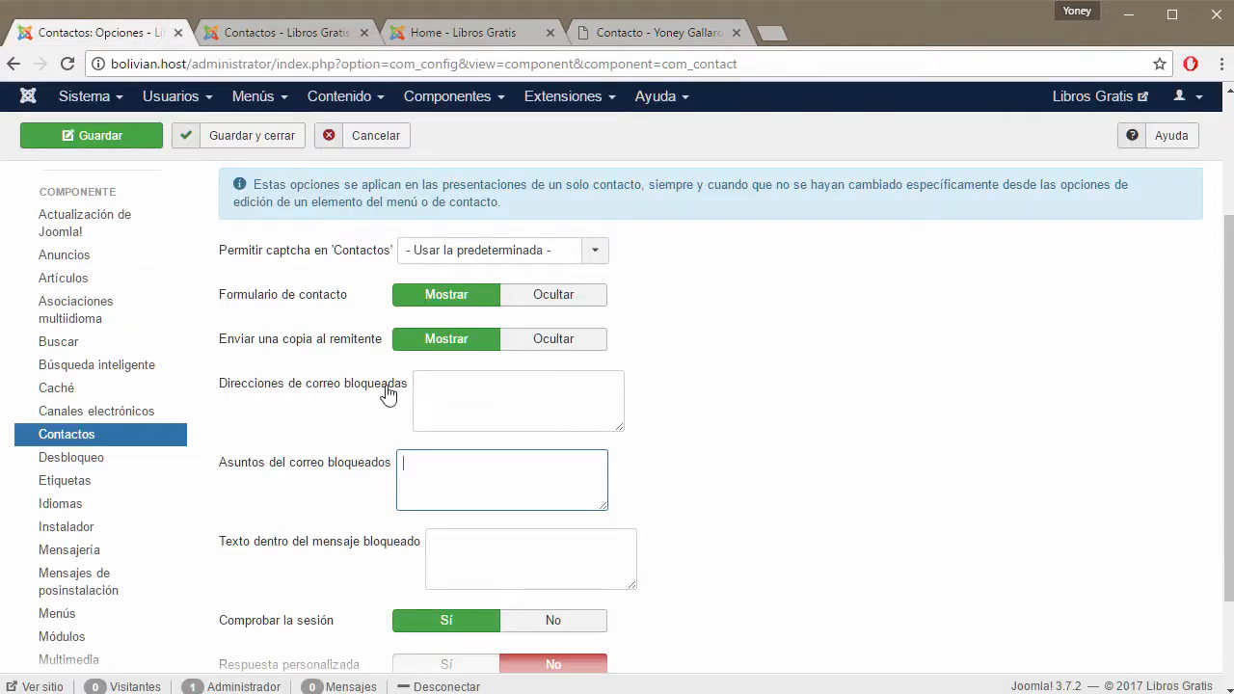
{"action": "left_click", "coordinate": [456, 395]}
{"action": "left_click", "coordinate": [576, 46]}
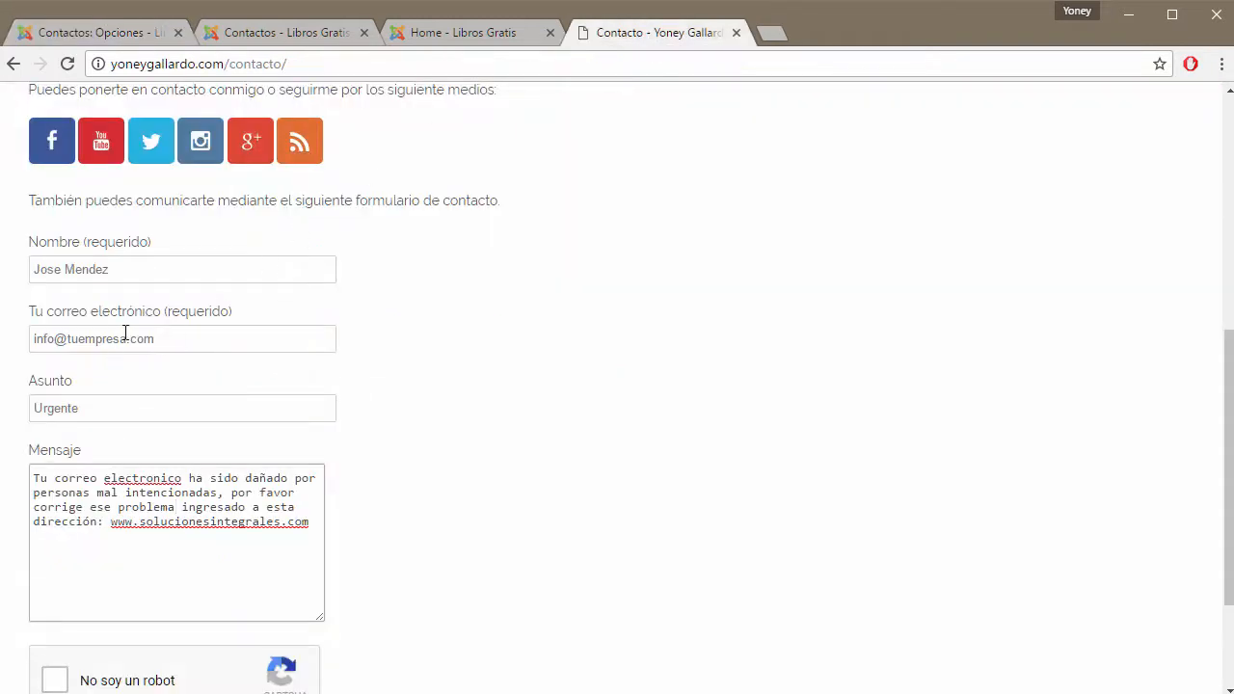
{"action": "left_click_drag", "start_coordinate": [170, 341], "coordinate": [34, 339]}
{"action": "key", "text": "ctrl+c"}
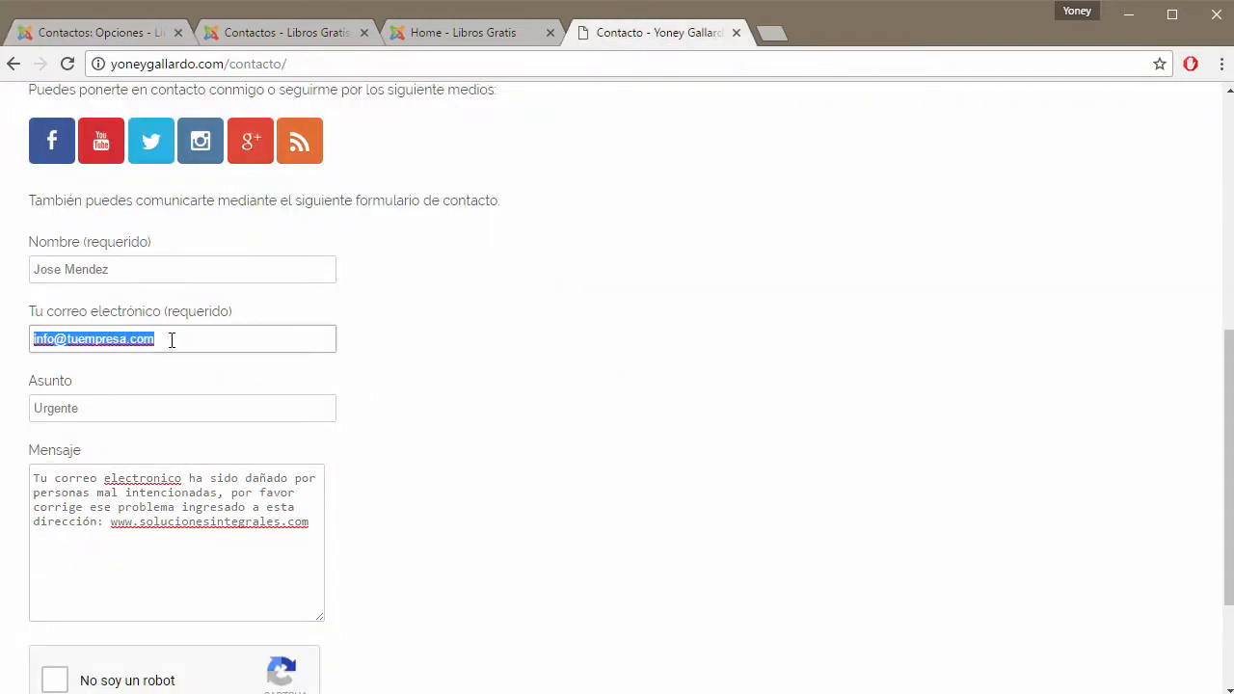
{"action": "left_click", "coordinate": [92, 31]}
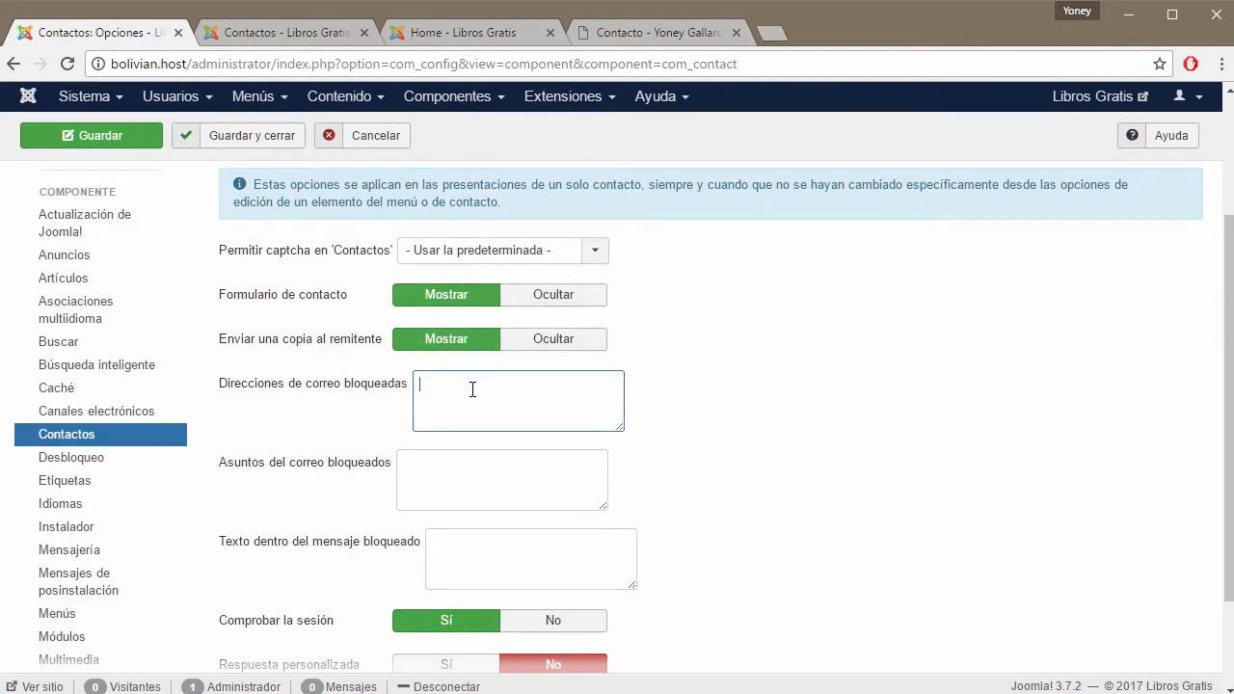
{"action": "key", "text": "ctrl+v"}
Add the subject Urgente to Asuntos del correo bloqueados.
{"action": "left_click", "coordinate": [611, 33]}
{"action": "left_click_drag", "start_coordinate": [108, 409], "coordinate": [3, 409]}
{"action": "key", "text": "ctrl+c"}
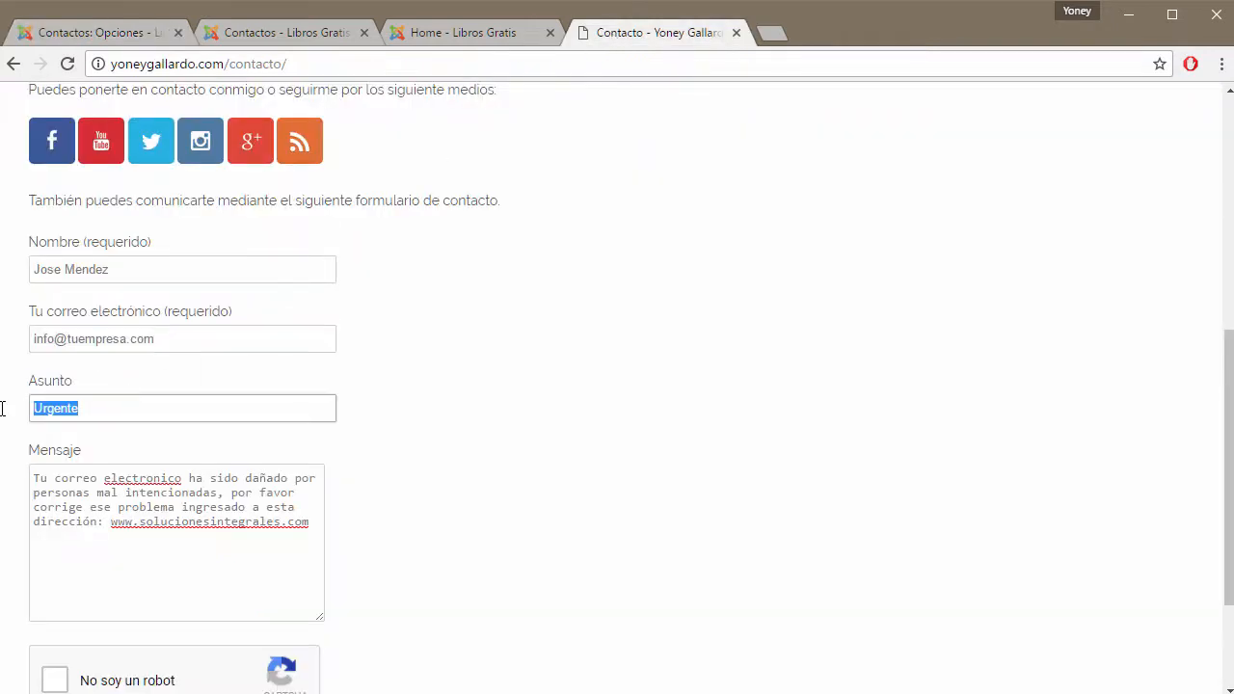
{"action": "left_click", "coordinate": [133, 32]}
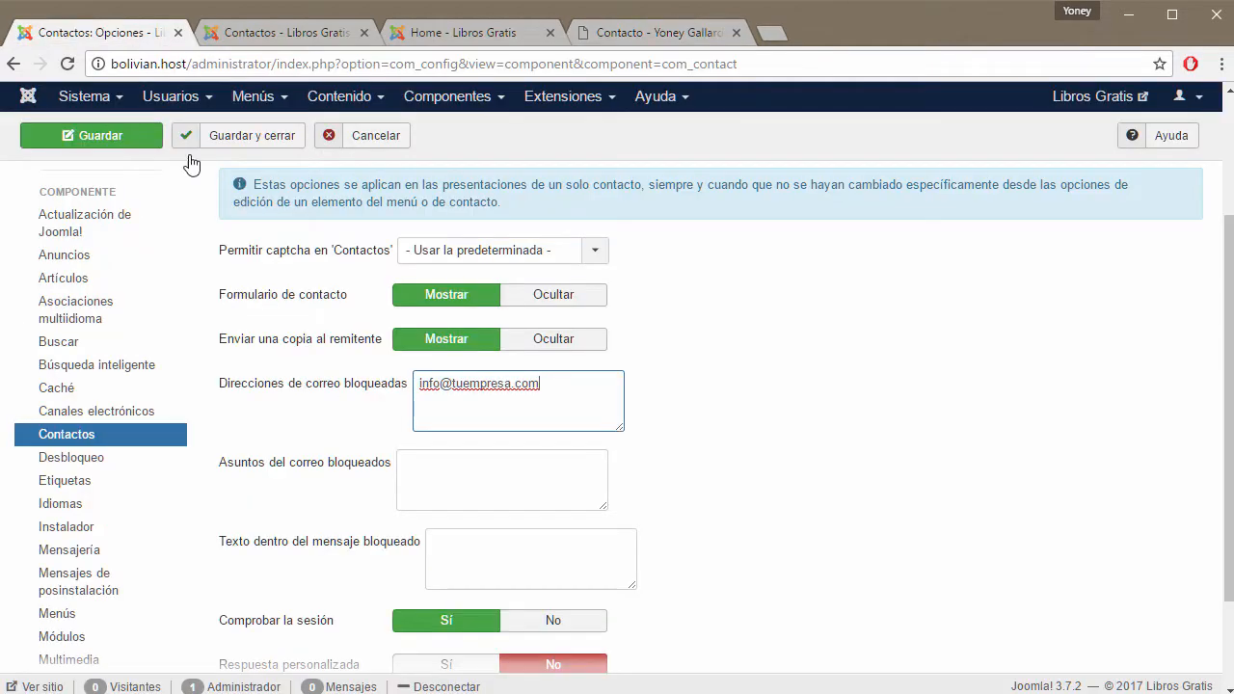
{"action": "left_click", "coordinate": [428, 465]}
{"action": "key", "text": "ctrl+v"}
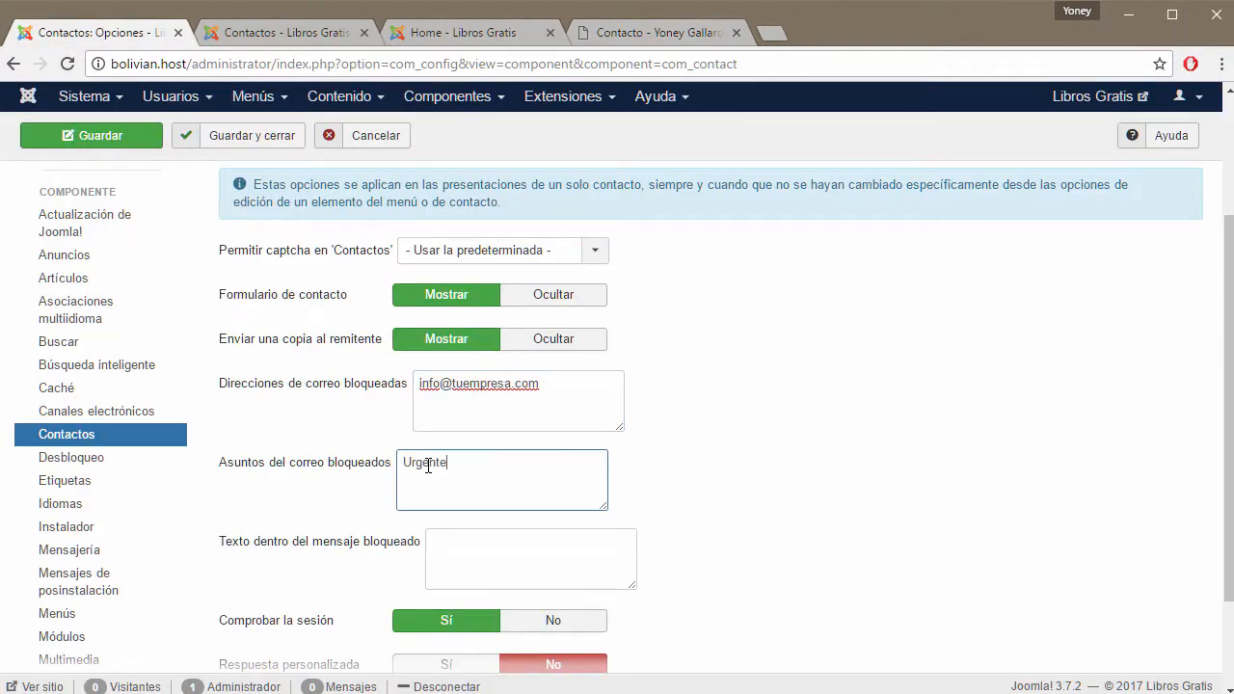
Paste the full spam message into Texto dentro del mensaje bloqueado and enlarge that box.
{"action": "left_click", "coordinate": [638, 31]}
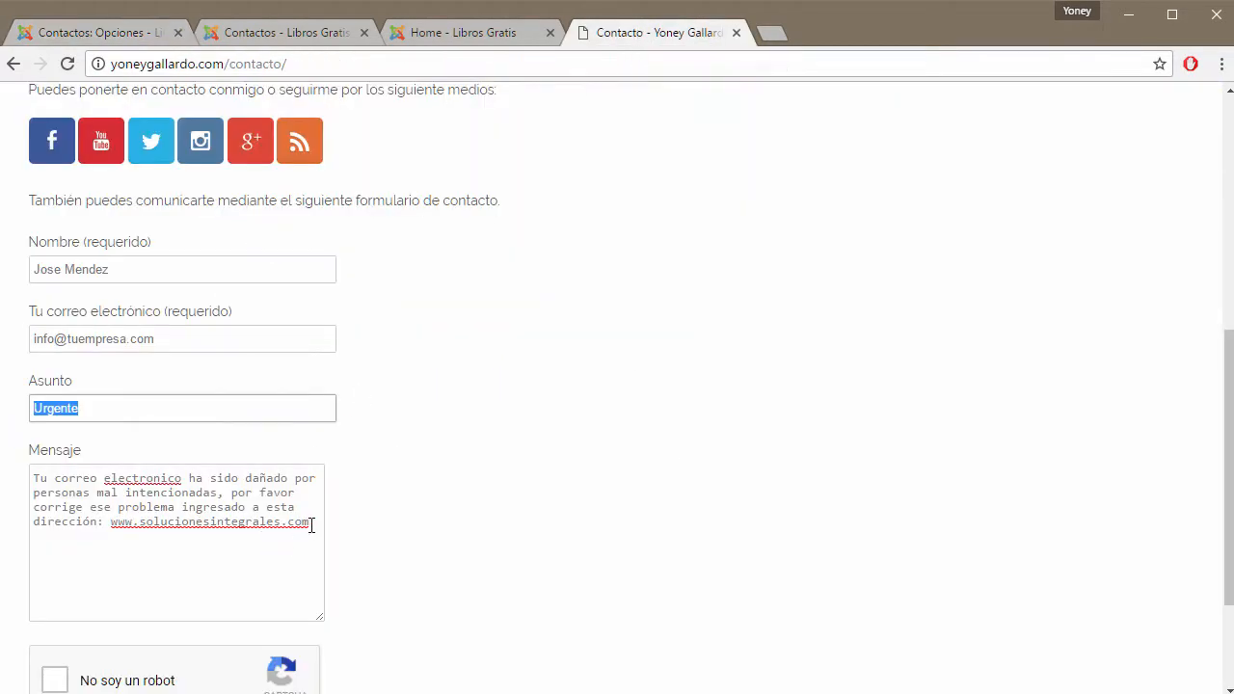
{"action": "left_click_drag", "start_coordinate": [311, 526], "coordinate": [6, 477]}
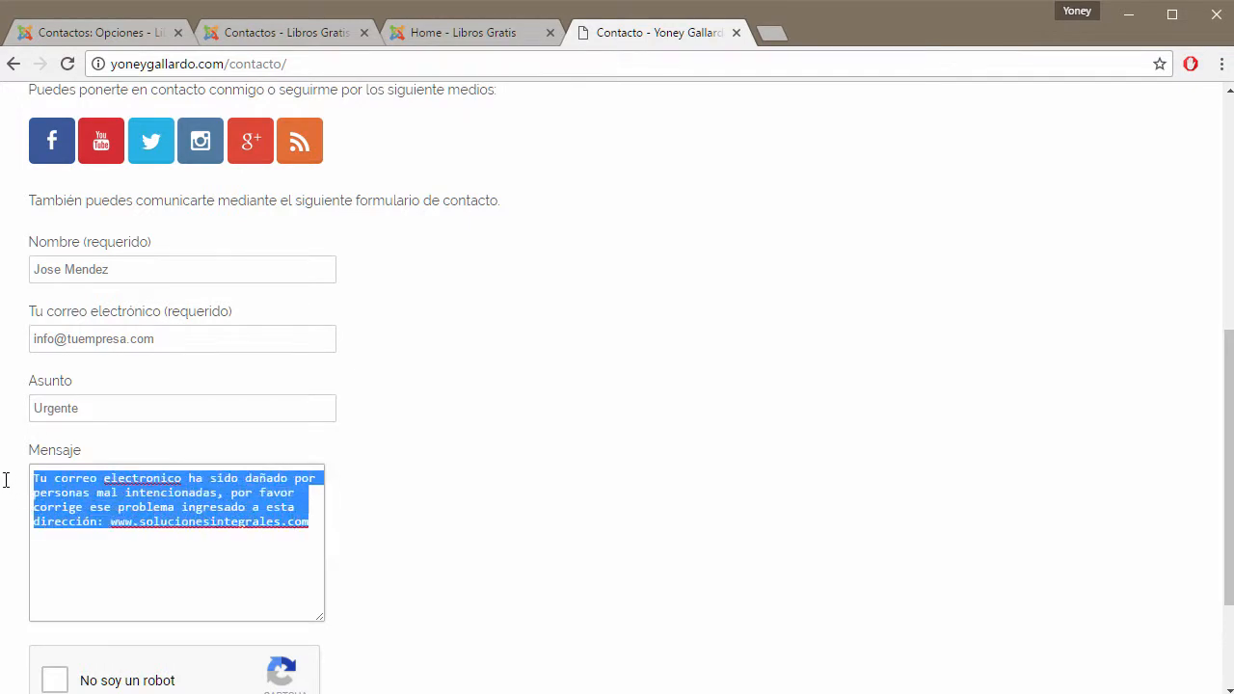
{"action": "left_click", "coordinate": [128, 33]}
{"action": "left_click", "coordinate": [452, 548]}
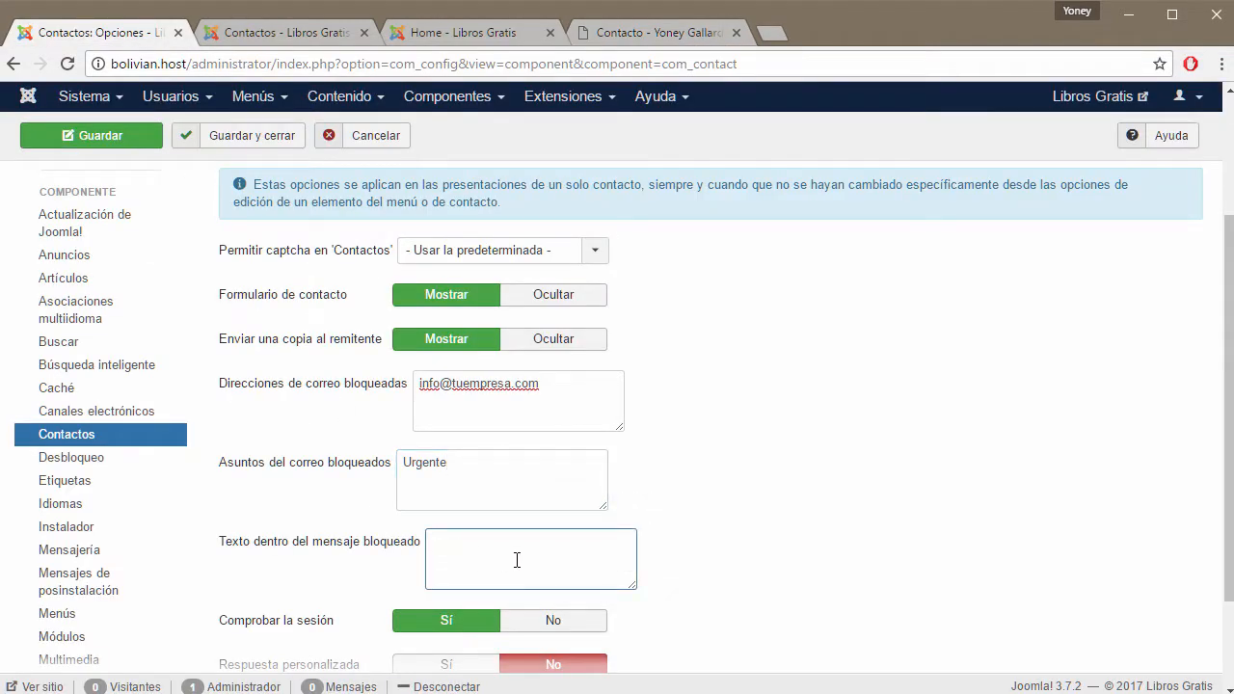
{"action": "key", "text": "ctrl+v"}
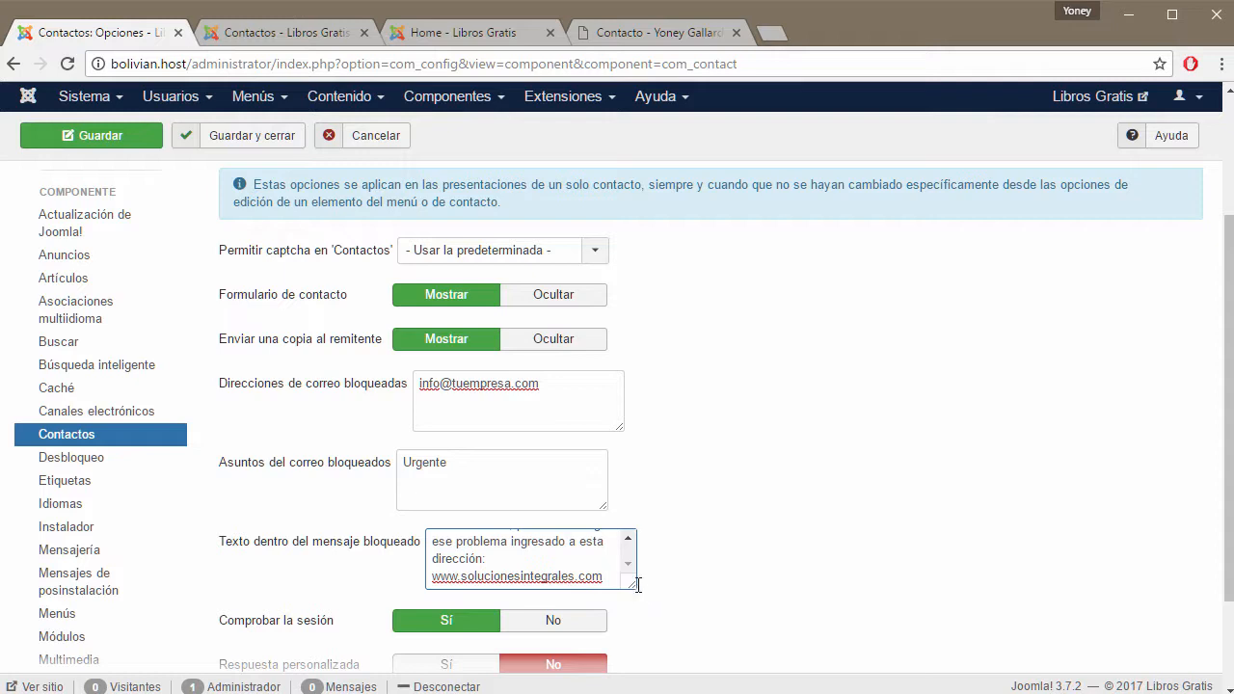
{"action": "left_click_drag", "start_coordinate": [637, 585], "coordinate": [636, 656]}
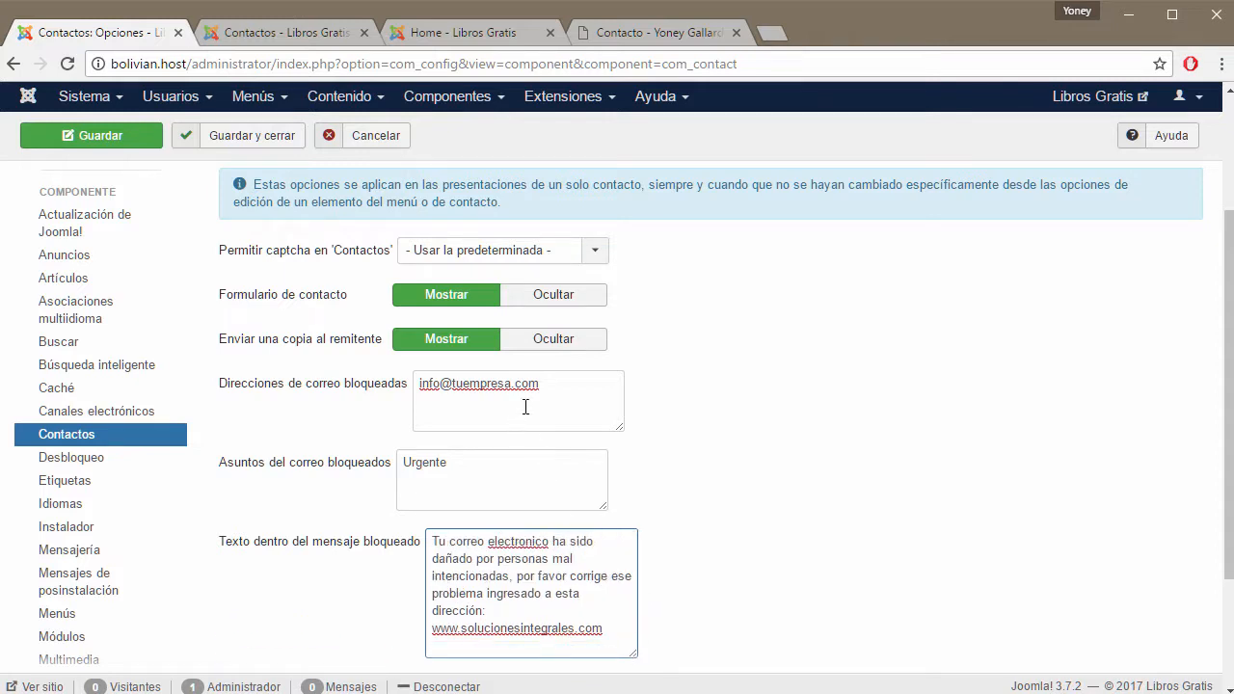
Review the blocked e-mail address entry, then go back to the filled contact form.
{"action": "left_click", "coordinate": [551, 386]}
{"action": "left_click_drag", "start_coordinate": [550, 386], "coordinate": [420, 383]}
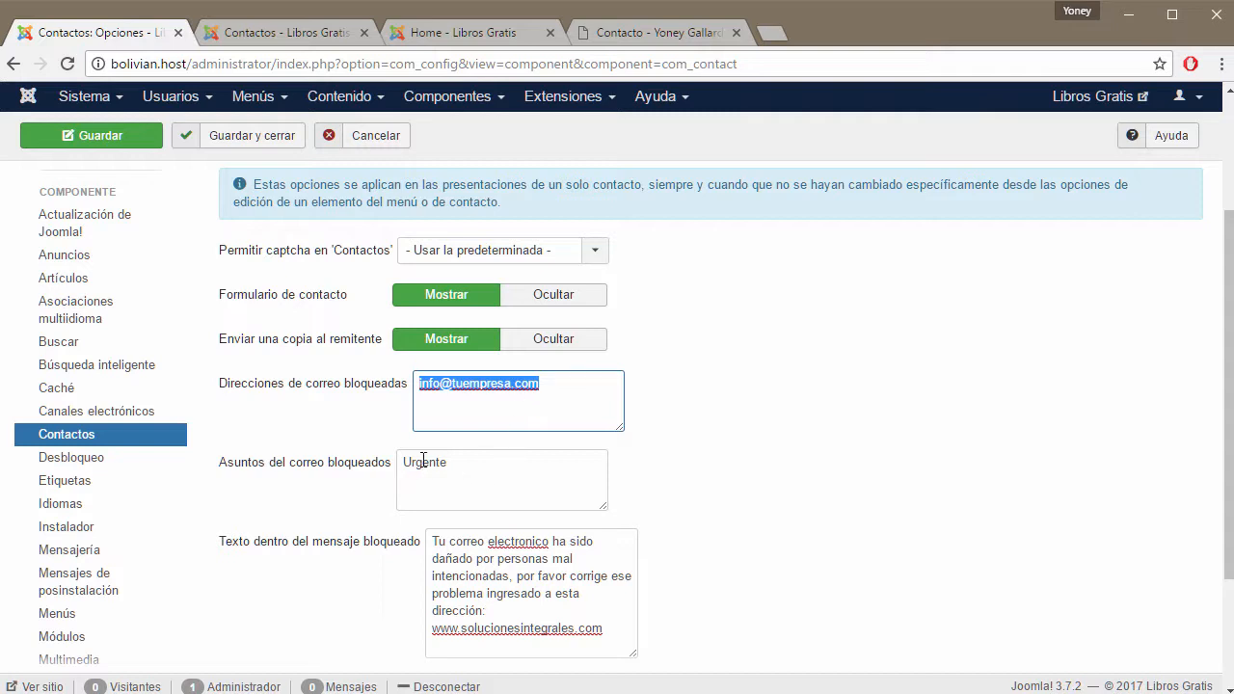
{"action": "left_click", "coordinate": [458, 390]}
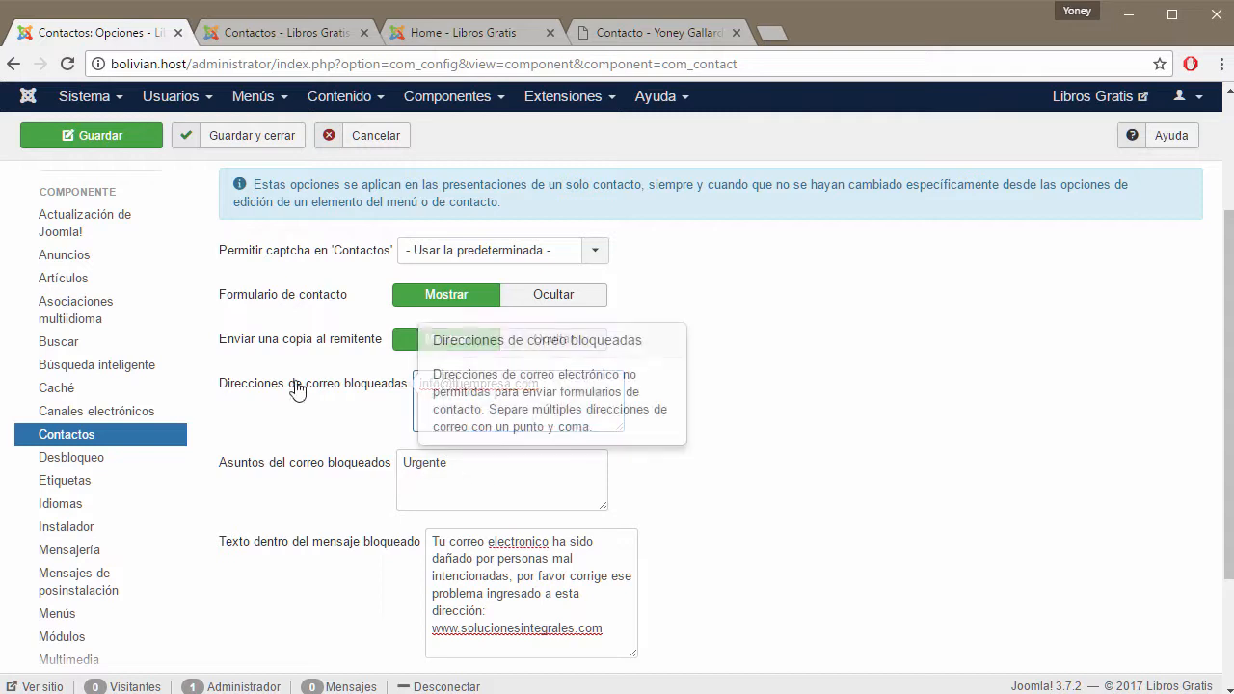
{"action": "left_click", "coordinate": [629, 29]}
{"action": "left_click", "coordinate": [261, 563]}
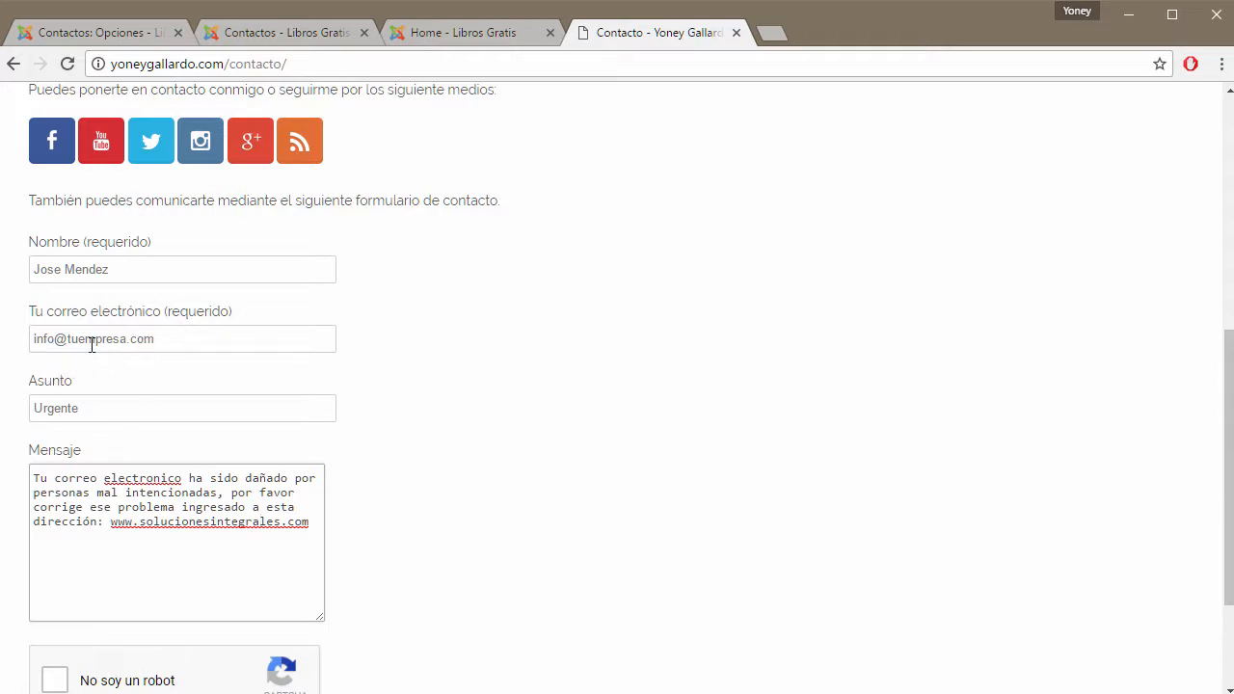
Change the contact form's sender e-mail from info to admin on the same domain.
{"action": "left_click_drag", "start_coordinate": [54, 343], "coordinate": [13, 343]}
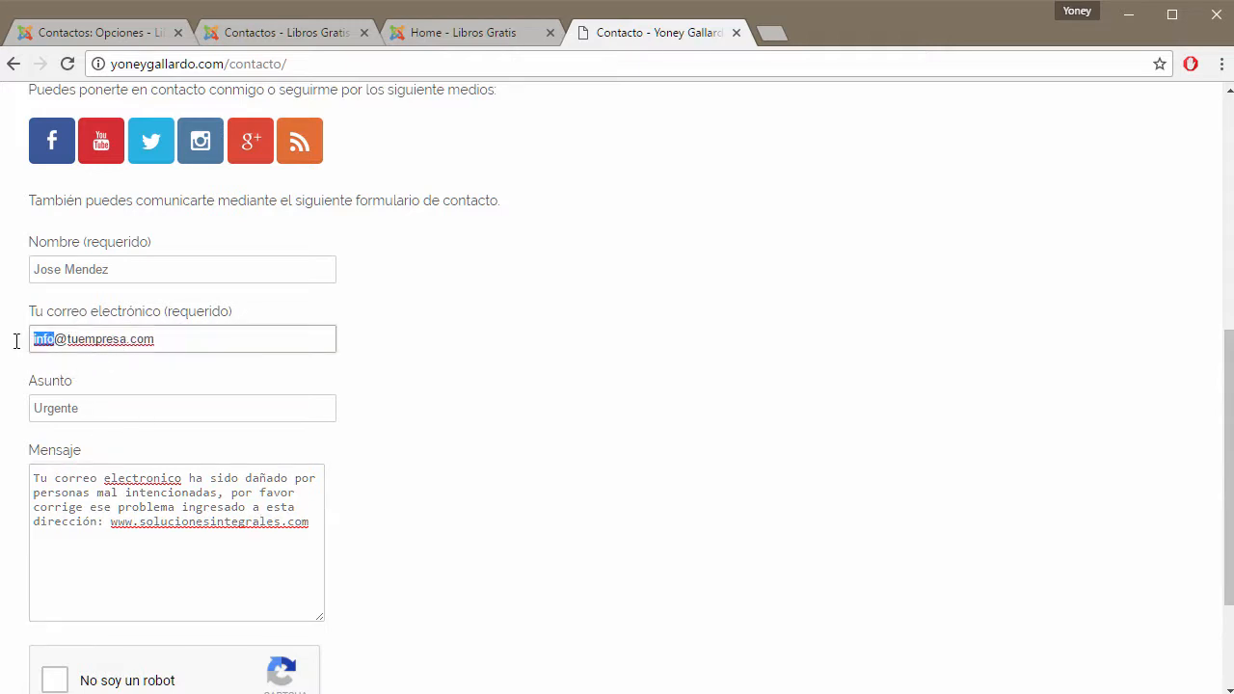
{"action": "type", "text": "admin"}
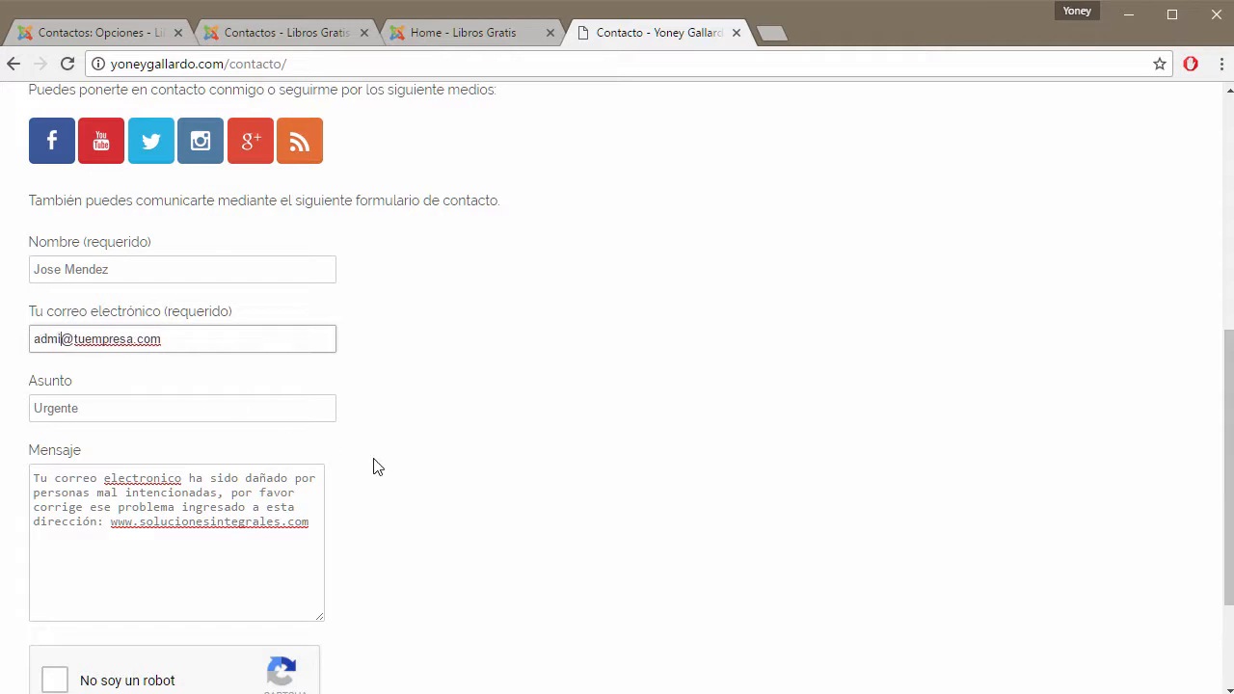
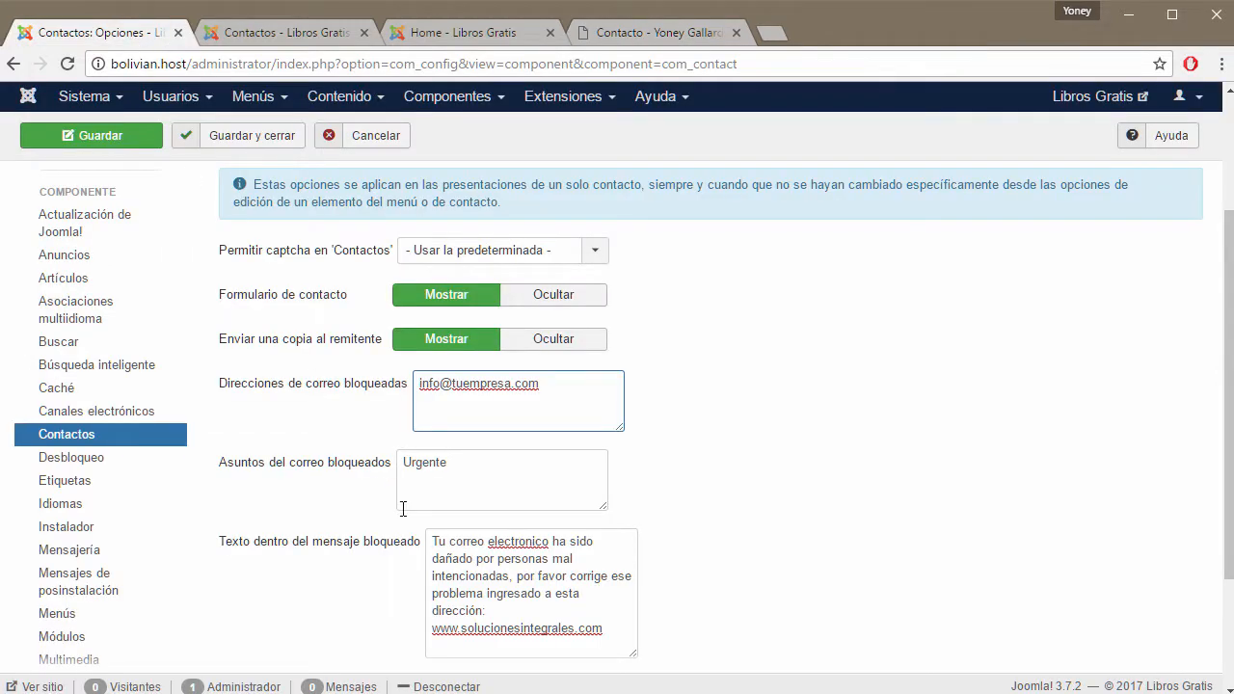
Highlight the blocked subject 'Urgente' in Asuntos del correo bloqueados, then show the website's contact form.
{"action": "left_click_drag", "start_coordinate": [460, 469], "coordinate": [394, 469]}
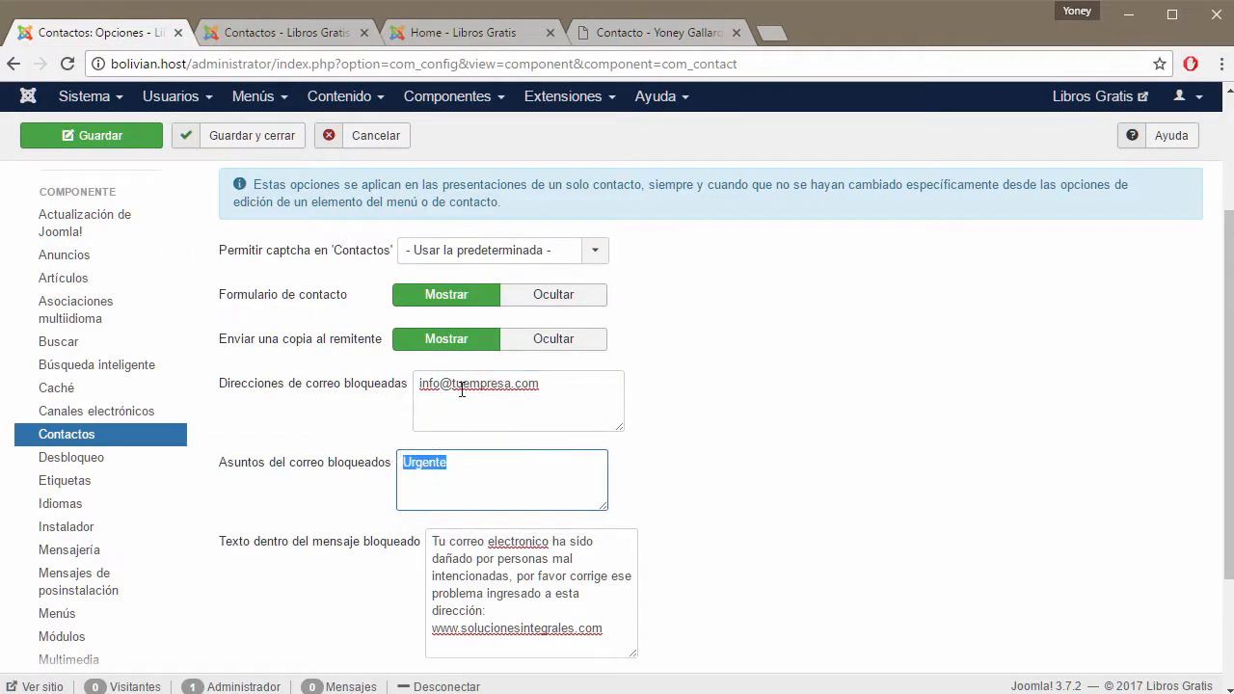
{"action": "left_click", "coordinate": [436, 484]}
{"action": "left_click_drag", "start_coordinate": [465, 462], "coordinate": [396, 462]}
{"action": "left_click", "coordinate": [492, 470]}
{"action": "left_click_drag", "start_coordinate": [464, 463], "coordinate": [397, 462]}
{"action": "left_click", "coordinate": [639, 35]}
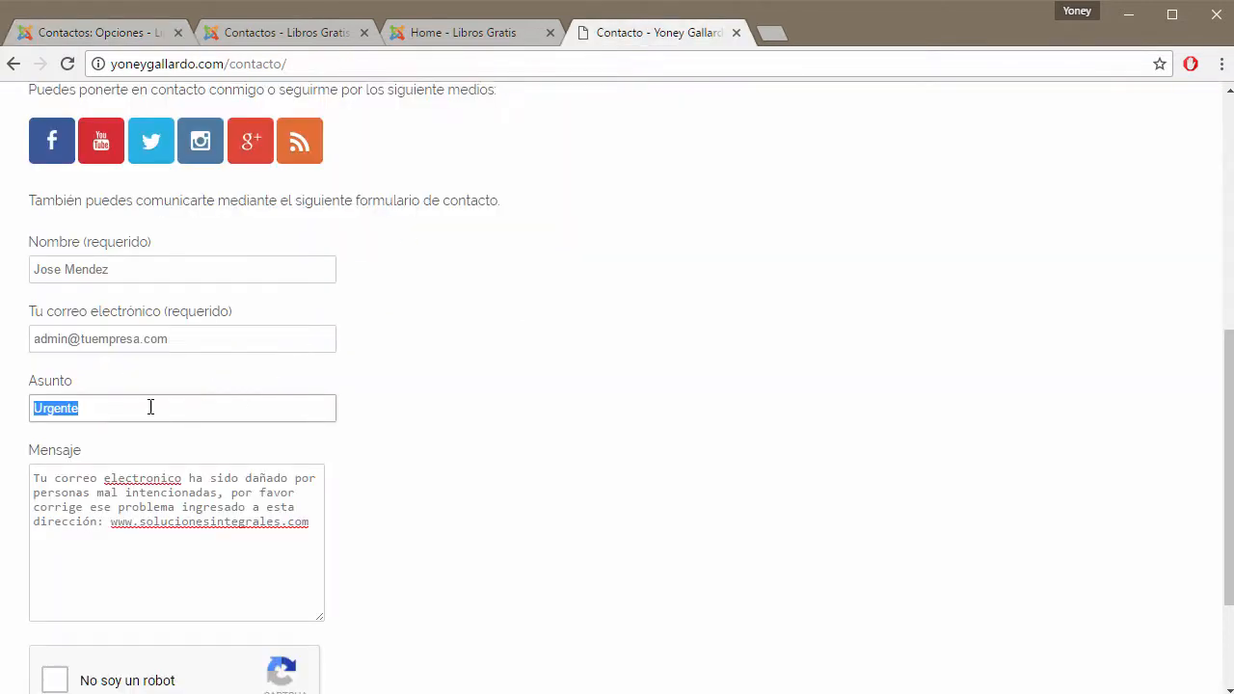
Restore the blocked sender address on the contact form and change its subject to 'EMERGENCI'.
{"action": "left_click", "coordinate": [156, 338]}
{"action": "key", "text": "ctrl+z"}
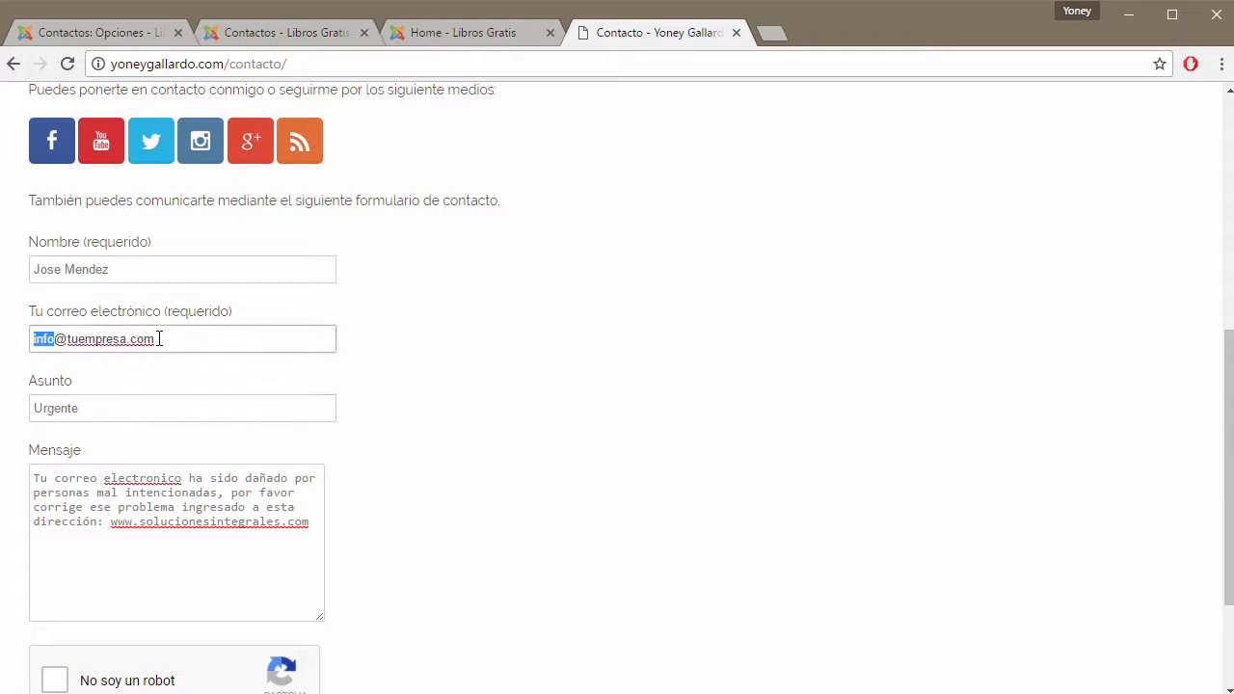
{"action": "left_click_drag", "start_coordinate": [96, 414], "coordinate": [28, 414]}
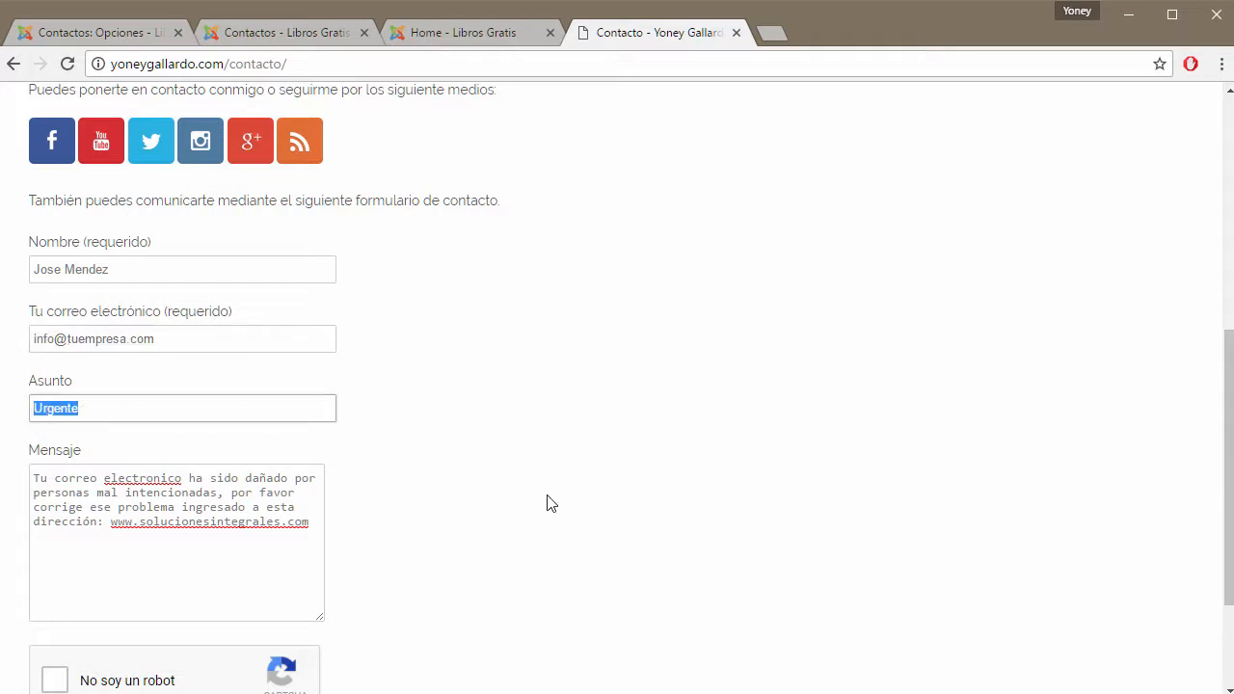
{"action": "type", "text": "EMERGENCIA"}
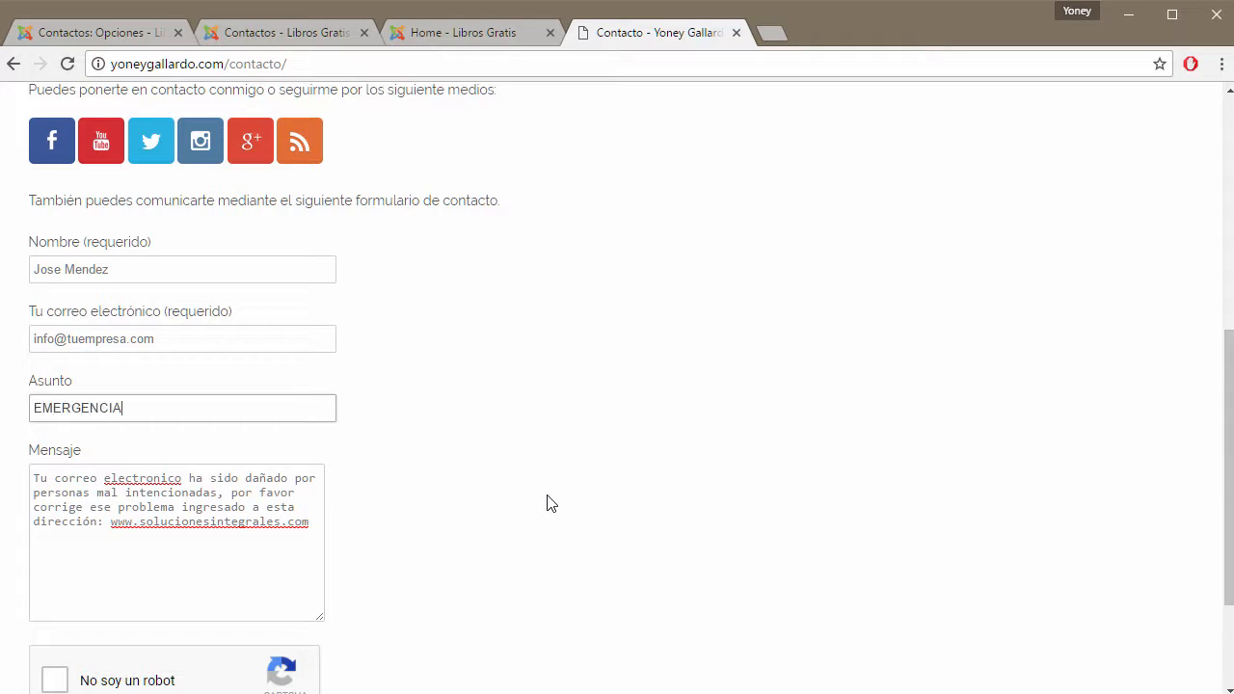
{"action": "left_click", "coordinate": [159, 32]}
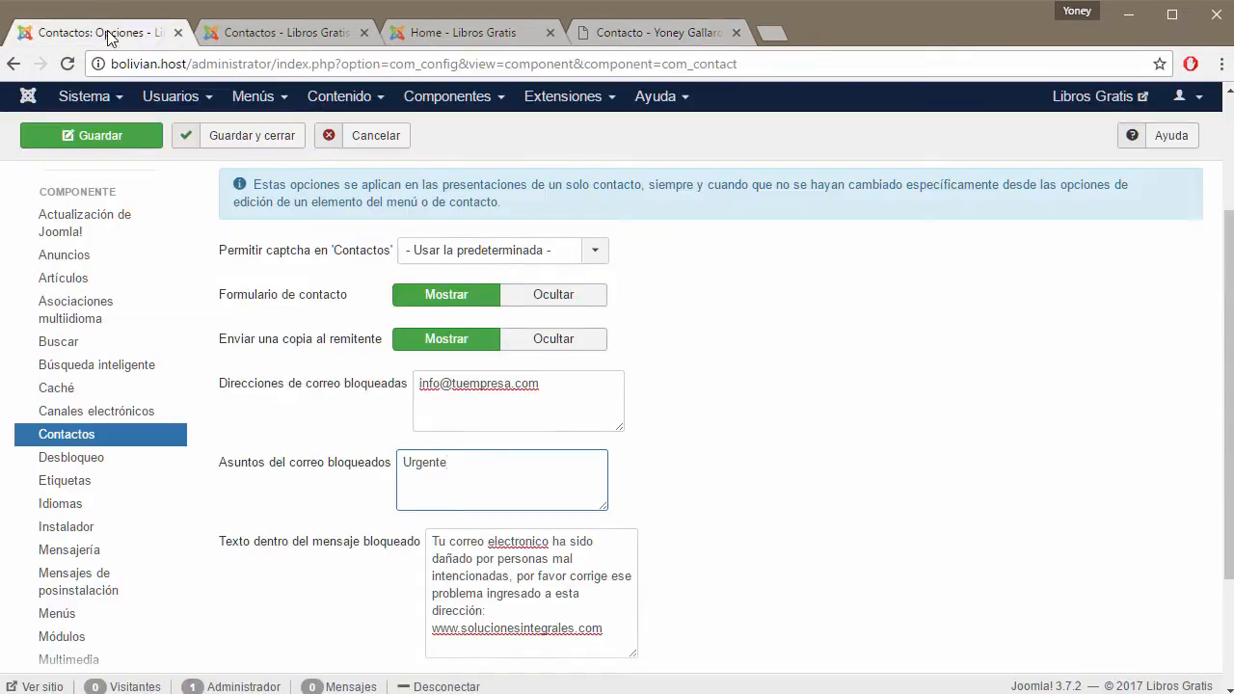
Highlight the blocked e-mail address entry, close the contact form tab, and save the Contacts options.
{"action": "left_click_drag", "start_coordinate": [546, 386], "coordinate": [414, 385]}
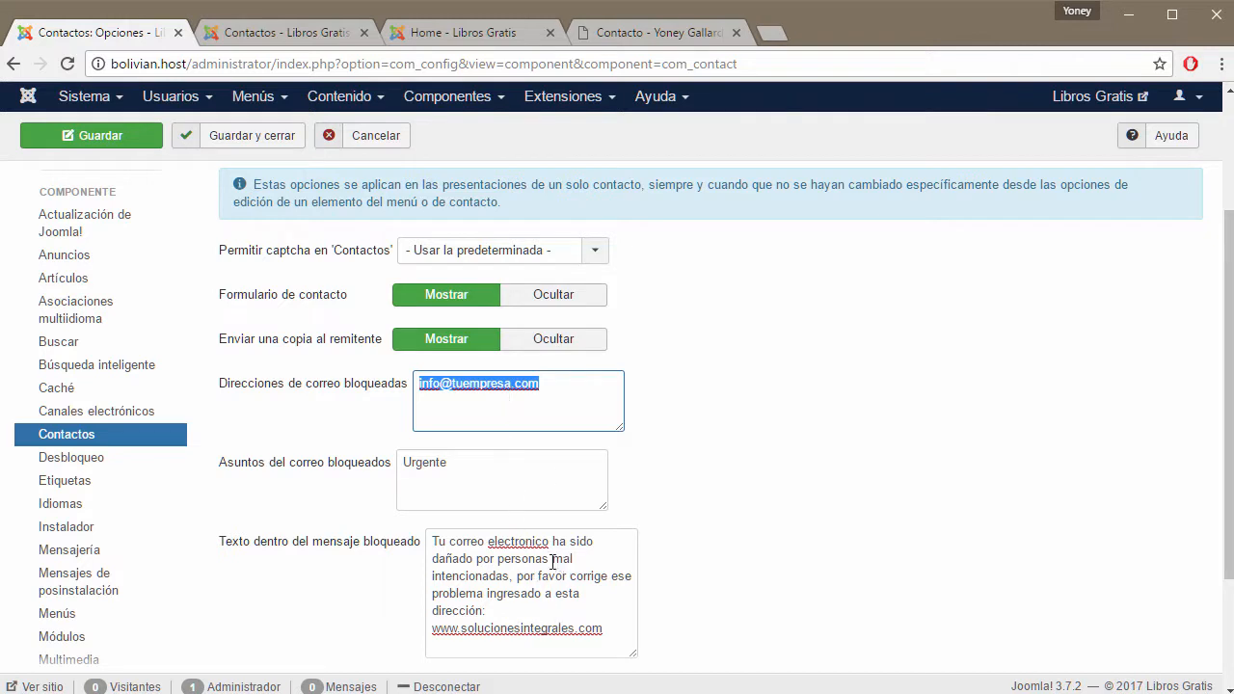
{"action": "scroll", "coordinate": [554, 564], "scroll_direction": "down", "scroll_amount": 2}
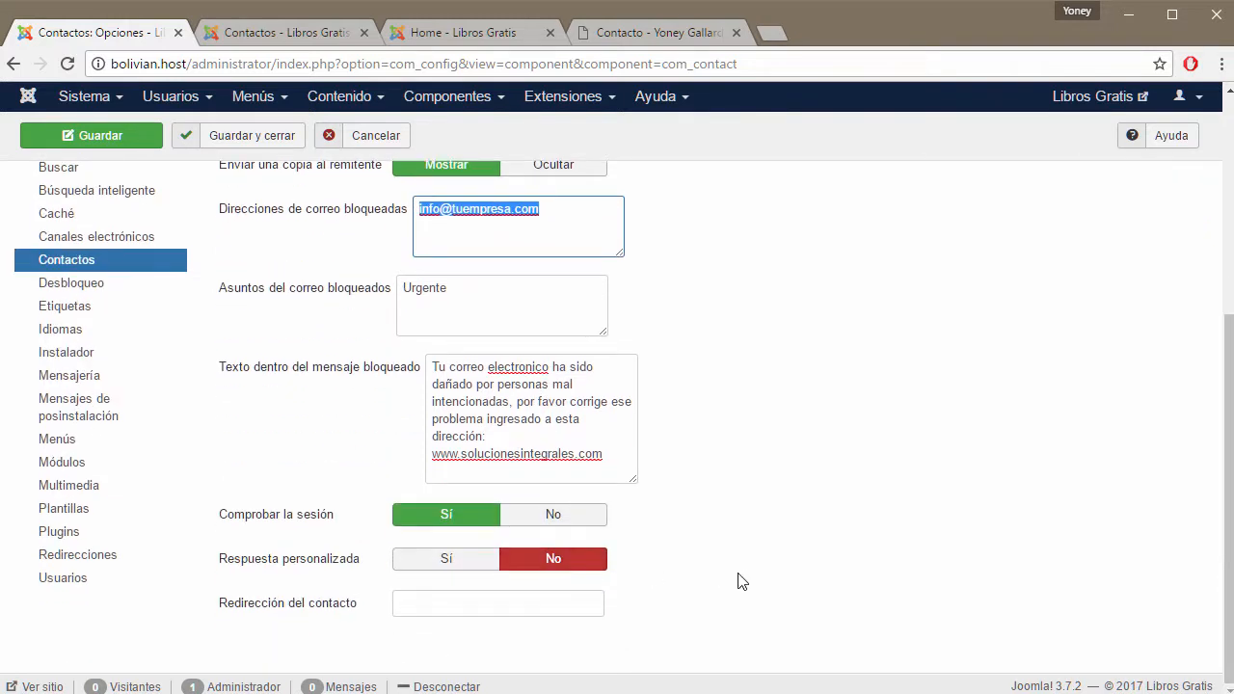
{"action": "left_click", "coordinate": [736, 33]}
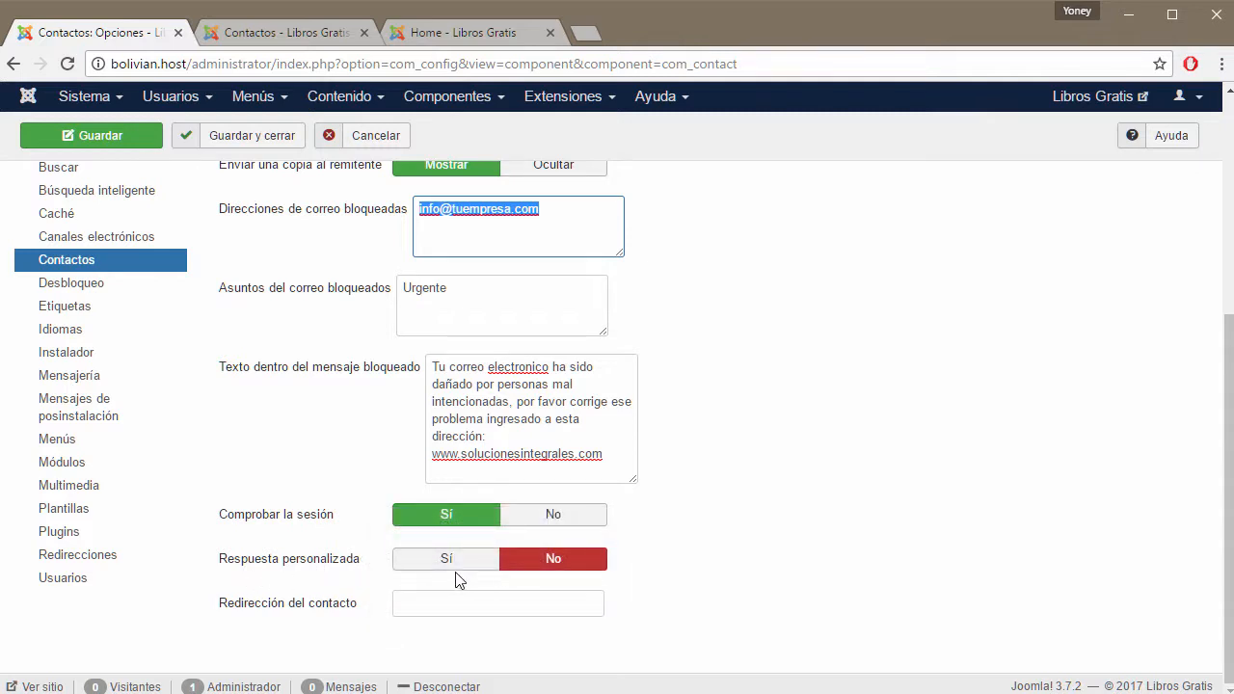
{"action": "mouse_move", "coordinate": [269, 614]}
{"action": "scroll", "coordinate": [824, 500], "scroll_direction": "up", "scroll_amount": 4}
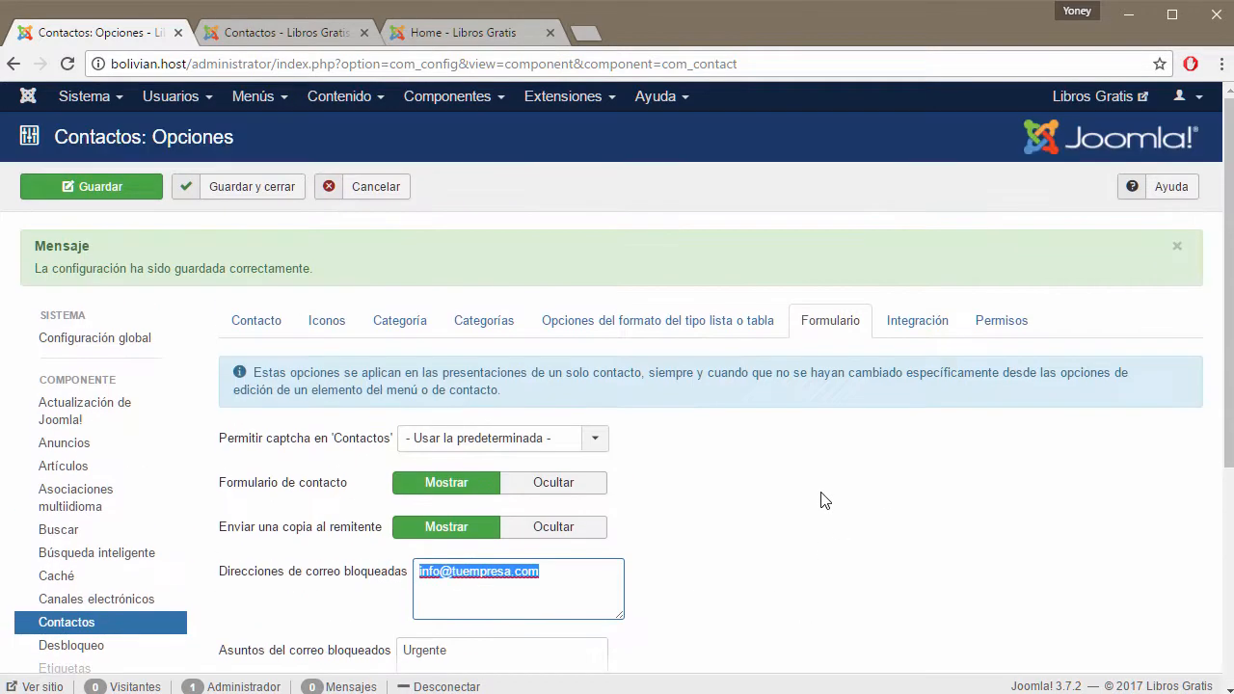
Review the Integración settings Sindicar el enlace and Habilitar campos personalizados.
{"action": "left_click", "coordinate": [917, 322]}
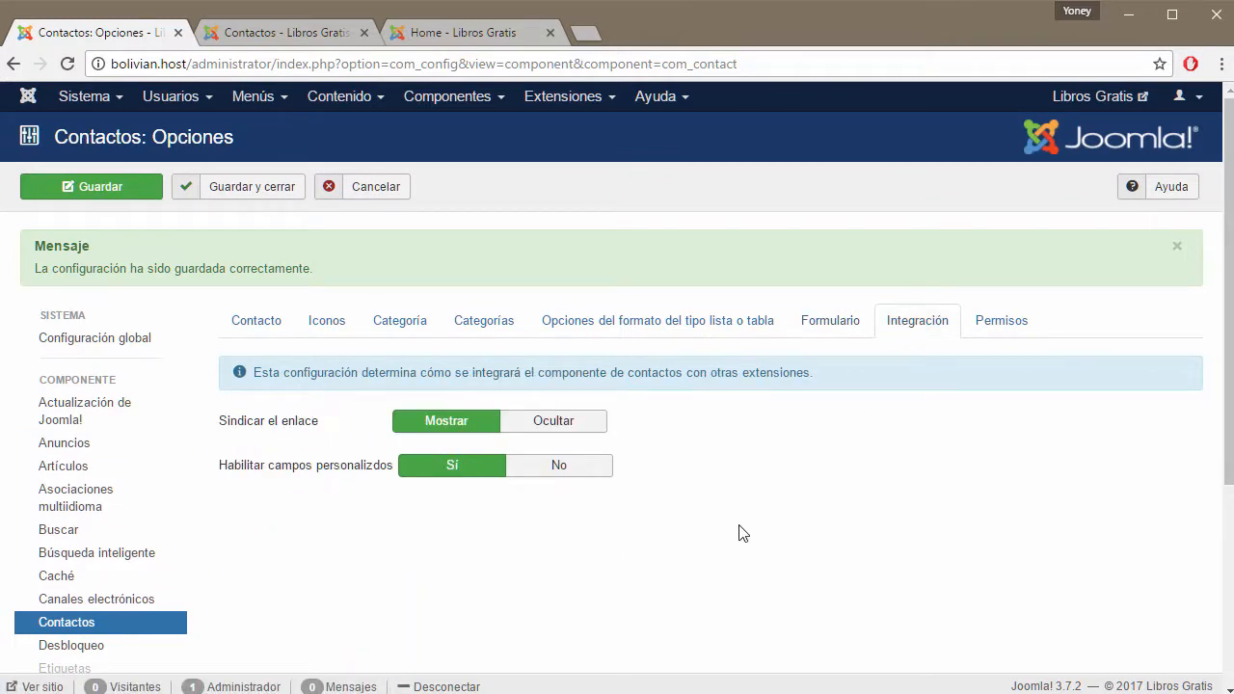
{"action": "mouse_move", "coordinate": [256, 464]}
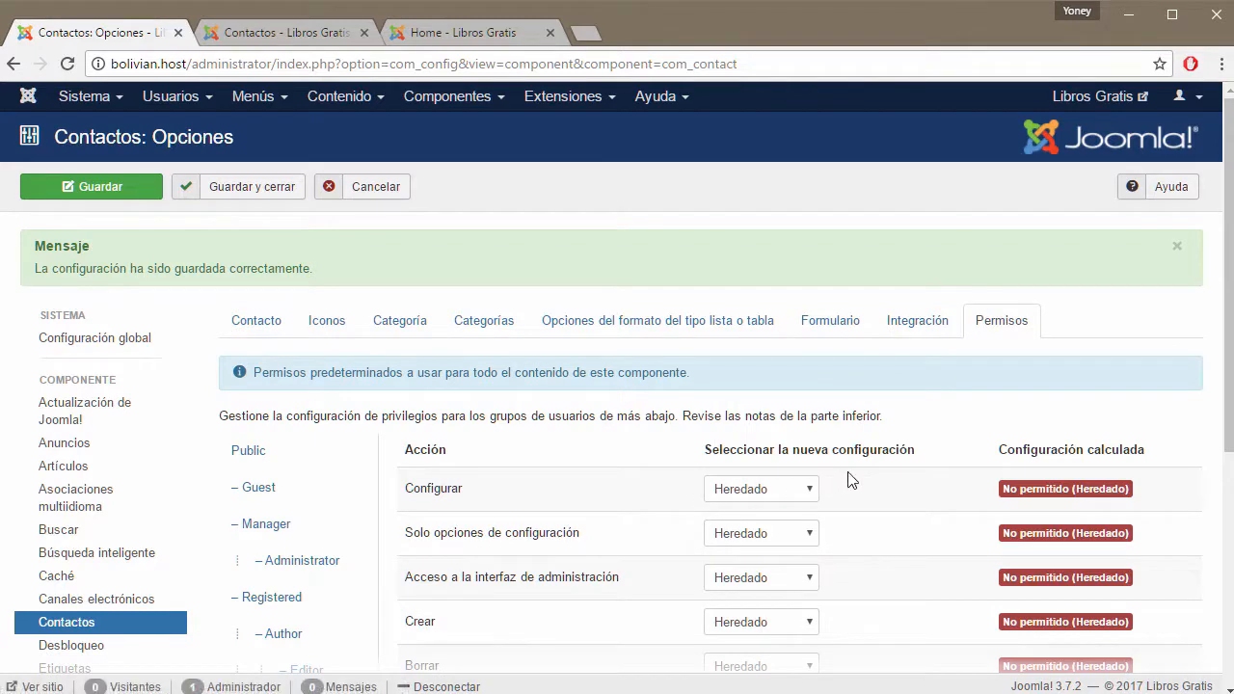
Check the calculated Contacts permissions for the Public, Manager, Administrator and Registered groups.
{"action": "scroll", "coordinate": [859, 477], "scroll_direction": "down", "scroll_amount": 3}
{"action": "scroll", "coordinate": [855, 454], "scroll_direction": "up", "scroll_amount": 2}
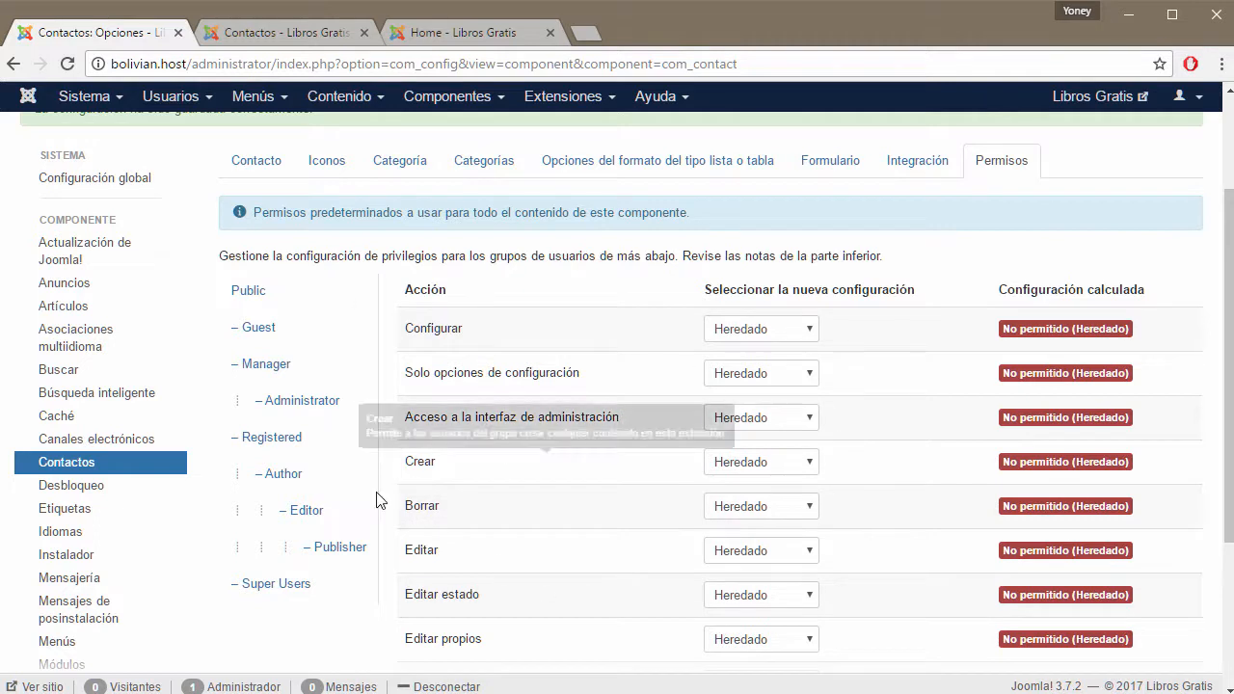
{"action": "left_click", "coordinate": [249, 290]}
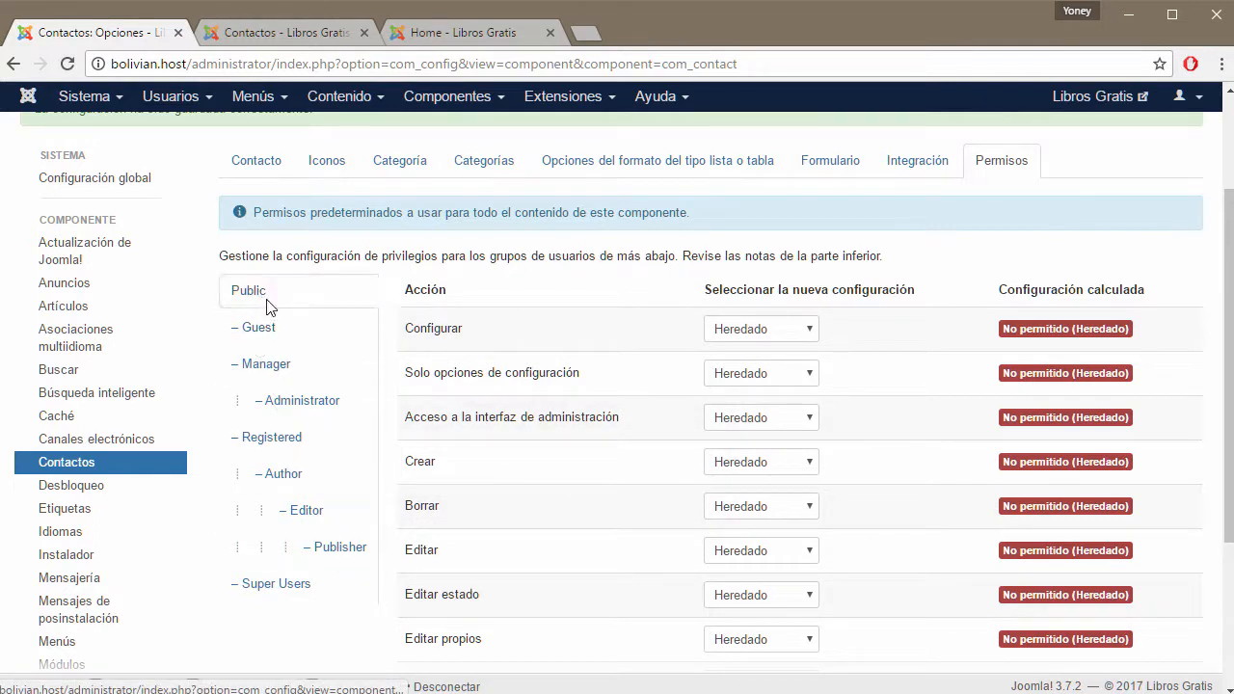
{"action": "left_click", "coordinate": [266, 365]}
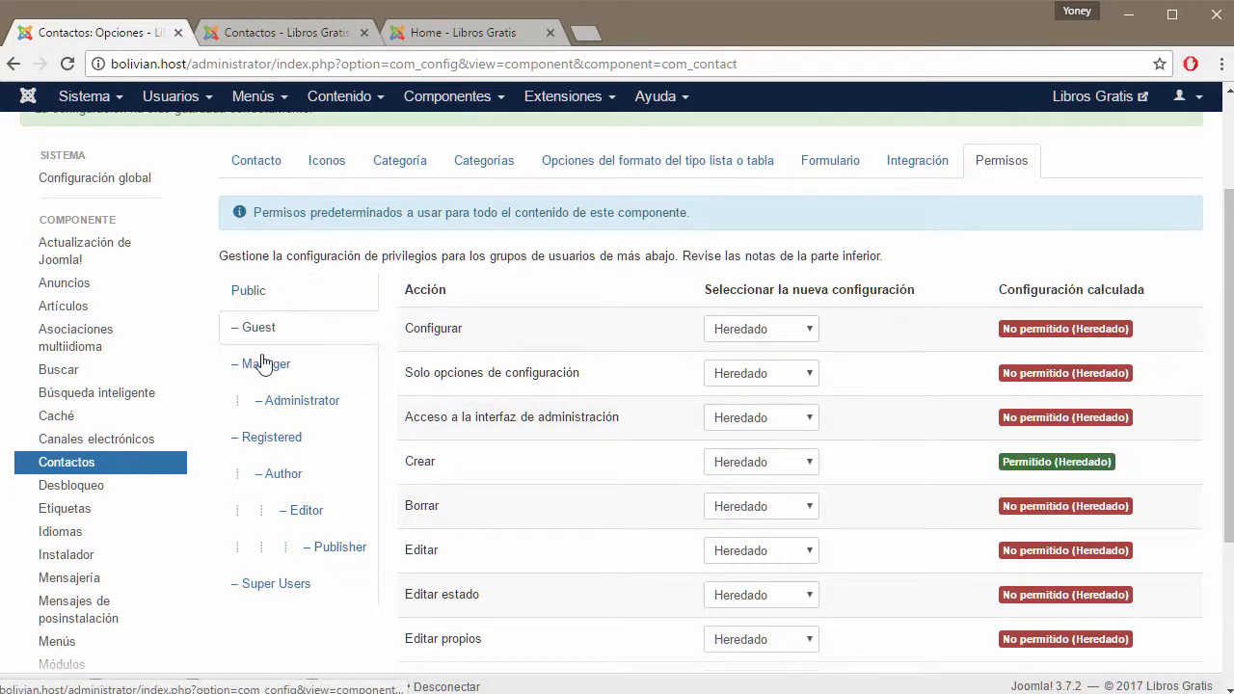
{"action": "left_click", "coordinate": [301, 405]}
{"action": "scroll", "coordinate": [1061, 511], "scroll_direction": "down", "scroll_amount": 3}
{"action": "scroll", "coordinate": [598, 460], "scroll_direction": "up", "scroll_amount": 4}
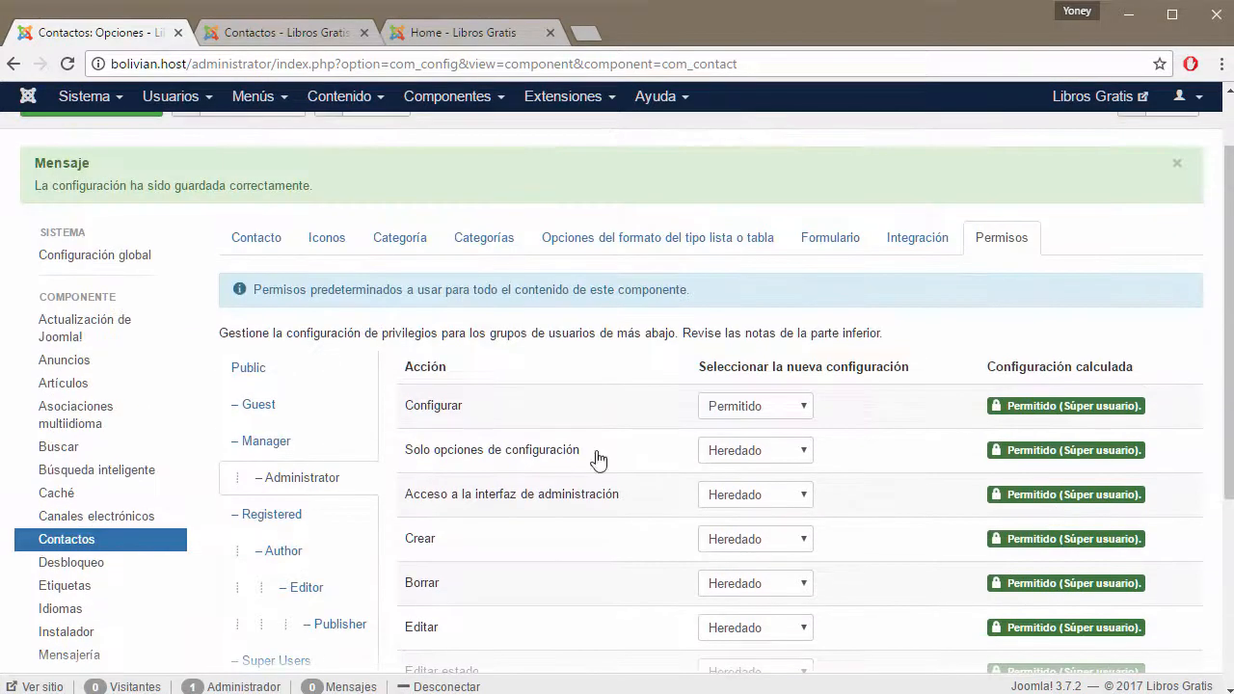
{"action": "left_click", "coordinate": [289, 521]}
Check the calculated permissions for Author, Editor, Publisher and Super Users, ending on 'Permitido (Súper usuario)'.
{"action": "scroll", "coordinate": [686, 521], "scroll_direction": "down", "scroll_amount": 3}
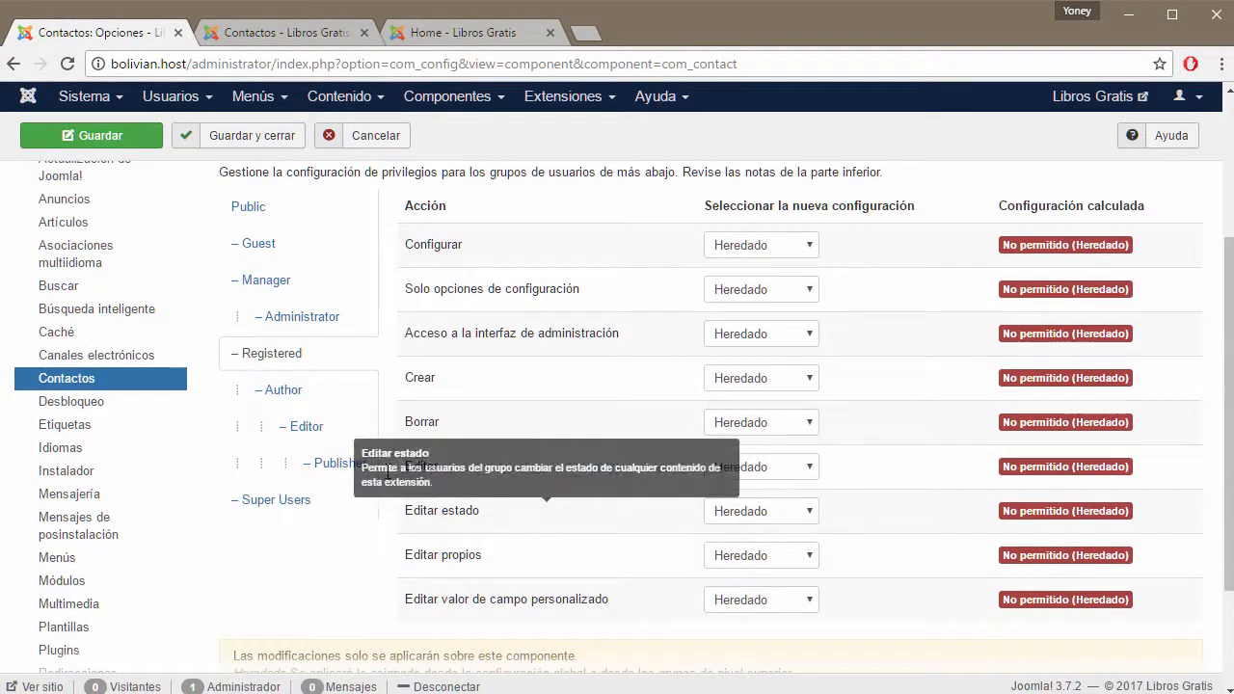
{"action": "left_click", "coordinate": [246, 397]}
{"action": "left_click", "coordinate": [299, 431]}
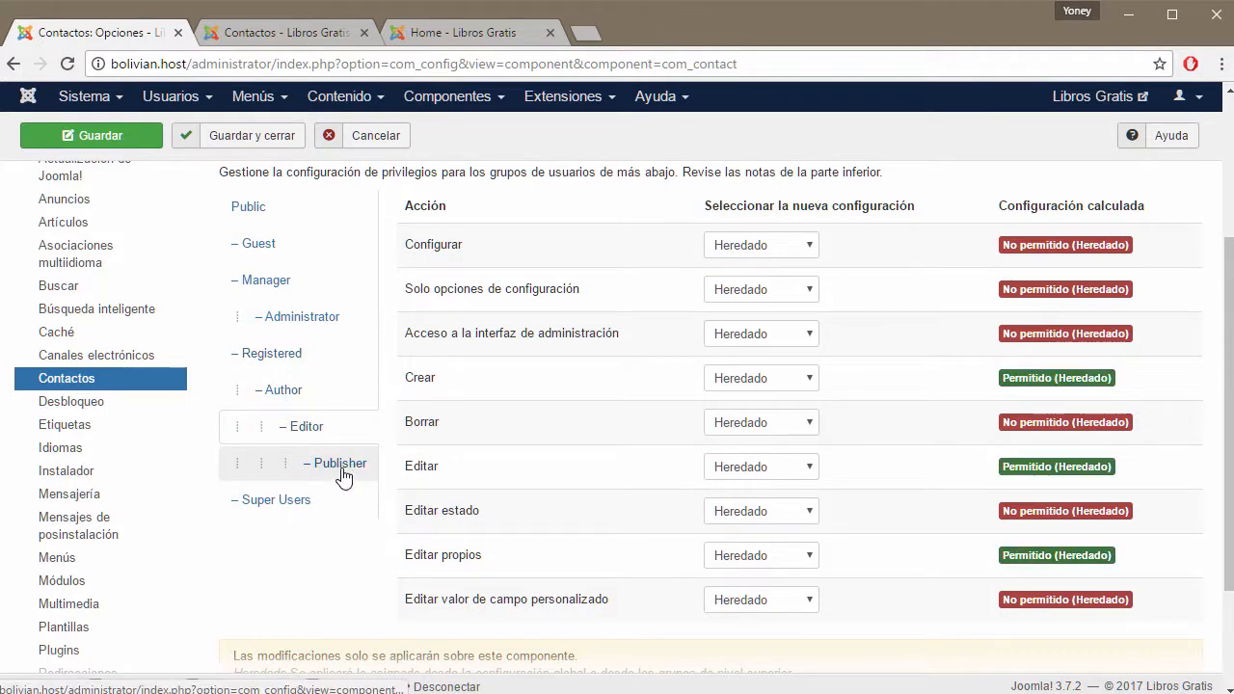
{"action": "left_click", "coordinate": [340, 469]}
{"action": "left_click", "coordinate": [276, 502]}
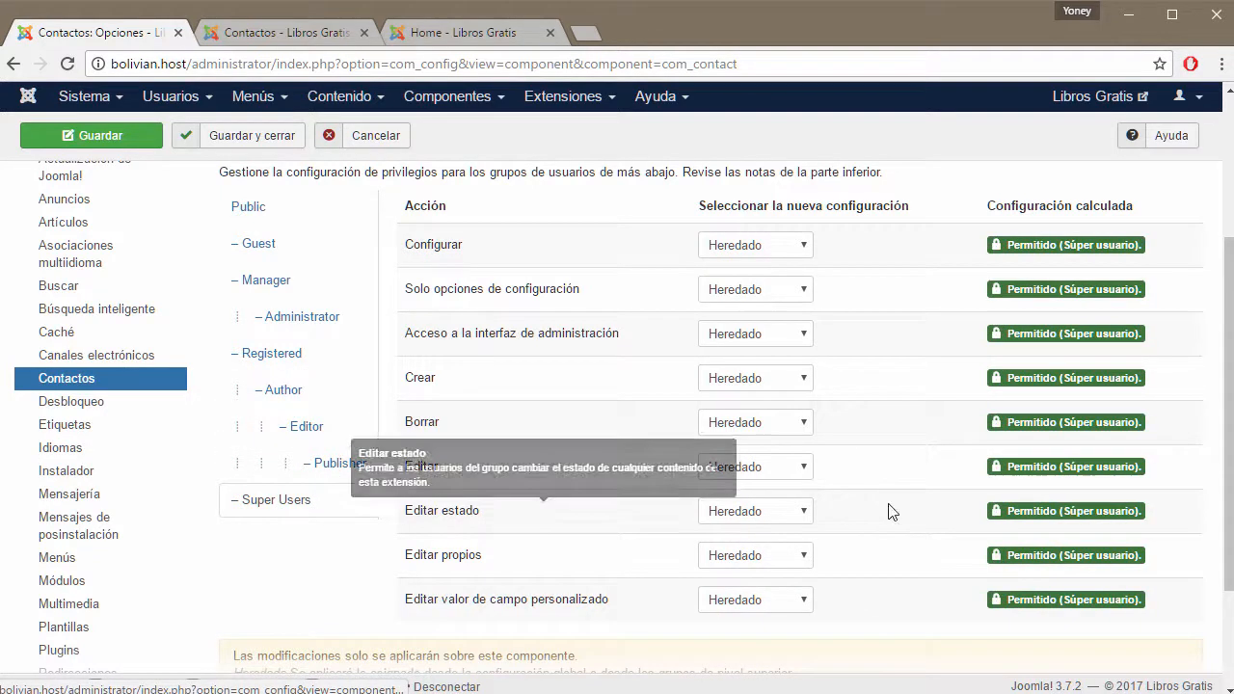